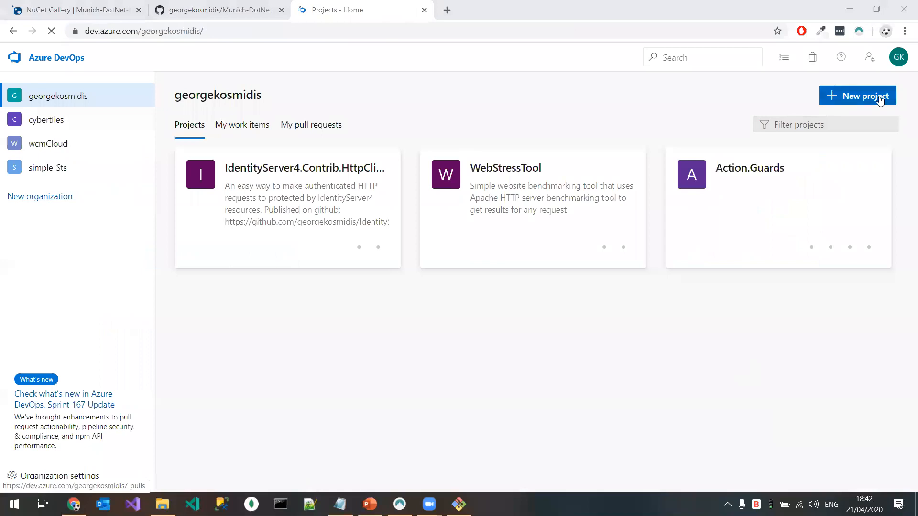
Step: Create a public project named Munich-DotNet-Meetup.Github-Azure-Nuget
left_click(340, 505)
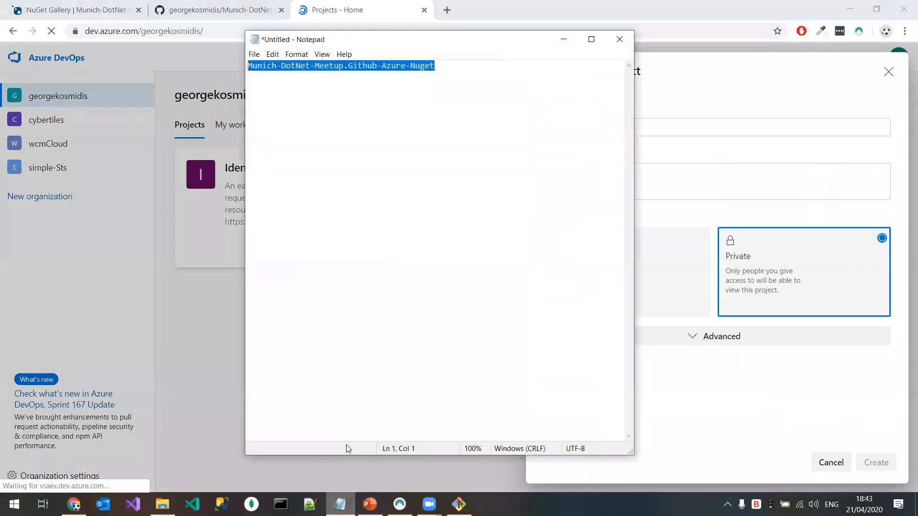
left_click(801, 128)
type("Munich-DotNet-Meetup.Github-Azure-Nuget")
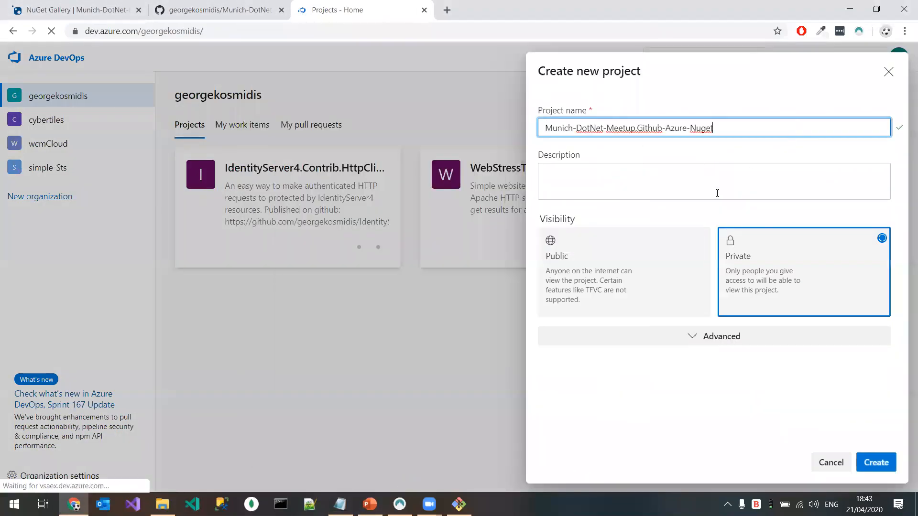
left_click(651, 274)
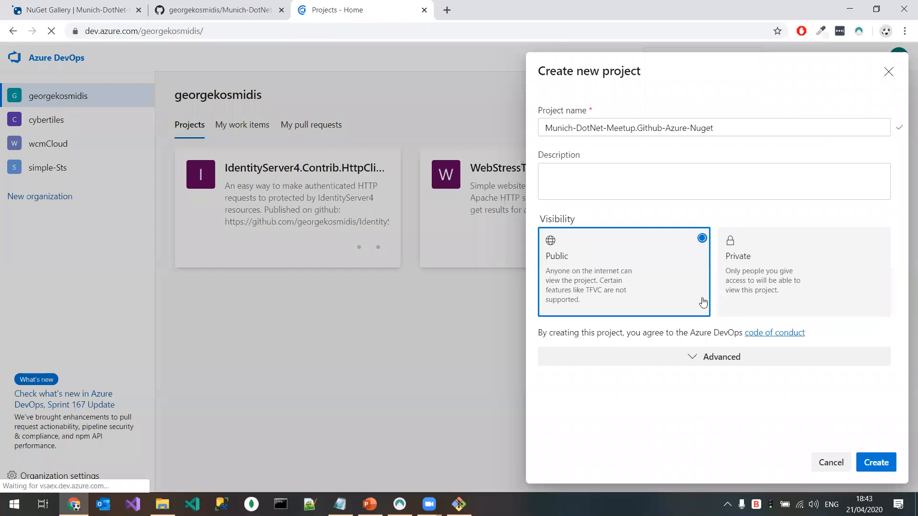
left_click(857, 461)
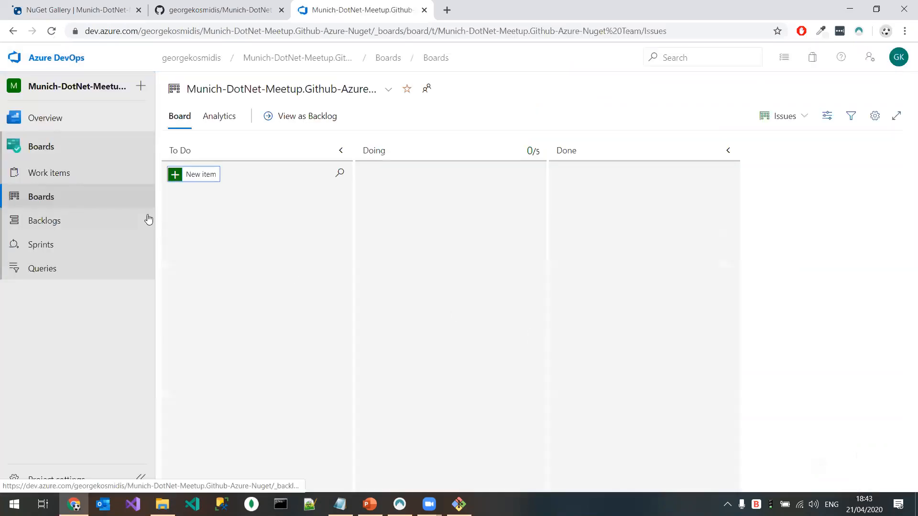
Step: Enable the Pipelines service in the new project's settings
left_click(97, 138)
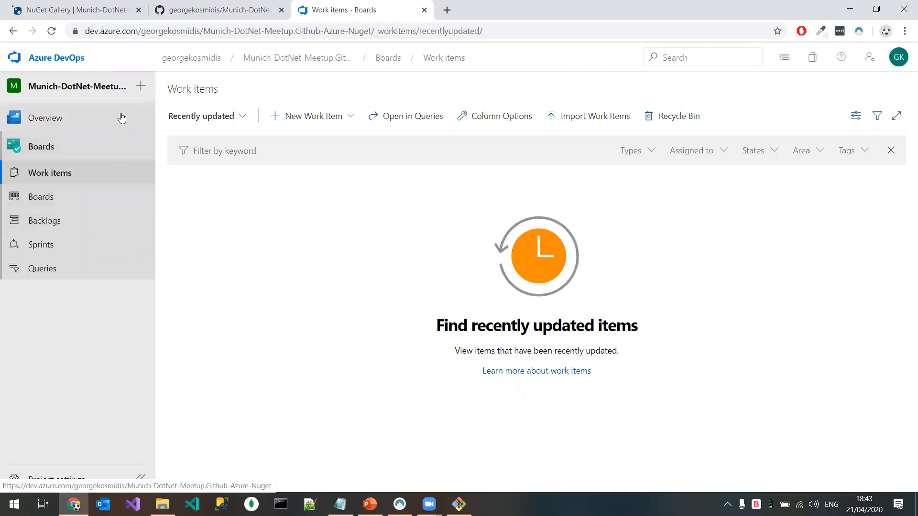
left_click(67, 481)
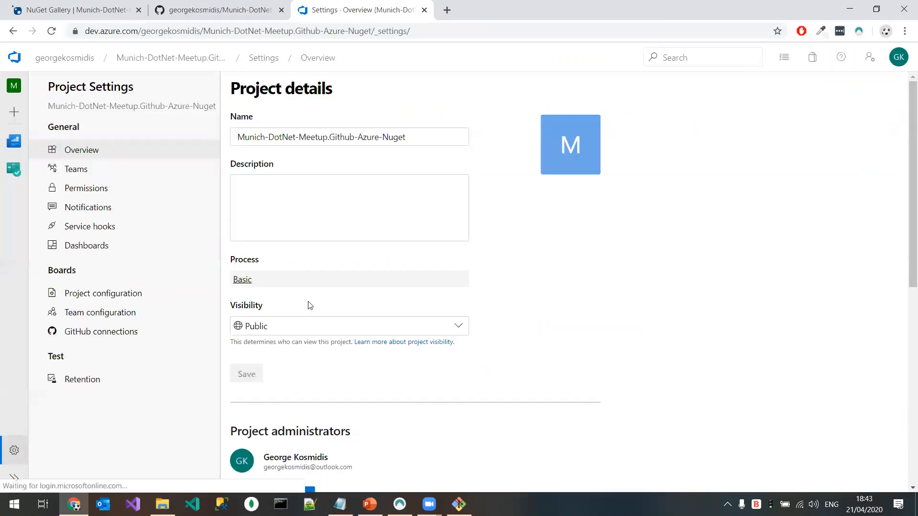
scroll(315, 325, "down", 8)
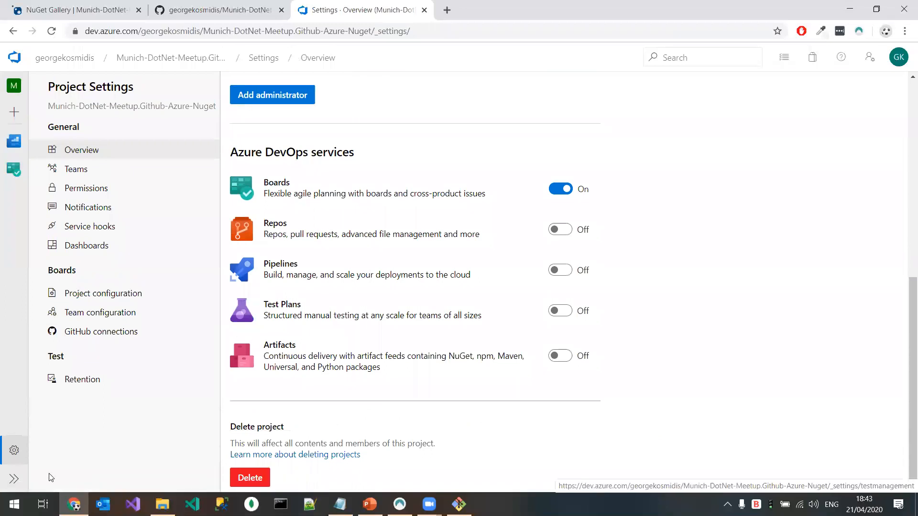
left_click(14, 477)
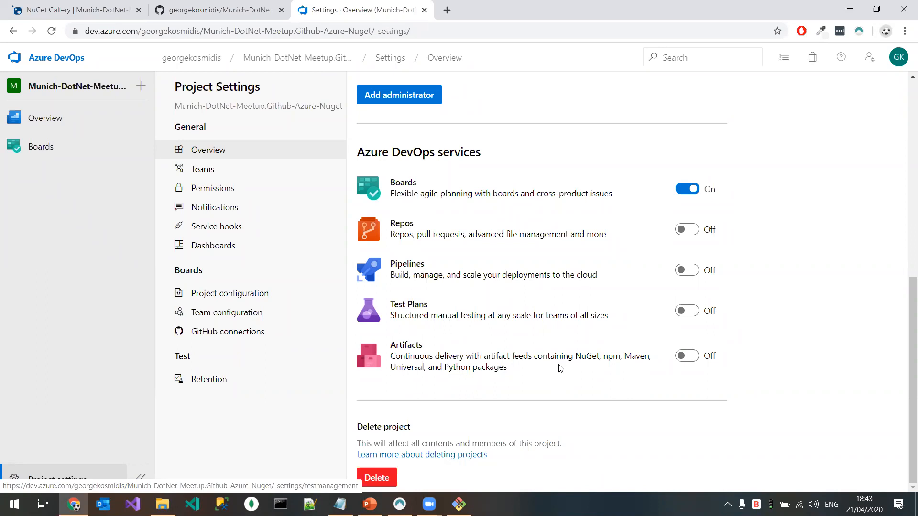
left_click(687, 271)
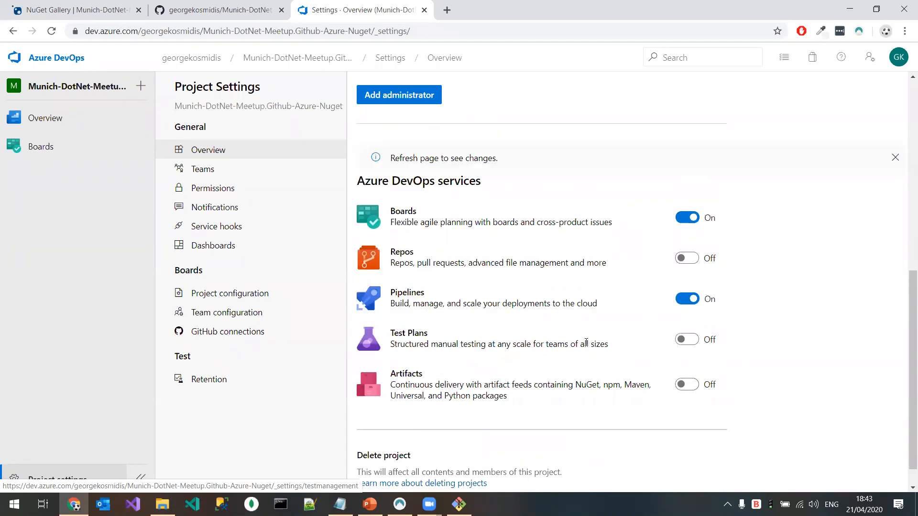
Step: Start a new pipeline that takes its code from the GitHub repository Munich-DotNet-Meetup.Github-Azure-Nuget
left_click(42, 120)
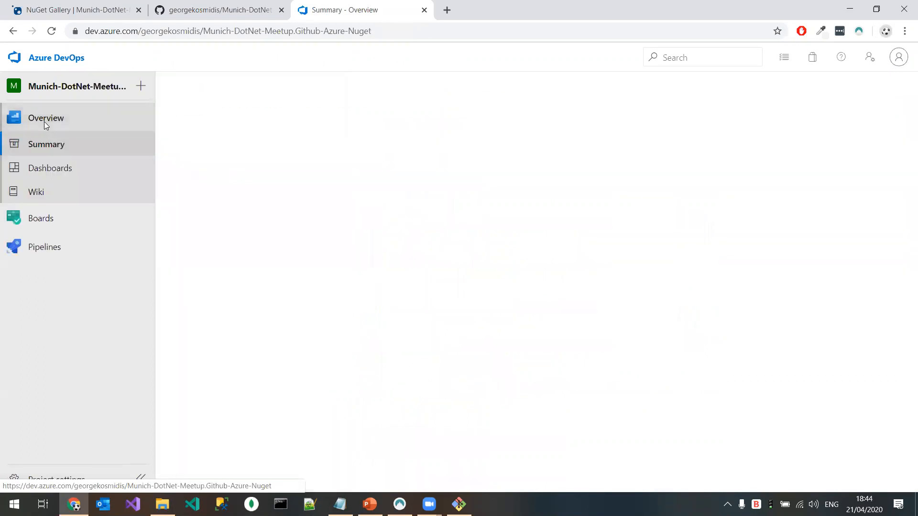
left_click(82, 247)
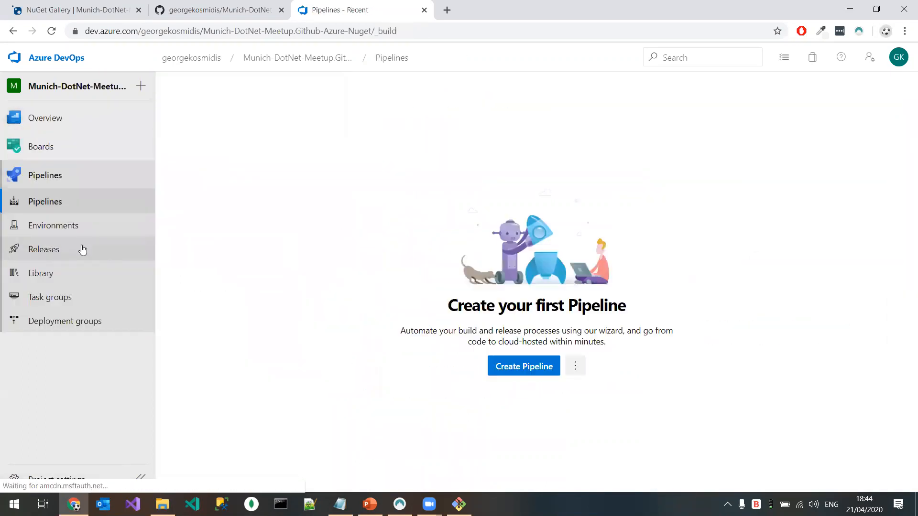
left_click(552, 371)
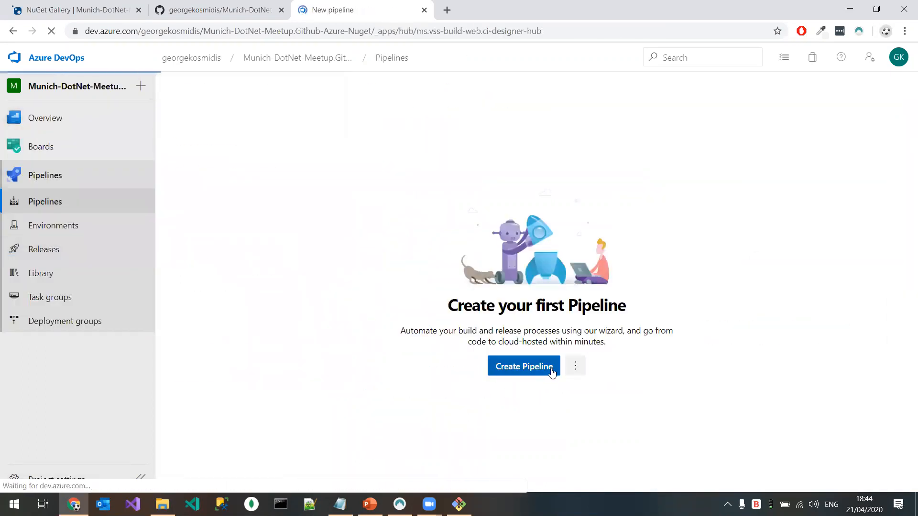
left_click(45, 176)
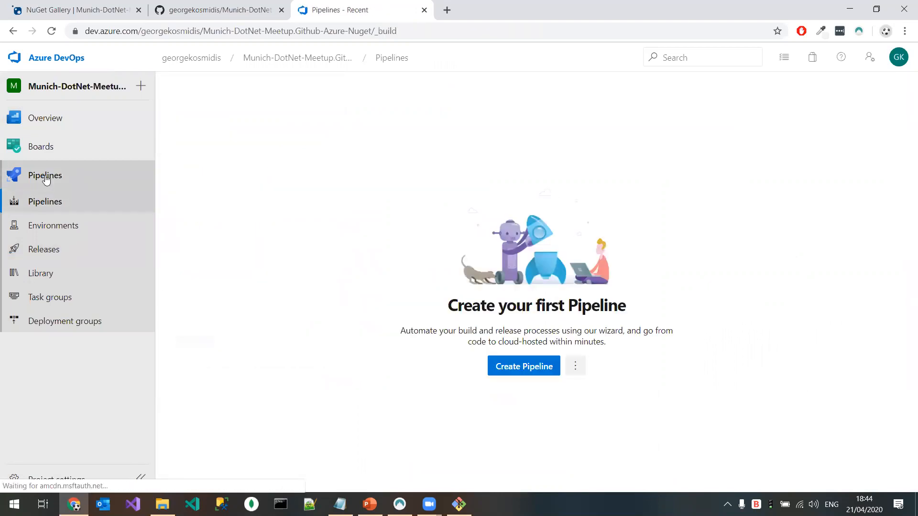
left_click(525, 366)
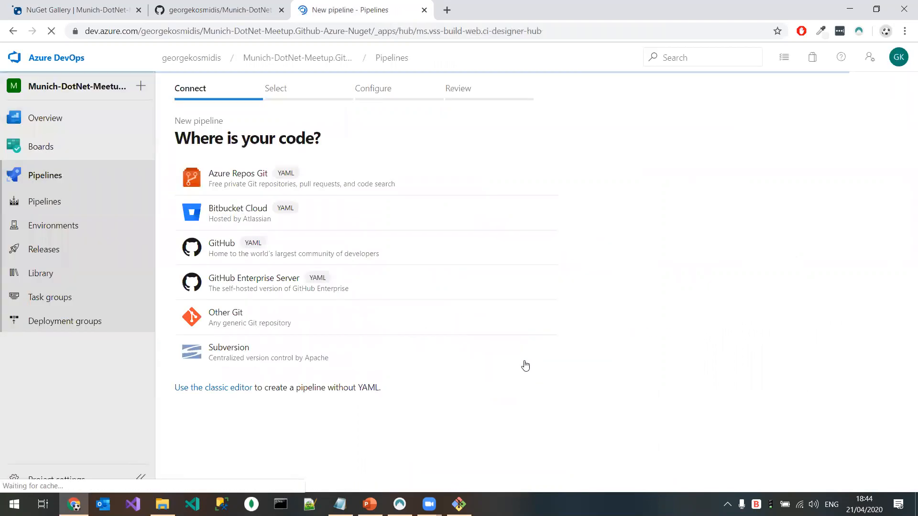
left_click(215, 255)
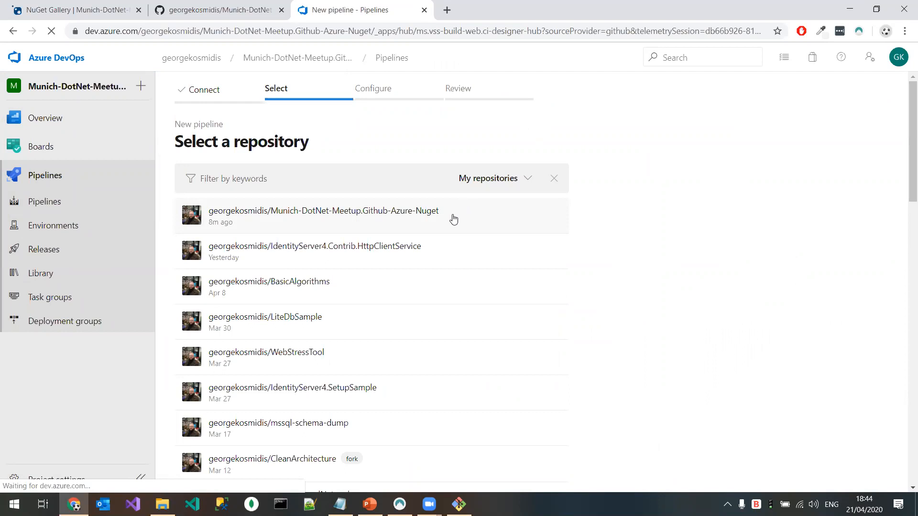
left_click(377, 211)
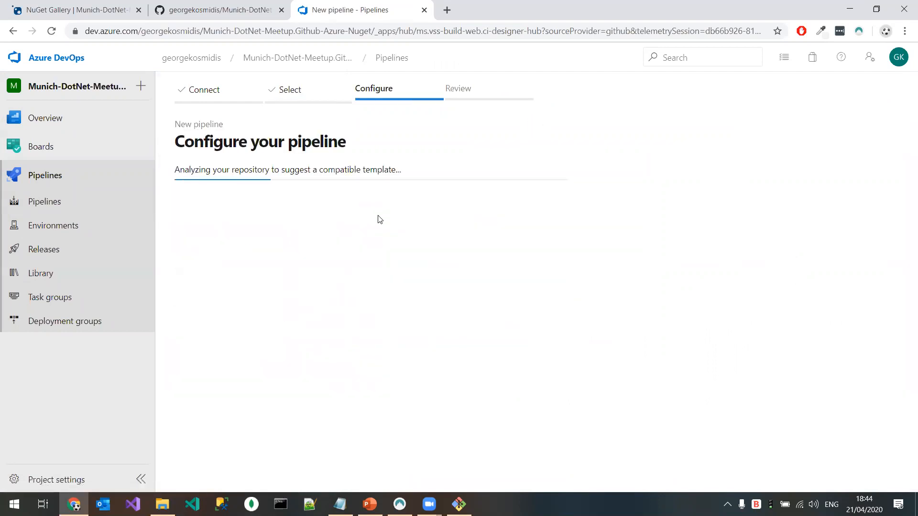
Step: Save and run the pipeline with the ASP.NET template, committing directly to the master branch, and open its job log
left_click(303, 190)
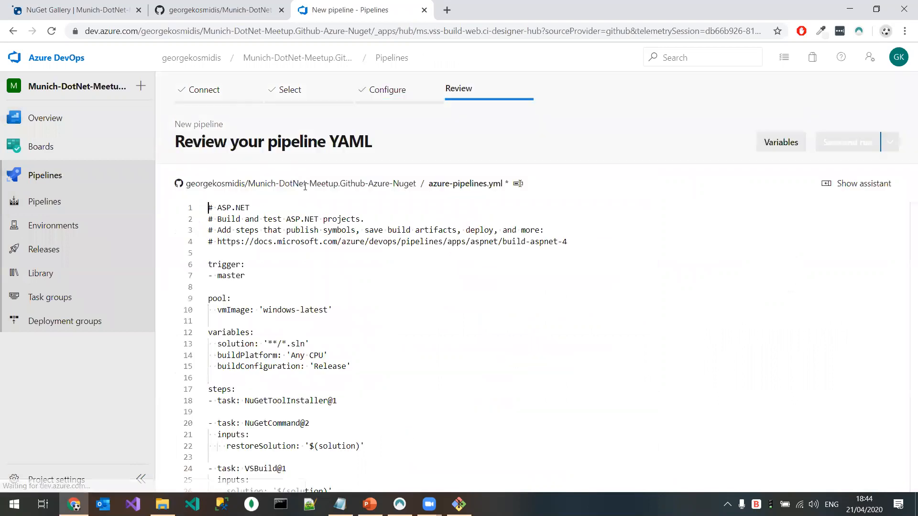
left_click(855, 146)
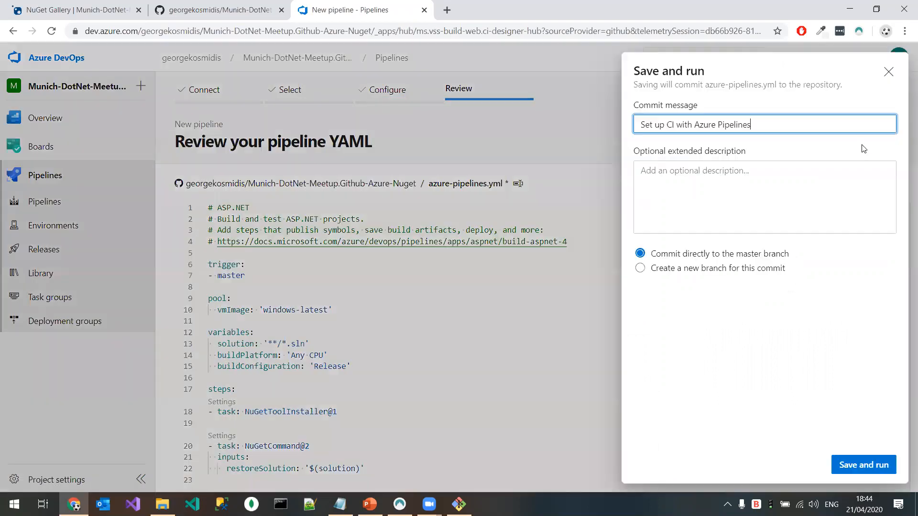
left_click(863, 465)
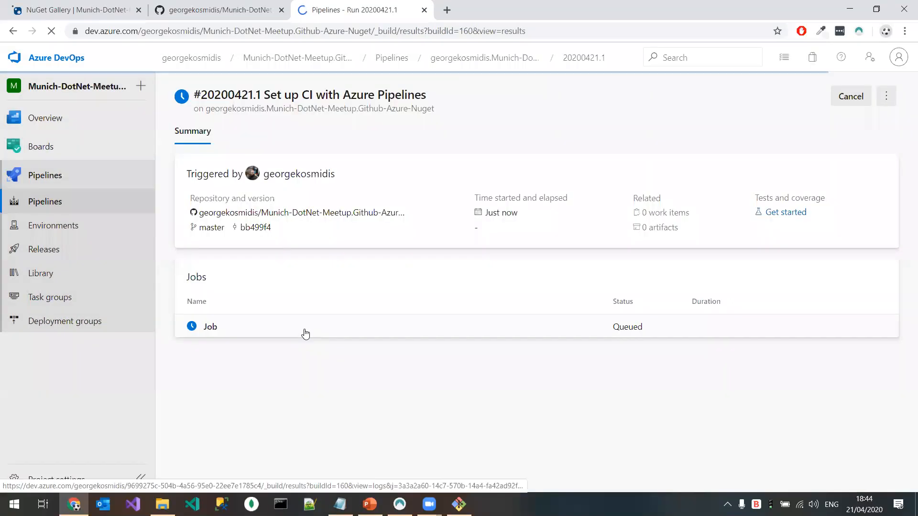
left_click(240, 332)
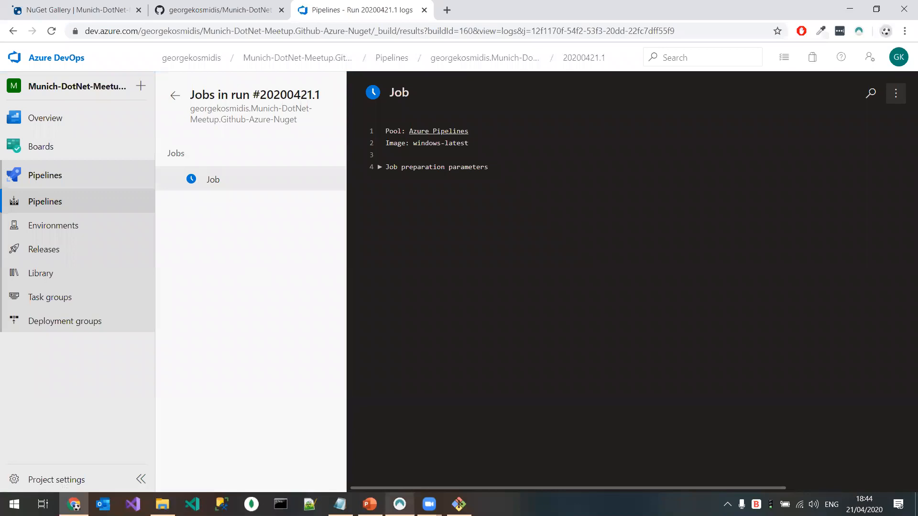
Step: Switch to PowerPoint, select the complete azure-pipelines-master.yml code on slide 22, and return to the browser
left_click(369, 504)
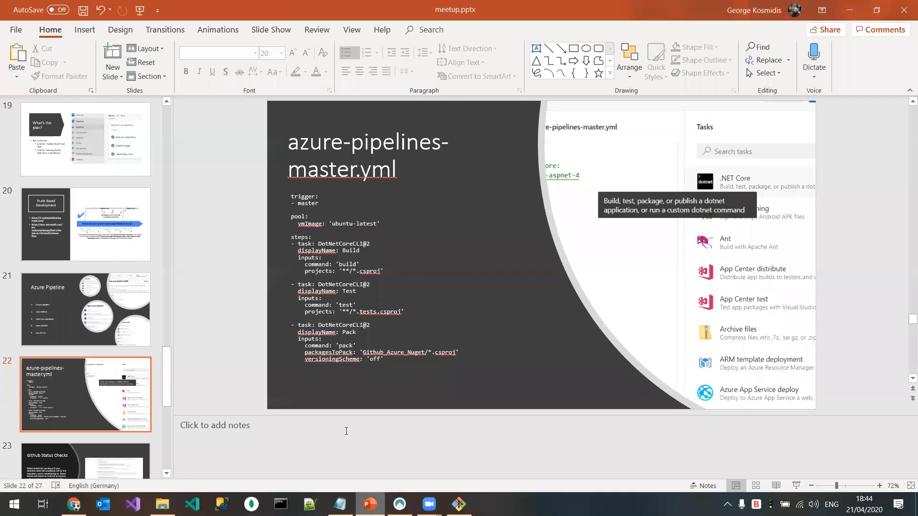
left_click(313, 223)
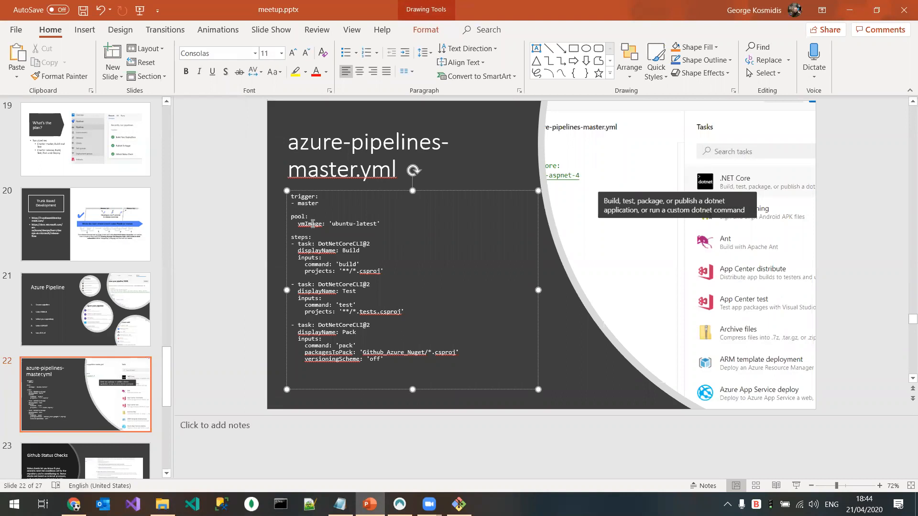
double_click(342, 225)
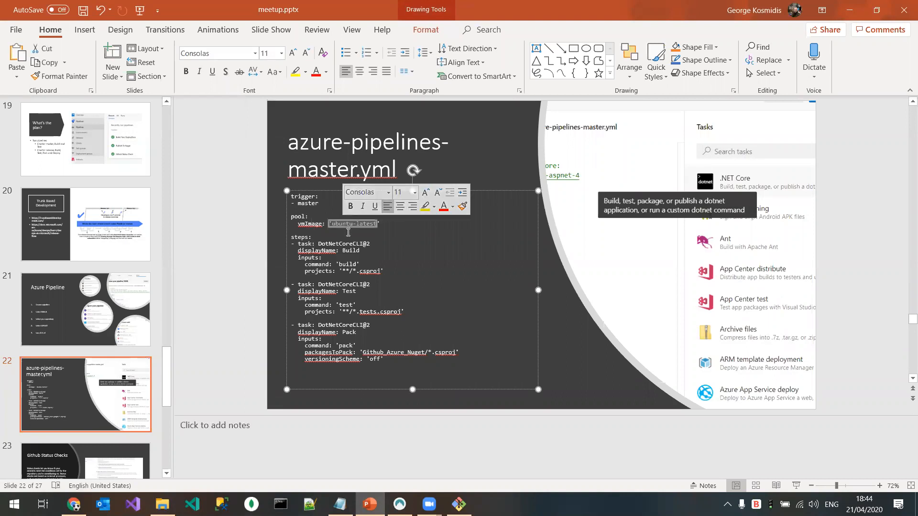
left_click(357, 231)
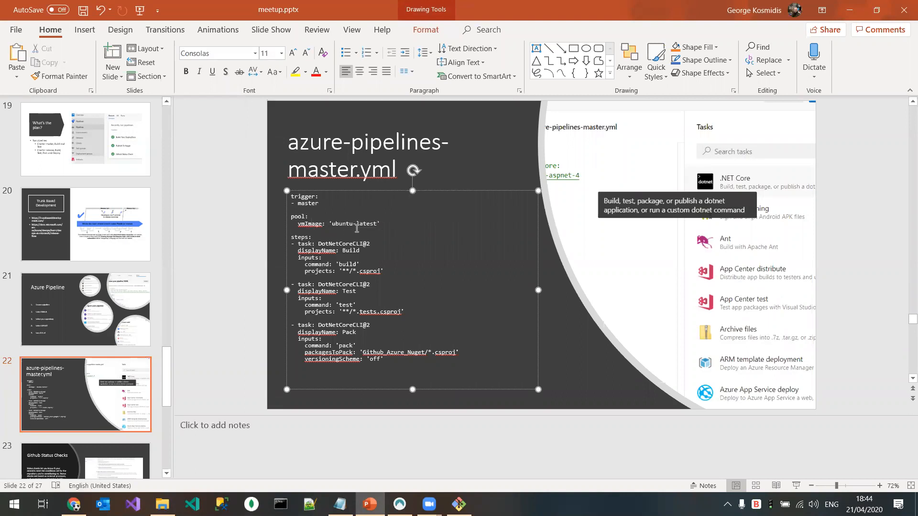
left_click_drag(385, 364, 291, 194)
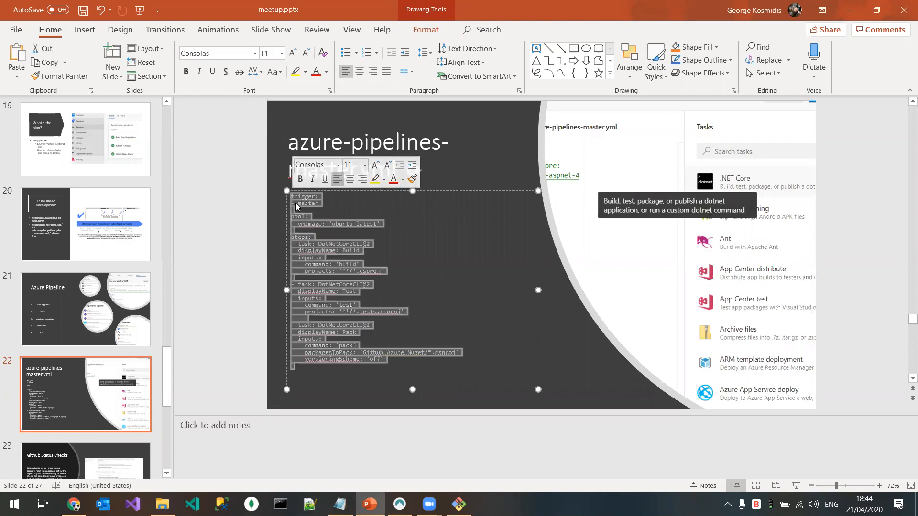
left_click(854, 12)
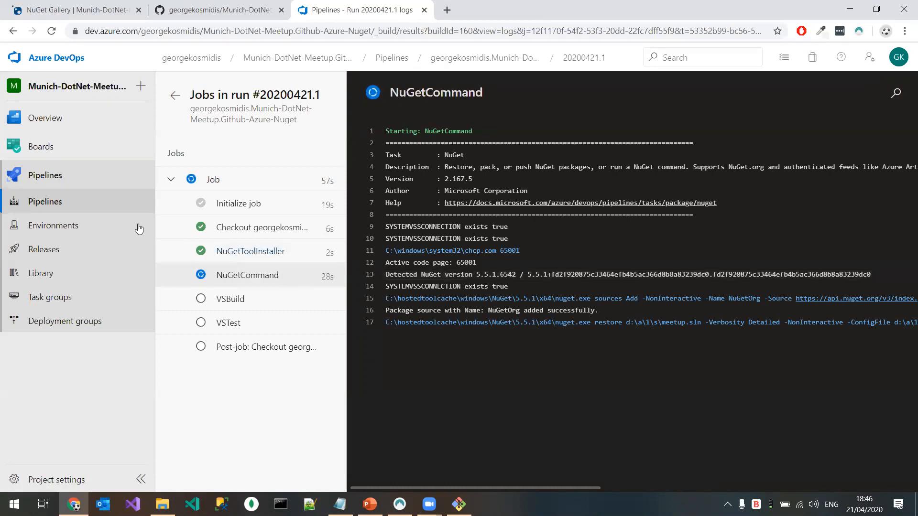
Step: Reopen the job log of the "Set up CI with Azure Pipelines" run from the pipelines list
left_click(74, 203)
left_click(258, 220)
left_click(404, 195)
left_click(255, 344)
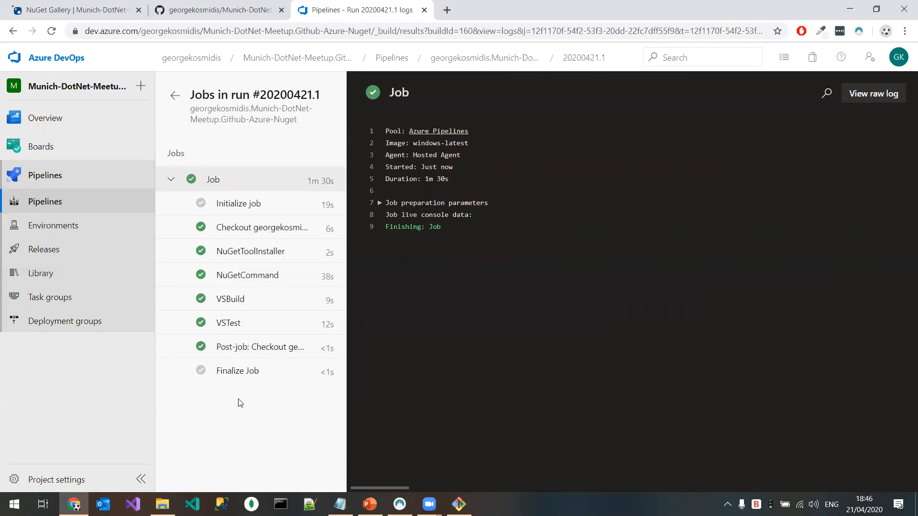
Step: Review the pipeline's analytics and the run history of its master branch
left_click(84, 201)
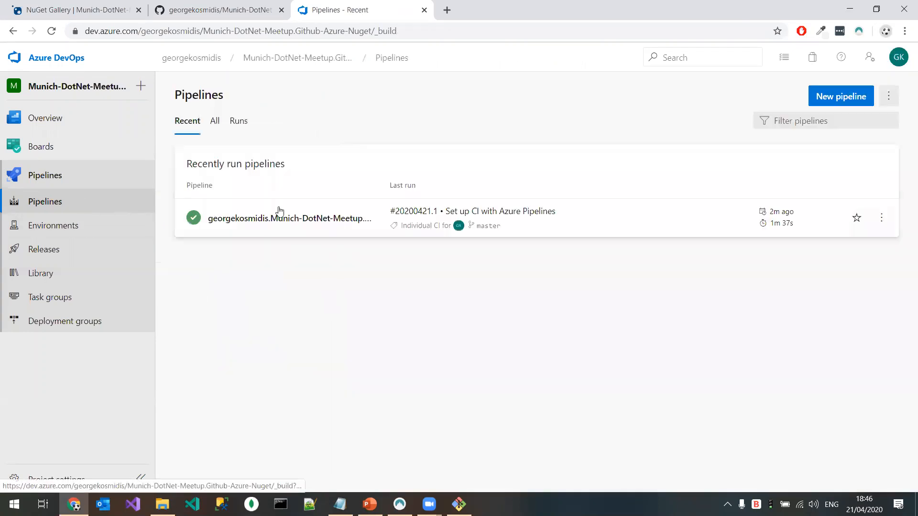
left_click(282, 219)
left_click(277, 119)
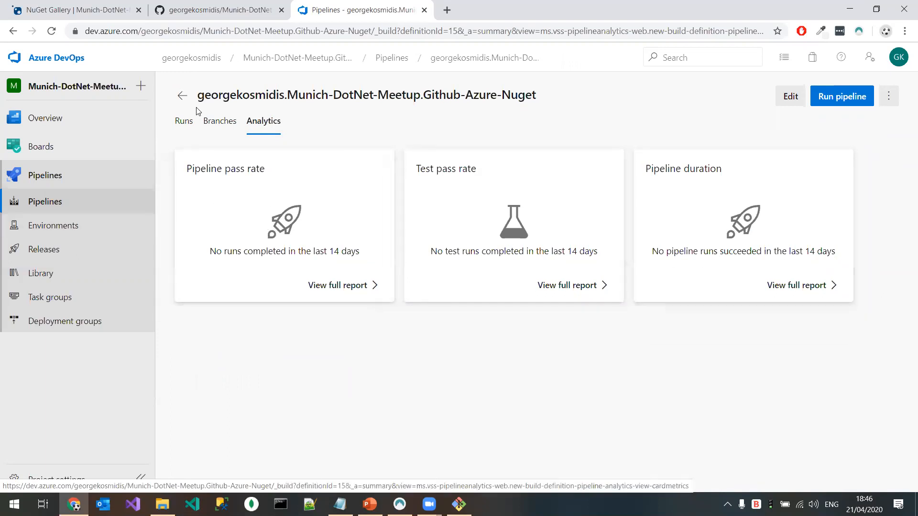
left_click(220, 125)
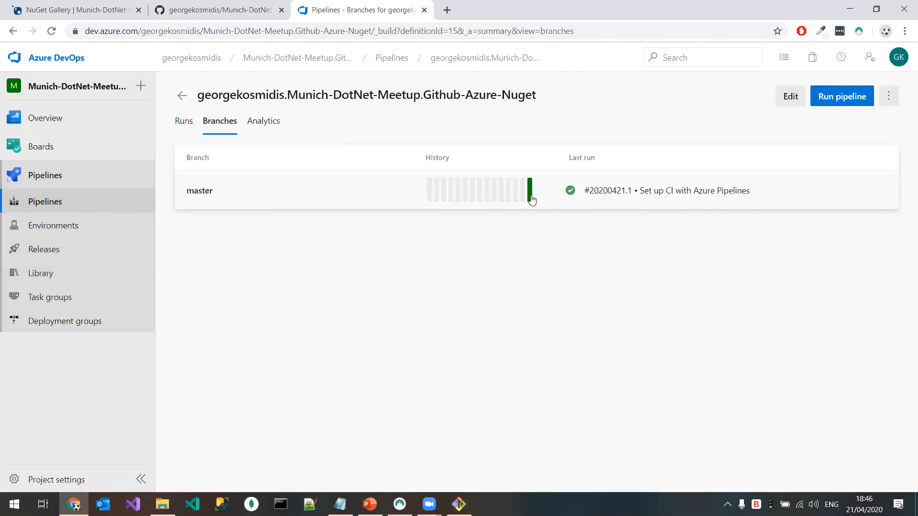
mouse_move(531, 197)
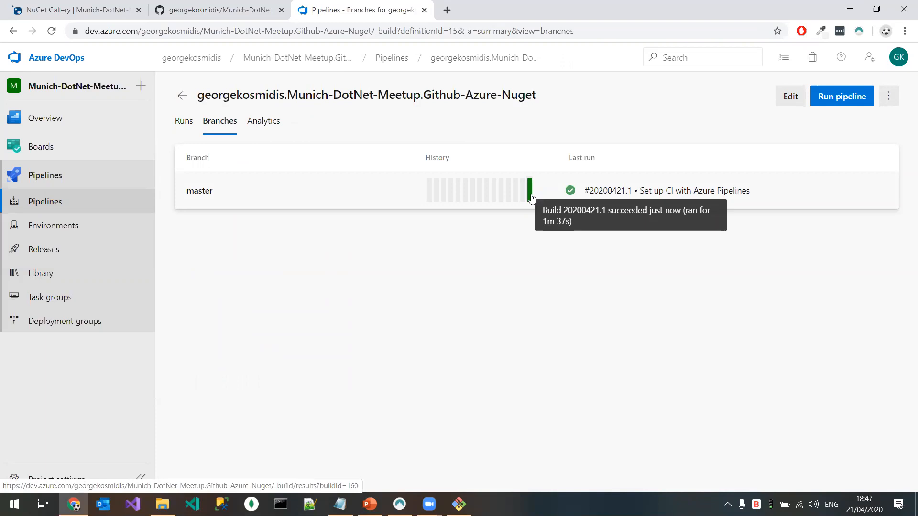
Step: Open the pipeline's azure-pipelines.yml from the master branch for editing and place the cursor in the code
left_click(74, 202)
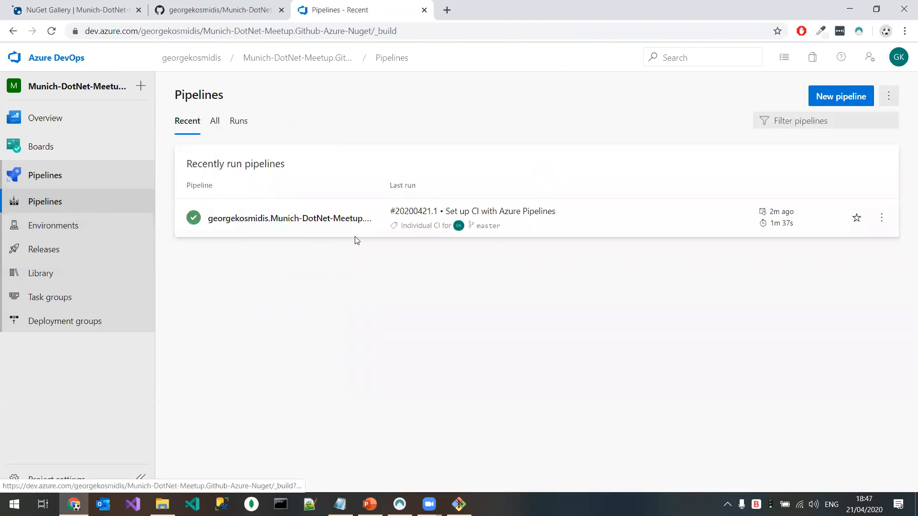
left_click(354, 215)
left_click(794, 97)
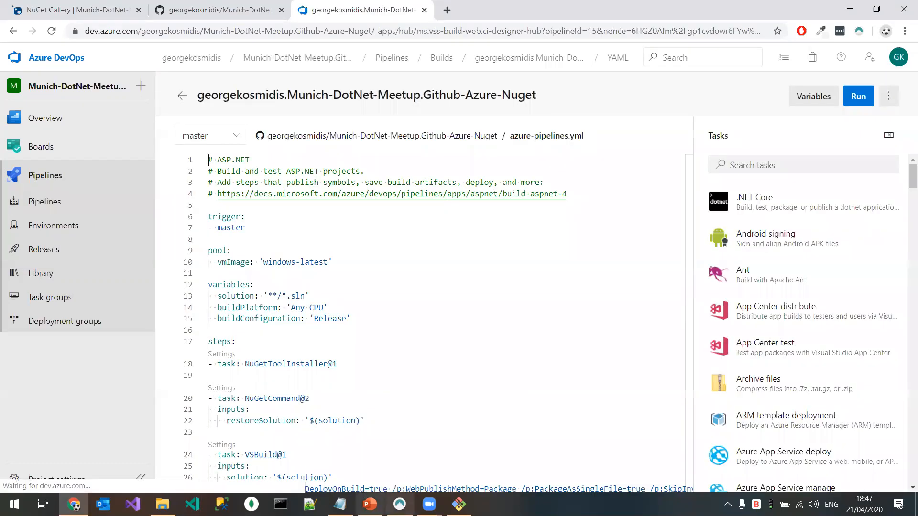
left_click(349, 306)
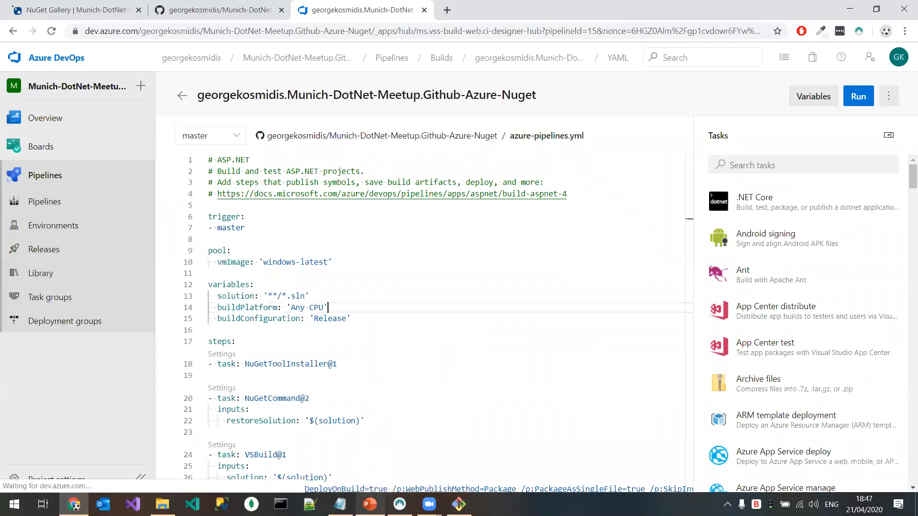
left_click(399, 504)
left_click(399, 504)
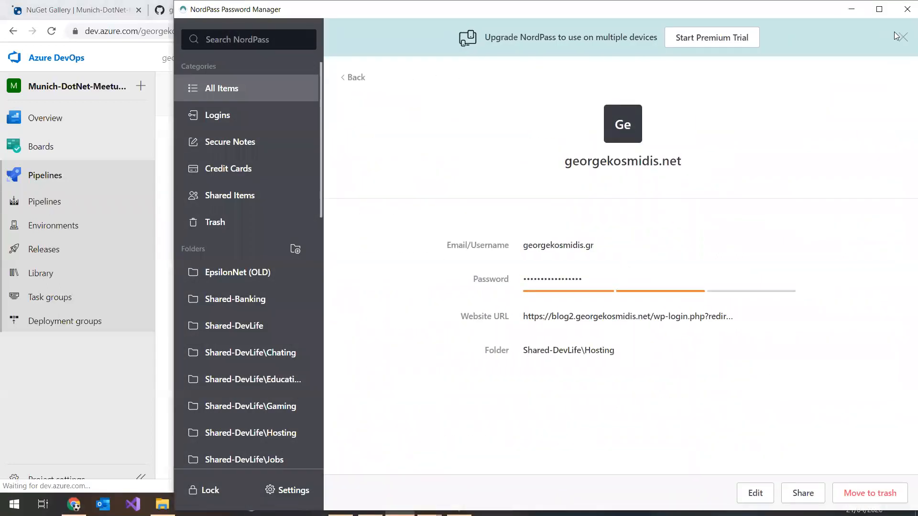
Step: Switch to PowerPoint, copy the selected azure-pipelines-master.yml code from slide 22, and return to the browser
left_click(86, 178)
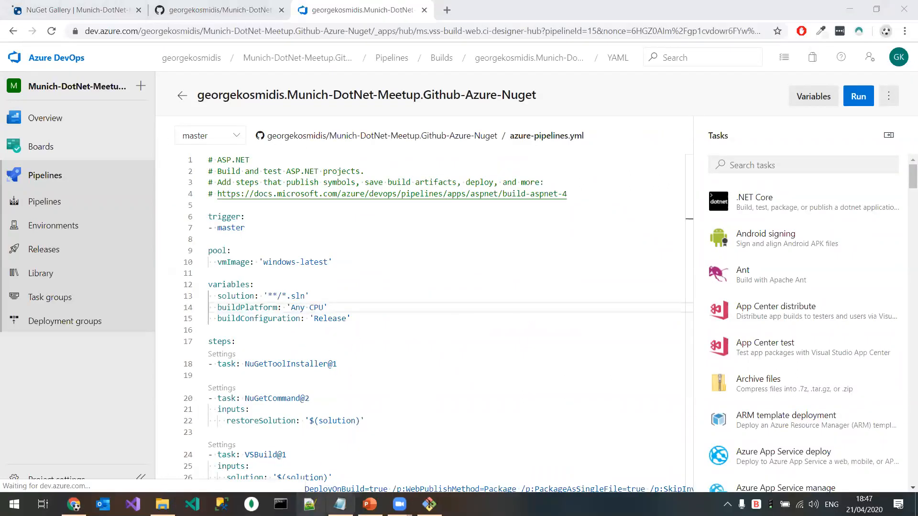
left_click(370, 504)
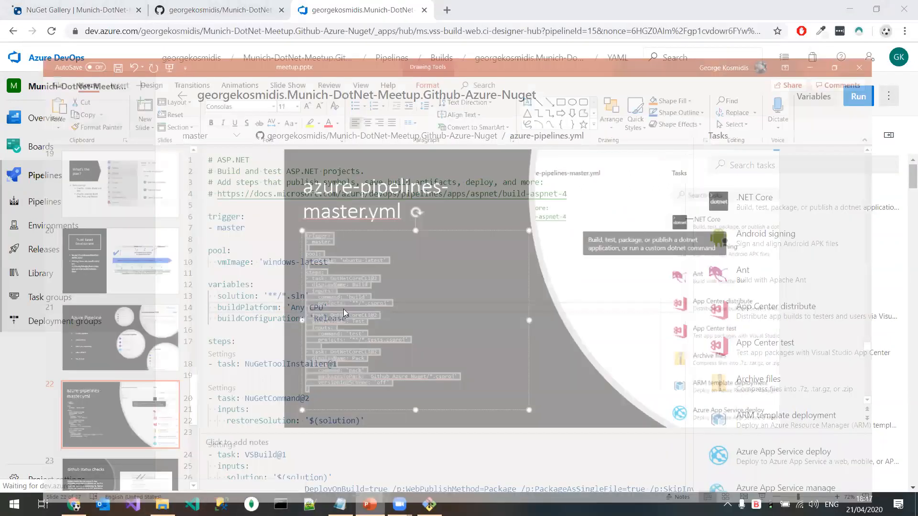
right_click(331, 268)
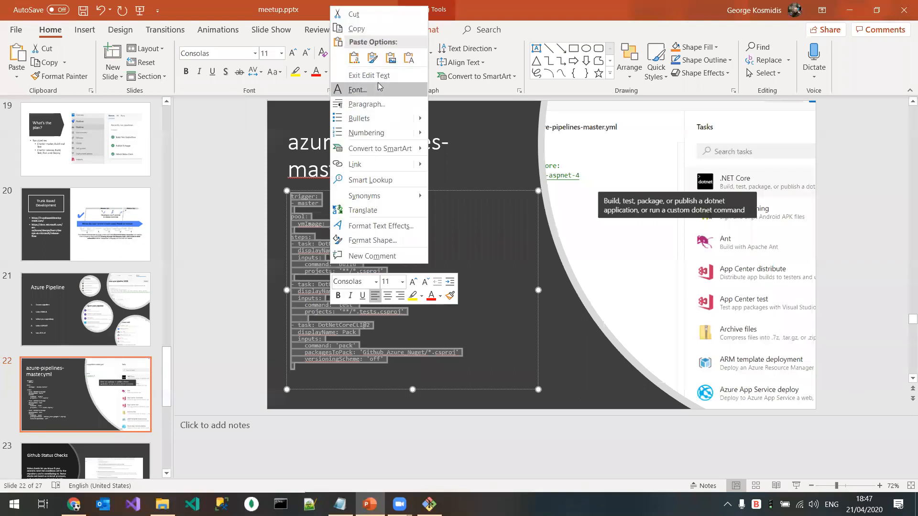
left_click(356, 28)
key("alt+Tab")
Step: Replace the entire content of azure-pipelines.yml with the copied code and remove the stray character after versioningScheme
left_click(367, 329)
key("ctrl+a")
key("ctrl+v")
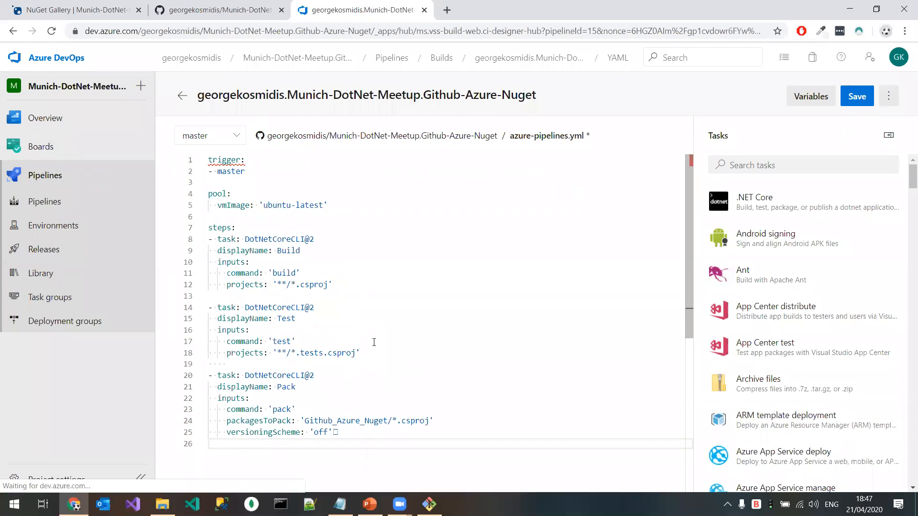
key("BackSpace")
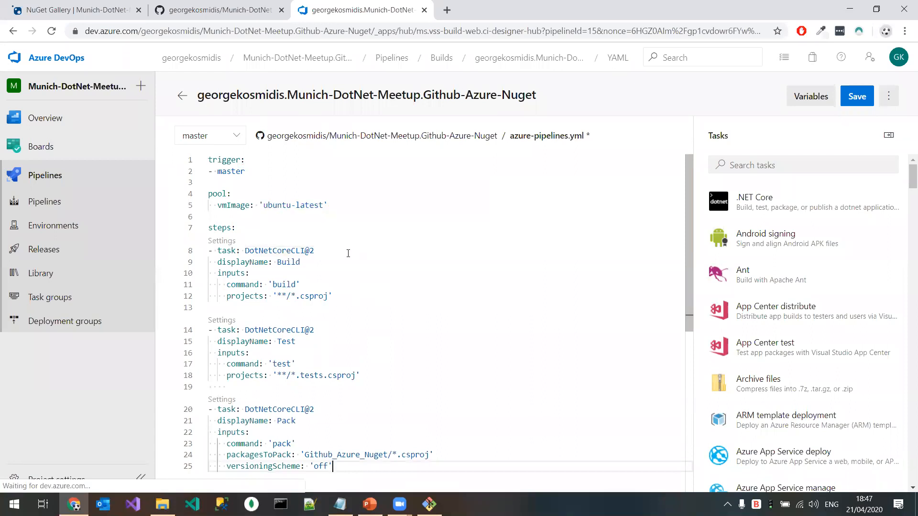
Step: Review the trigger and the Build task in the YAML, including the Build task's .NET Core settings
double_click(233, 159)
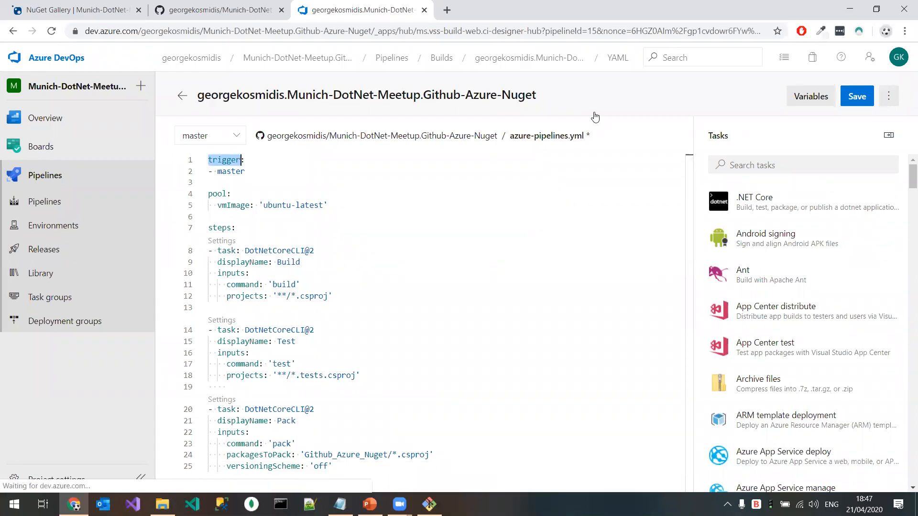
left_click(582, 160)
left_click(353, 261)
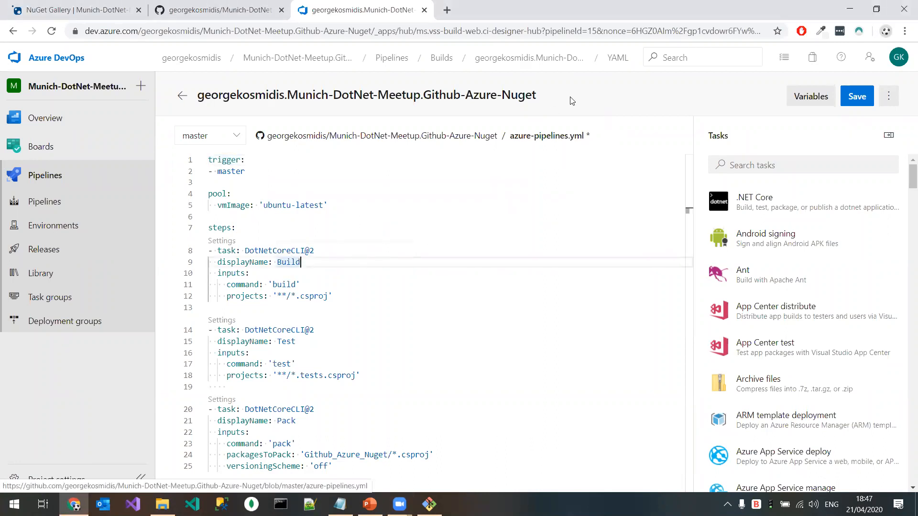
mouse_move(311, 257)
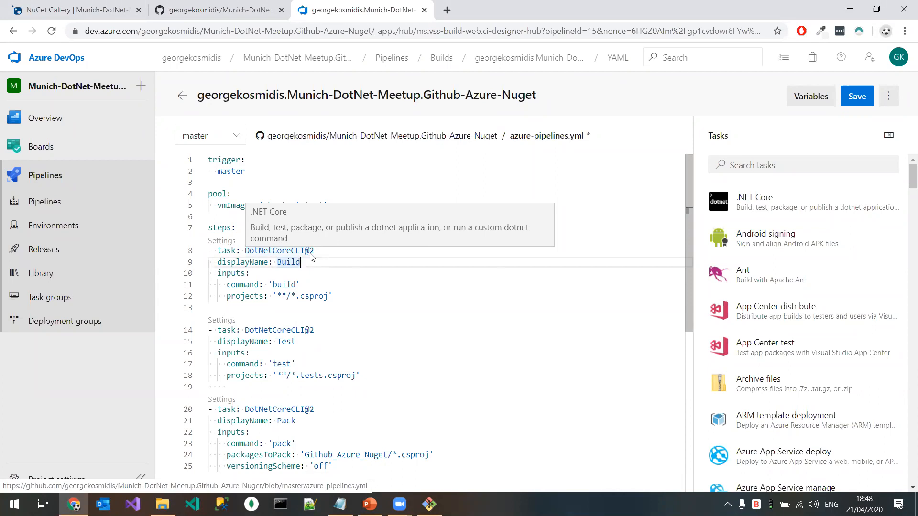
left_click(320, 273)
left_click(222, 241)
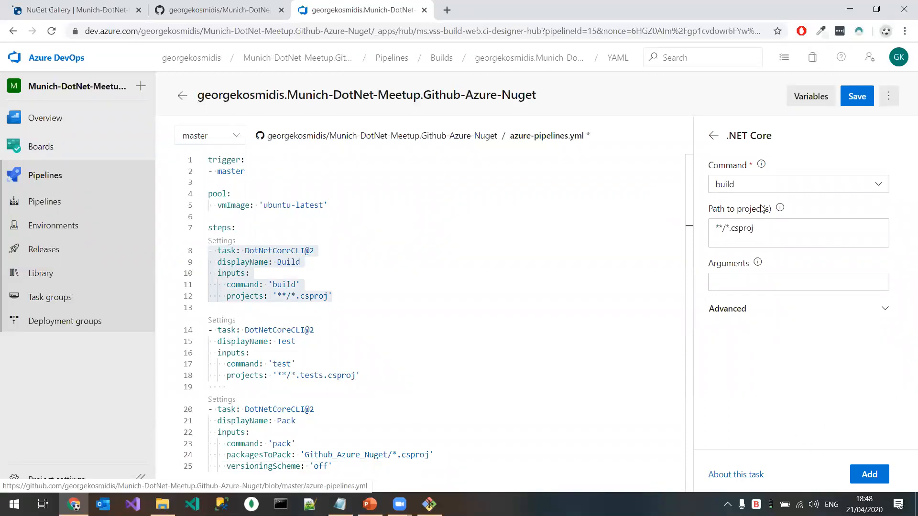
left_click(714, 137)
Step: Delete the Build task from the YAML and leave the cursor on an empty line directly under steps
left_click(334, 282)
left_click_drag(334, 295, 234, 272)
left_click(269, 285)
left_click_drag(278, 296, 209, 246)
key("Delete")
left_click(320, 235)
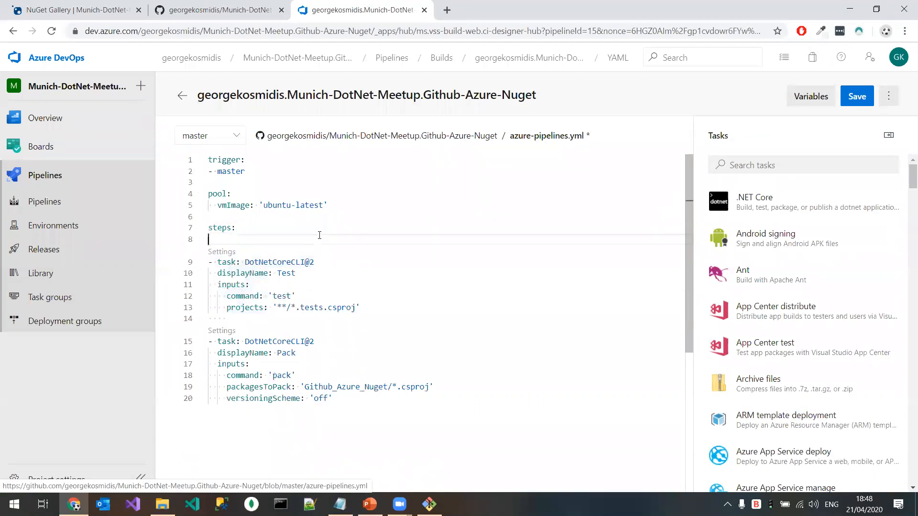
key("Return")
left_click(345, 232)
left_click(356, 238)
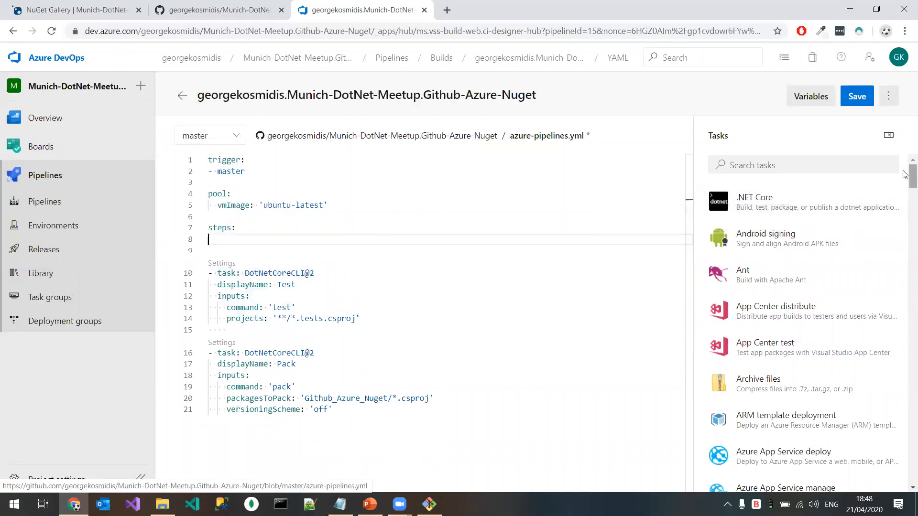
Step: Add a .NET Core task with the build command and the project path **/*.csproj
left_click(905, 209)
left_click_drag(905, 209, 905, 177)
left_click(792, 207)
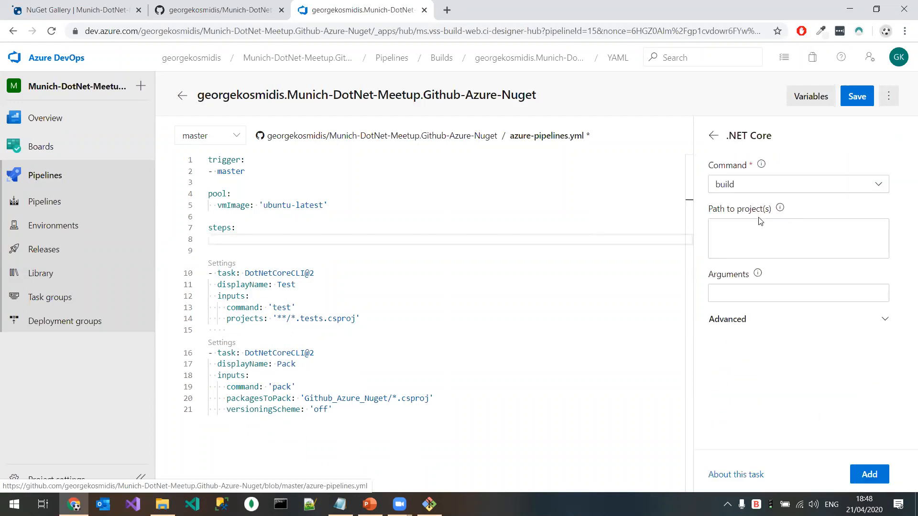
left_click(773, 233)
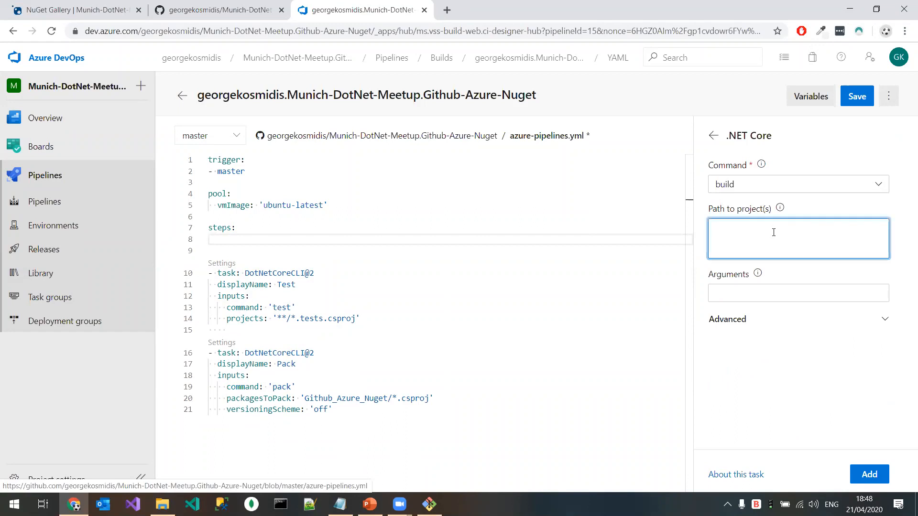
key("ctrl+v")
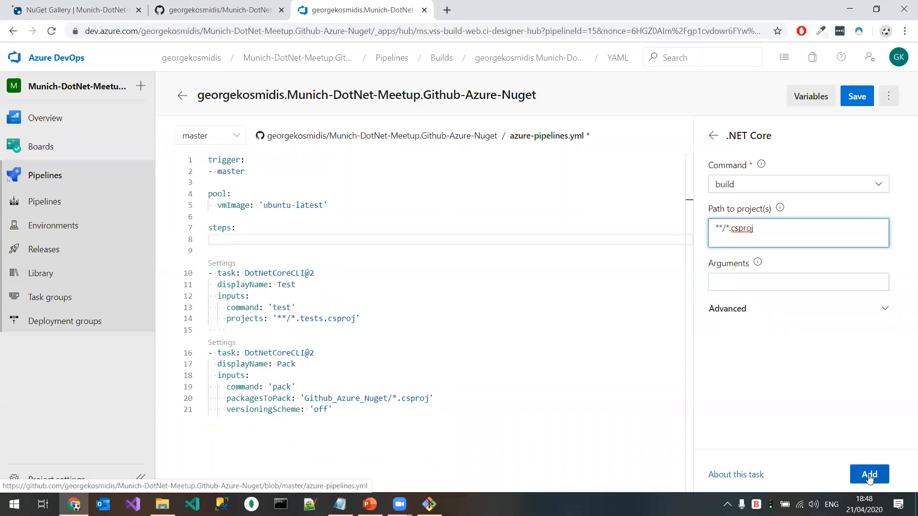
left_click(794, 282)
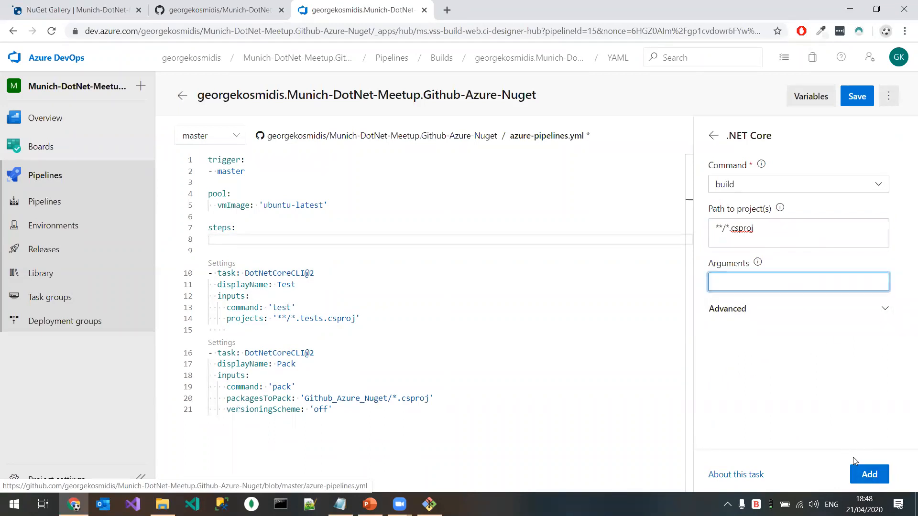
left_click(869, 474)
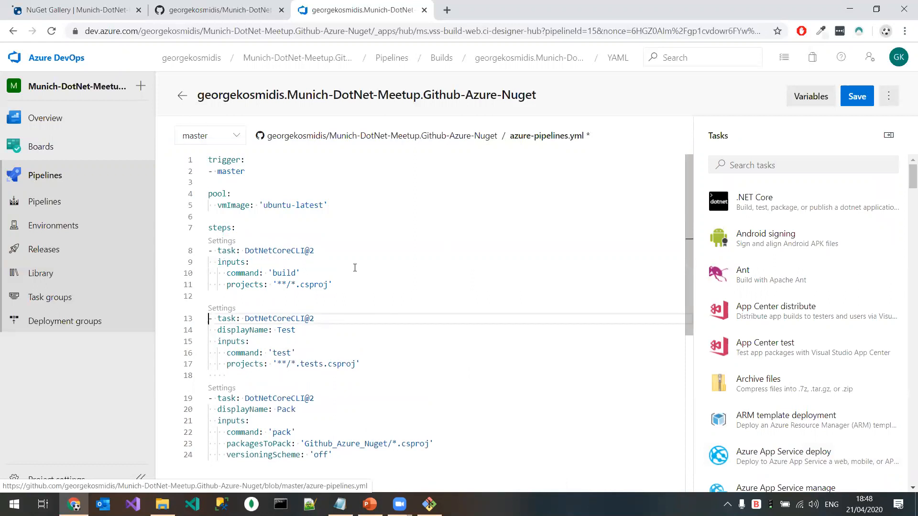
Step: Add the line "displayName: Build" beneath the task line of the new DotNetCoreCLI@2 build task
left_click(357, 245)
key("Return")
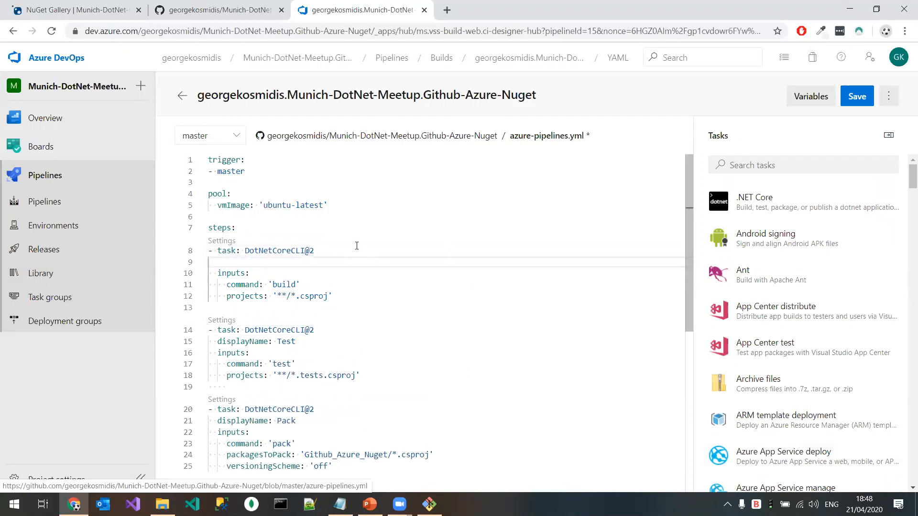
type("displayName:")
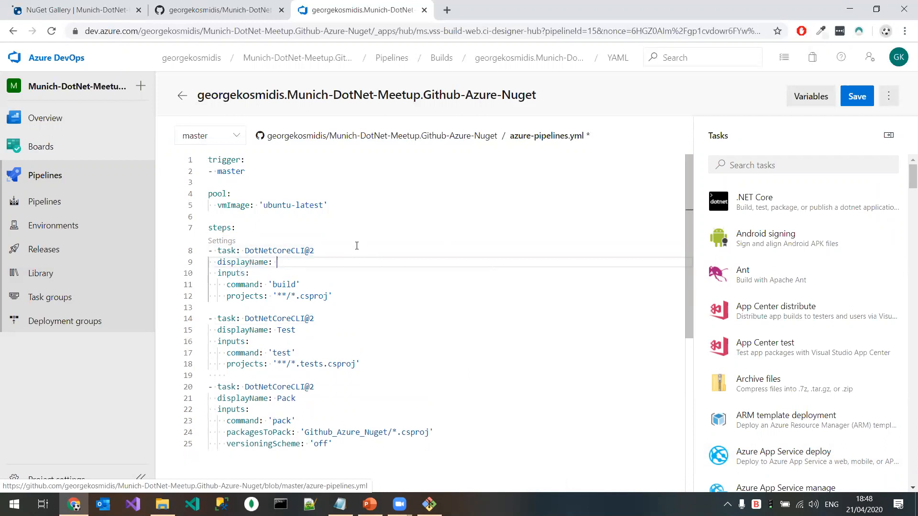
left_click_drag(245, 250, 314, 251)
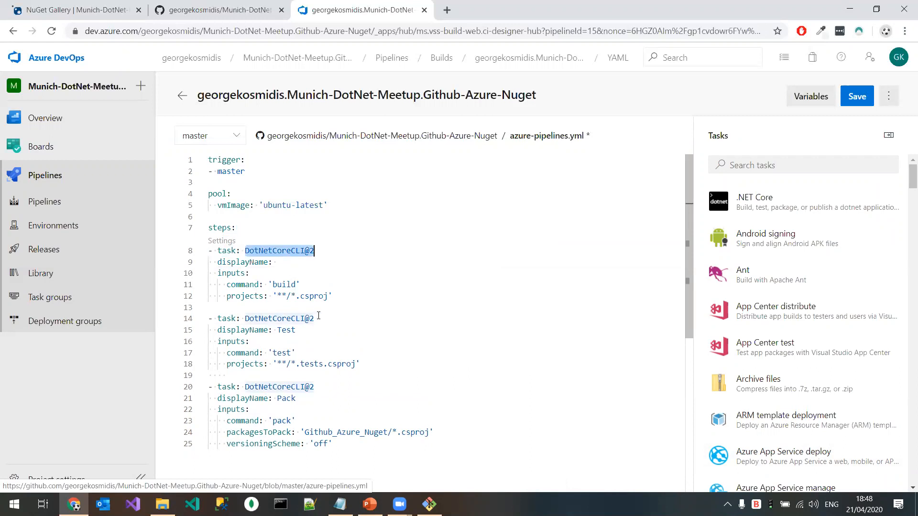
left_click(289, 266)
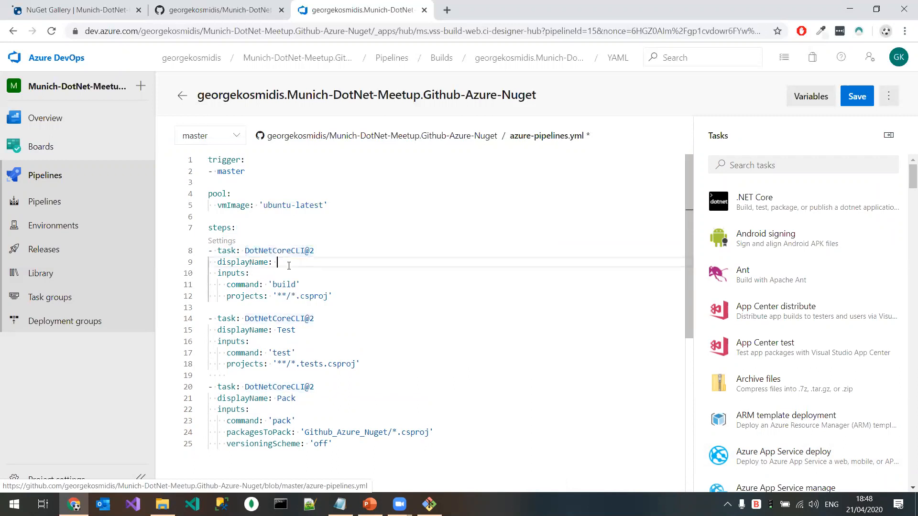
type("Build")
left_click(333, 296)
Step: Check the Test and Pack tasks, commit azure-pipelines.yml directly to the master branch, and return to the pipelines list
scroll(293, 320, "down", 1)
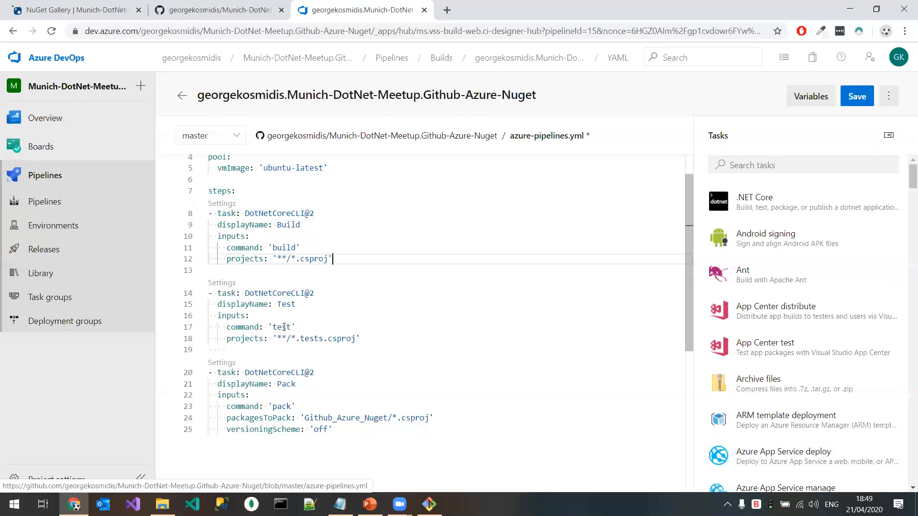
left_click_drag(255, 293, 294, 327)
left_click_drag(277, 384, 306, 417)
left_click(354, 431)
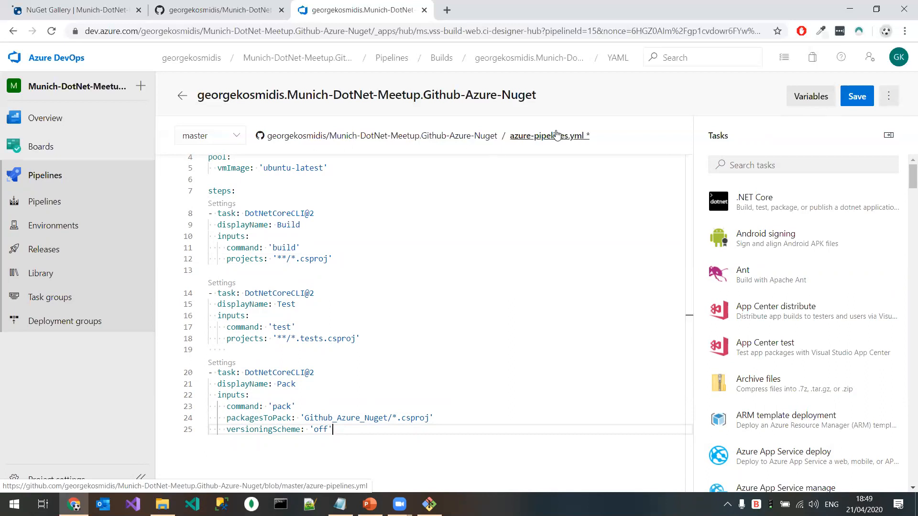
left_click(857, 96)
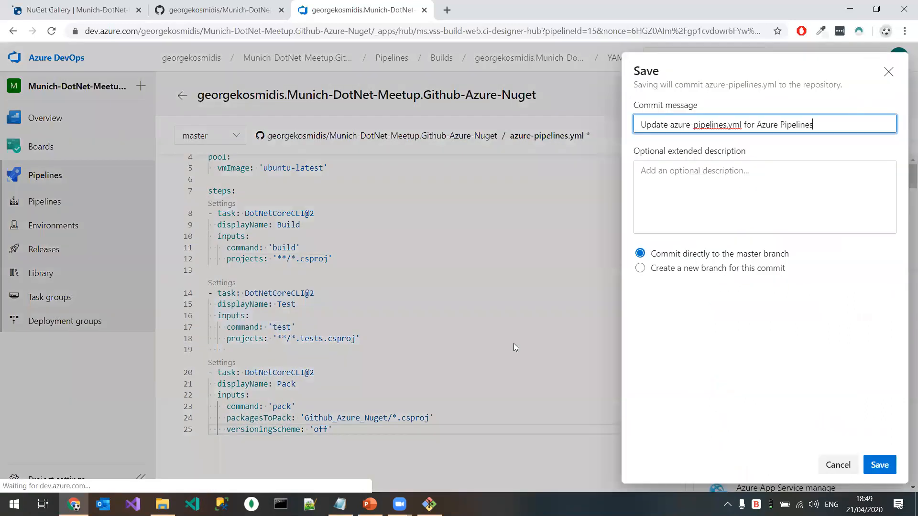
left_click(881, 470)
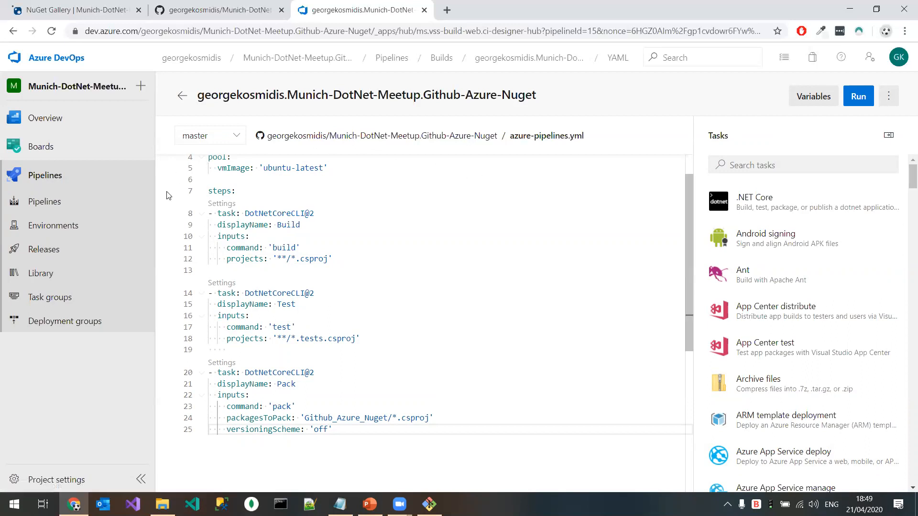
left_click(889, 96)
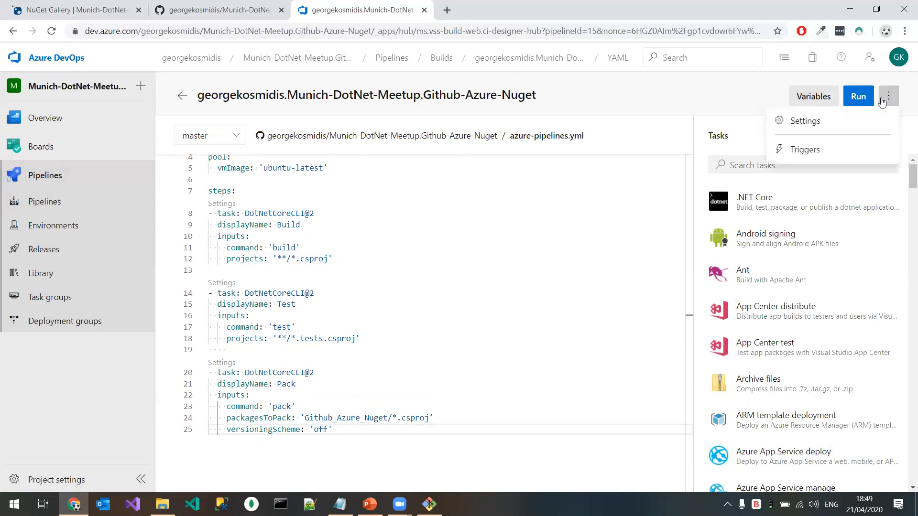
left_click(48, 178)
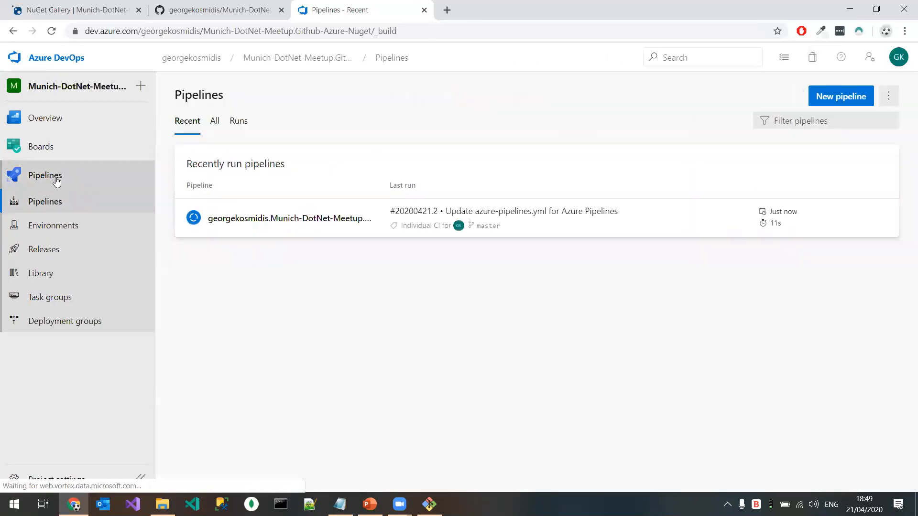
Step: Switch to the GitHub repository, refresh its file list, and open azure-pipelines.yml
left_click(211, 8)
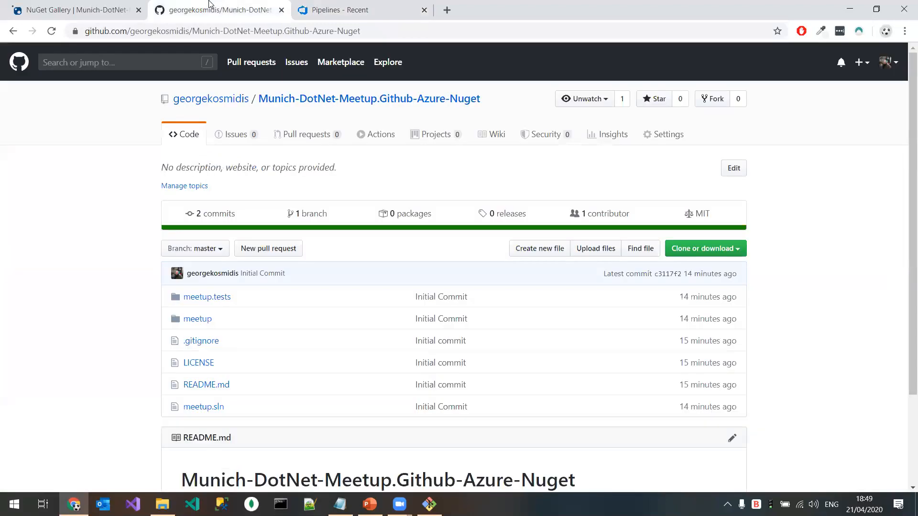
scroll(218, 406, "down", 2)
left_click(52, 30)
left_click(234, 293)
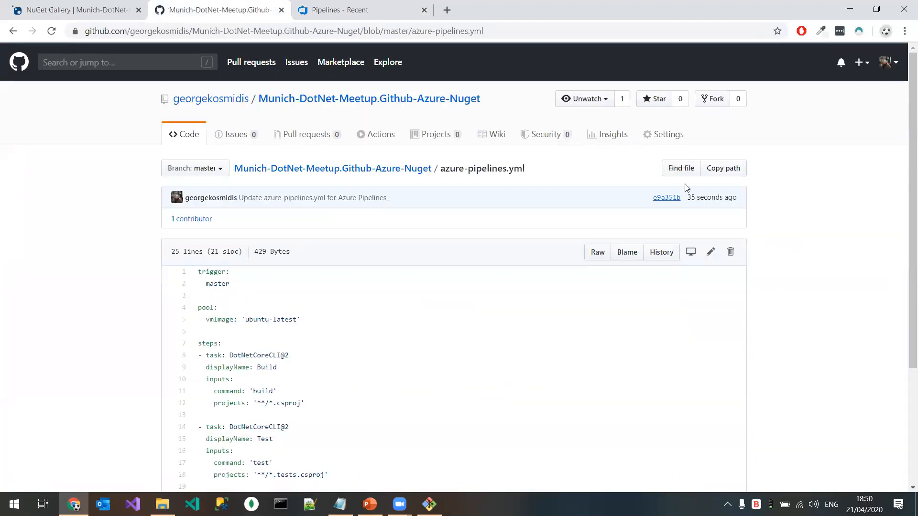
Step: Rename the file to azure-pipelines_master.yml on GitHub and commit the change directly to the master branch
left_click(710, 251)
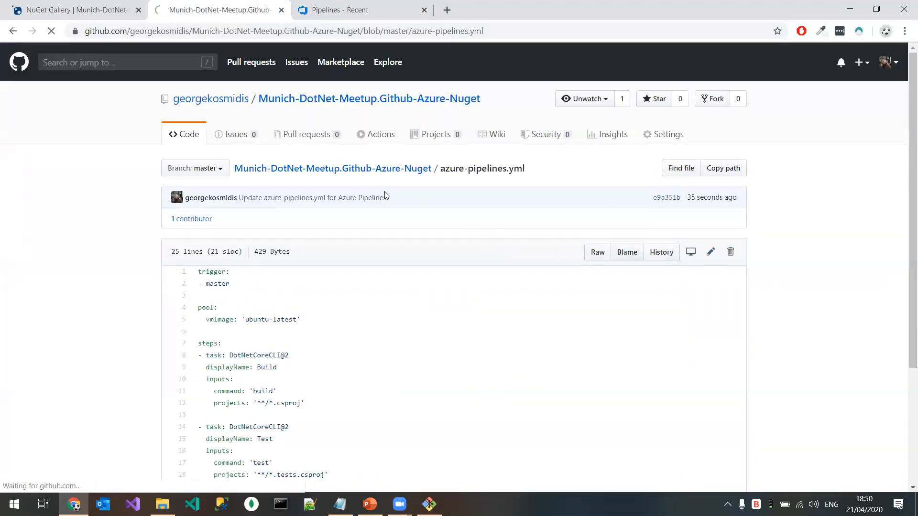
left_click(432, 172)
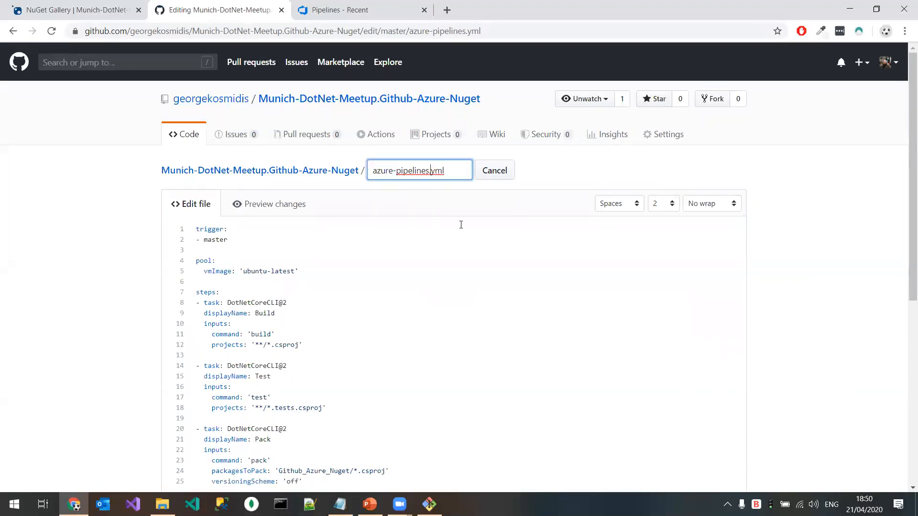
type("_master")
scroll(459, 338, "down", 6)
left_click(246, 389)
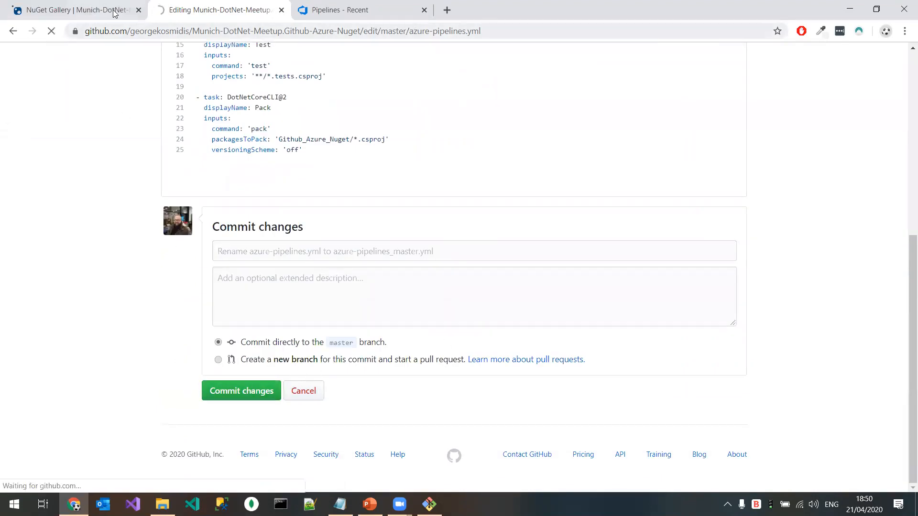
Step: Return to Azure DevOps, refresh the pipelines list, and open the Munich-DotNet-Meetup.Github-Azure-Nuget pipeline for editing
left_click(318, 10)
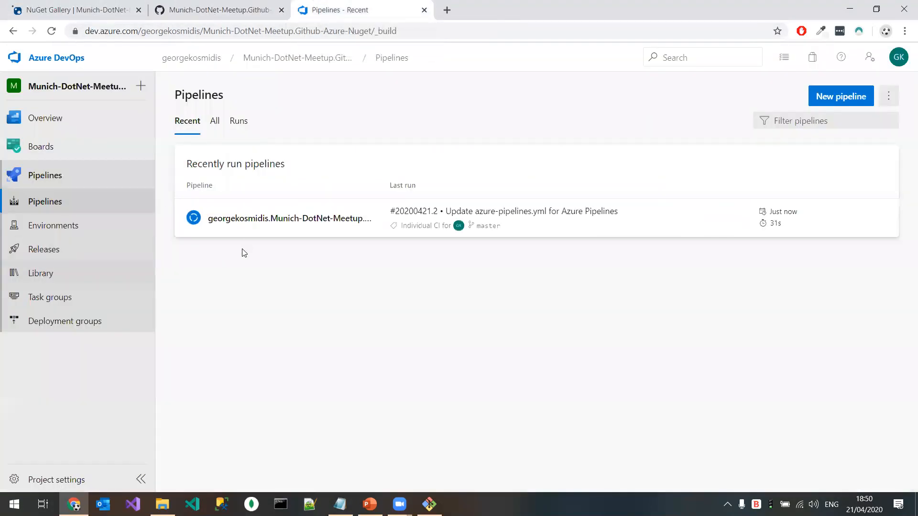
left_click(50, 31)
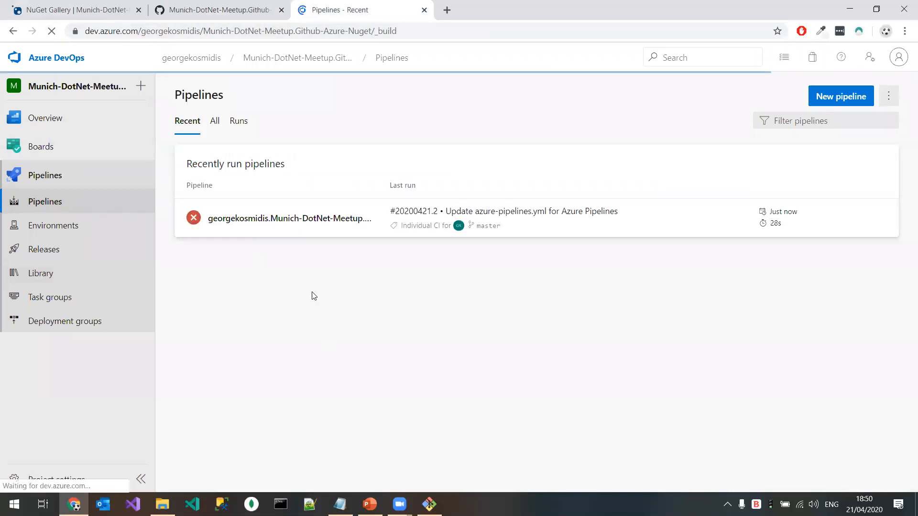
left_click(257, 228)
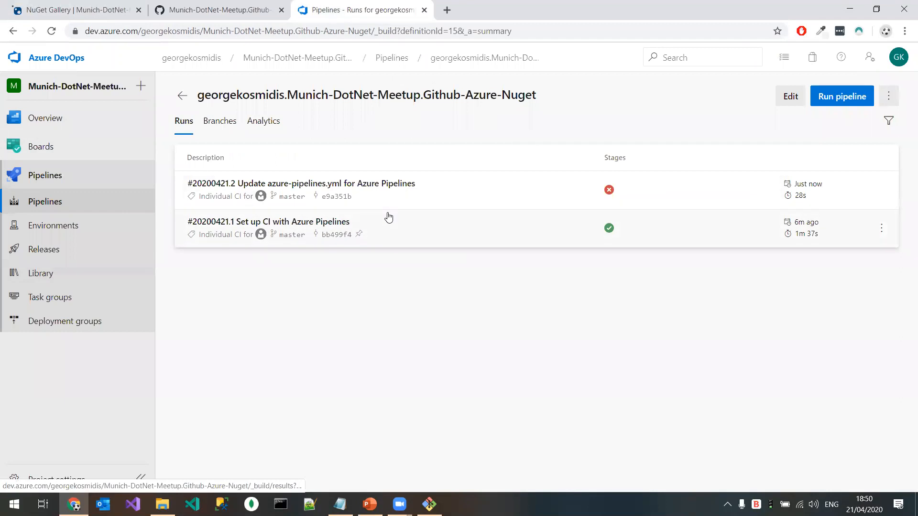
left_click(795, 97)
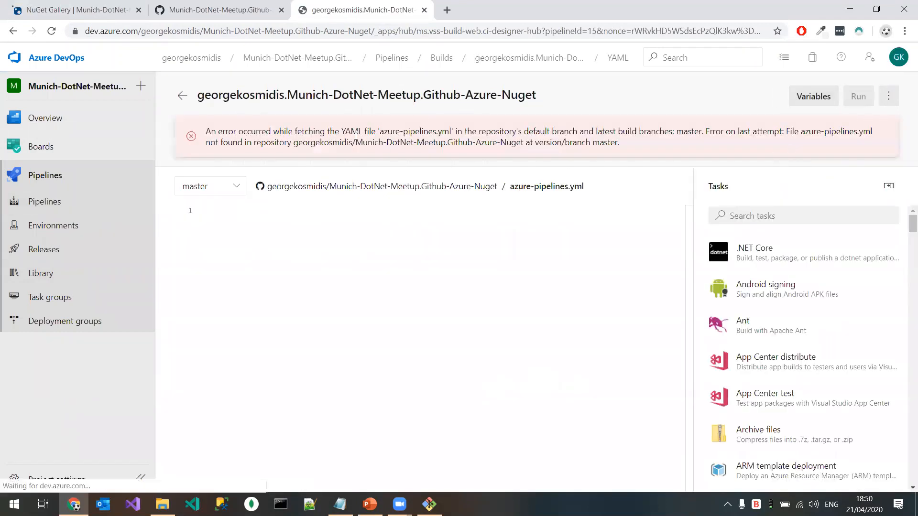
Step: Set the pipeline's YAML file path to /azure-pipelines_master.yml, save the settings, and return to the pipelines list
left_click(888, 96)
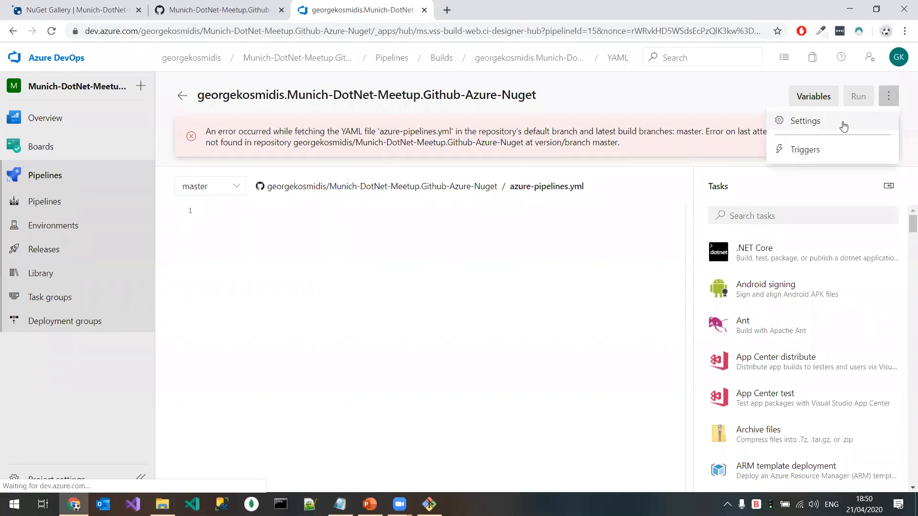
left_click(843, 125)
left_click(766, 188)
left_click(882, 193)
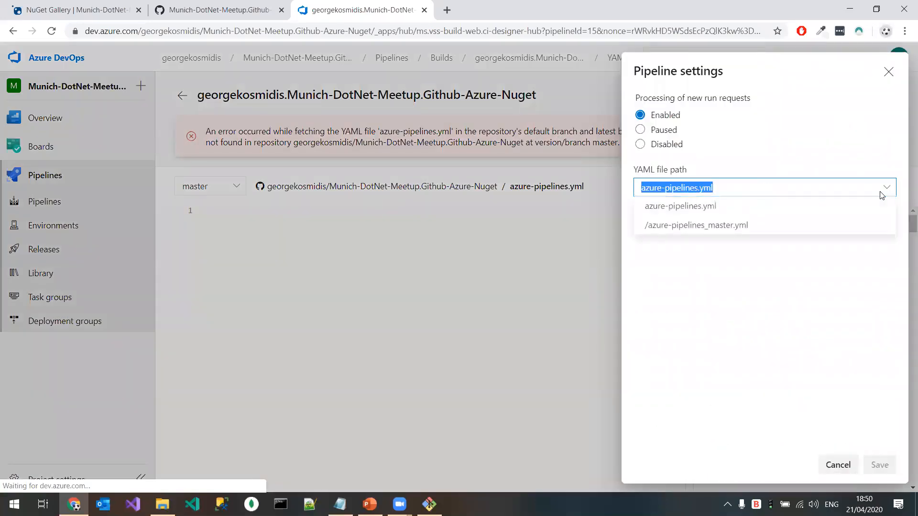
left_click(744, 227)
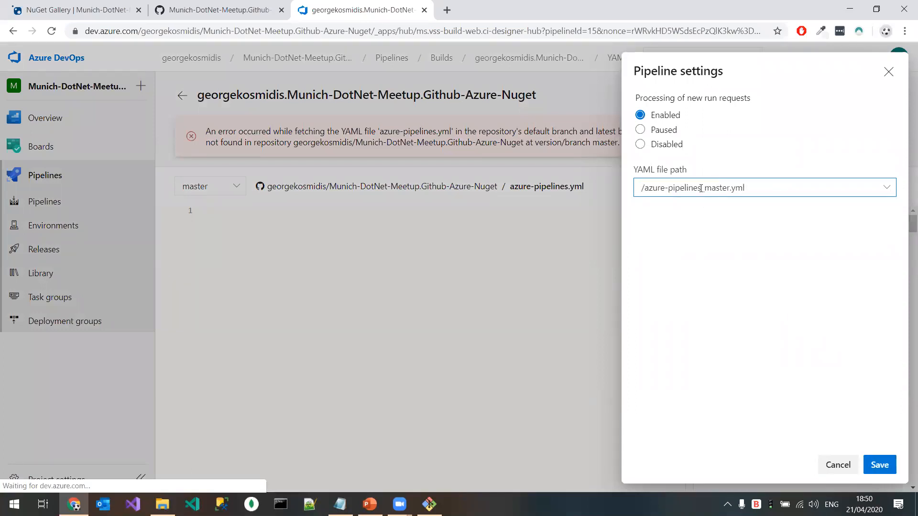
left_click(884, 466)
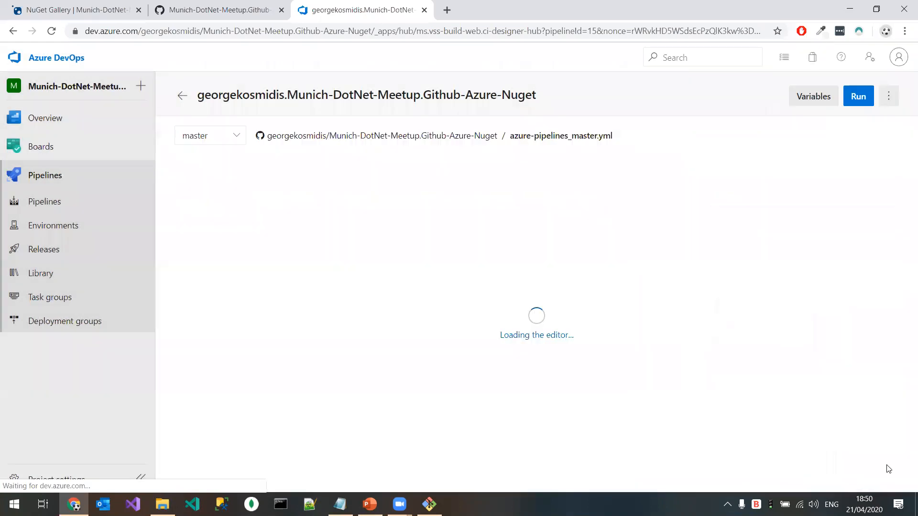
left_click(59, 178)
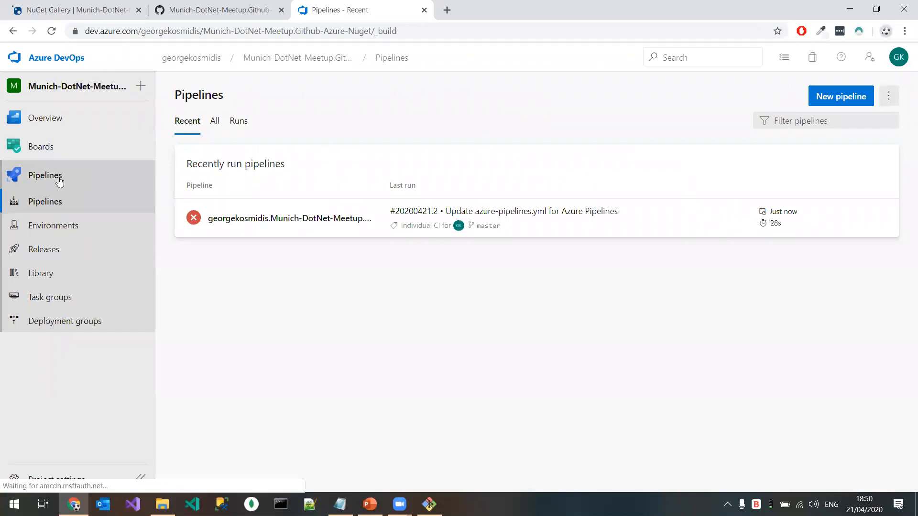
Step: In the GitHub repository's master branch protection rule, mark the Munich-DotNet-Meetup.Github-Azure-Nuget pipeline status check as required
left_click(230, 10)
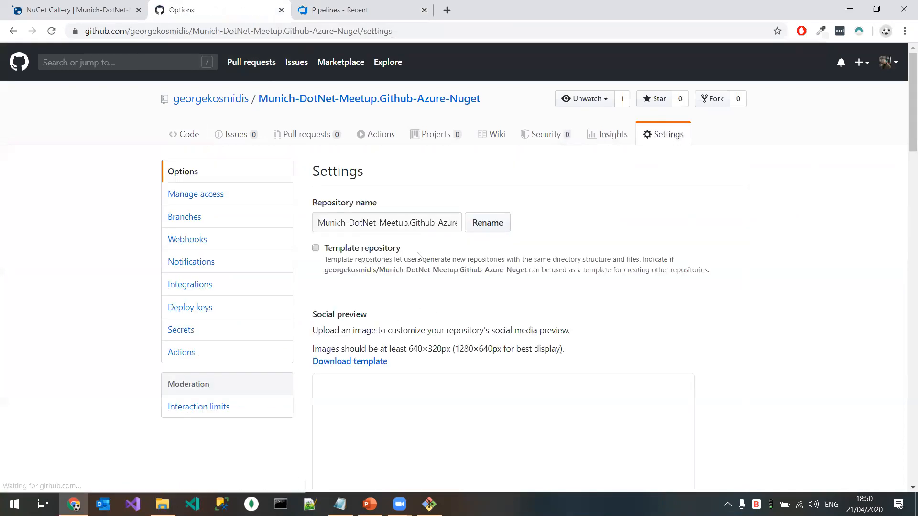
left_click(228, 223)
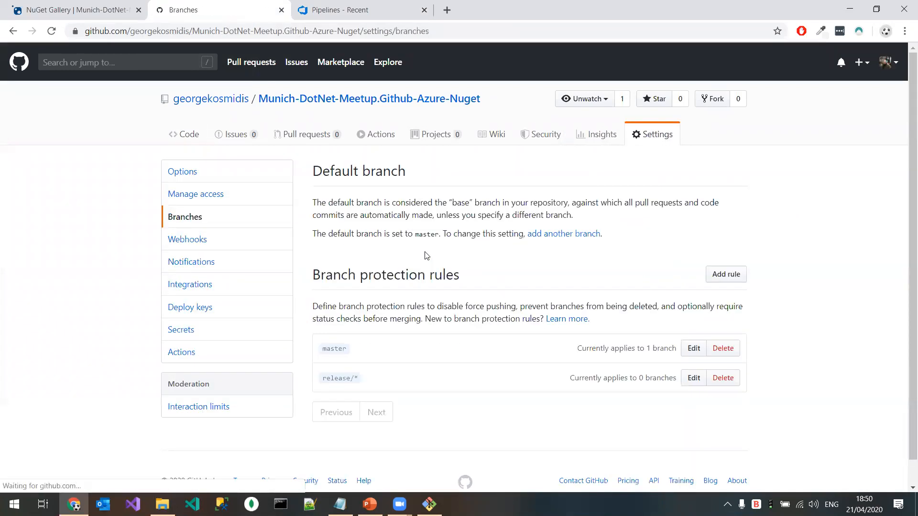
left_click(693, 348)
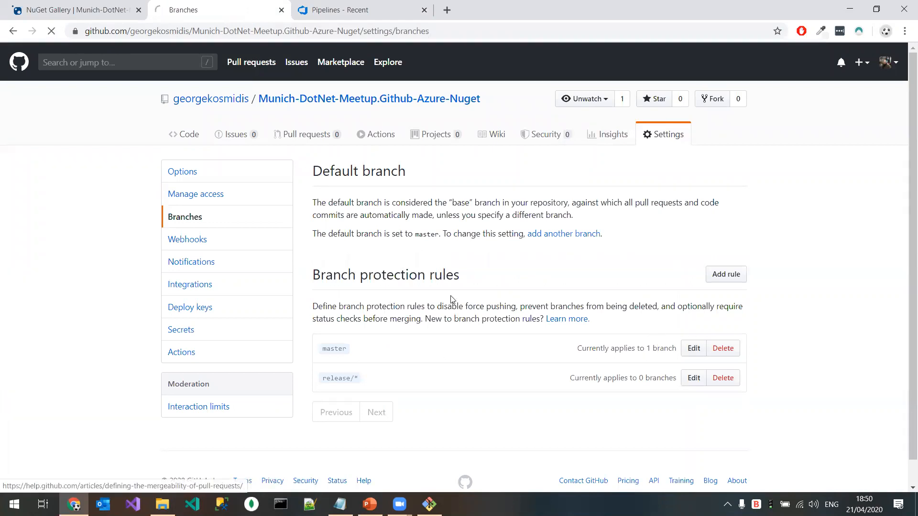
scroll(452, 300, "down", 8)
scroll(453, 300, "down", 2)
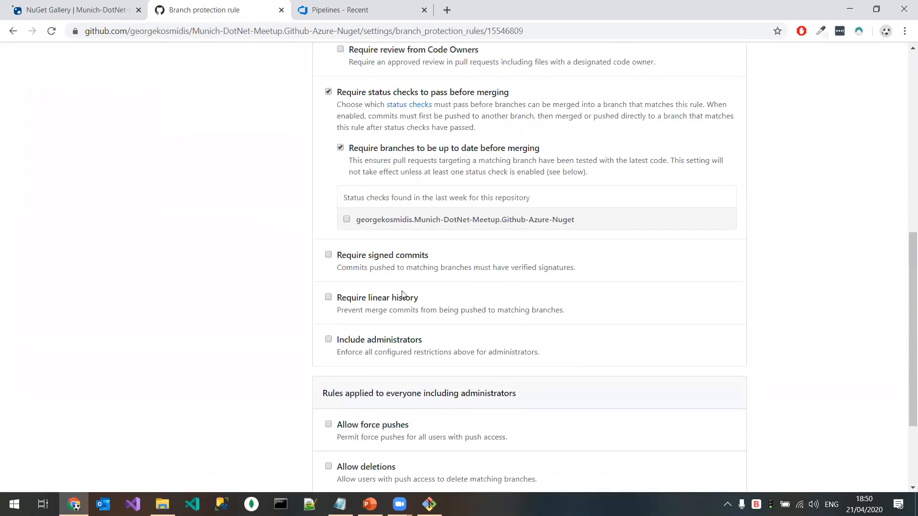
left_click(346, 219)
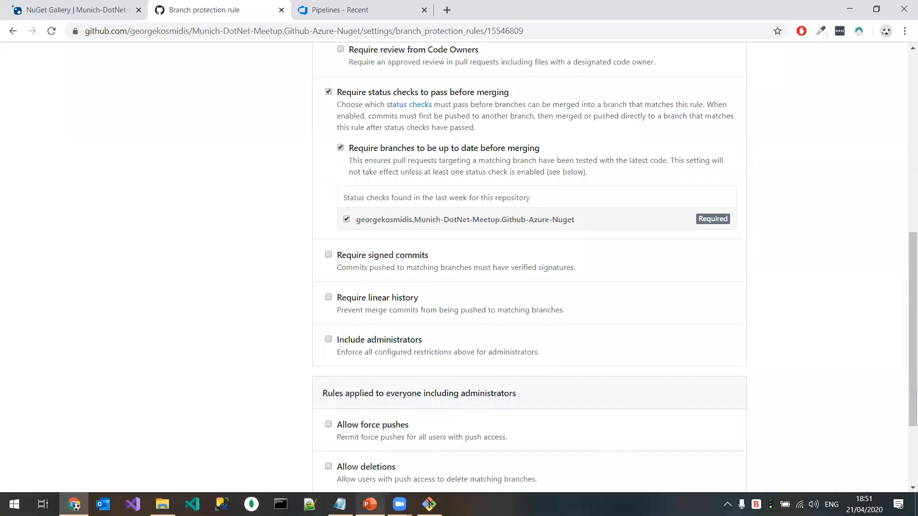
Step: Switch to the PowerPoint presentation, review the Github Status Checks slide, and return to the branch protection rule in the browser
left_click(369, 505)
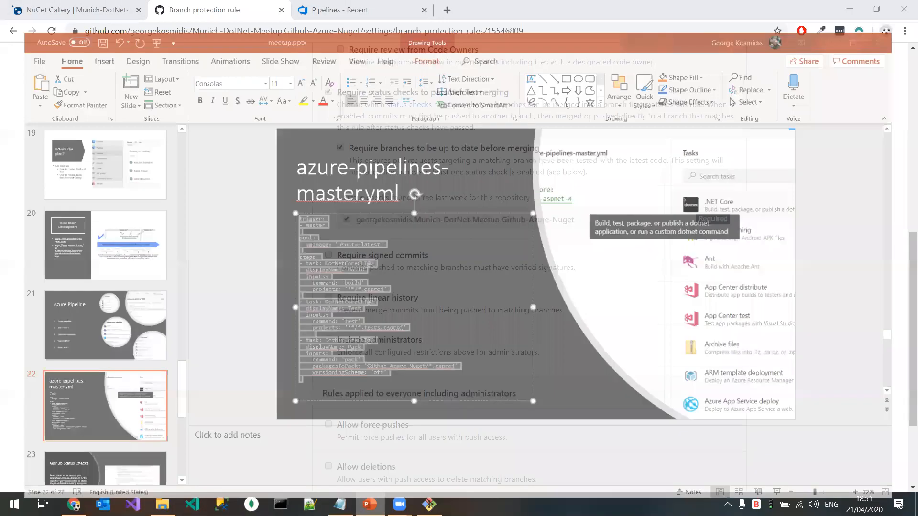
scroll(169, 249, "down", 3)
left_click(87, 230)
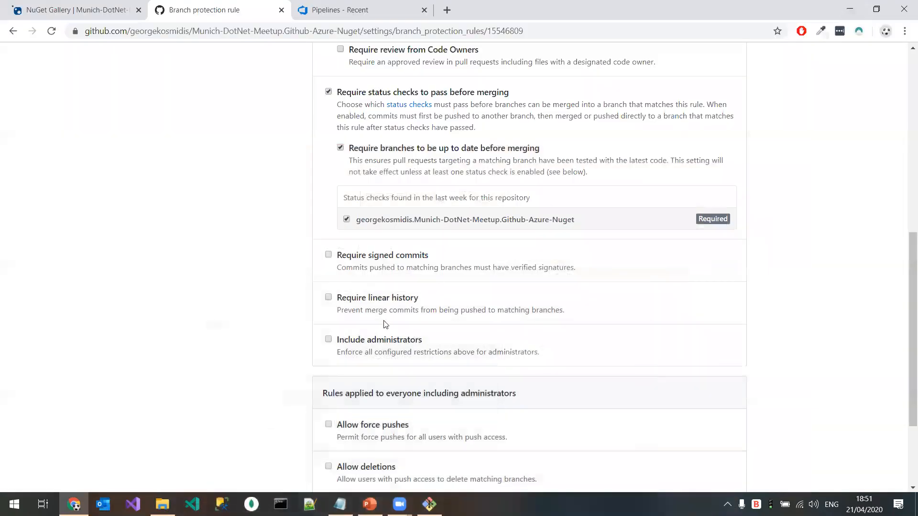
left_click(850, 10)
left_click(379, 19)
left_click(233, 8)
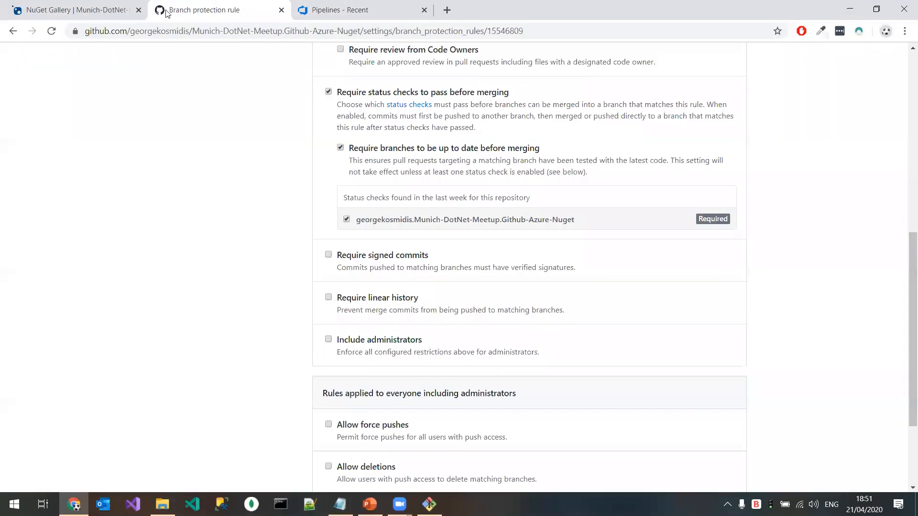
Step: Switch to Azure DevOps, manually run the Munich-DotNet-Meetup.Github-Azure-Nuget pipeline on the master branch, and return to the pipelines list
left_click(85, 4)
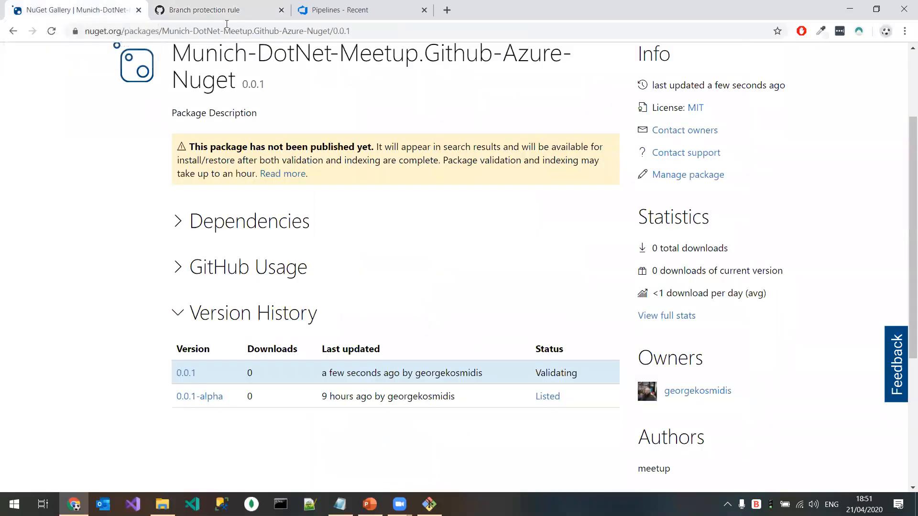
left_click(334, 11)
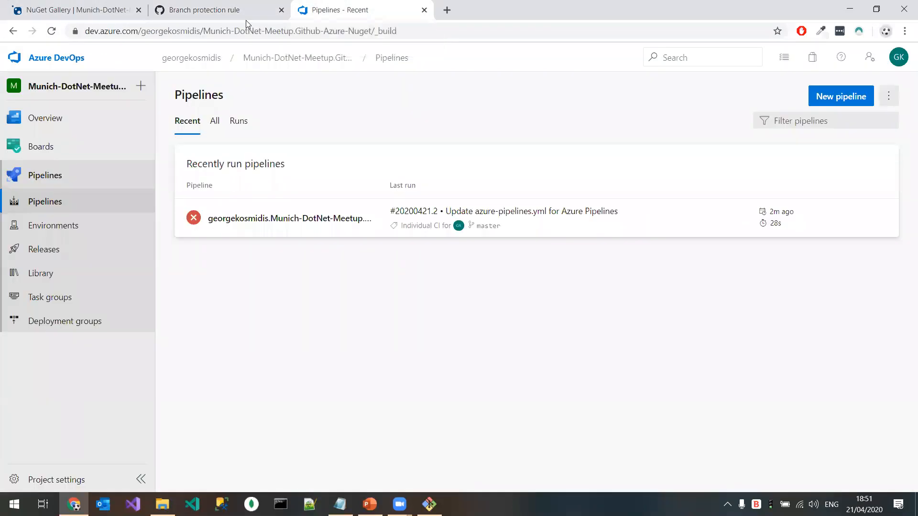
left_click(67, 209)
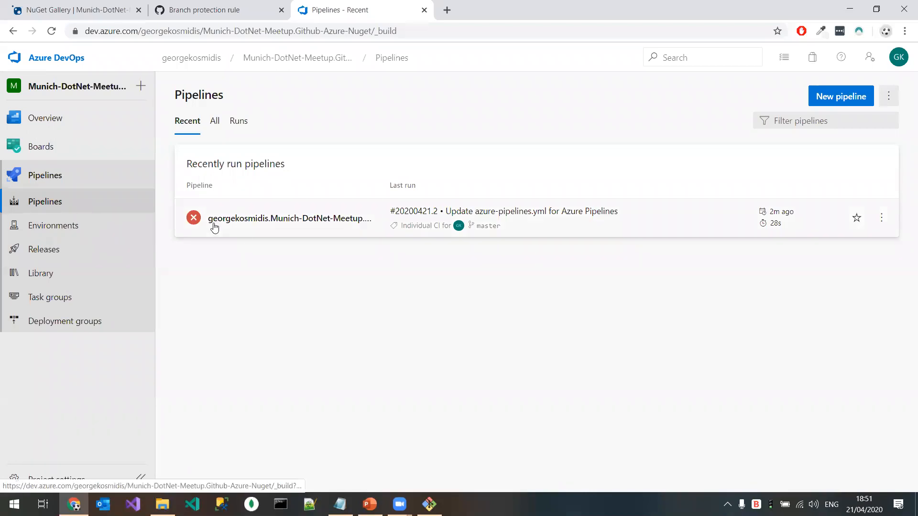
left_click(278, 224)
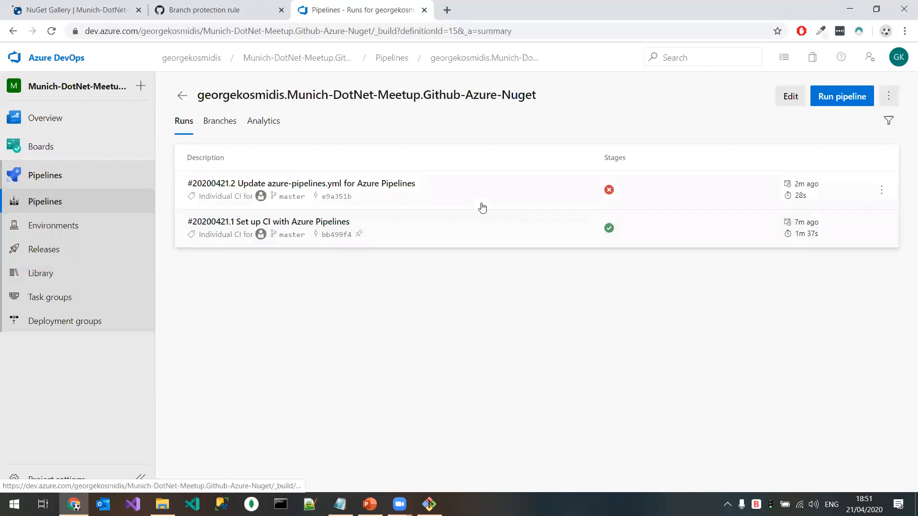
left_click(841, 96)
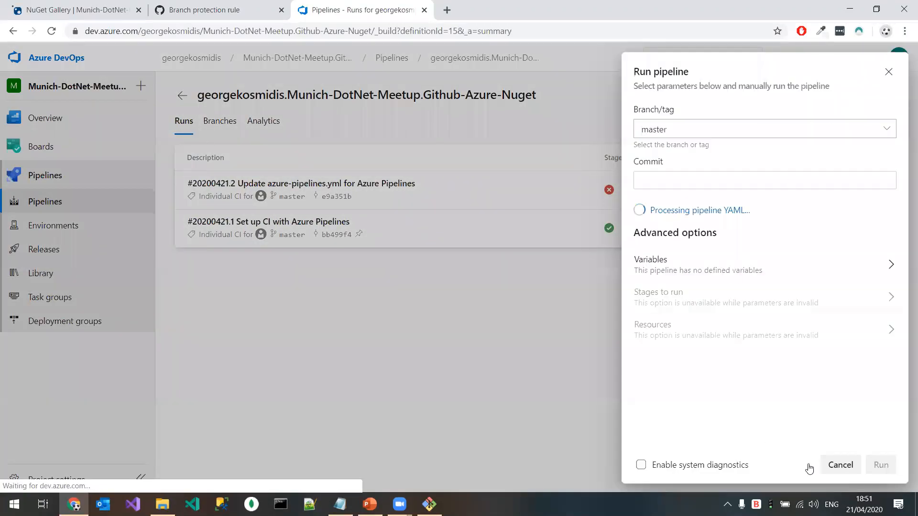
left_click(880, 465)
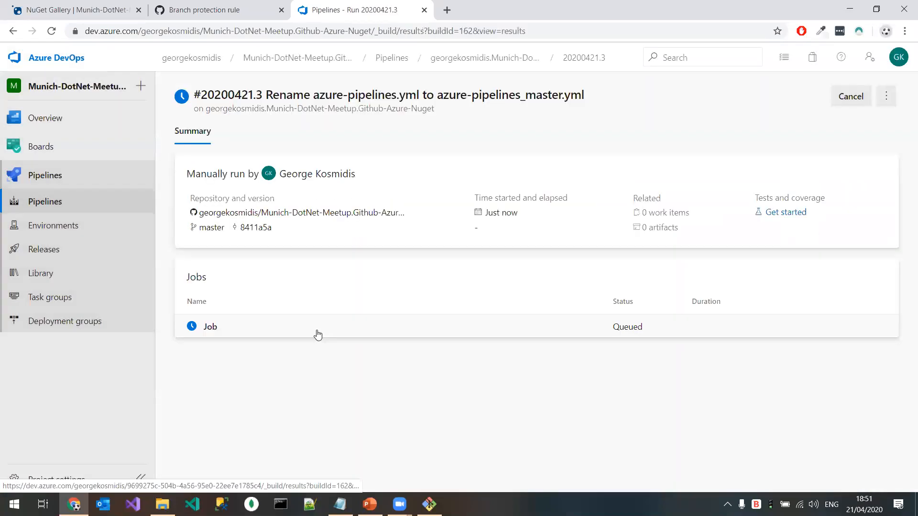
left_click(83, 204)
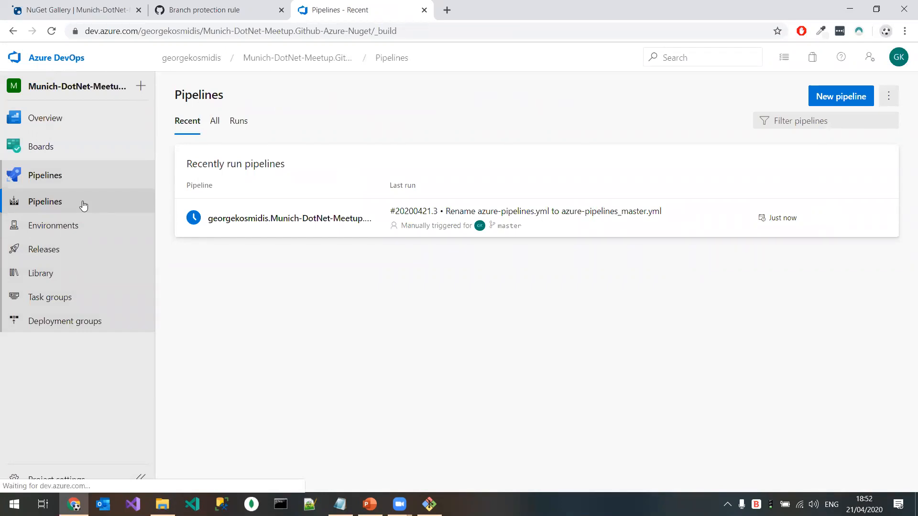
Step: Switch to the NuGet Gallery, go to the account's API keys page, and open the form for creating a key
left_click(72, 9)
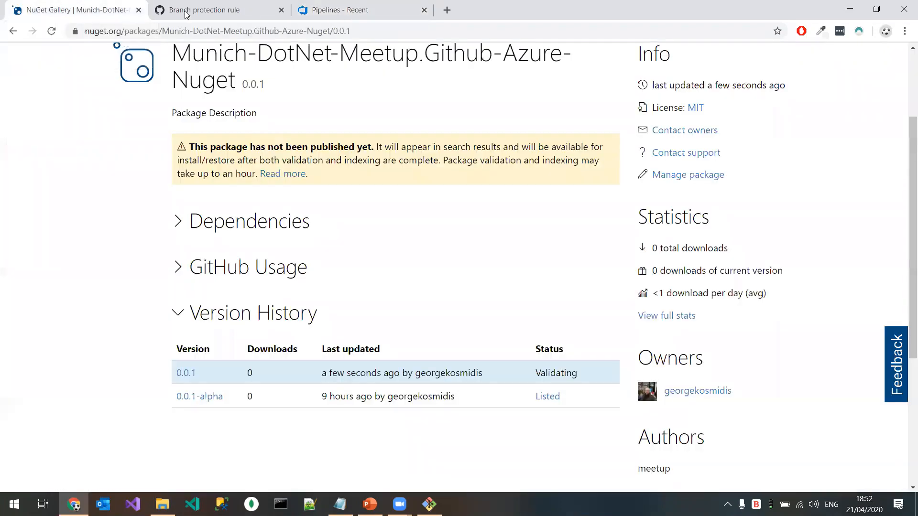
scroll(850, 179, "up", 3)
left_click(745, 58)
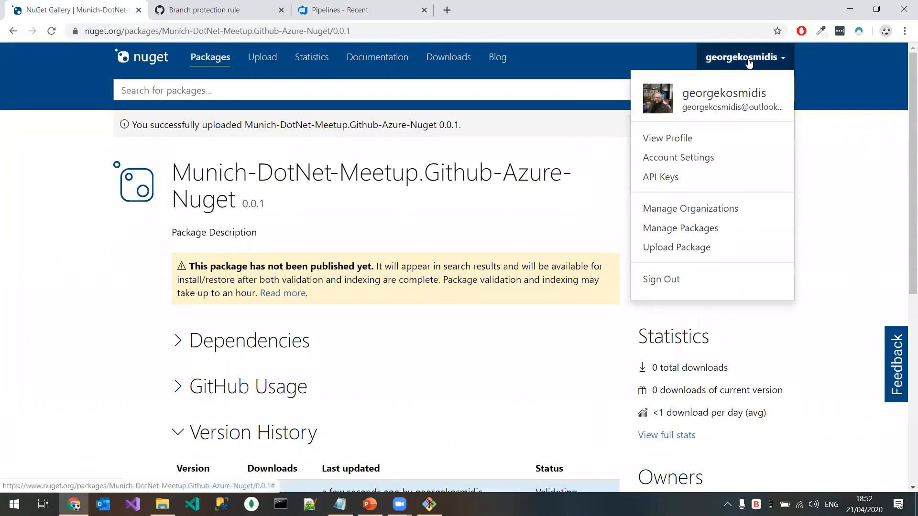
left_click(659, 180)
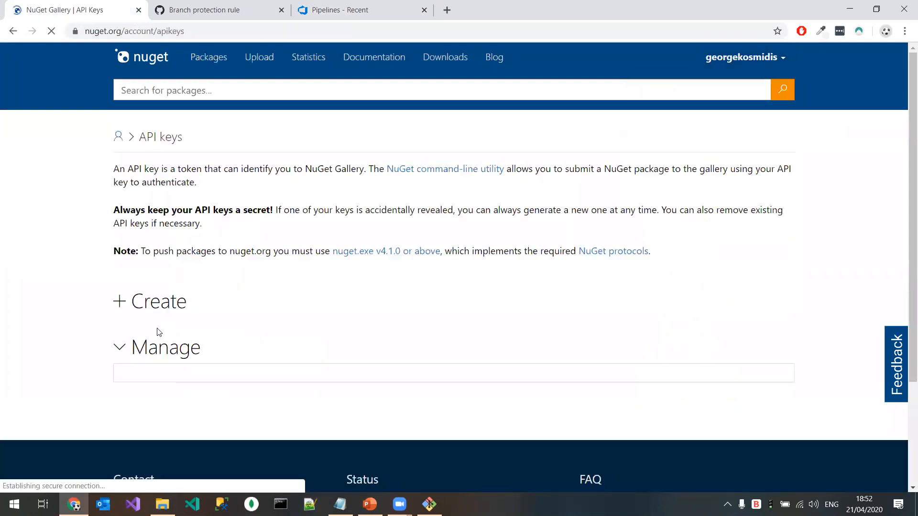
scroll(152, 268, "down", 3)
left_click(150, 187)
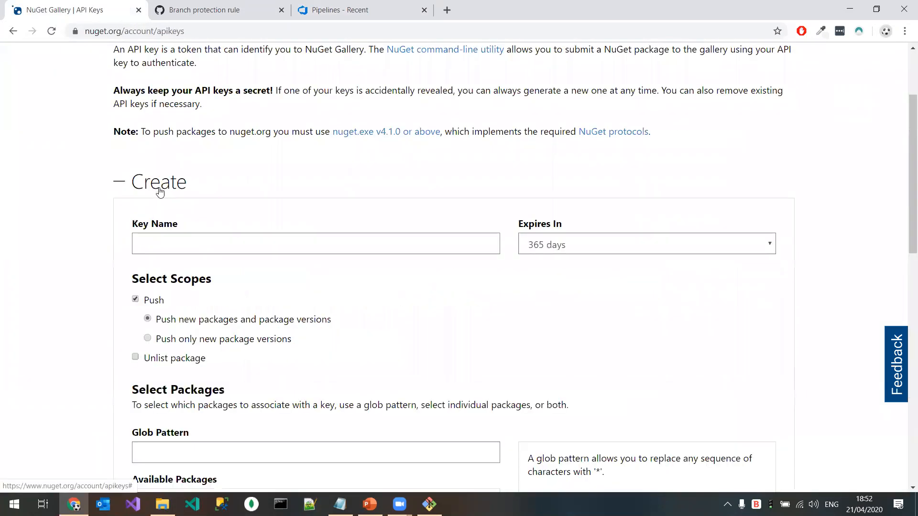
Step: Name the new API key Munich-DotNet-Meetup.Github-Azure-Nuget, using the text kept in Notepad
left_click(340, 504)
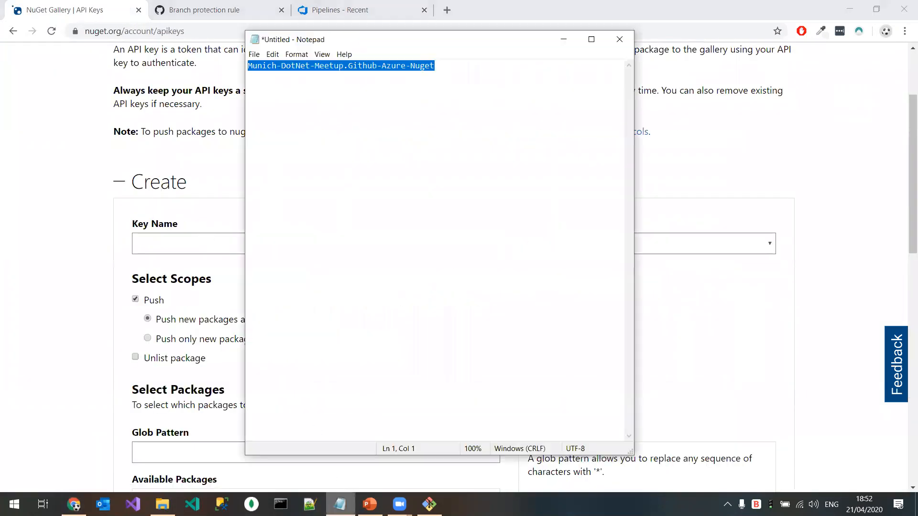
key("alt+Tab")
left_click(269, 243)
type("Munich-DotNet-Meetup.Github-Azure-Nuget")
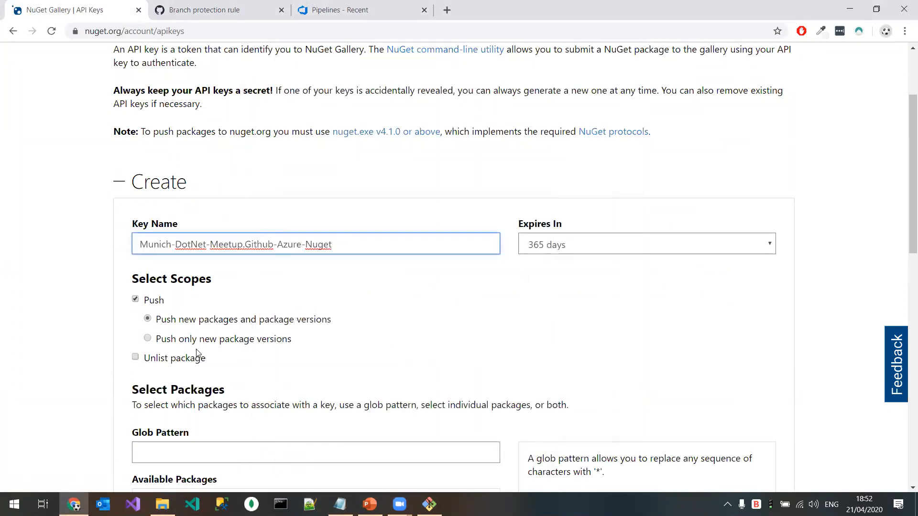
Step: Limit the key's scope to pushing only new package versions and select the Munich-DotNet-Meetup.Github-Azure-Nuget package
left_click(148, 339)
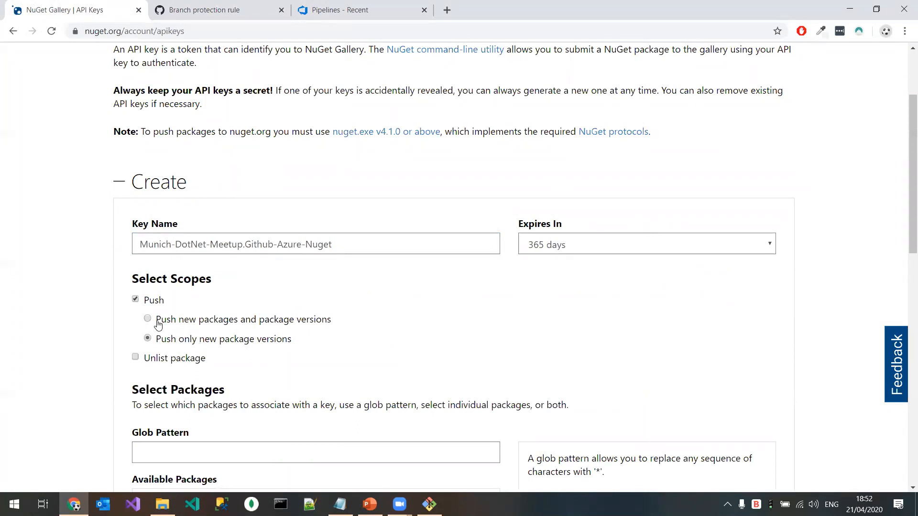
left_click(367, 249)
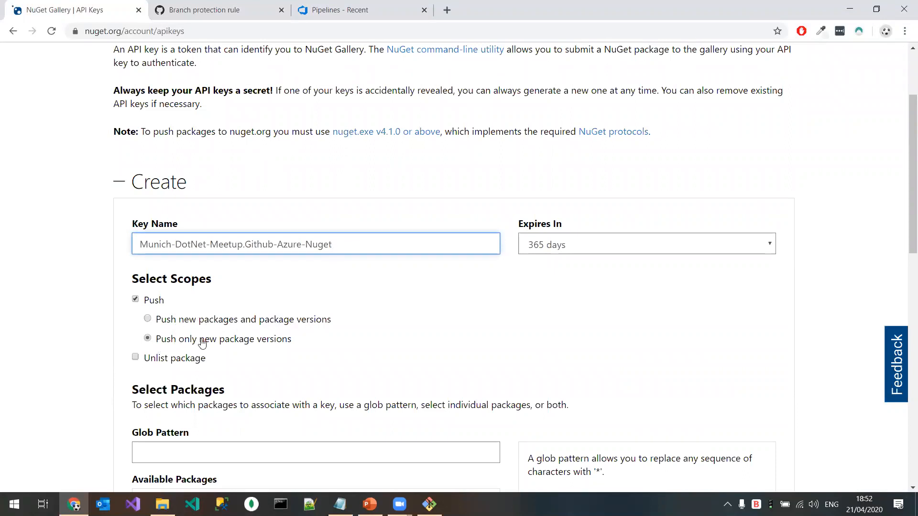
left_click(148, 318)
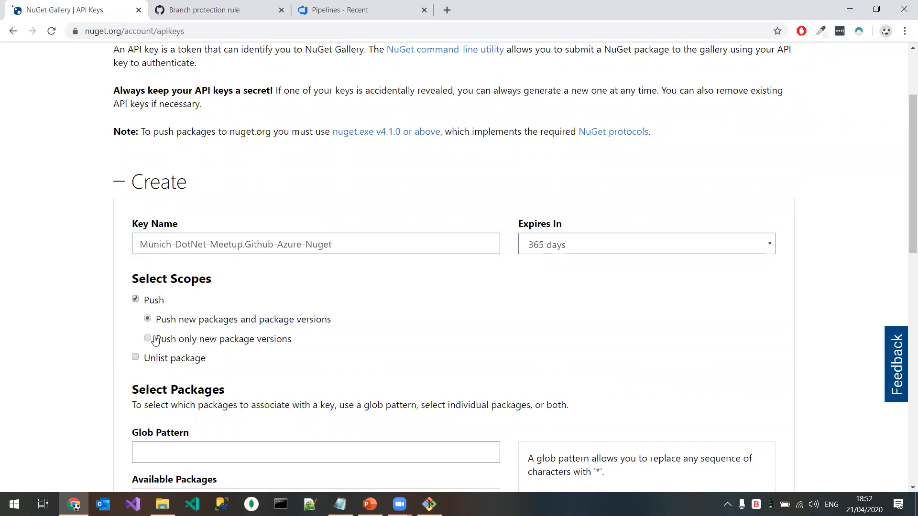
left_click_drag(356, 251, 7, 251)
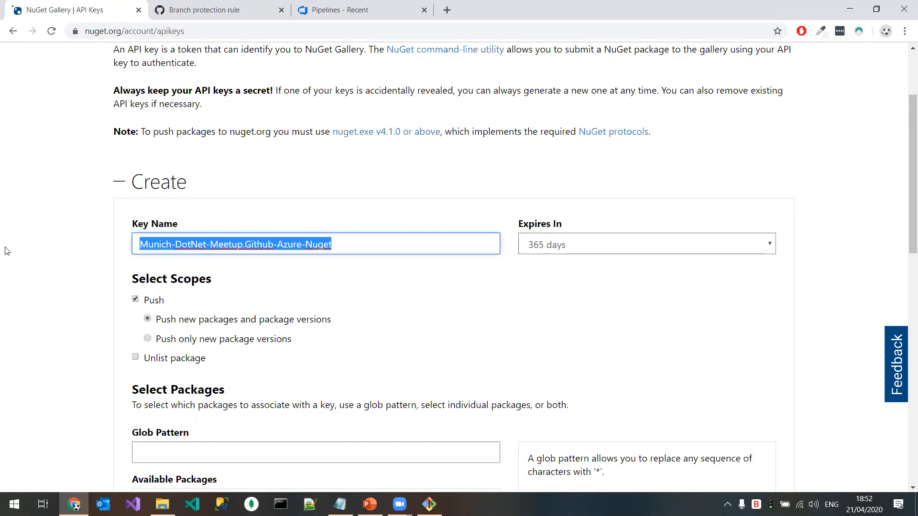
left_click(148, 341)
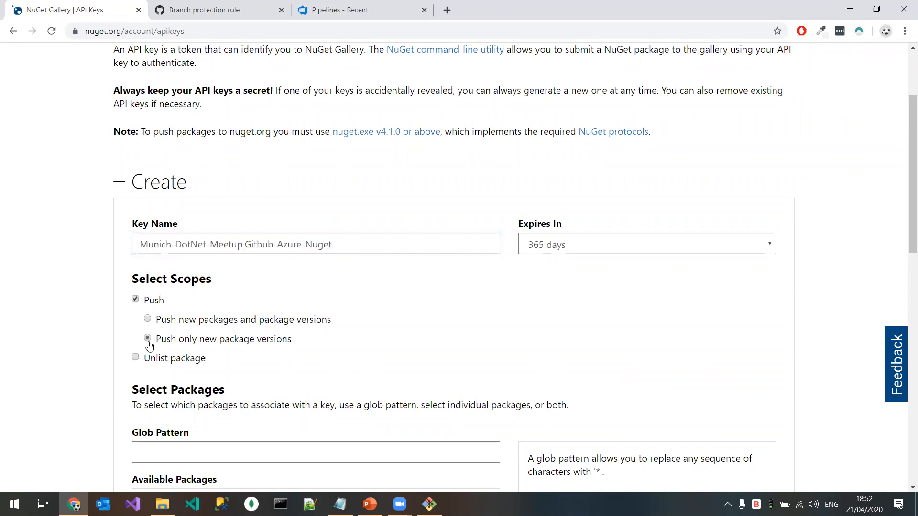
scroll(88, 330, "down", 5)
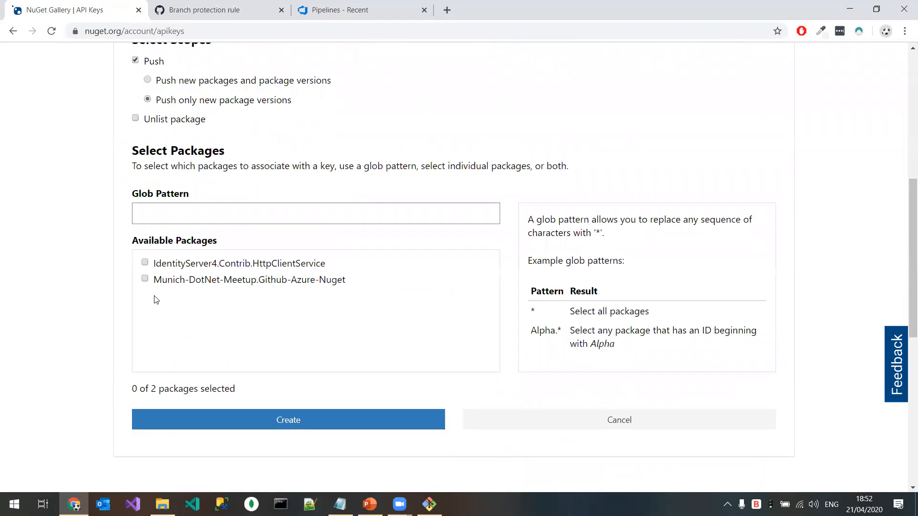
left_click(146, 281)
Step: Check the expiry options, keep 365 days, and create the API key
scroll(254, 332, "up", 2)
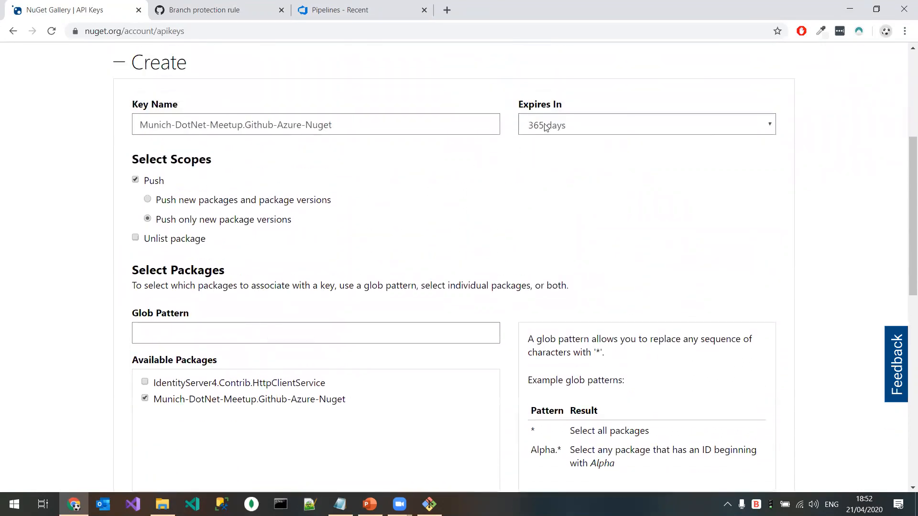
left_click(580, 124)
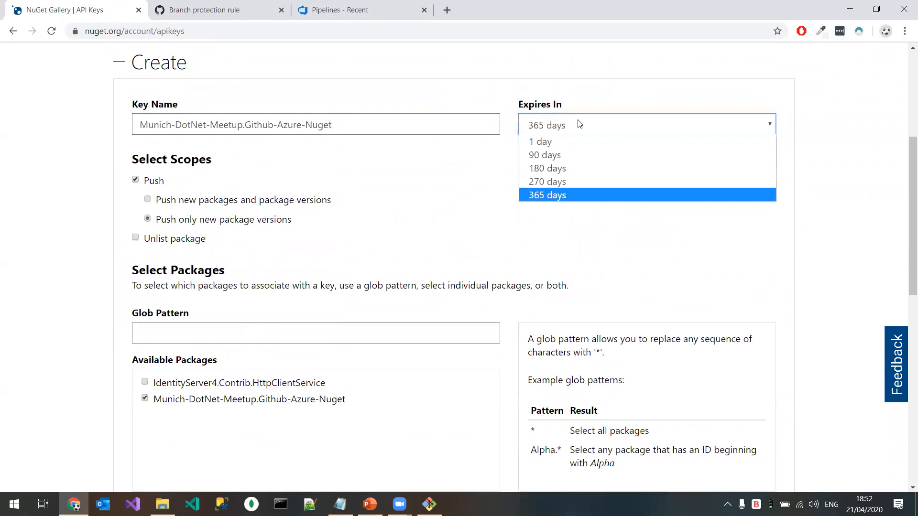
left_click(437, 215)
scroll(388, 258, "down", 3)
left_click(267, 357)
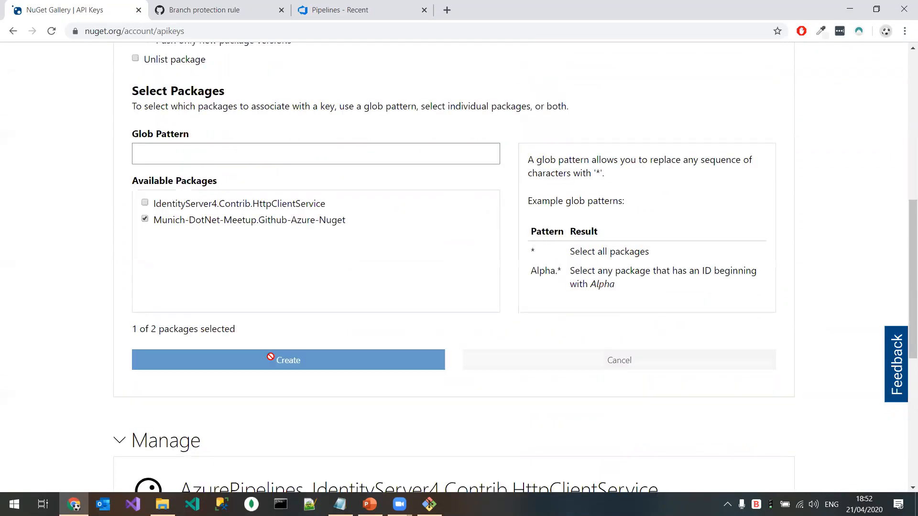
Step: Copy the newly created API key for Munich-DotNet-Meetup.Github-Azure-Nuget
scroll(217, 369, "down", 3)
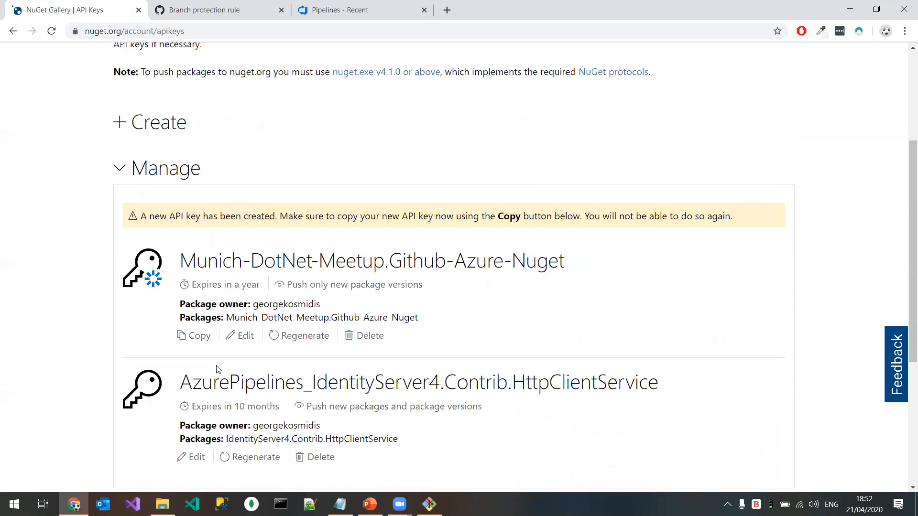
left_click(199, 342)
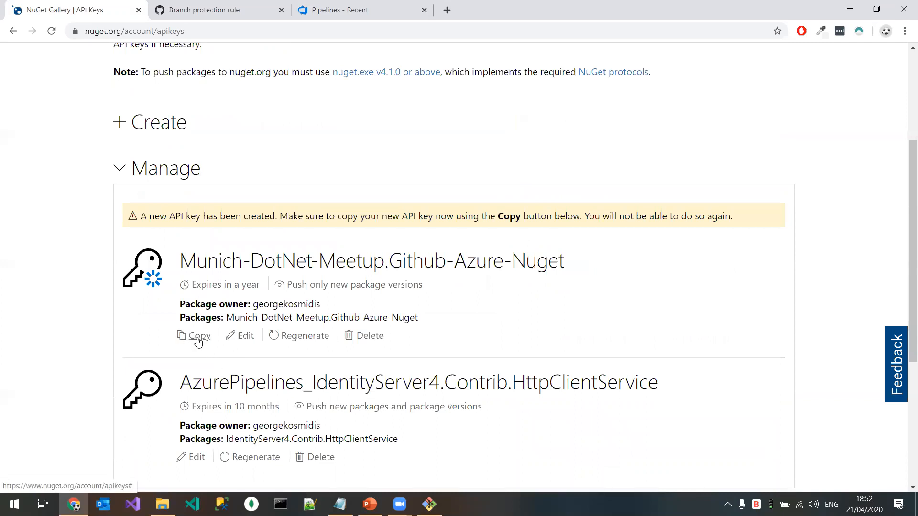
left_click(199, 342)
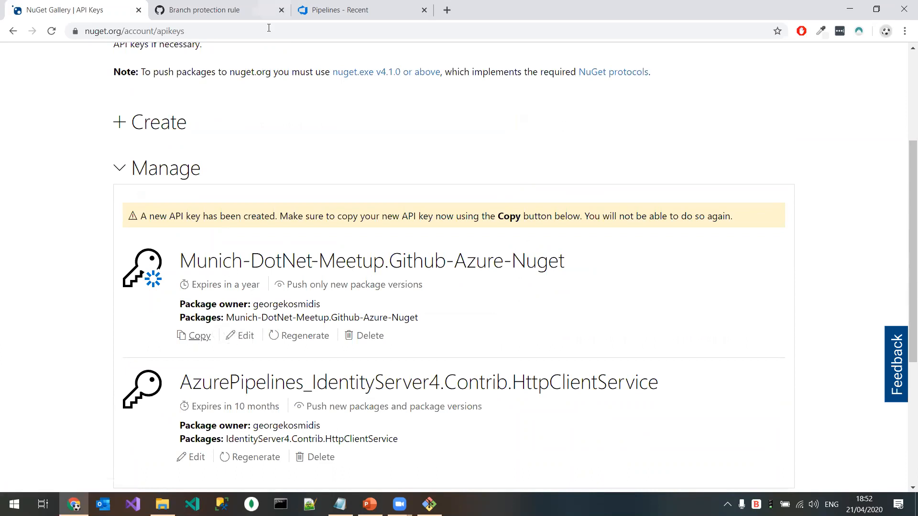
Step: Switch to Azure DevOps and open the service connections in the project settings
left_click(351, 11)
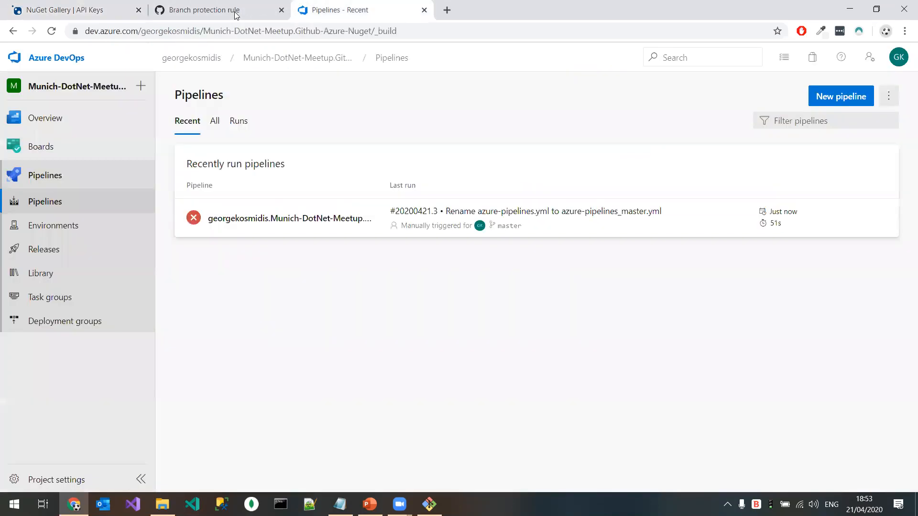
left_click(73, 485)
scroll(145, 313, "down", 1)
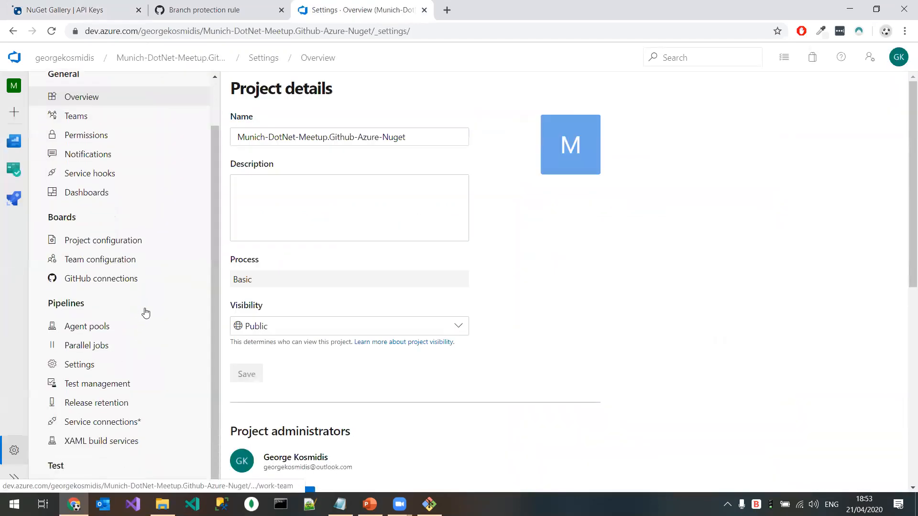
left_click(125, 422)
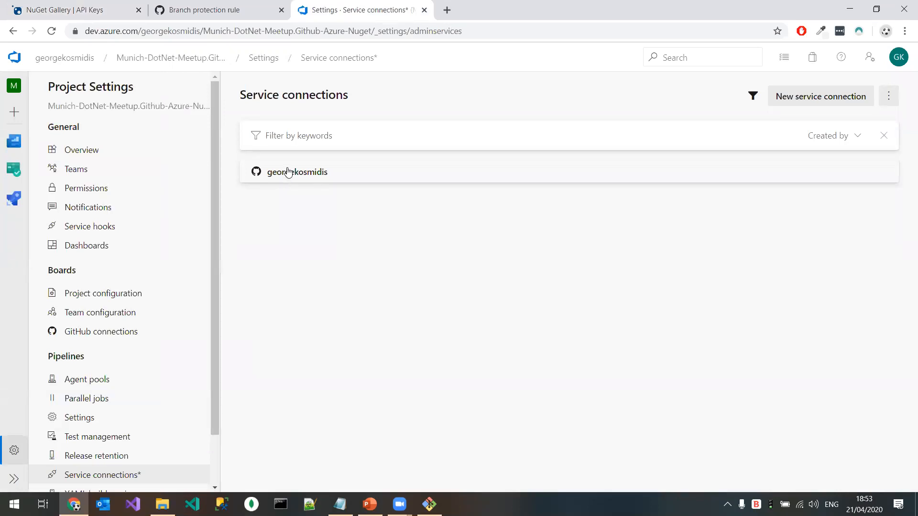
Step: Start a new service connection, search the connection types for nuget, and choose NuGet
left_click(820, 98)
left_click(733, 125)
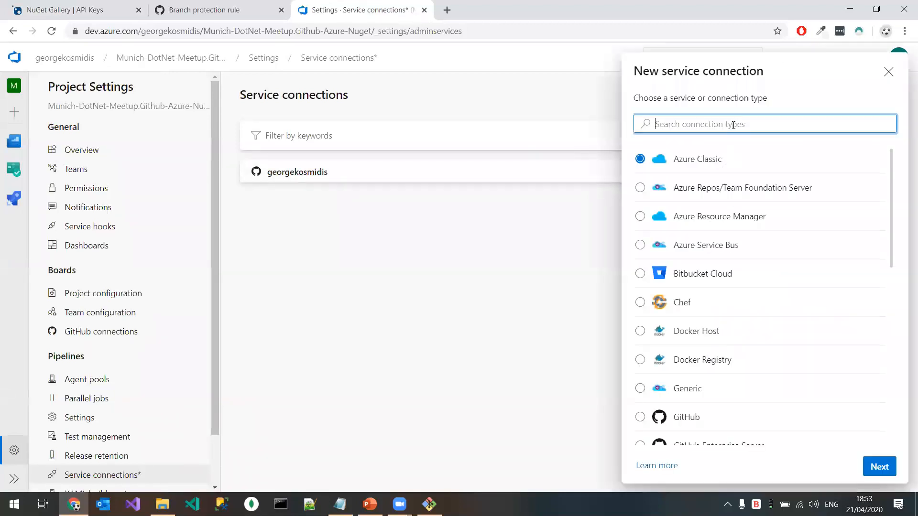
type("nuget")
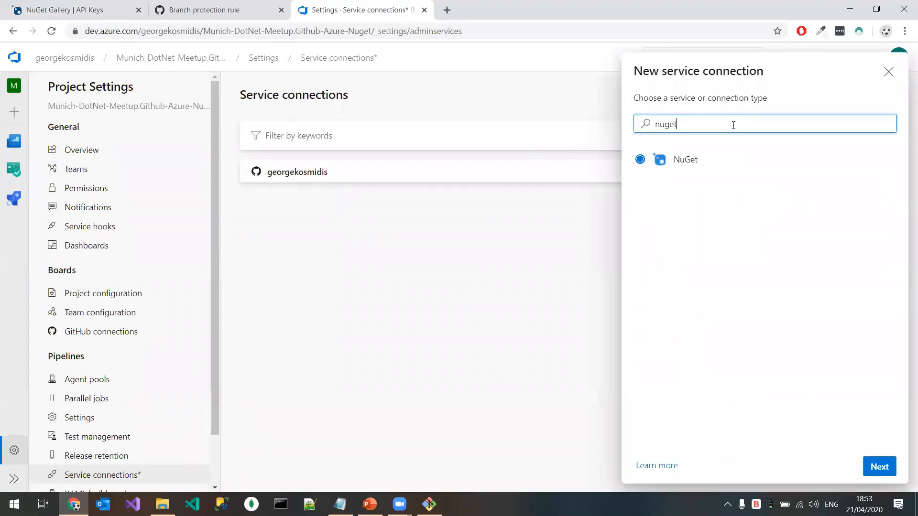
left_click(682, 151)
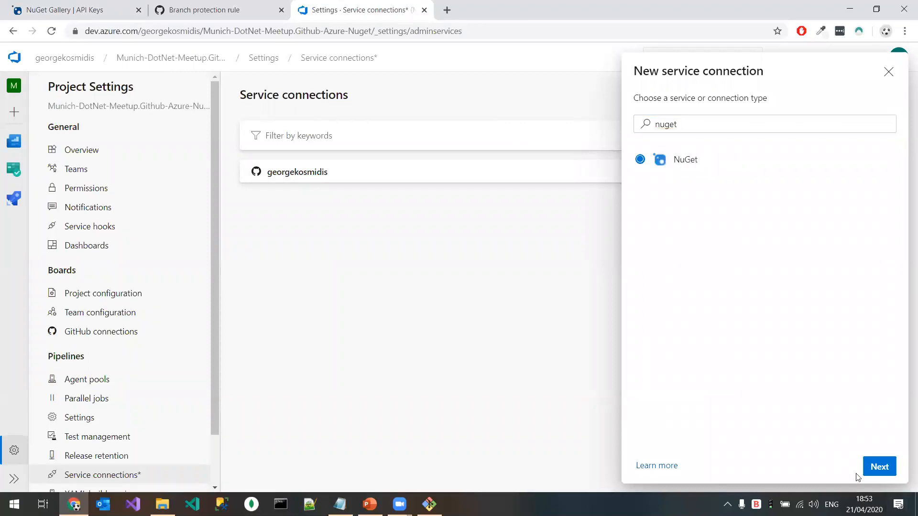
left_click(880, 467)
Step: Paste the API key into the ApiKey field and name the service connection Munich-DotNet-Meetup.Github-Azure-Nuget, using the text kept in Notepad
left_click(715, 289)
key("ctrl+v")
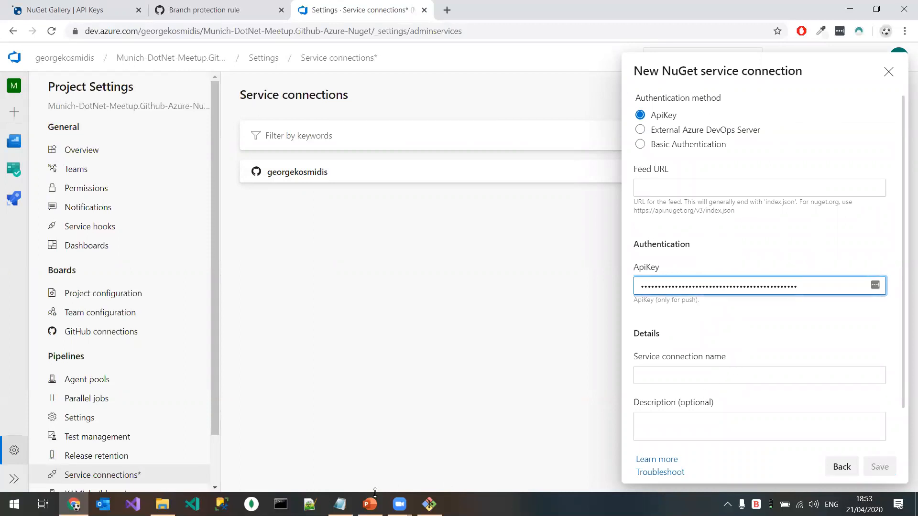
left_click(340, 504)
left_click(341, 504)
left_click(675, 376)
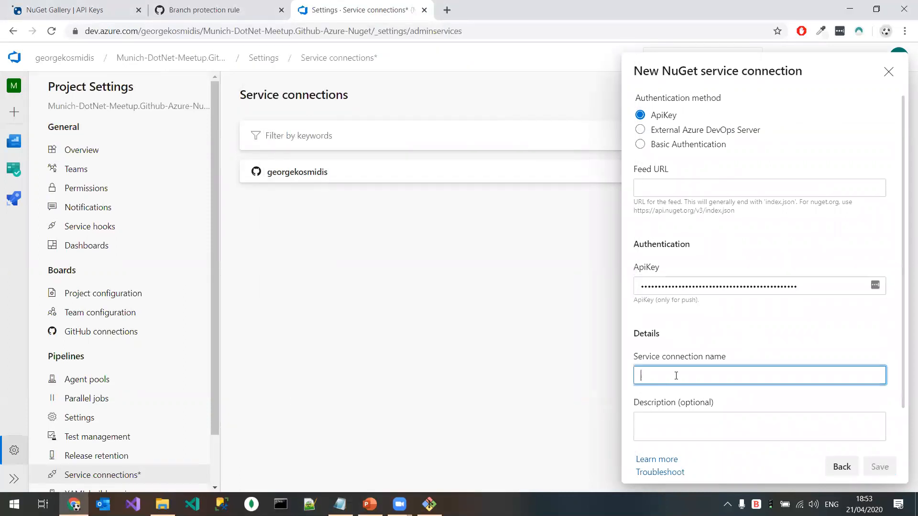
key("ctrl+v")
left_click_drag(634, 214, 739, 211)
left_click(718, 193)
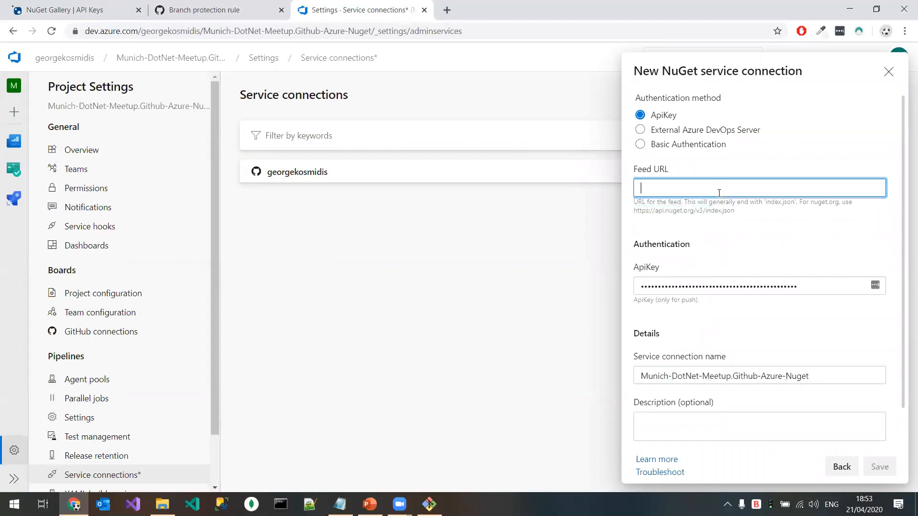
key("ctrl+v")
scroll(705, 223, "down", 1)
left_click(885, 467)
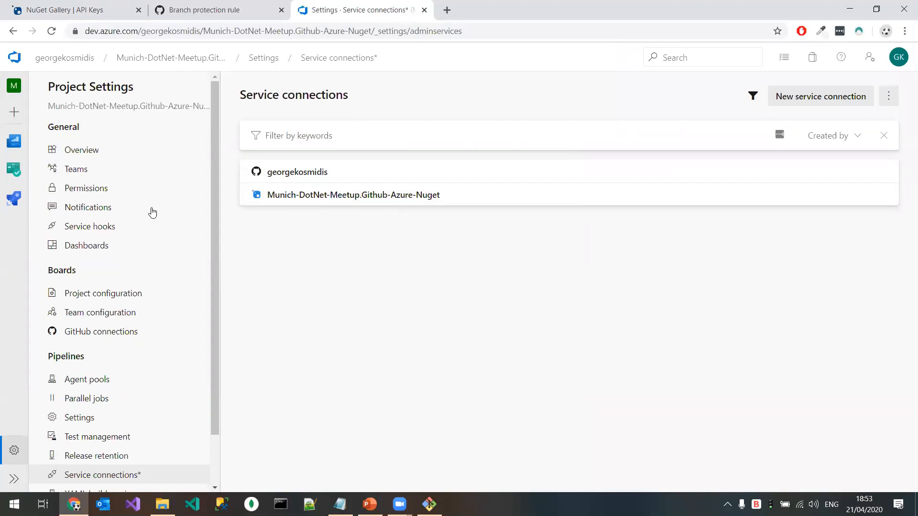
Step: Create a new pipeline from the GitHub repository Munich-DotNet-Meetup.Github-Azure-Nuget, using the ASP.NET template
mouse_move(13, 199)
left_click(67, 219)
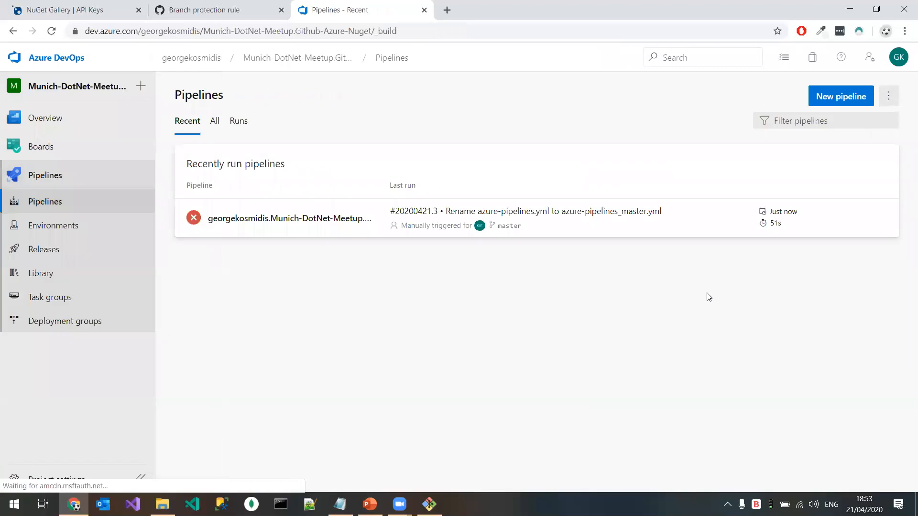
left_click(849, 102)
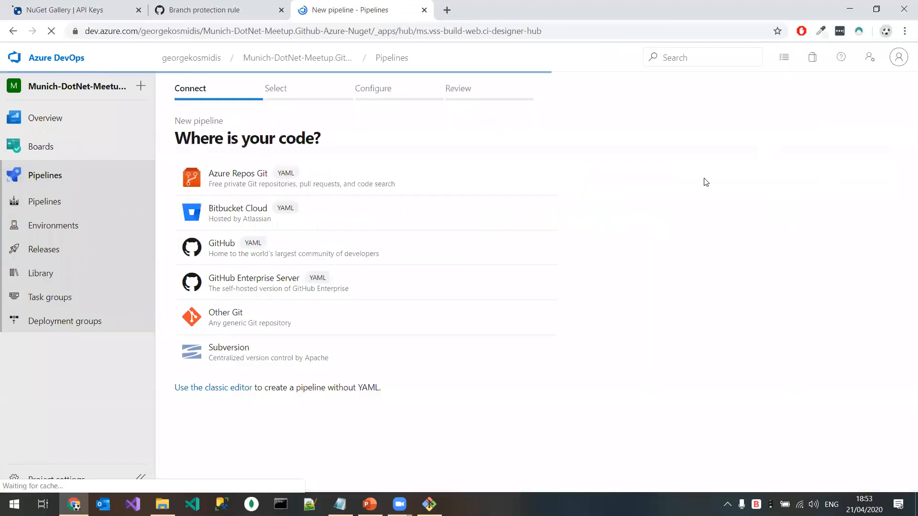
left_click(332, 251)
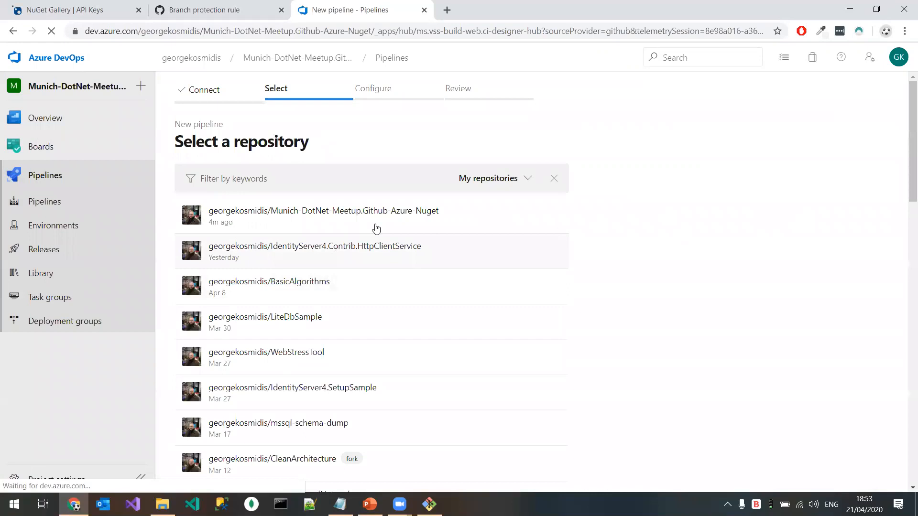
left_click(340, 214)
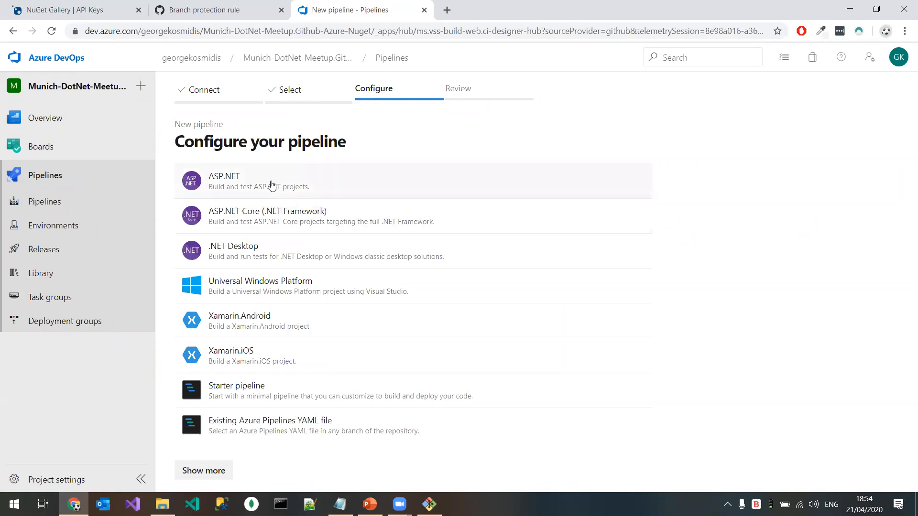
left_click(271, 182)
left_click(314, 298)
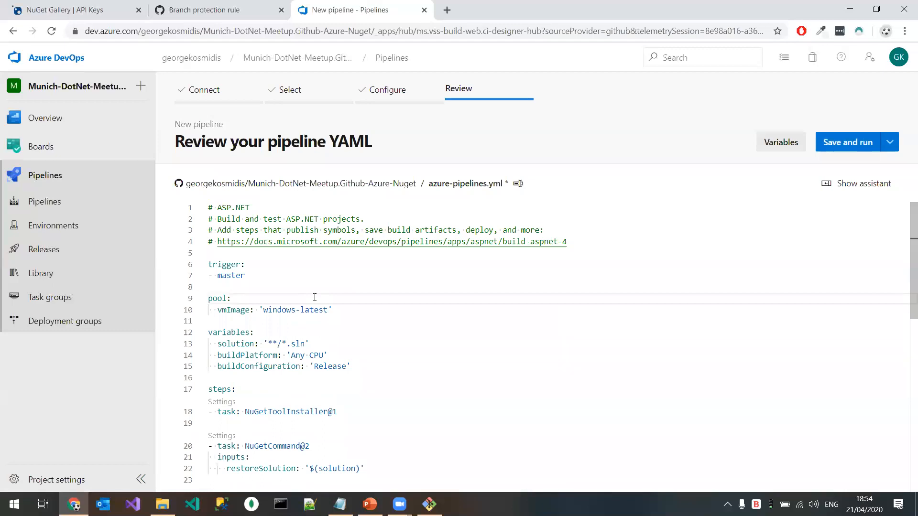
scroll(315, 298, "down", 3)
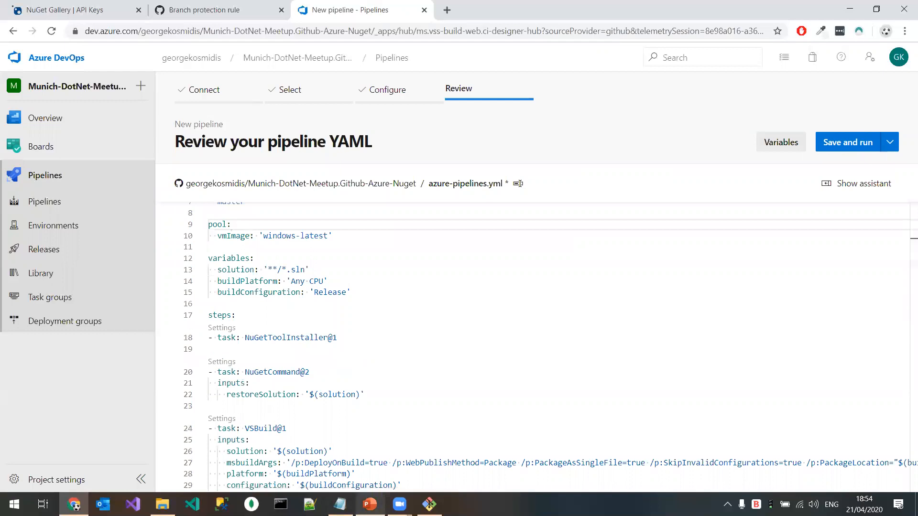
Step: Switch to PowerPoint and examine the azure-pipelines-release.yml slide in full-screen presentation, then leave the slide show
left_click(370, 504)
scroll(112, 352, "down", 3)
left_click(60, 254)
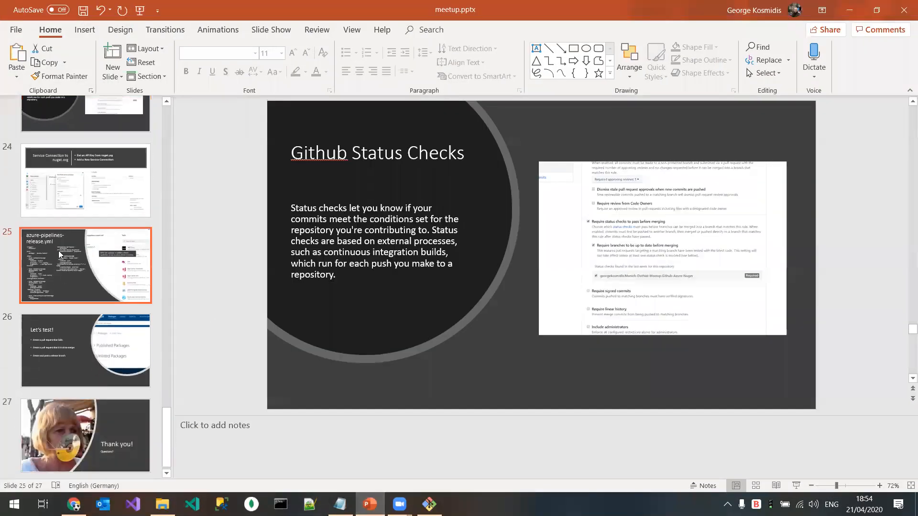
left_click(573, 306)
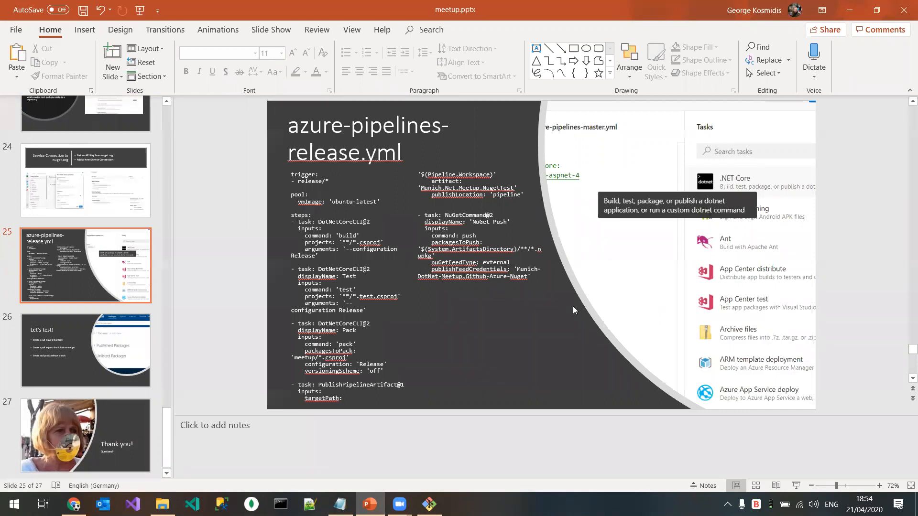
key("shift+F5")
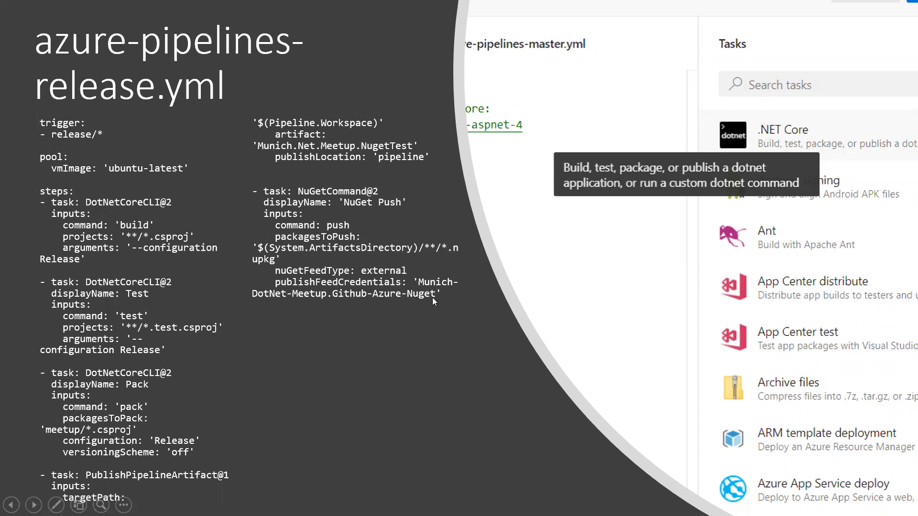
left_click(70, 128)
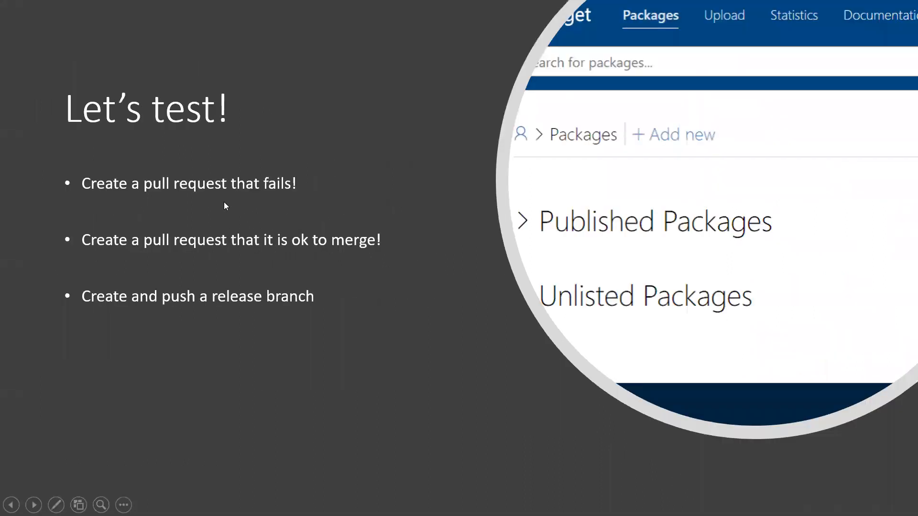
key("Left")
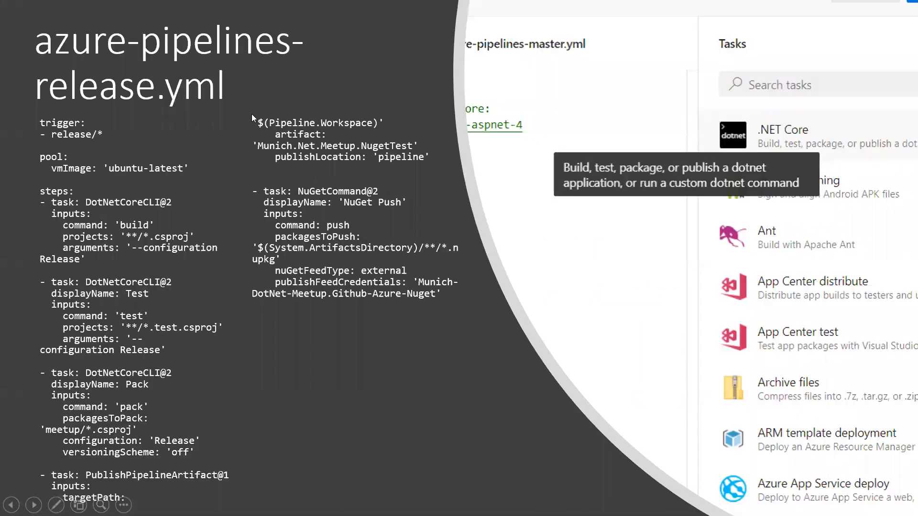
key("Escape")
Step: Copy all the YAML from the azure-pipelines-release.yml slide and replace the entire content of the new pipeline's YAML in Azure DevOps with it
left_click(299, 174)
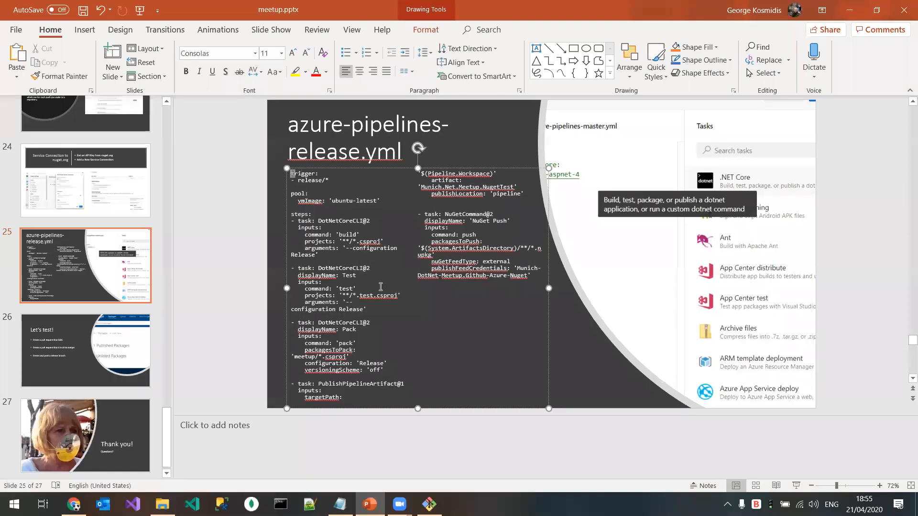
key("ctrl+a")
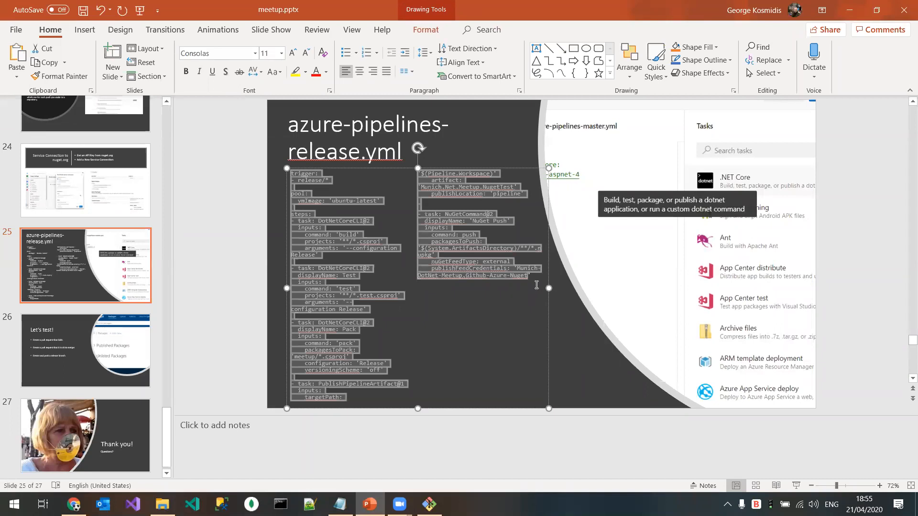
left_click(850, 9)
left_click(351, 294)
key("ctrl+a")
key("ctrl+v")
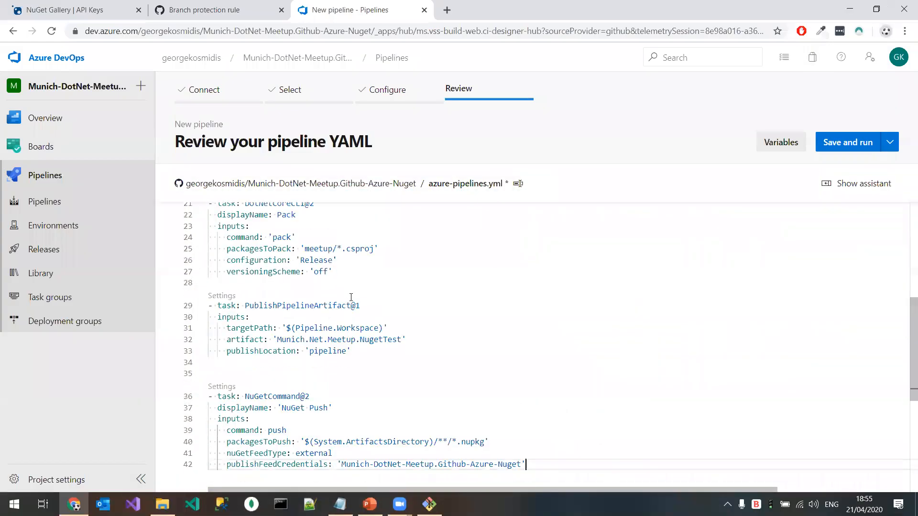
Step: Examine the settings of the DotNetCoreCLI@2 Pack task and the PublishPipelineArtifact@1 task in the pipeline YAML
scroll(321, 286, "up", 2)
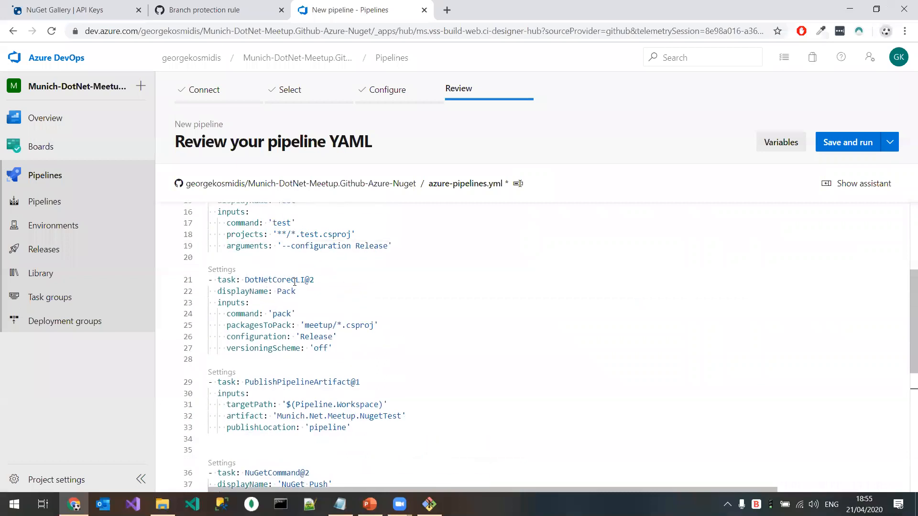
left_click(295, 280)
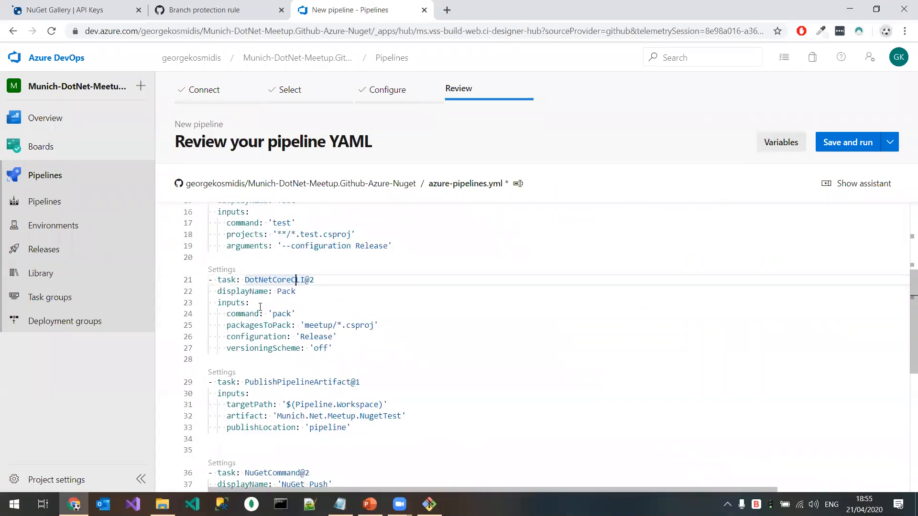
left_click(221, 269)
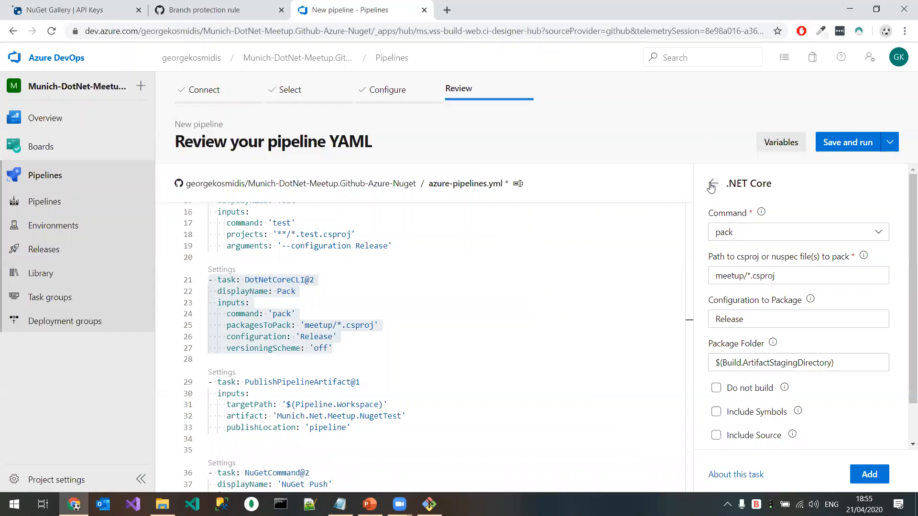
left_click(246, 382)
scroll(246, 382, "down", 2)
left_click(219, 300)
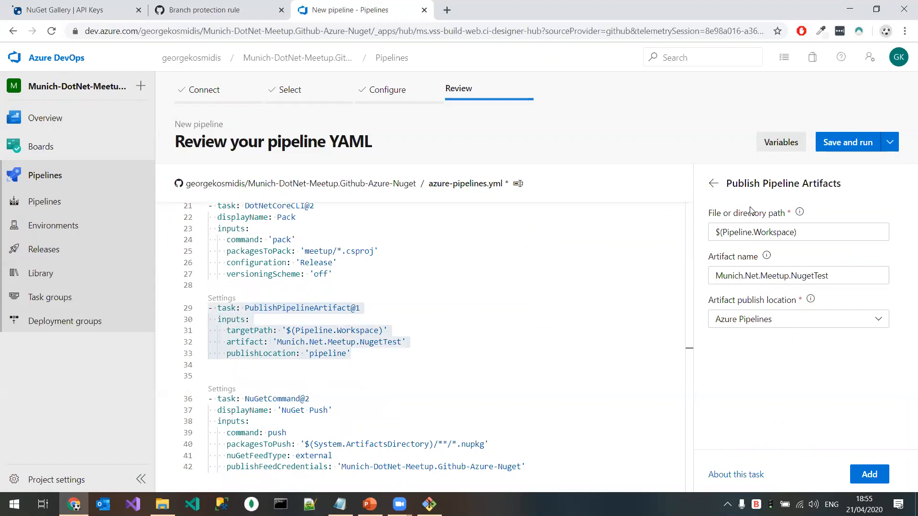
mouse_move(324, 307)
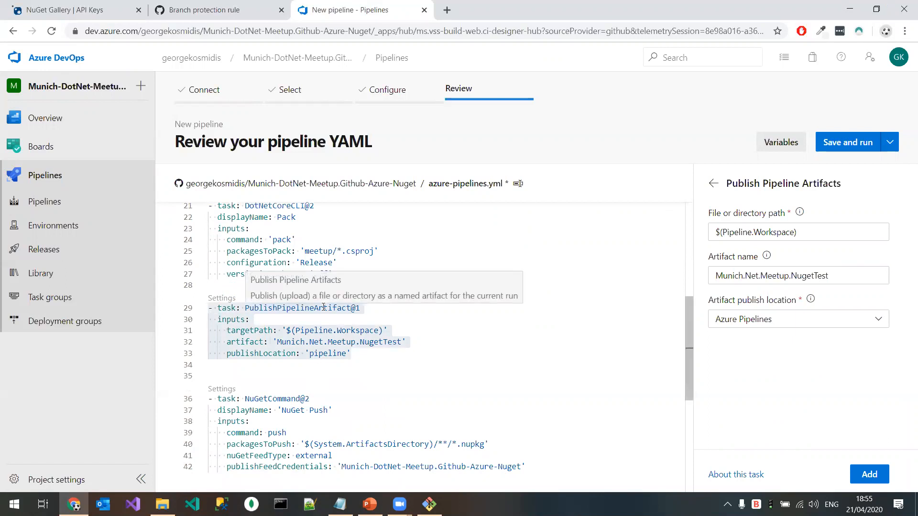
Step: Examine the NuGetCommand@2 task's settings and its command options, keeping push selected
scroll(324, 307, "down", 1)
left_click(221, 351)
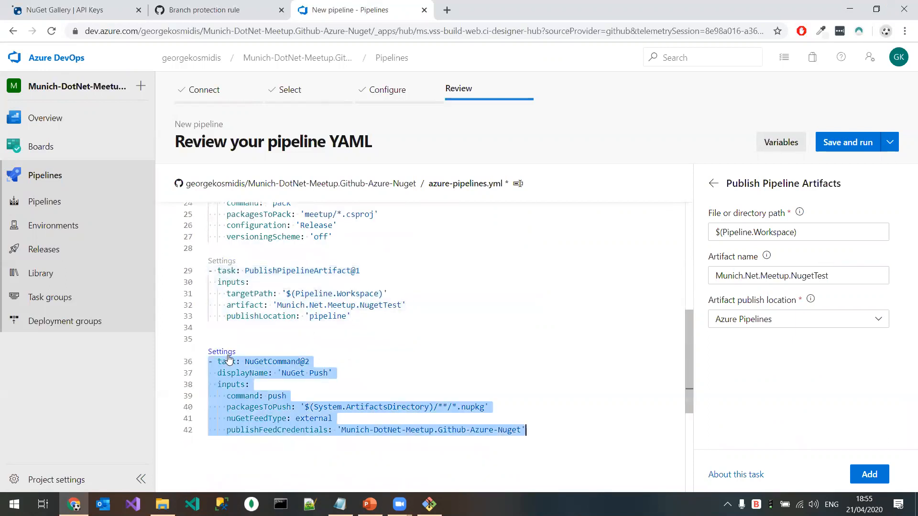
left_click(793, 233)
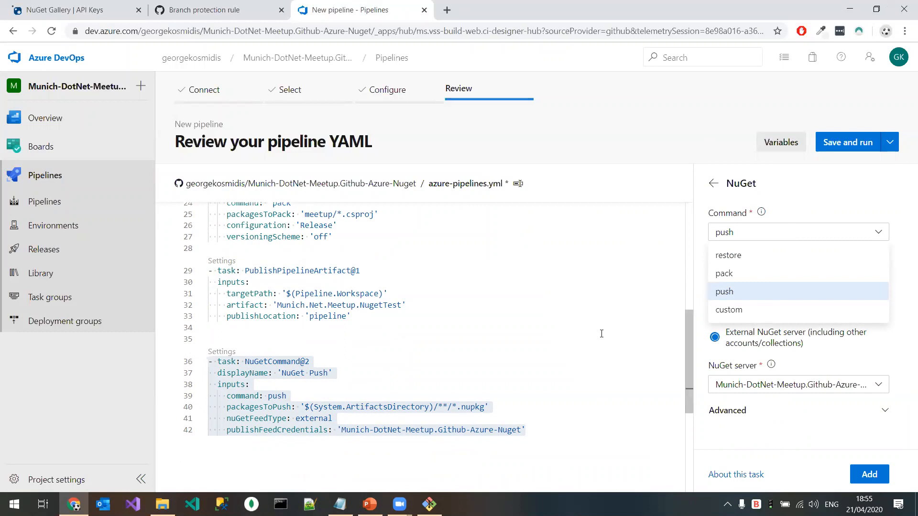
left_click(750, 292)
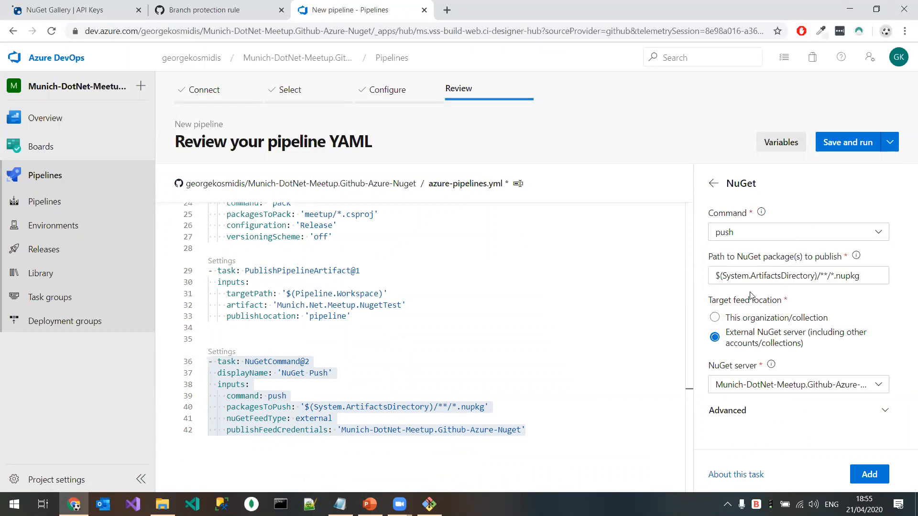
Step: Check the NuGet push task's server choices and open the settings of the DotNetCoreCLI@2 Pack task
left_click(850, 386)
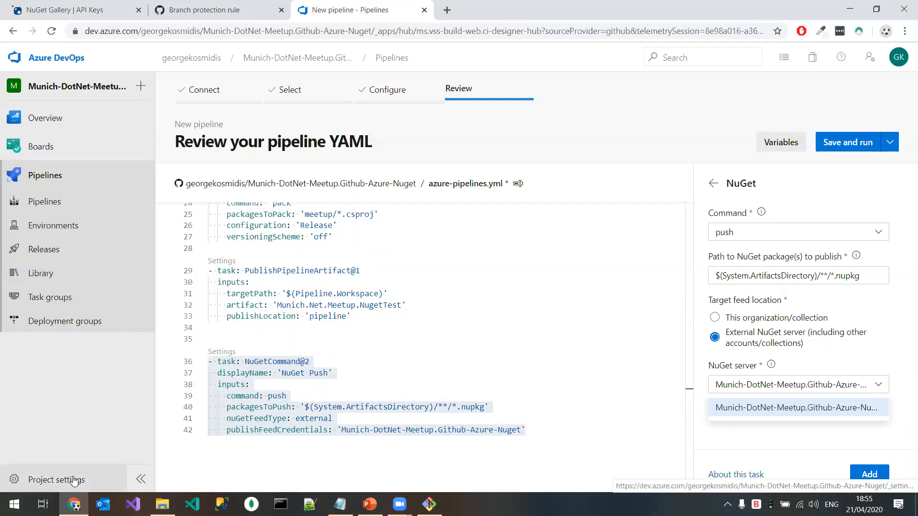
left_click(265, 431)
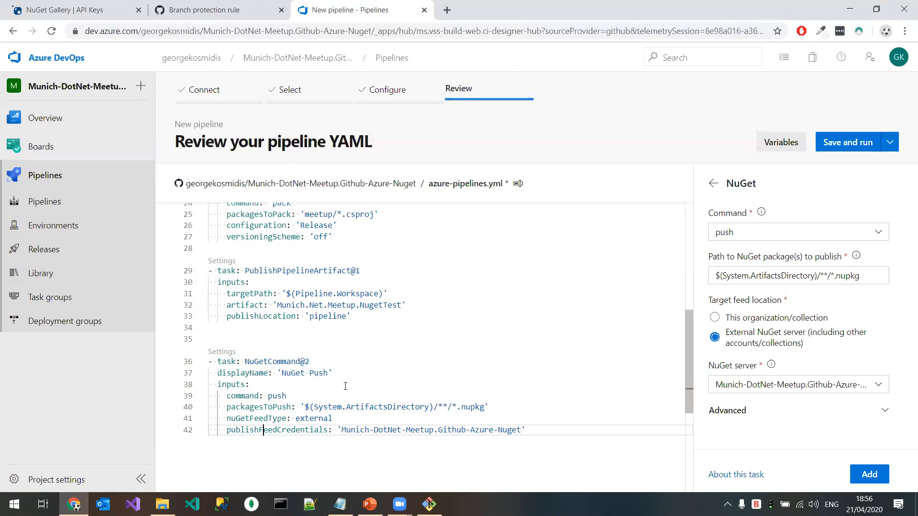
scroll(345, 387, "up", 1)
scroll(345, 386, "up", 1)
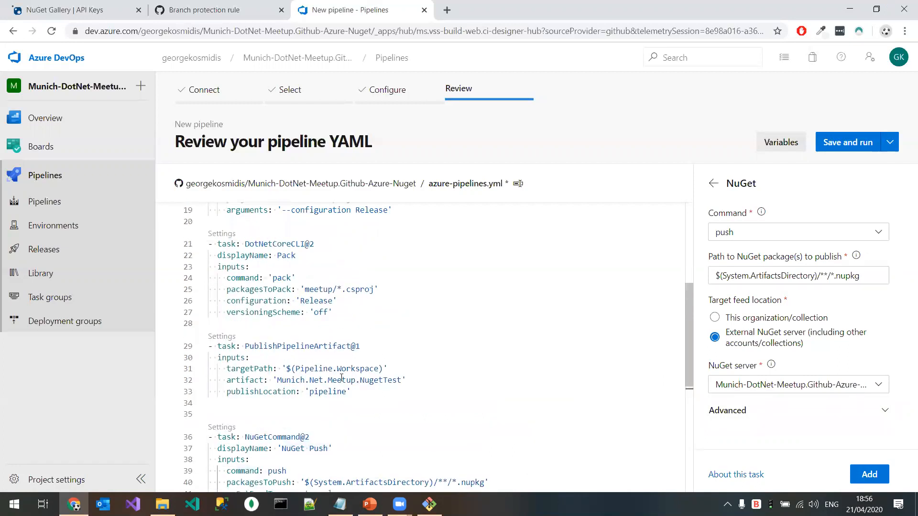
left_click(272, 313)
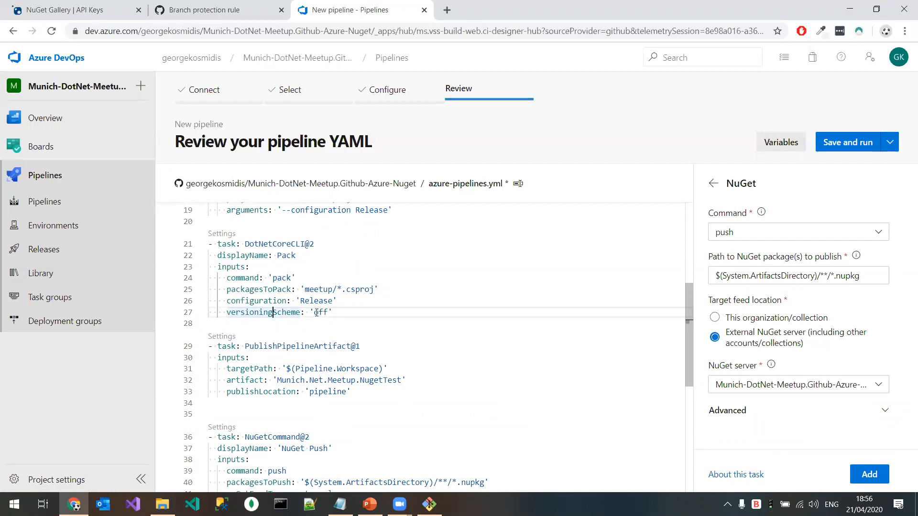
left_click(226, 234)
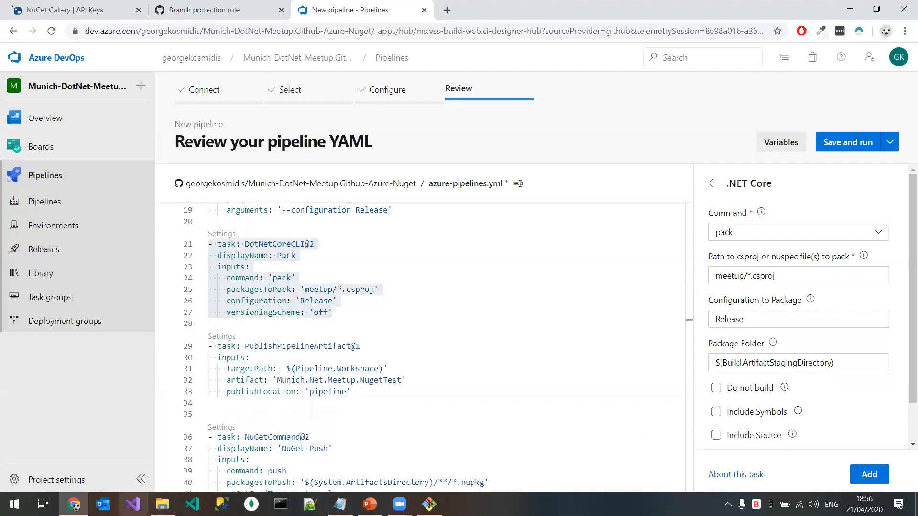
Step: Open meetup.sln in Visual Studio, view the meetup project's package properties, and return to the pipeline YAML in the browser
right_click(133, 504)
left_click(163, 504)
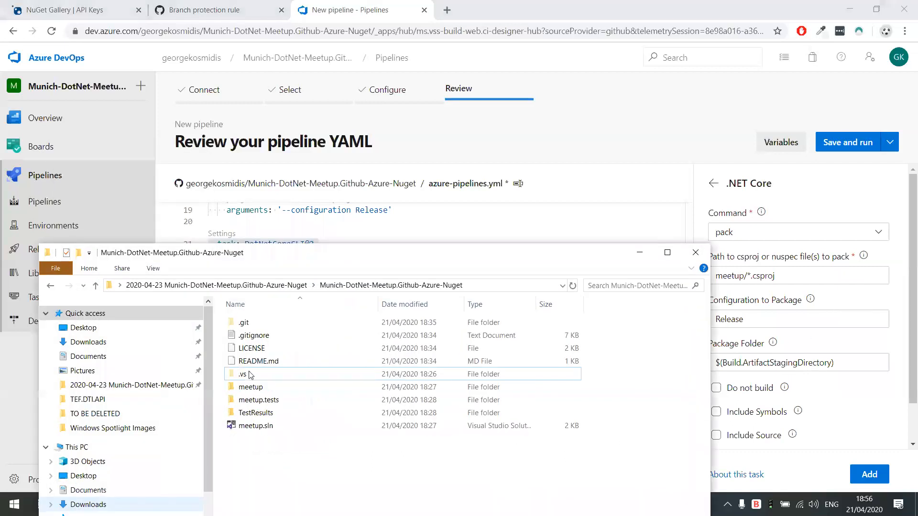
double_click(263, 427)
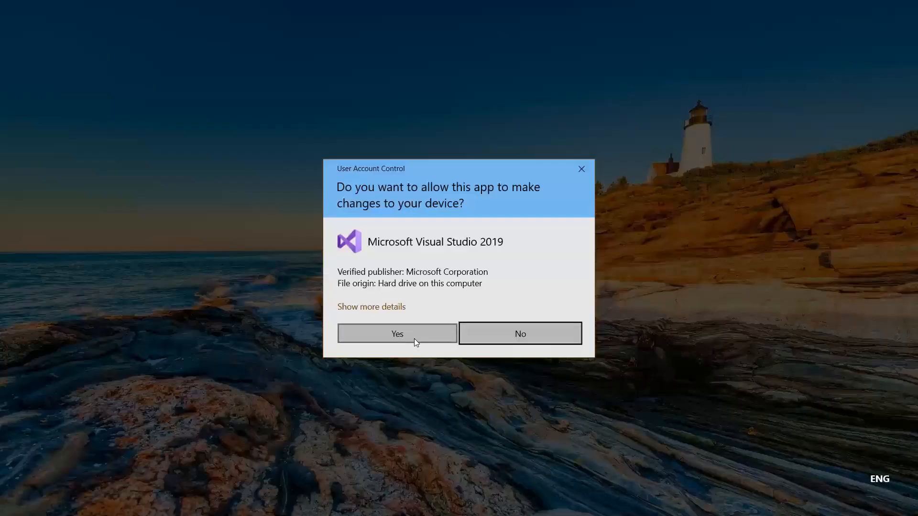
left_click(414, 339)
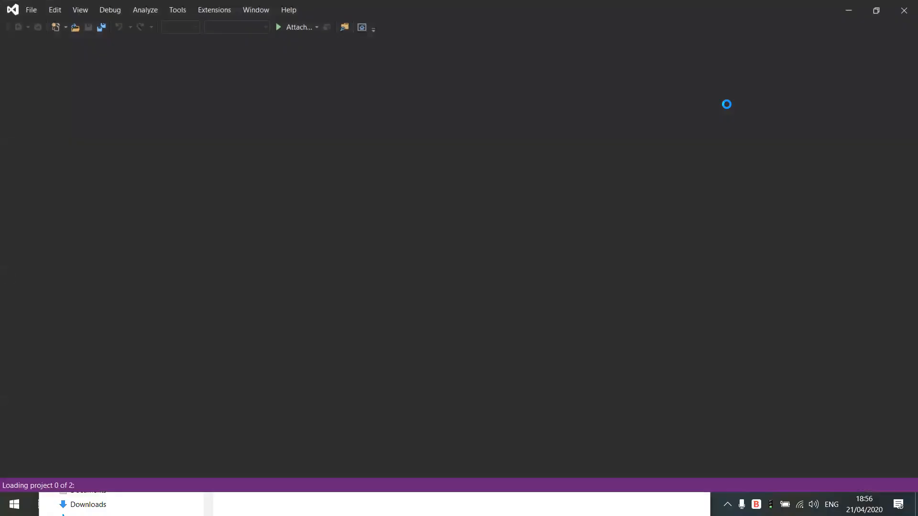
left_click(764, 105)
key("shift+F10")
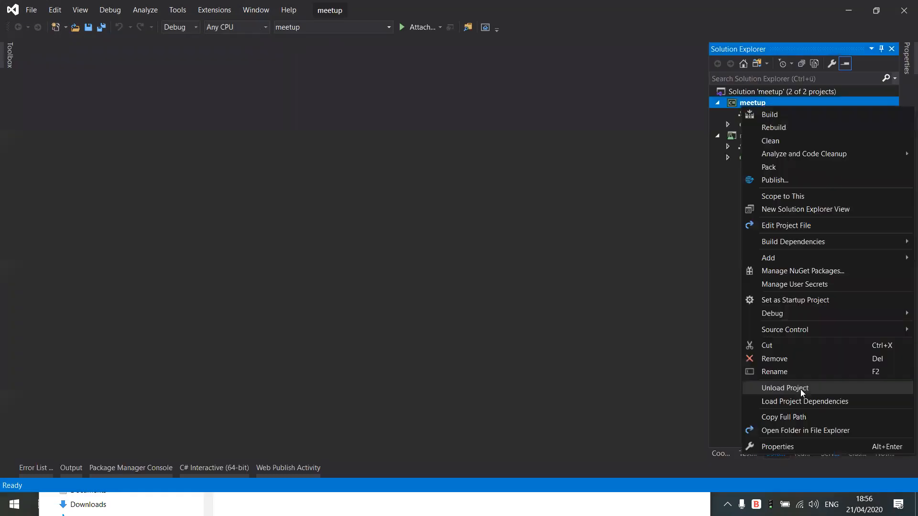
left_click(790, 445)
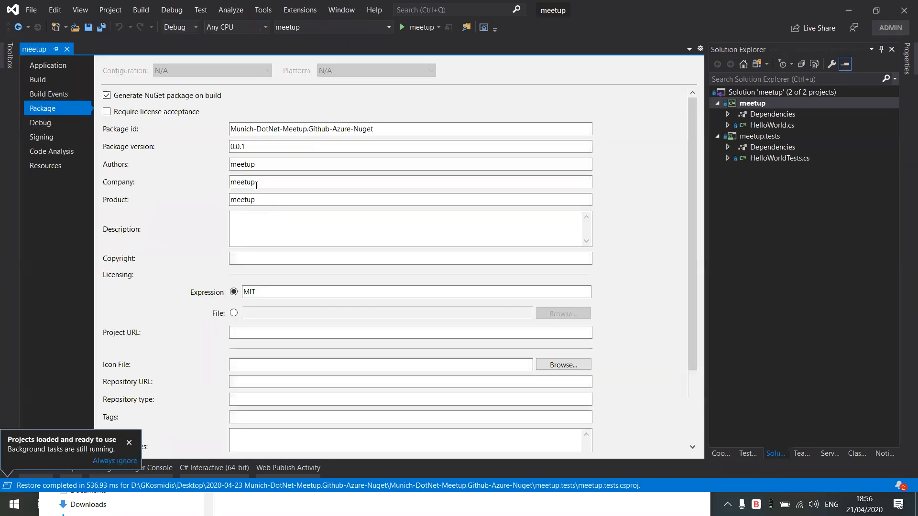
left_click(849, 10)
left_click(695, 252)
Step: Examine the Pack task's advanced and pack options with their automatic versioning choices, and view the pipeline's variables
scroll(904, 319, "down", 2)
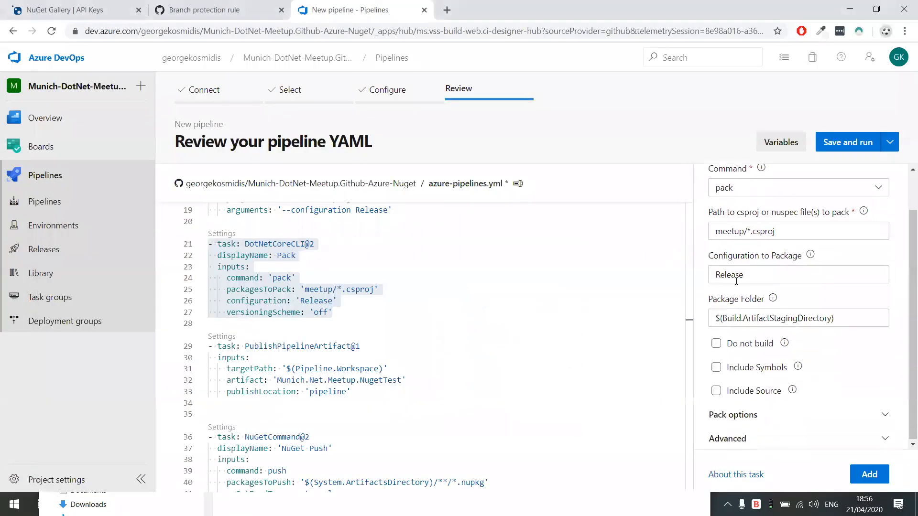
left_click_drag(902, 315, 902, 335)
left_click(320, 311)
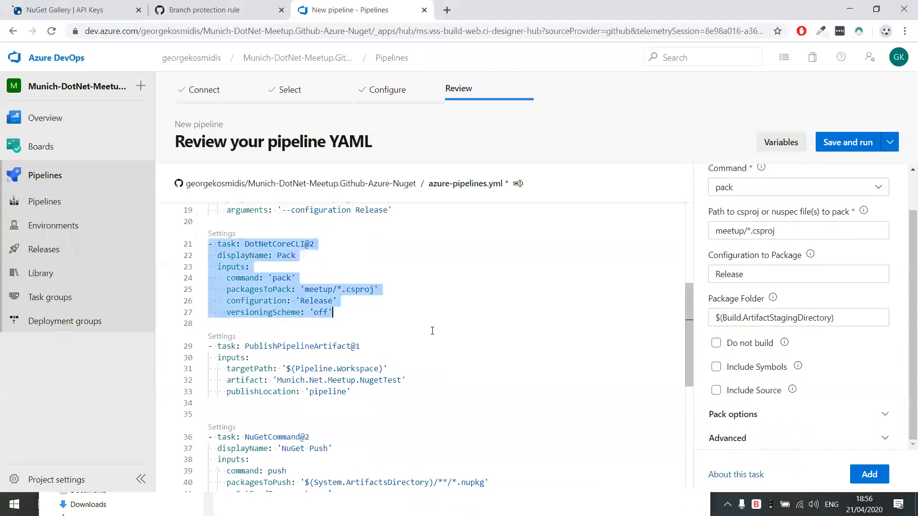
left_click(803, 431)
scroll(833, 383, "down", 2)
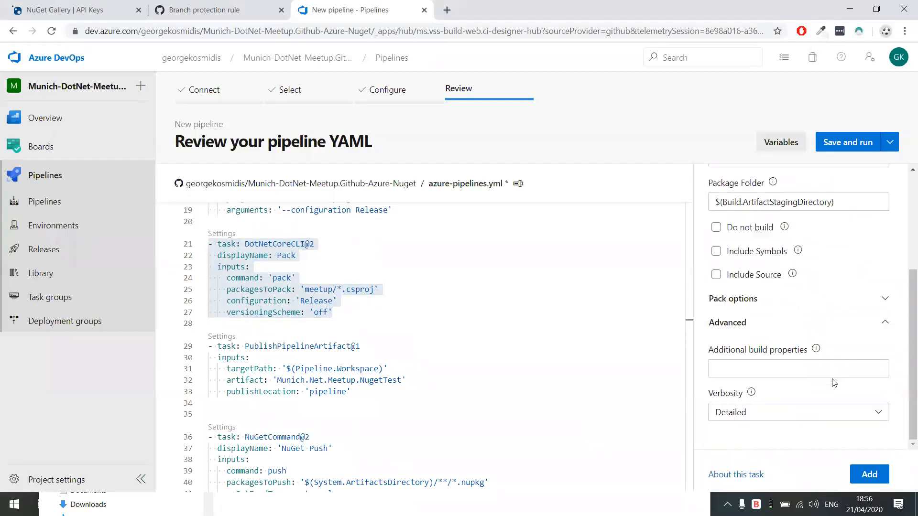
left_click(849, 305)
scroll(848, 308, "down", 1)
left_click(819, 285)
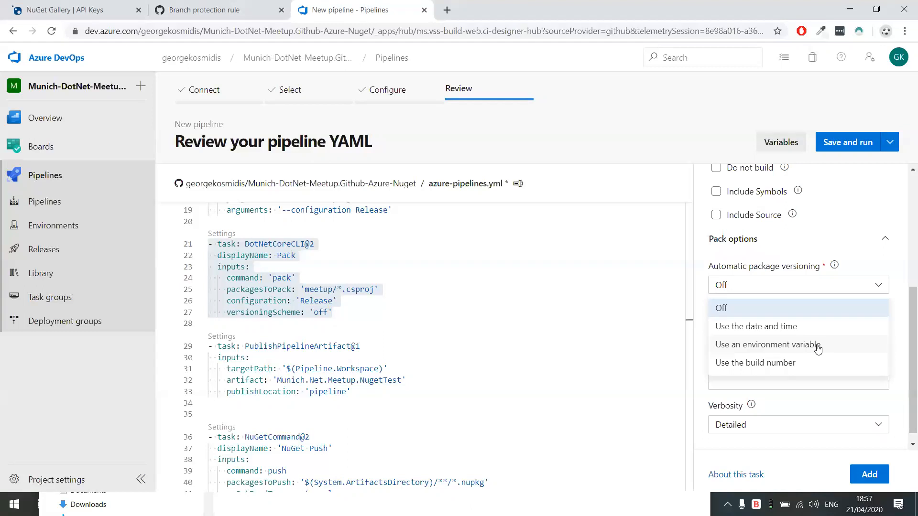
left_click(787, 144)
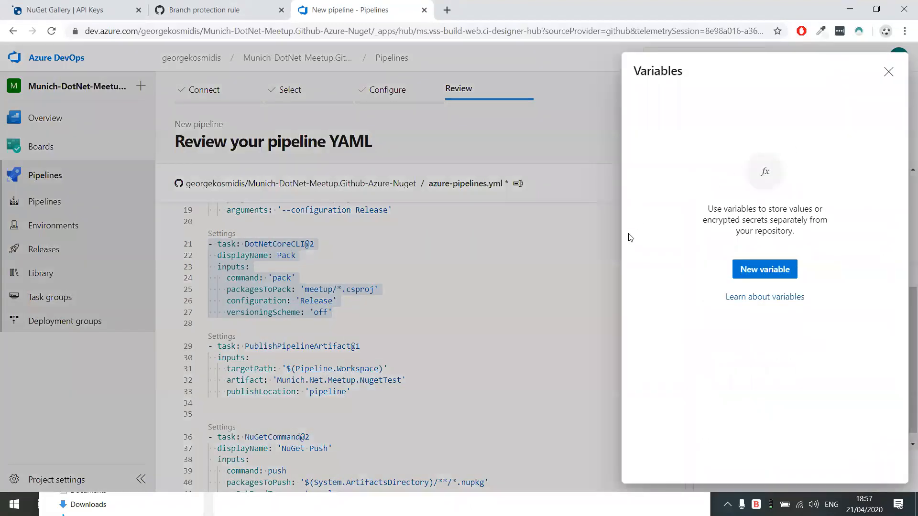
left_click(489, 313)
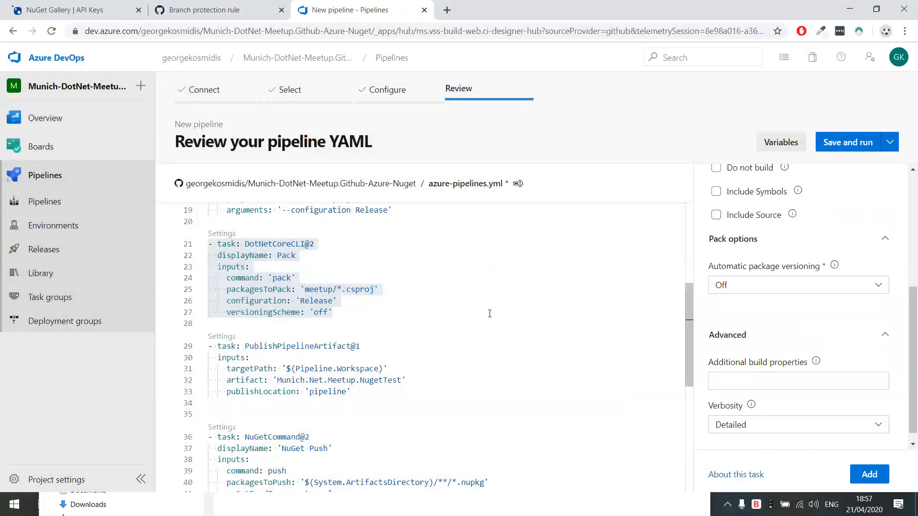
Step: Try setting the Pack task's automatic package versioning to Use an environment variable, and switch it back to Off
scroll(813, 325, "down", 1)
scroll(827, 329, "up", 2)
scroll(827, 329, "up", 1)
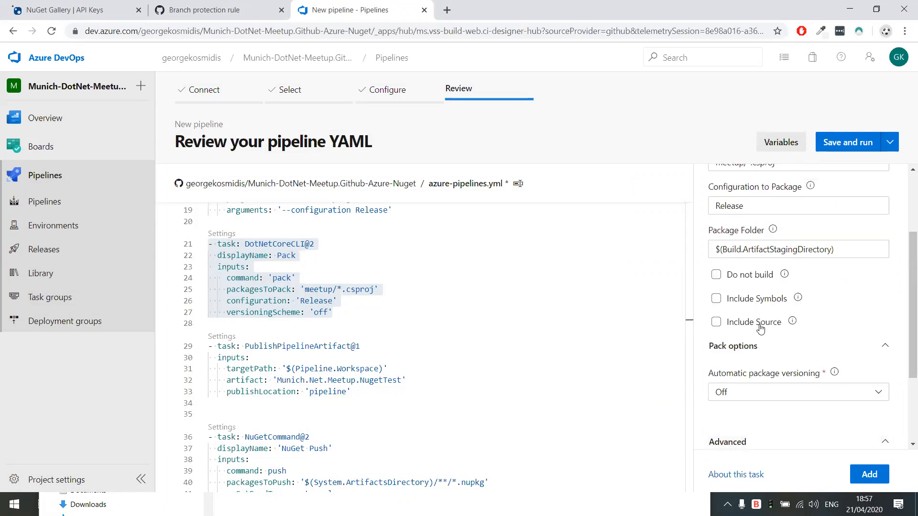
left_click(795, 392)
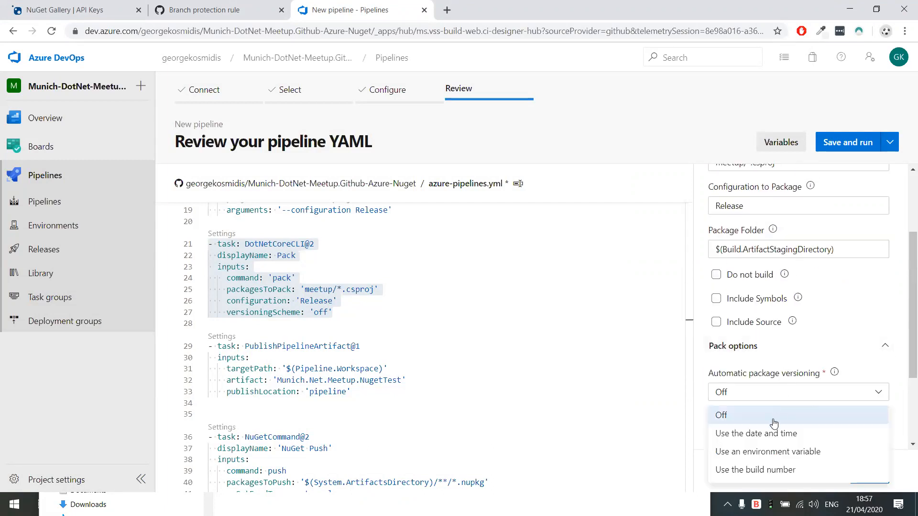
left_click(803, 452)
scroll(806, 421, "down", 3)
left_click(775, 275)
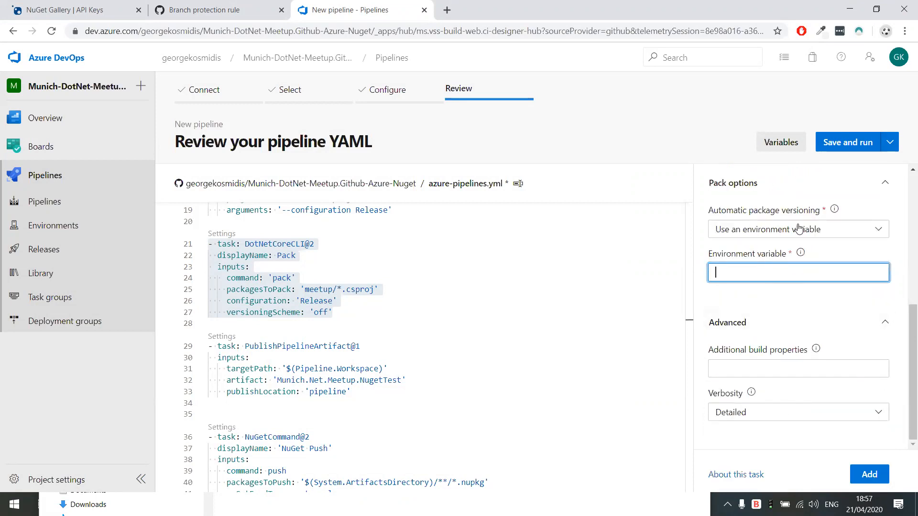
left_click(797, 230)
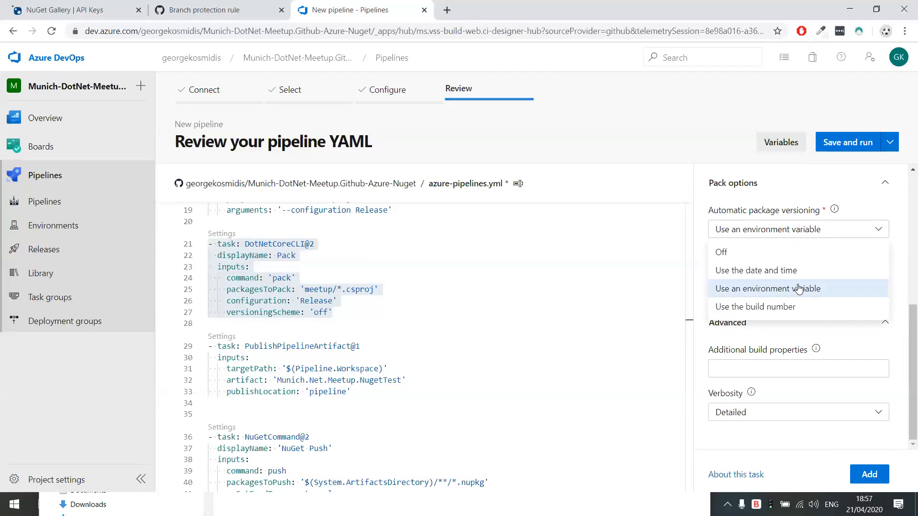
left_click(736, 255)
Step: Minimize the File Explorer window and leave the Pack task's settings for the task list without adding anything
scroll(444, 337, "down", 5)
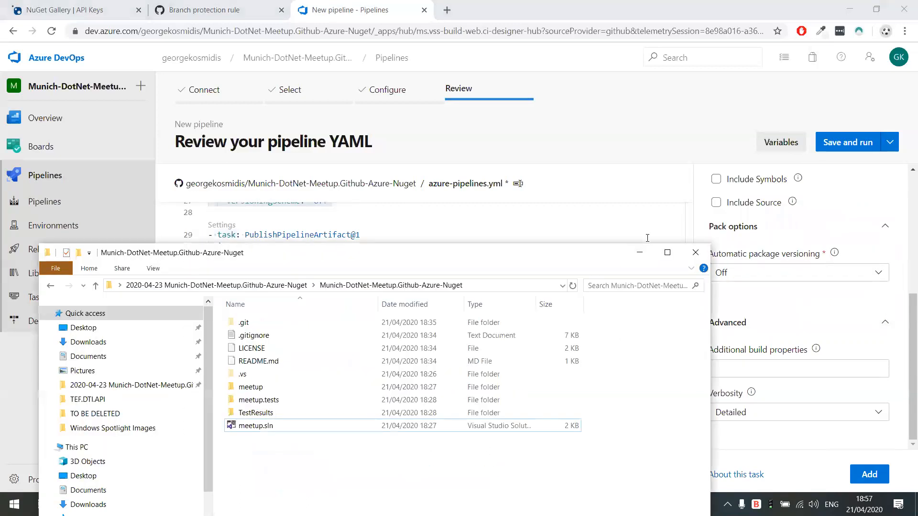
left_click(639, 249)
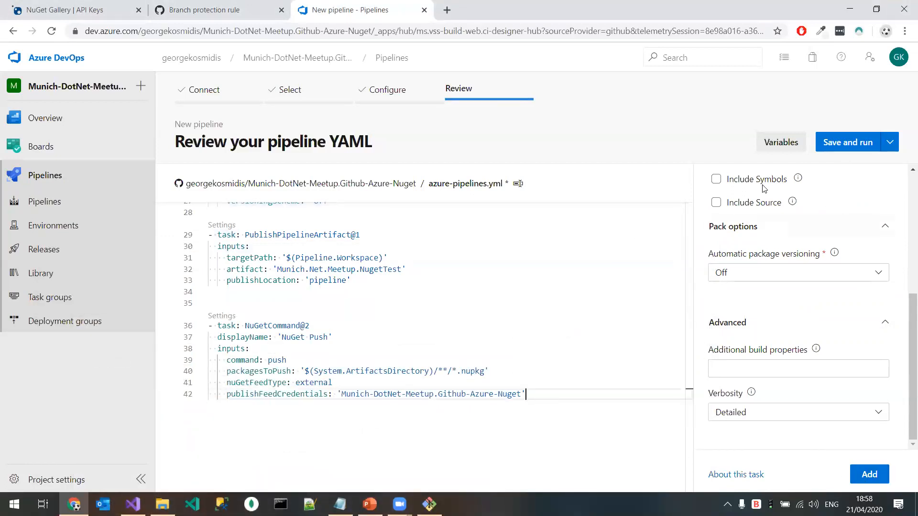
scroll(762, 182, "up", 5)
left_click(705, 183)
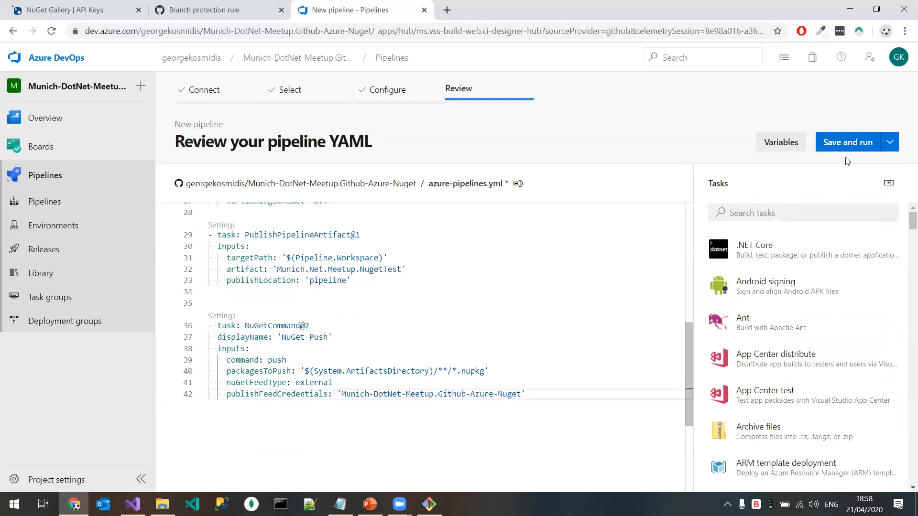
Step: Rename the new pipeline's YAML file as azure-pipelines-release.yml, and save and run it with a commit directly to the master branch
left_click(860, 146)
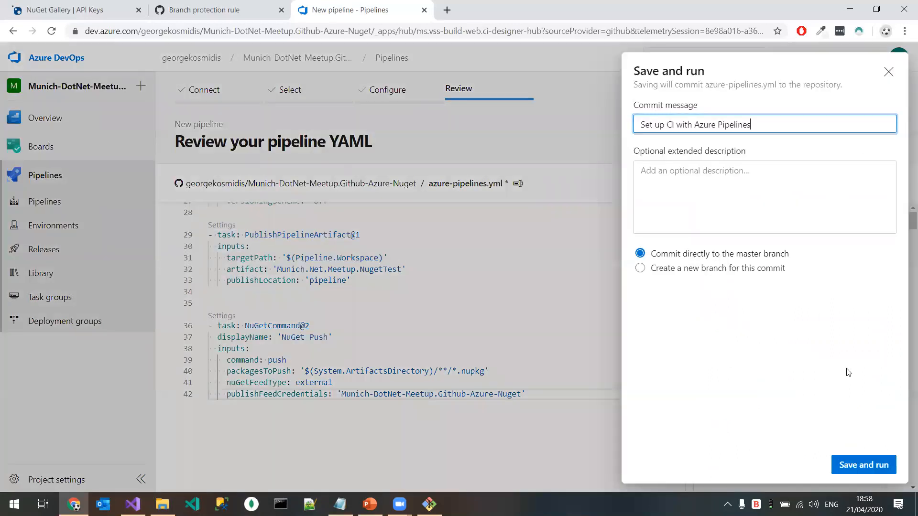
left_click(508, 196)
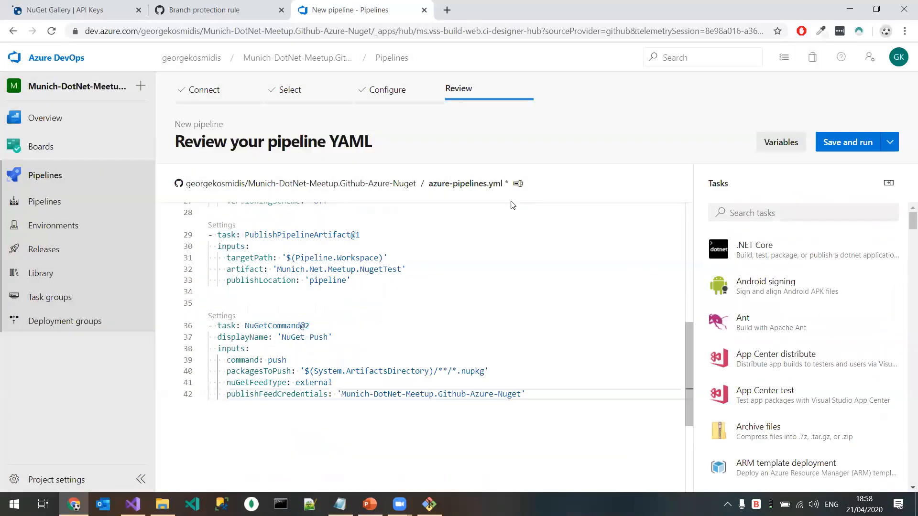
left_click(517, 184)
left_click(492, 183)
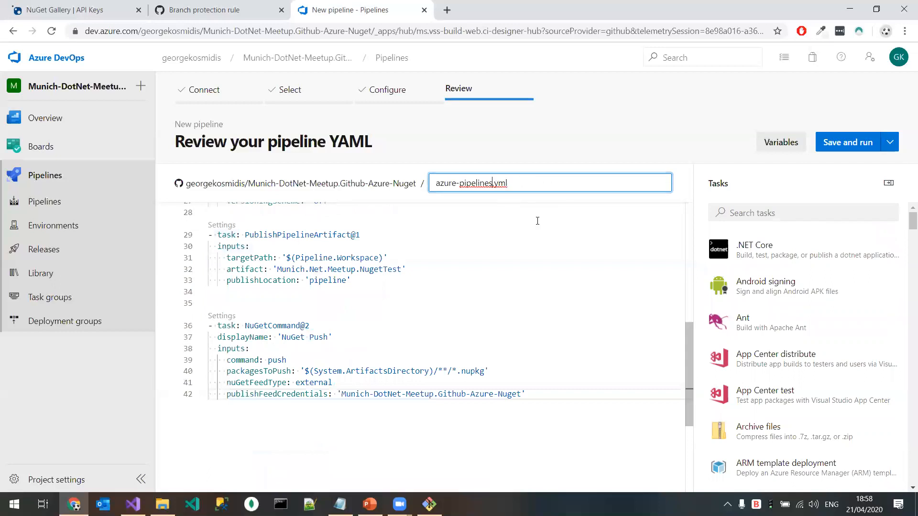
type("-release")
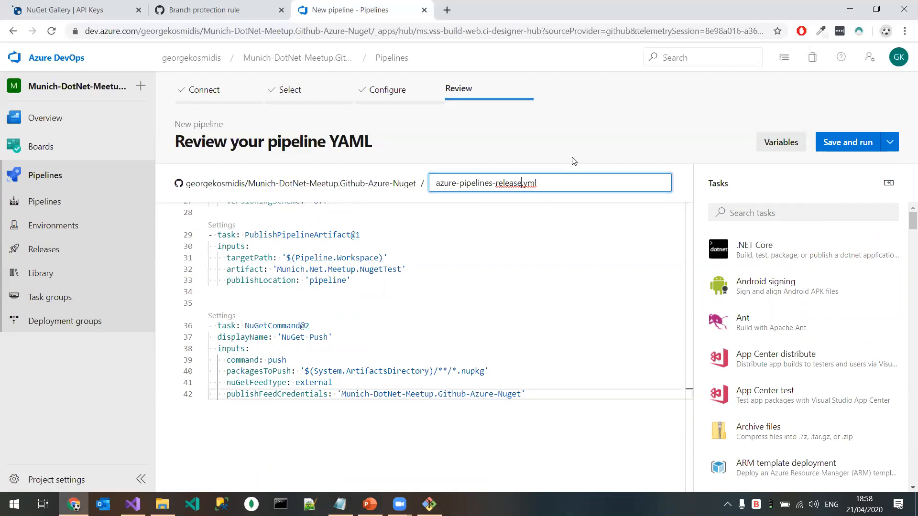
left_click(554, 234)
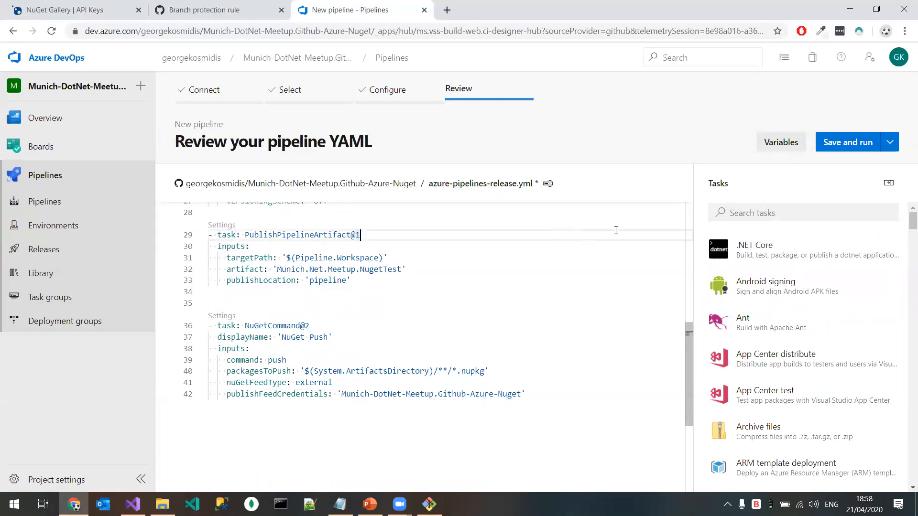
left_click(862, 147)
left_click(848, 459)
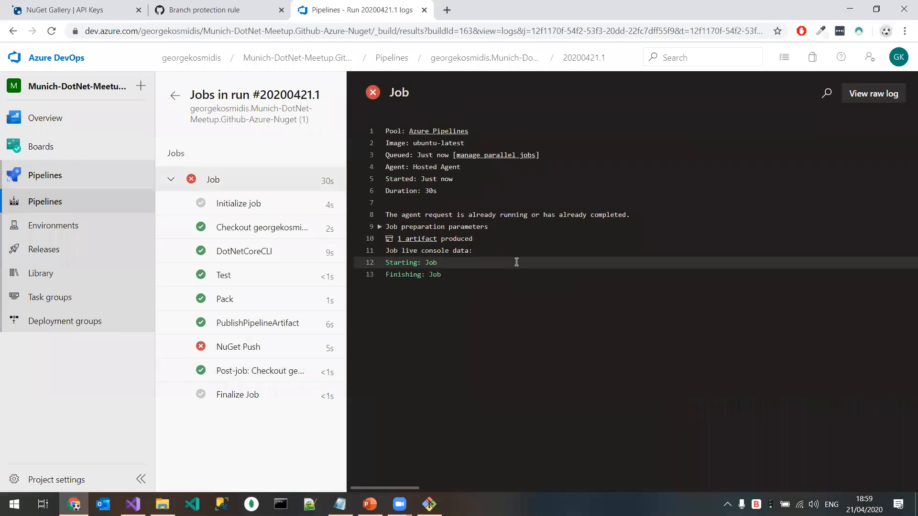
Step: Examine the NuGet Push task's log, and reopen the job of run #20200421.1 from the recently run pipelines
left_click(244, 348)
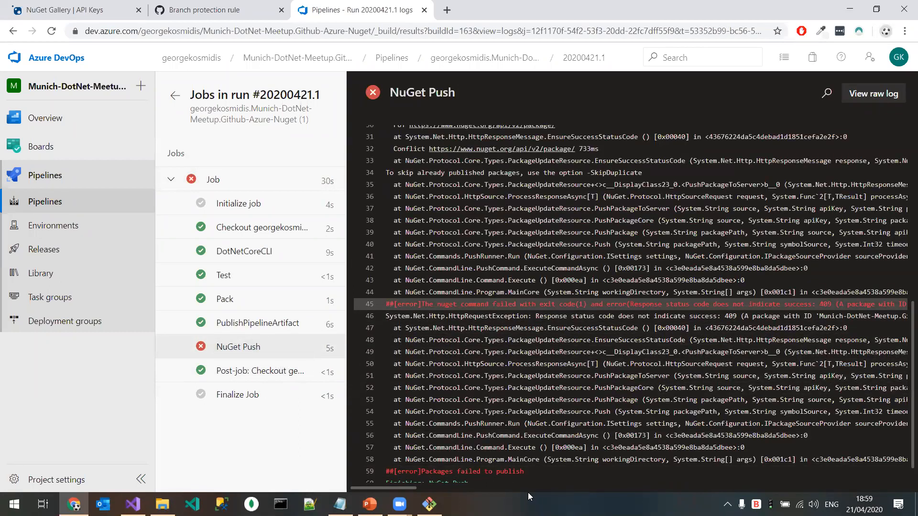
left_click_drag(413, 488, 462, 491)
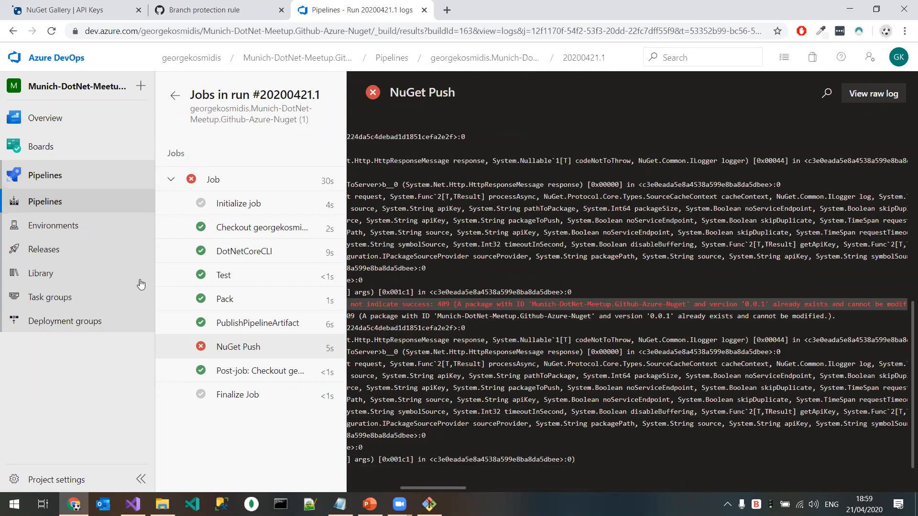
left_click(88, 203)
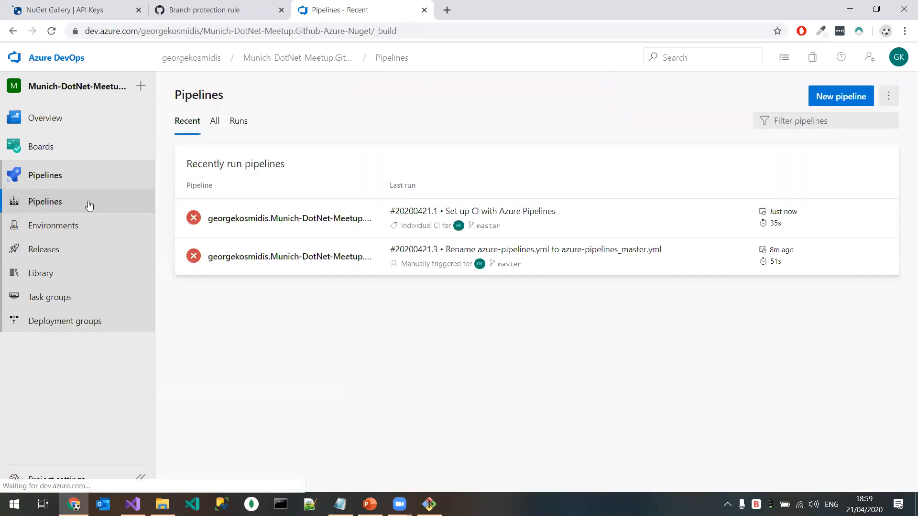
left_click(314, 225)
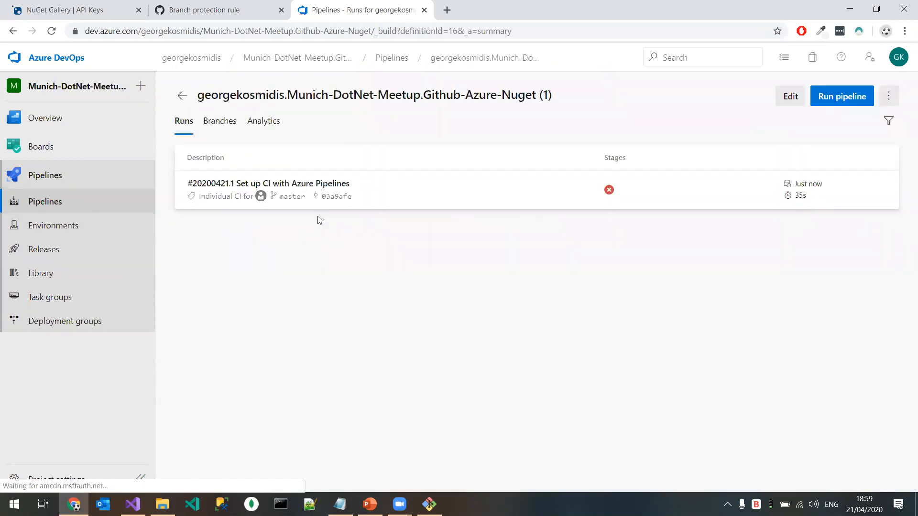
left_click(325, 186)
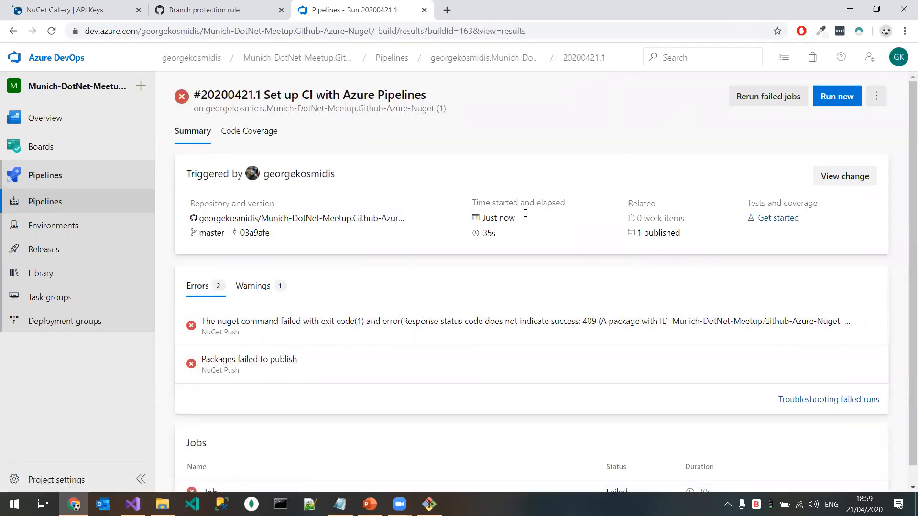
scroll(262, 344, "down", 1)
left_click(230, 472)
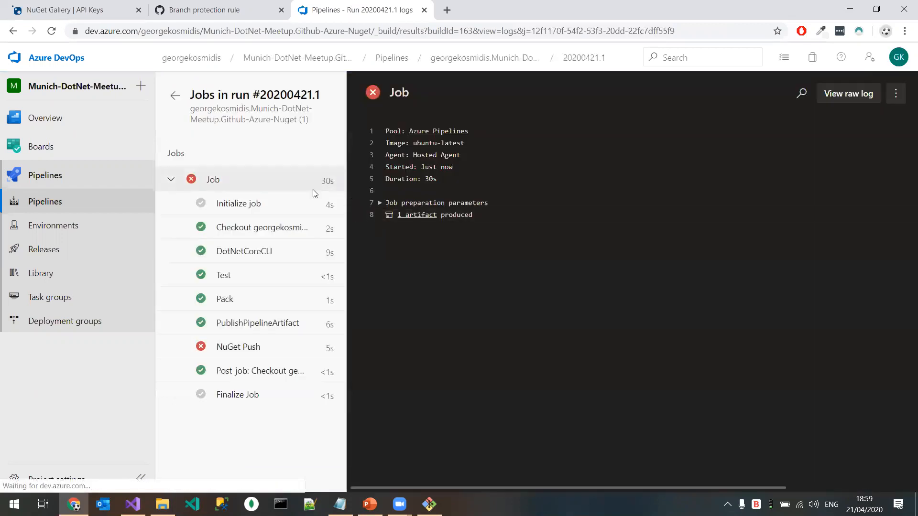
Step: Examine the NuGet Push log of run #20200421.1 and the Pack task's log of run #20200421.3
left_click(246, 353)
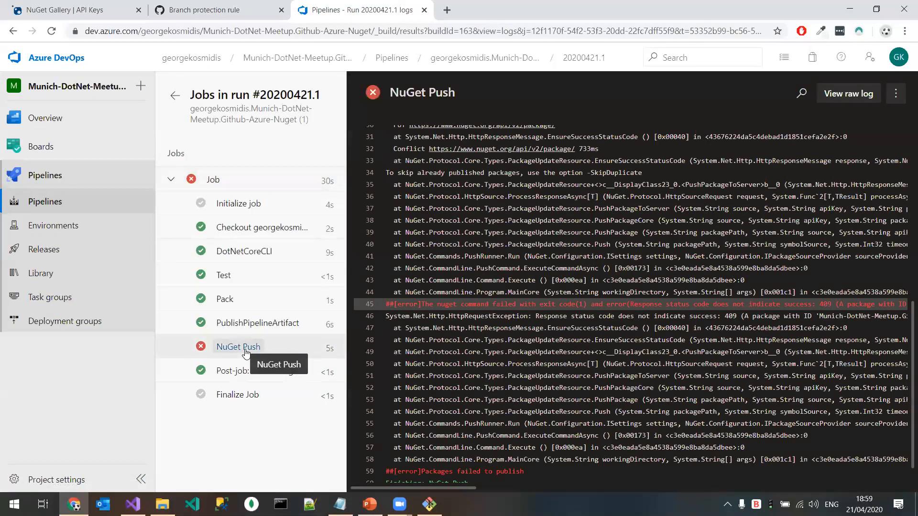
left_click(54, 201)
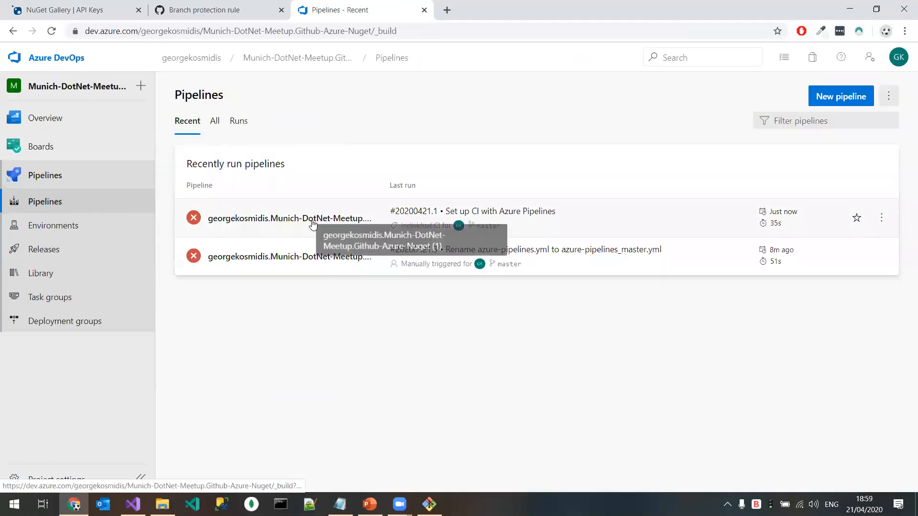
left_click(317, 268)
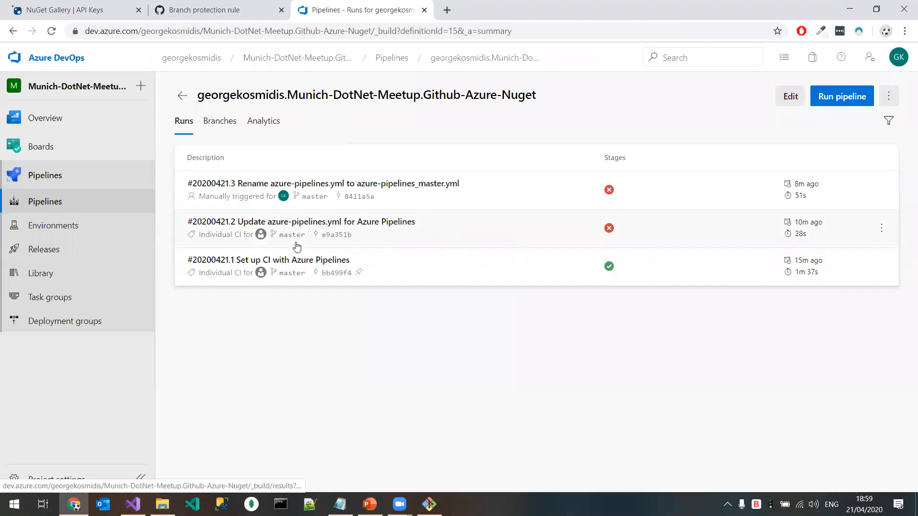
left_click(316, 185)
left_click(260, 448)
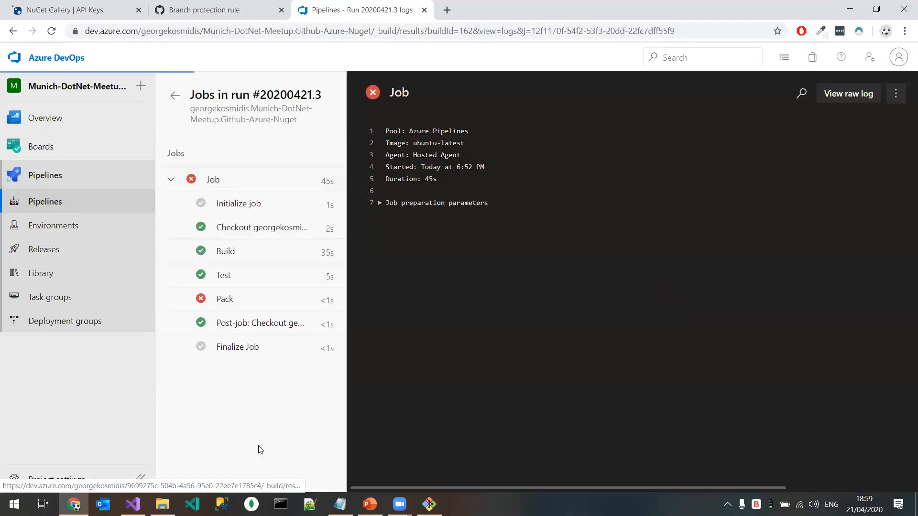
left_click(245, 297)
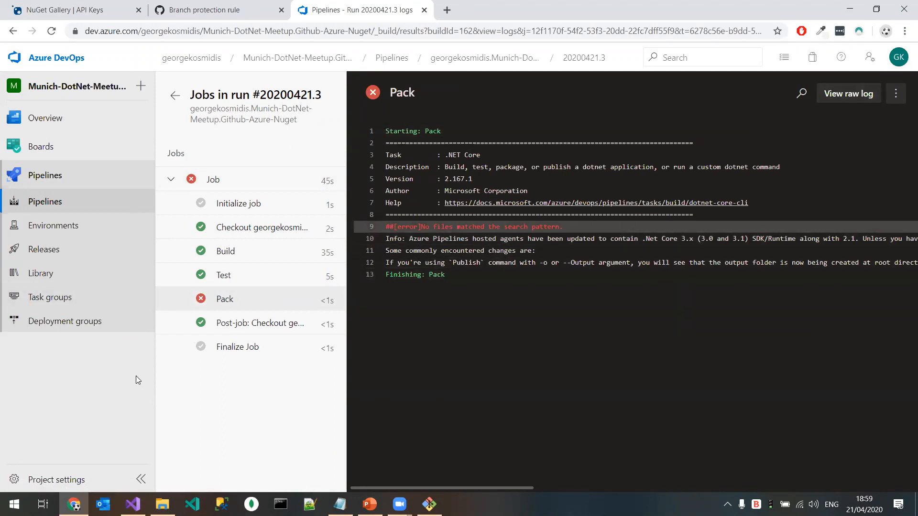
Step: Rename the pipeline whose last run is #20200421.3 as azure-pipeline-master
left_click(117, 210)
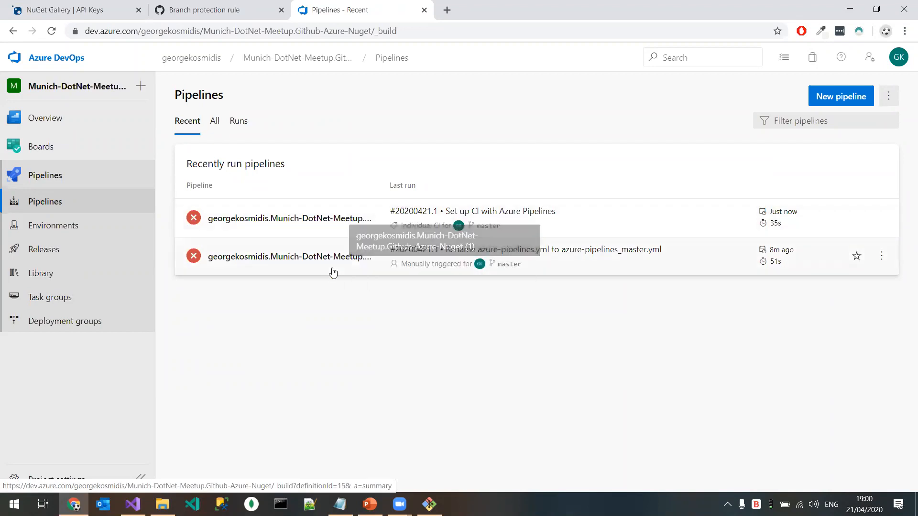
left_click(881, 257)
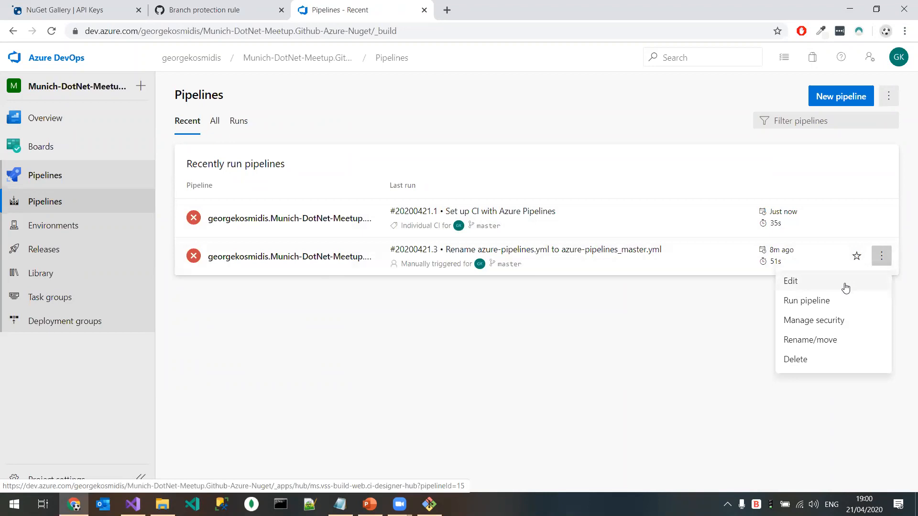
left_click(818, 340)
left_click_drag(555, 253, 213, 239)
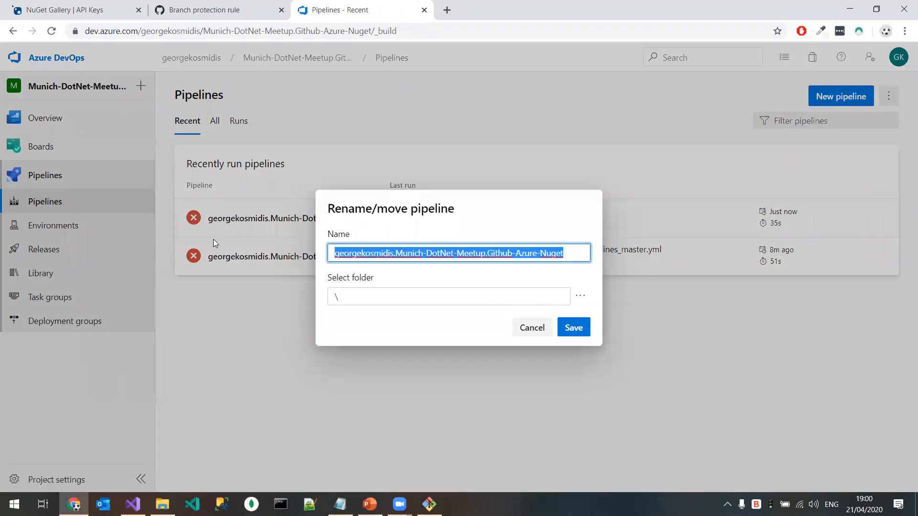
type("azur")
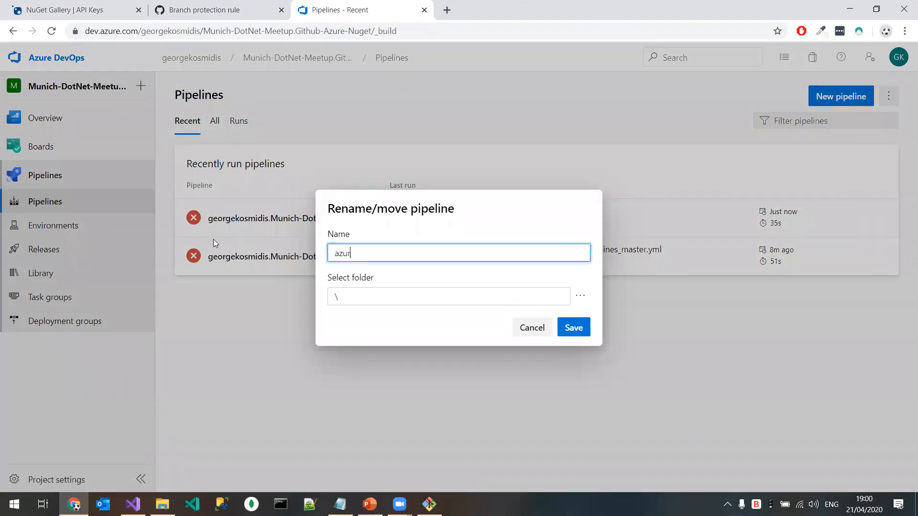
type("e-p")
type("iplei")
type("master")
left_click(582, 327)
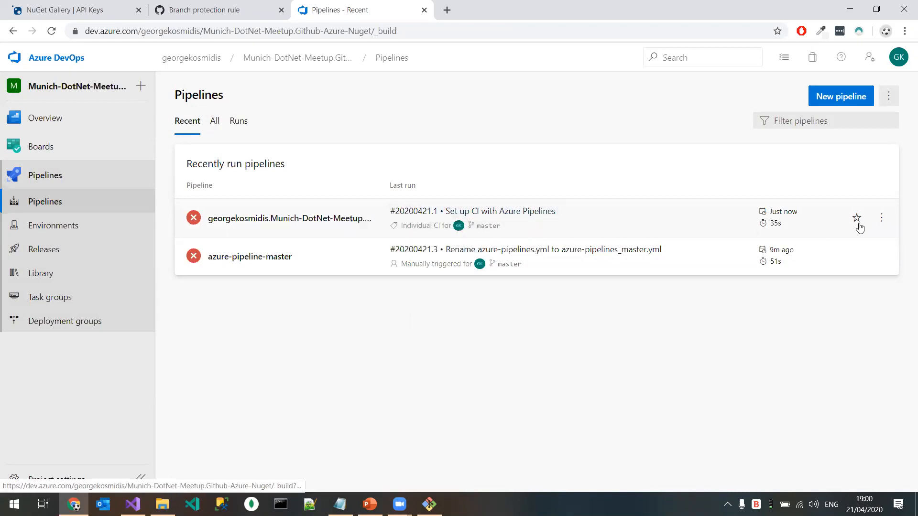
Step: Rename the pipeline whose last run is #20200421.1 as azure-pipeline-release
left_click(882, 218)
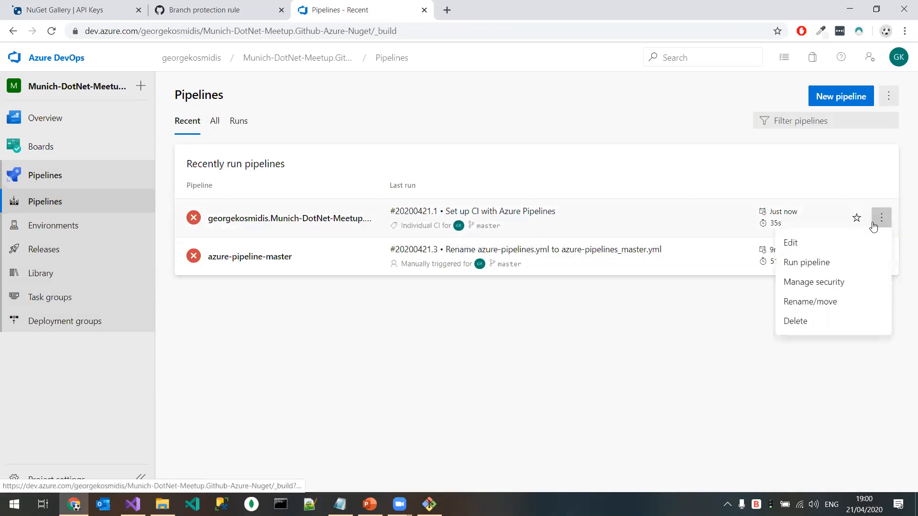
left_click(831, 301)
left_click(580, 253)
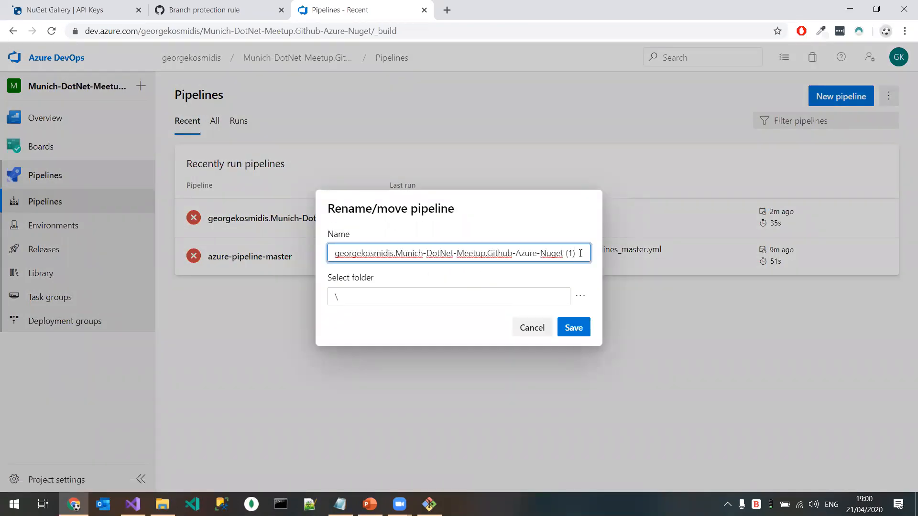
key("BackSpace")
key("BackSpace")
key("BackSpace")
key("BackSpace")
key("BackSpace")
key("BackSpace")
key("BackSpace")
key("BackSpace")
key("BackSpace")
key("BackSpace")
key("BackSpace")
key("BackSpace")
key("BackSpace")
key("BackSpace")
key("BackSpace")
key("BackSpace")
key("BackSpace")
key("BackSpace")
key("BackSpace")
key("BackSpace")
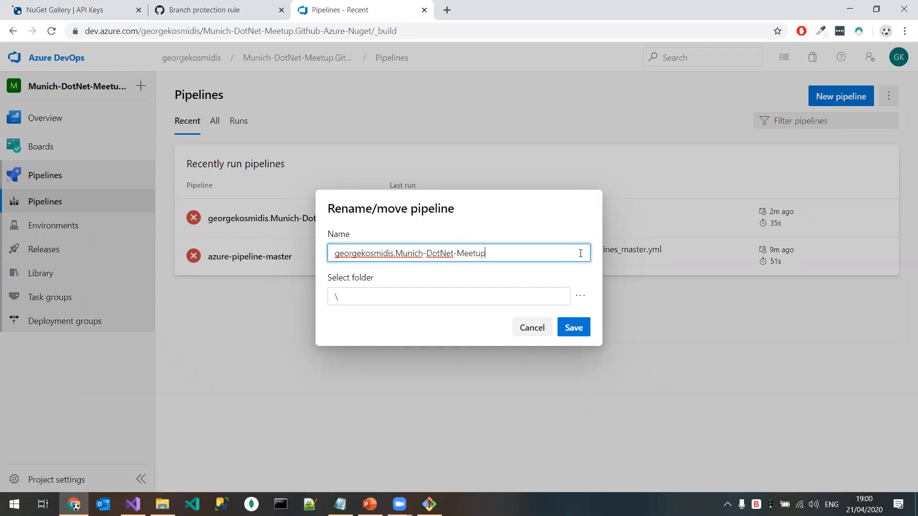
key("BackSpace")
key("BackSpace")
key("BackSpace")
key("BackSpace")
key("BackSpace")
key("BackSpace")
key("BackSpace")
key("BackSpace")
key("BackSpace")
key("BackSpace")
key("BackSpace")
key("BackSpace")
key("BackSpace")
key("BackSpace")
key("BackSpace")
key("BackSpace")
key("BackSpace")
key("BackSpace")
key("BackSpace")
key("BackSpace")
type("az")
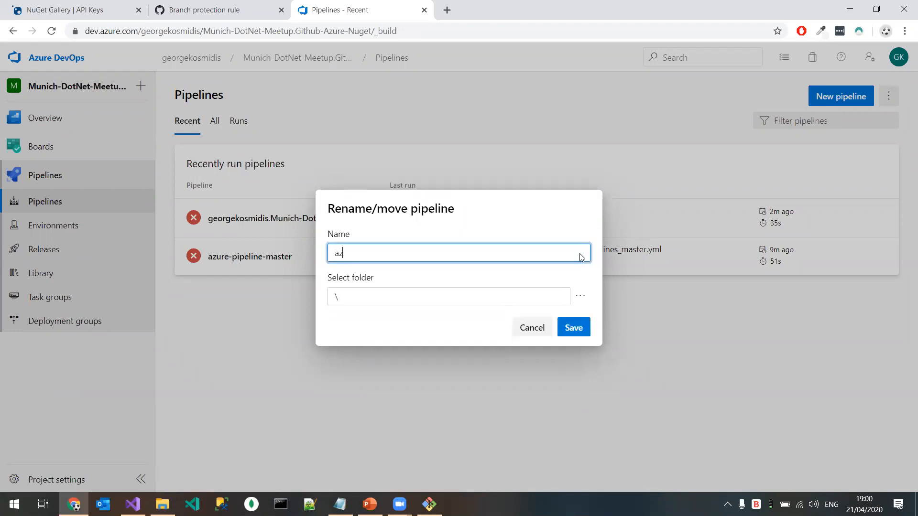
type("ure-pip")
type("le")
key("BackSpace")
key("BackSpace")
type("ele")
key("BackSpace")
type("release")
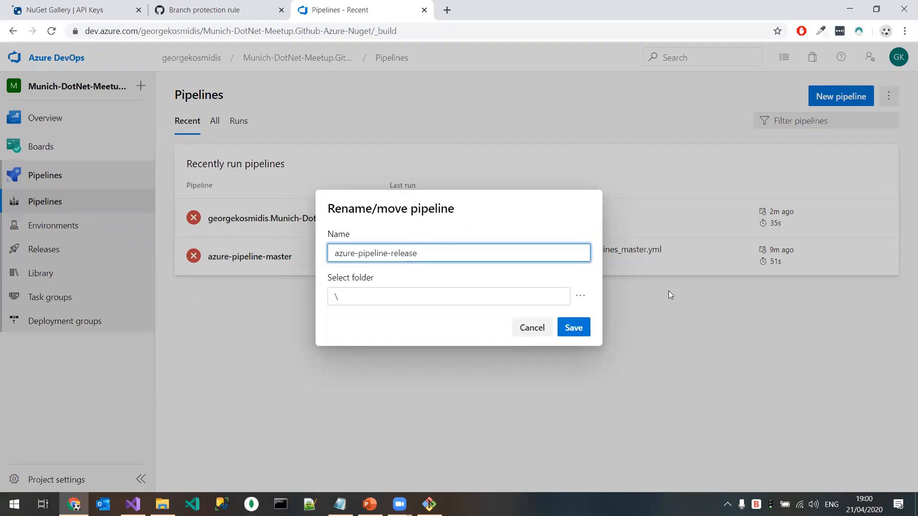
left_click(586, 333)
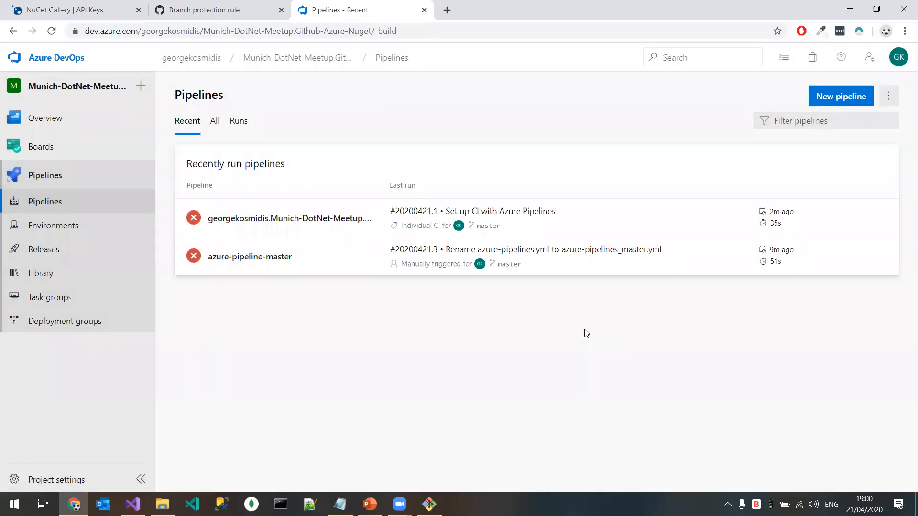
Step: Edit azure-pipeline-master's YAML and set the Pack task's packagesToPack to 'meetup/*.csproj'
left_click(239, 257)
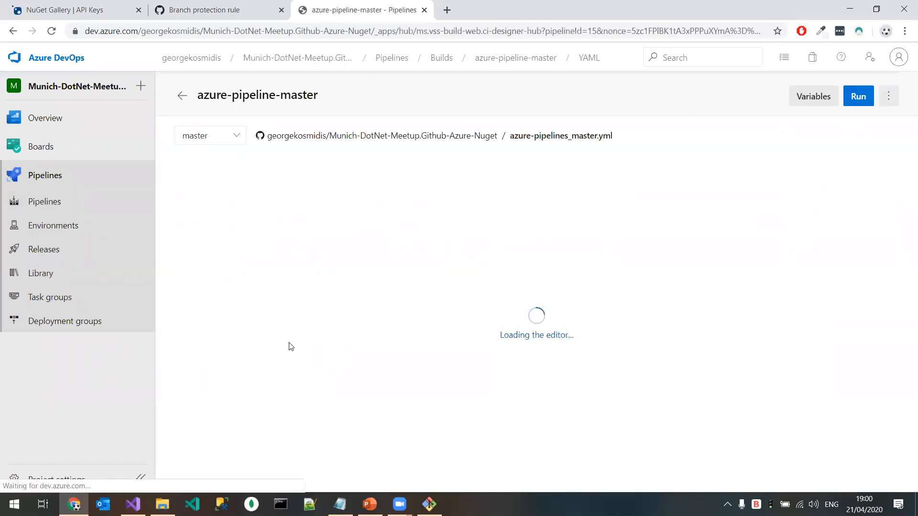
double_click(339, 454)
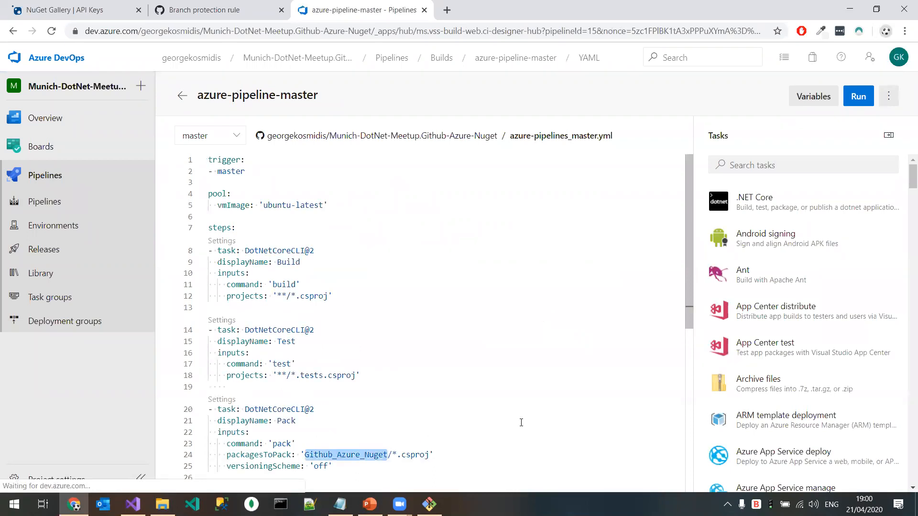
type("meetz")
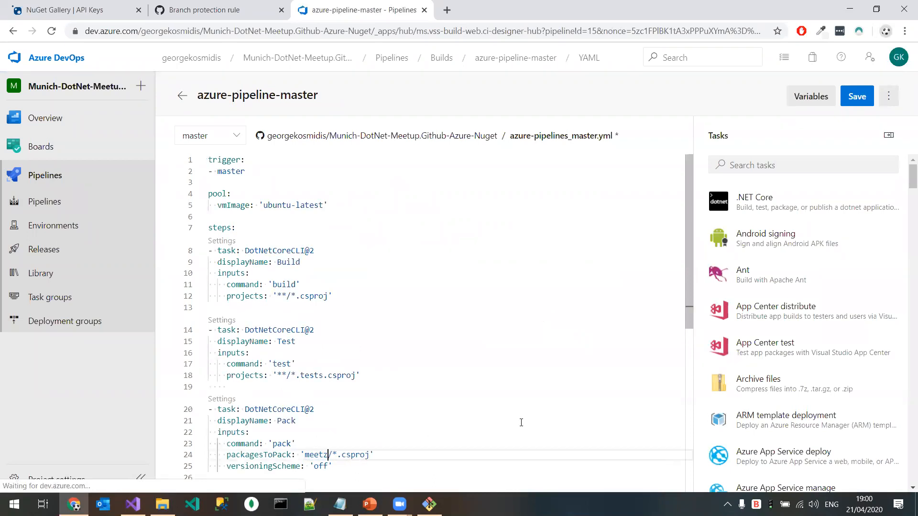
key("BackSpace")
type("up")
Step: Commit the YAML change directly to the master branch, and run azure-pipeline-master on master
left_click(853, 97)
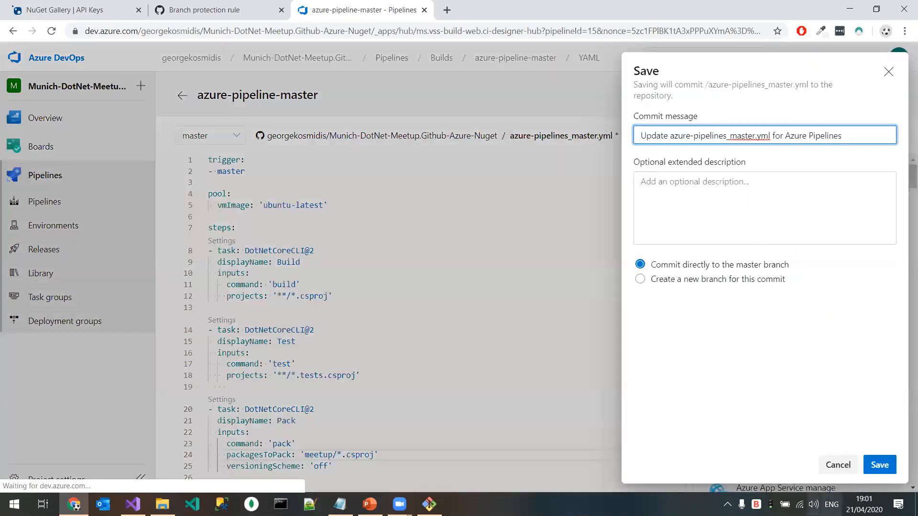
left_click(879, 465)
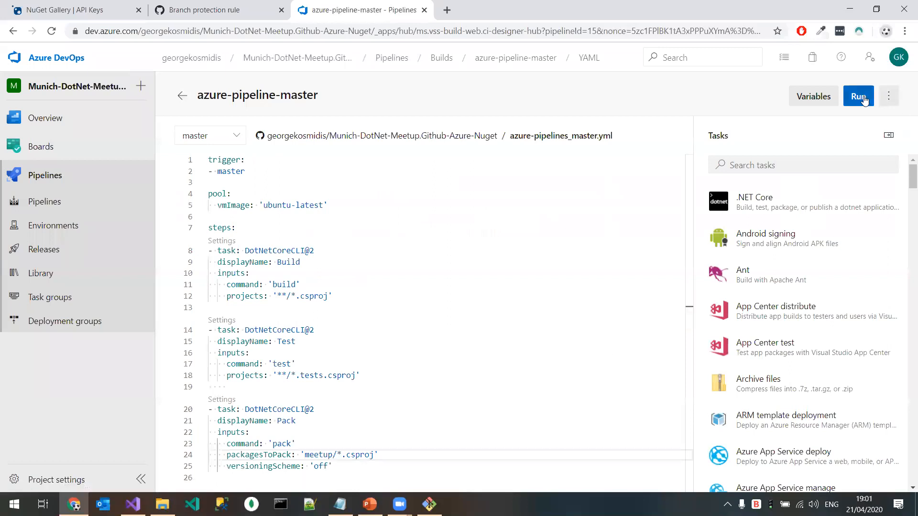
left_click(859, 96)
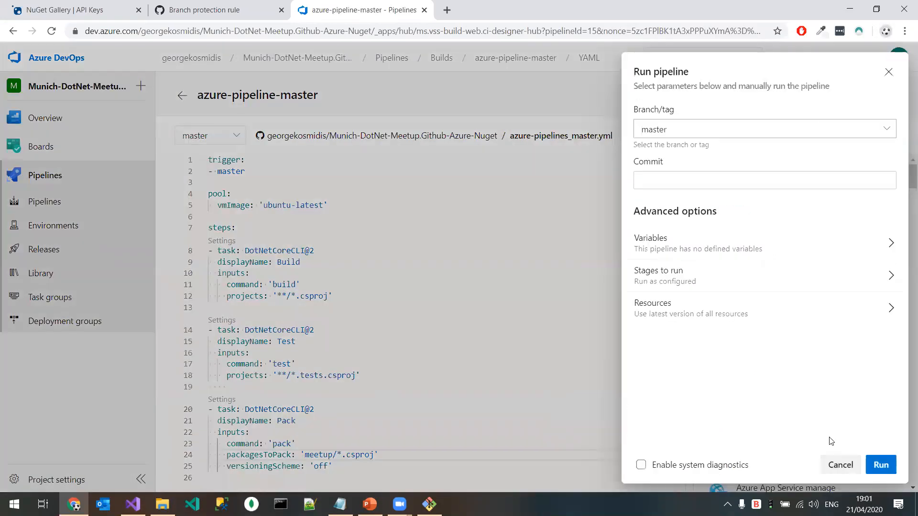
left_click(884, 466)
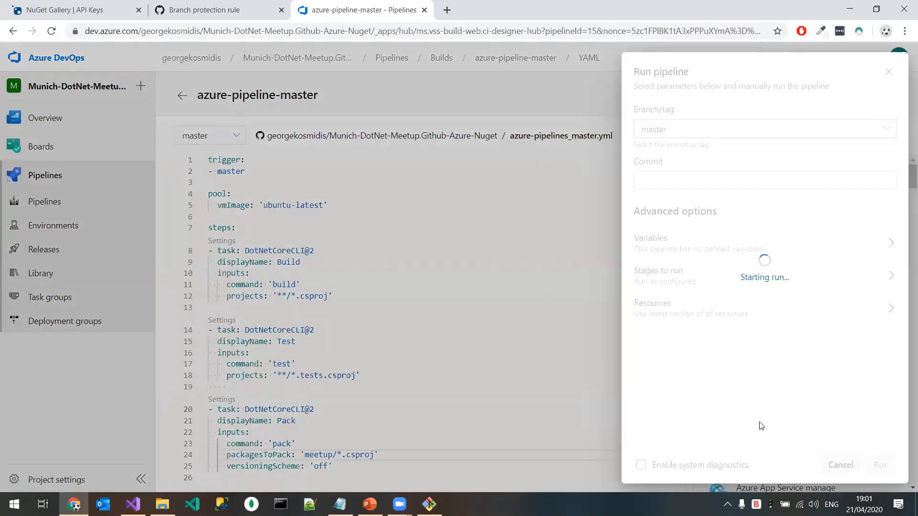
Step: Open meetup.com in a new browser tab and check the agenda of the event "Using Github and Azure DevOps to publish to Nuget.org"
left_click(205, 9)
left_click(425, 32)
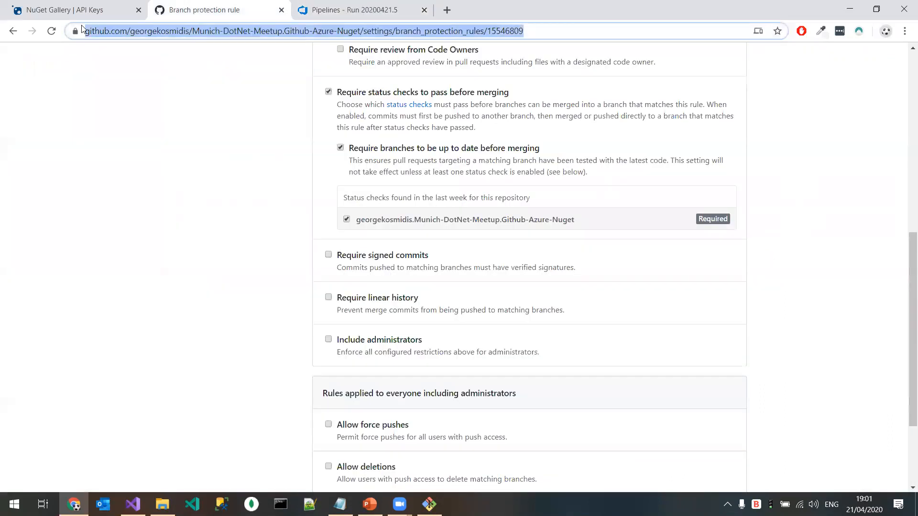
left_click_drag(569, 20, 500, 65)
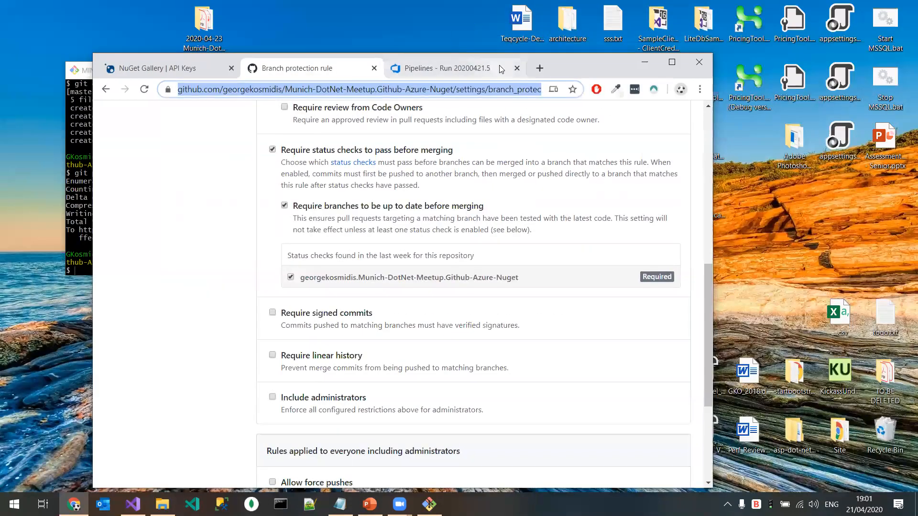
left_click(539, 66)
type("meetup.com")
key("Return")
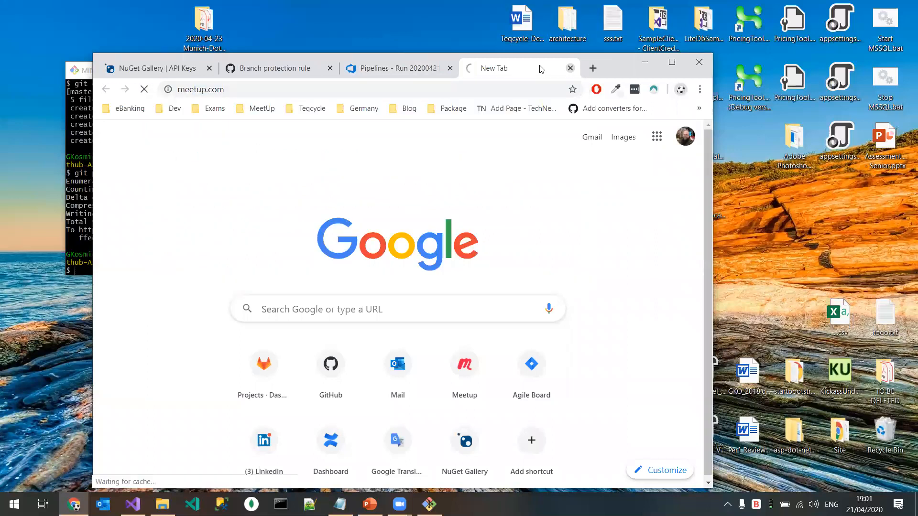
scroll(533, 297, "down", 3)
left_click(303, 257)
scroll(300, 260, "down", 5)
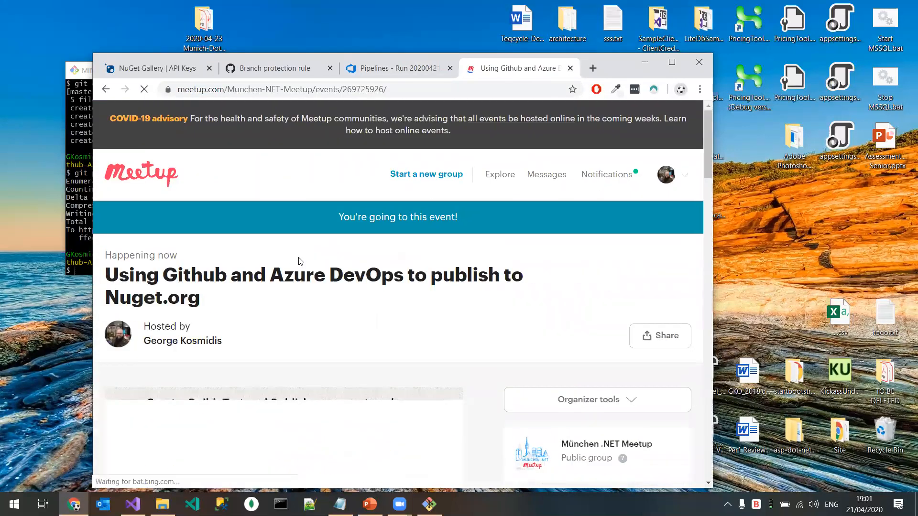
scroll(299, 266, "down", 12)
double_click(130, 347)
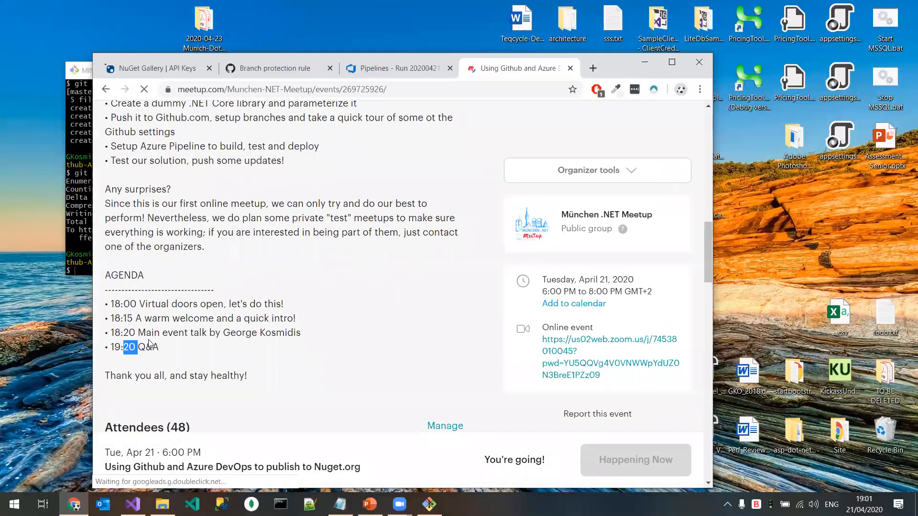
left_click(672, 62)
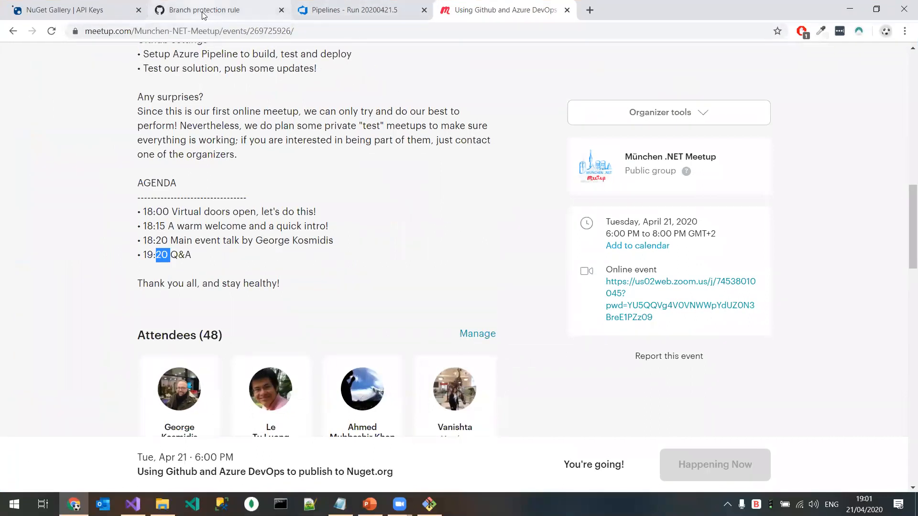
Step: Look at the job of run #20200421.5, and return to the list of recently run pipelines
key("ctrl+shift+Tab")
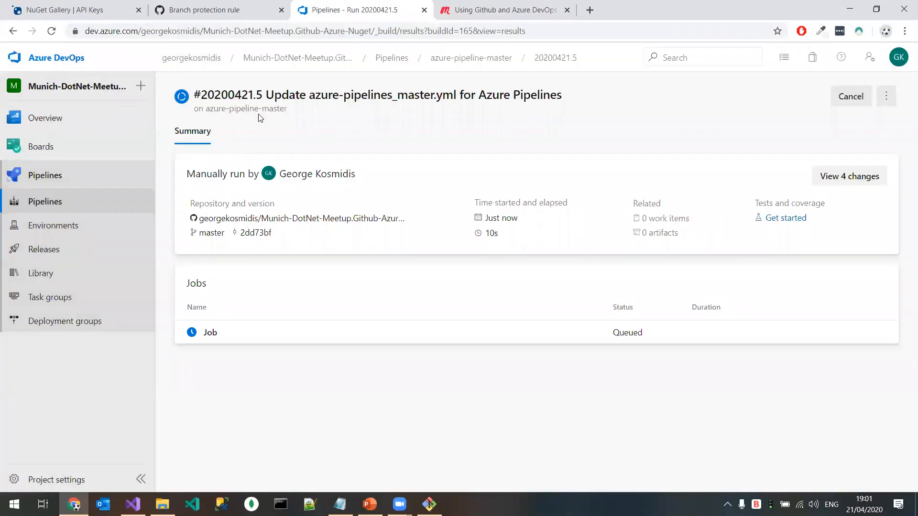
left_click(241, 338)
left_click(76, 202)
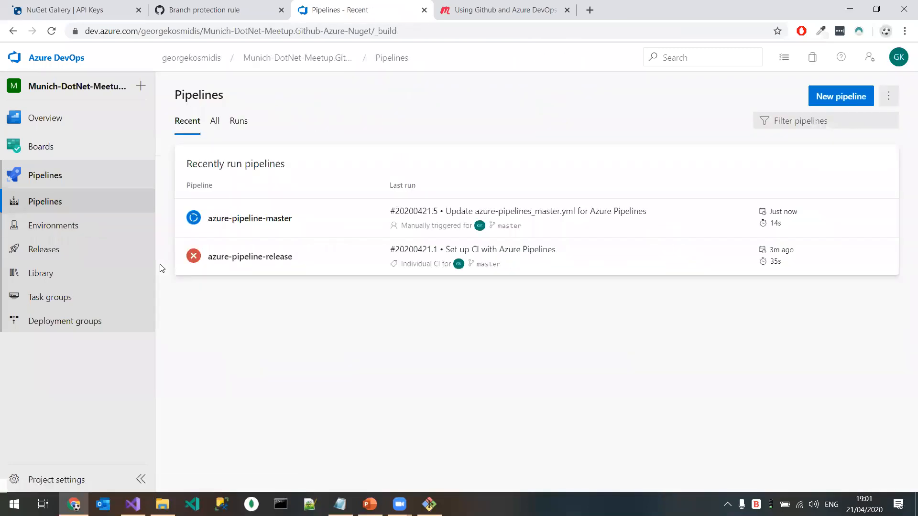
Step: Switch to Visual Studio, check the meetup project's package version, and open the project's HelloWorld.cs
left_click(133, 505)
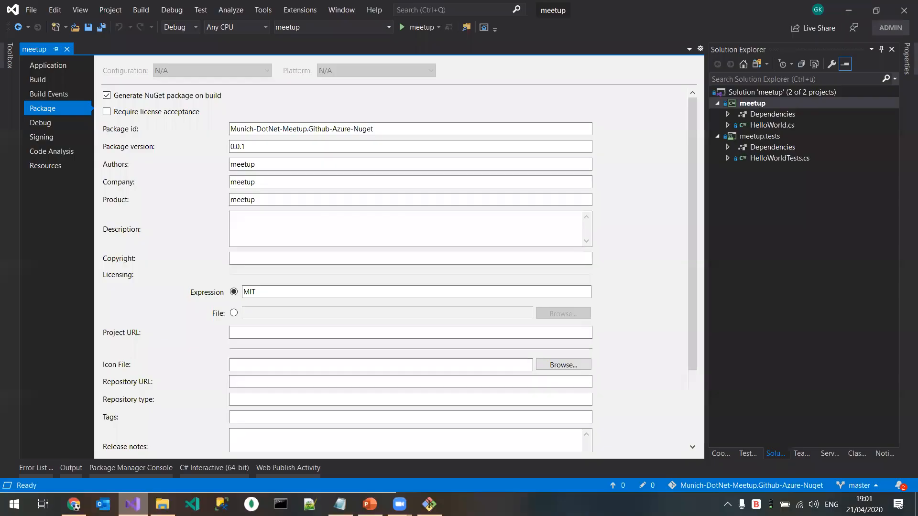
left_click(244, 146)
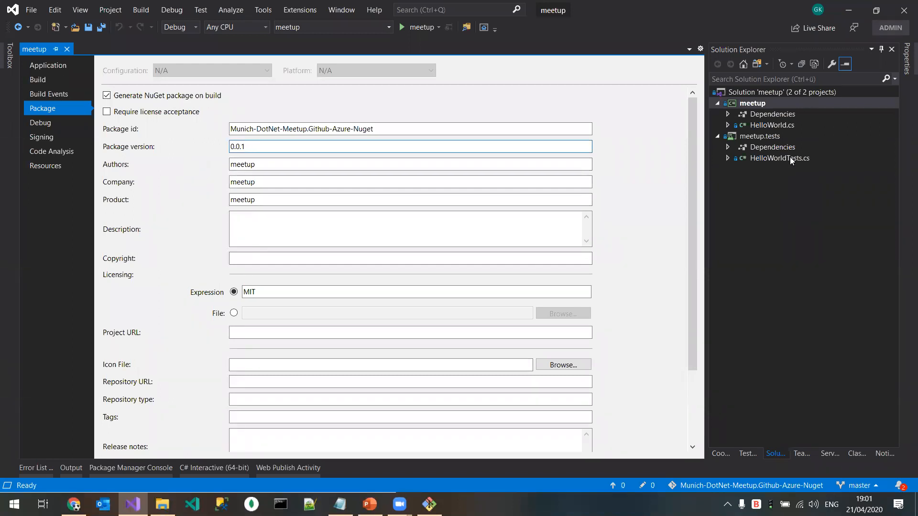
left_click(772, 136)
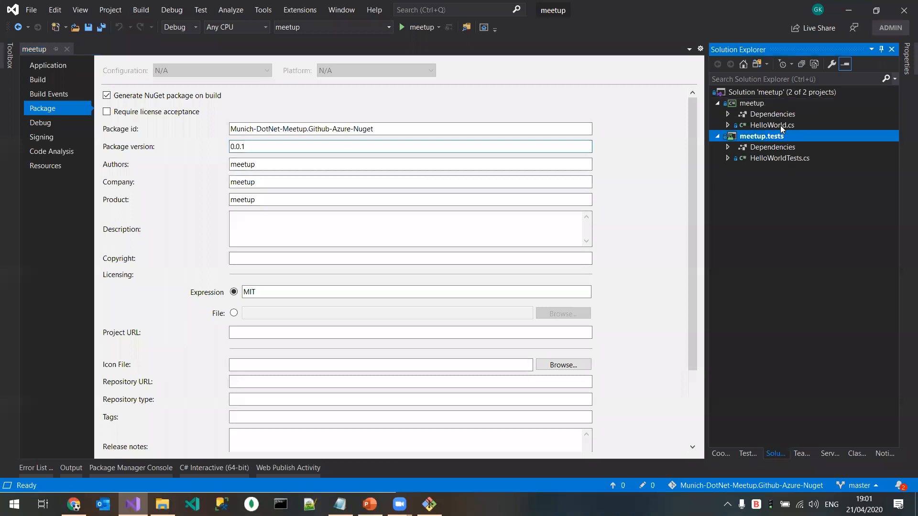
left_click(780, 125)
left_click(793, 127)
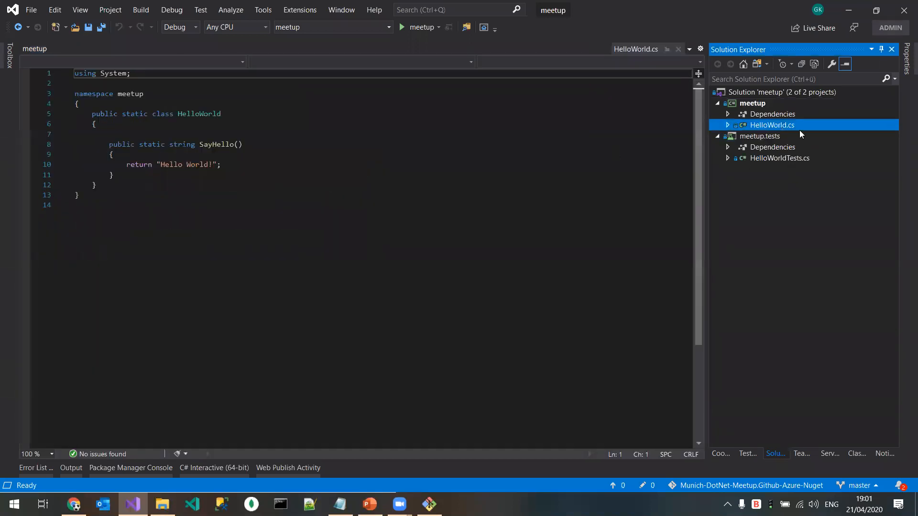
Step: Change the string returned by SayHello in HelloWorld.cs to "Hello Worlds!" and save the file
left_click(210, 182)
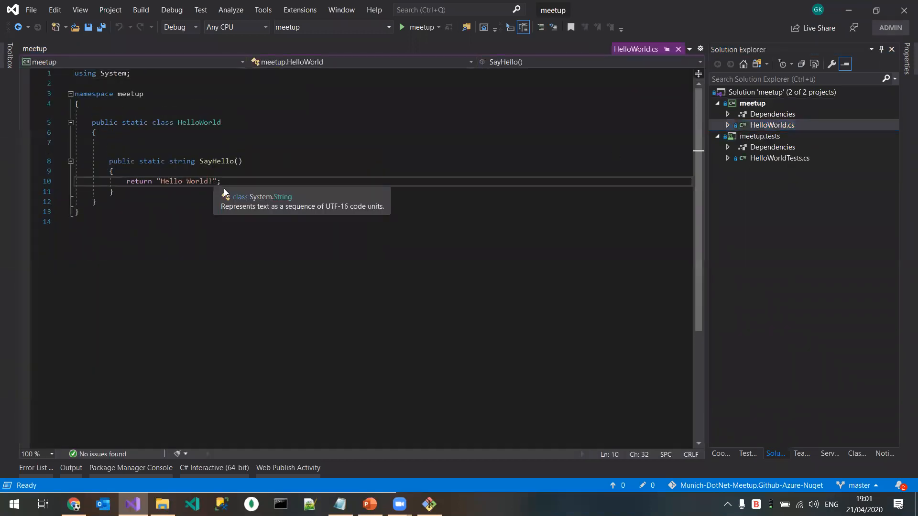
type("s")
left_click(97, 28)
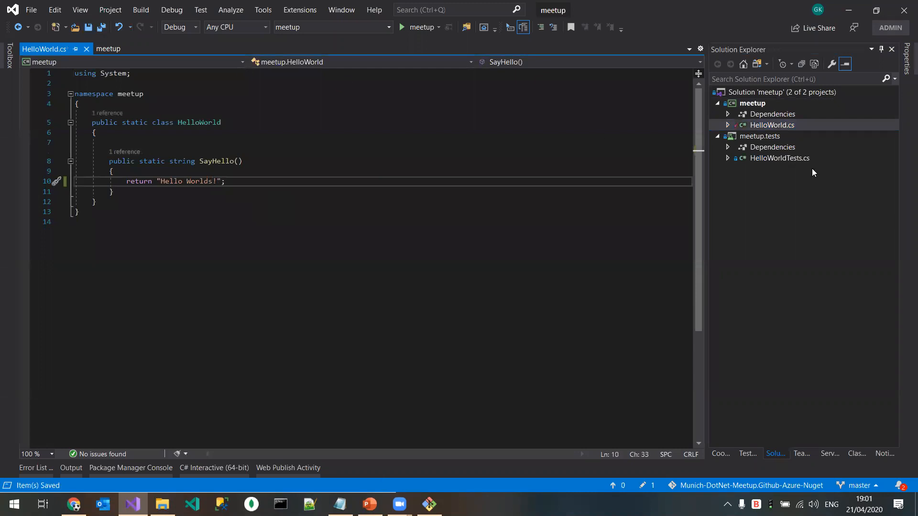
Step: Change the expected string in the SayHelloTest assertion of HelloWorldTests.cs to "Hello Worlds!" and save the file
left_click(801, 159)
left_click(247, 201)
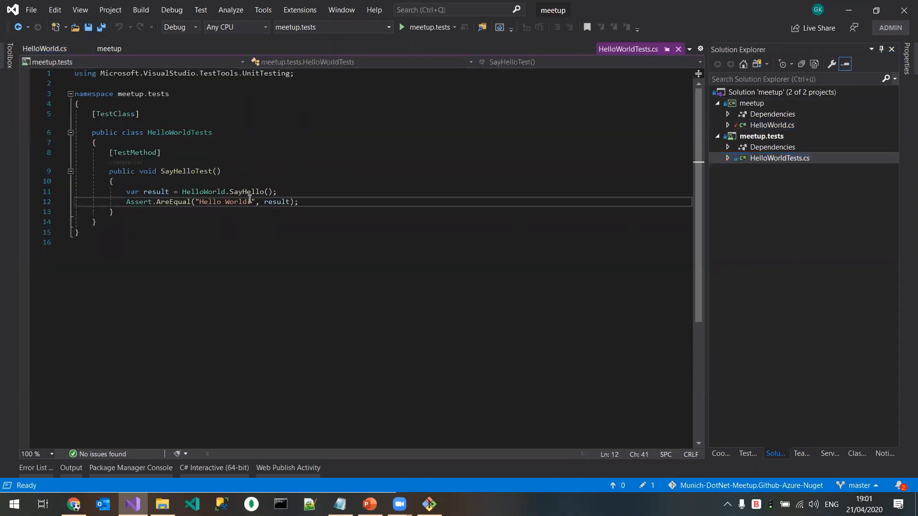
type("s")
key("ctrl+s")
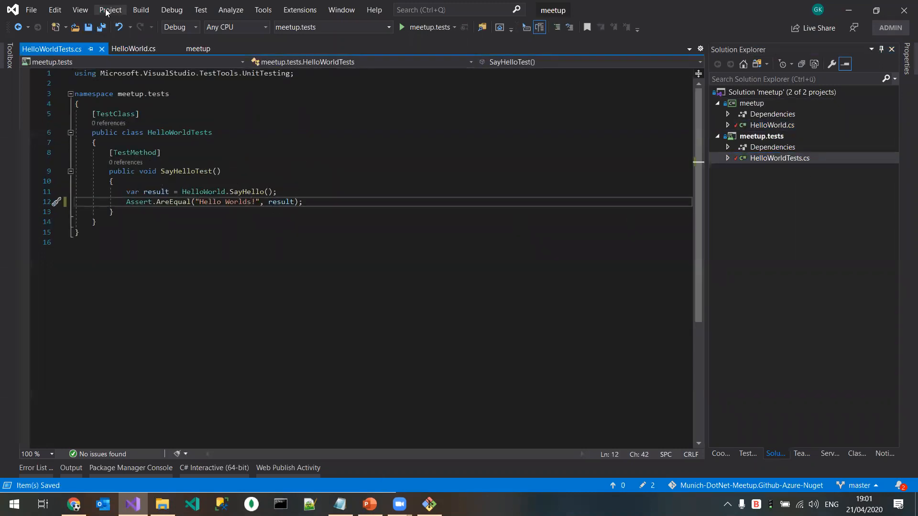
left_click(149, 11)
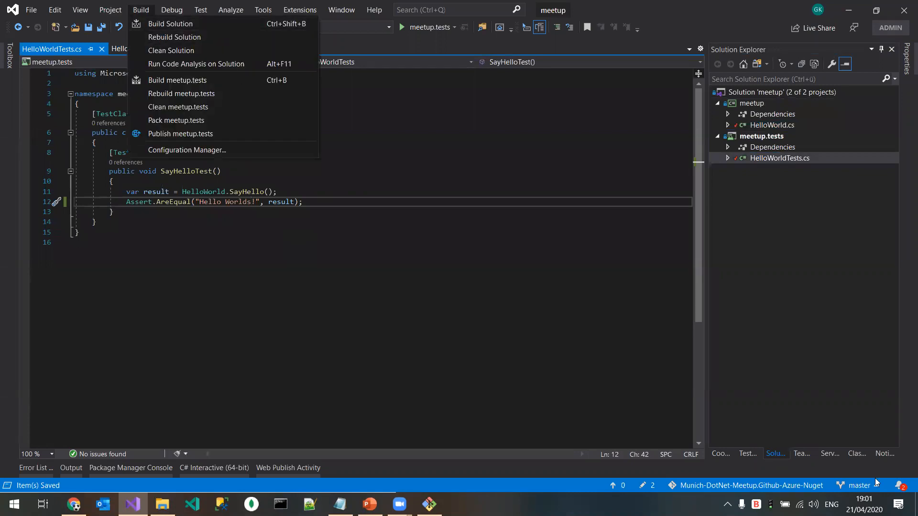
Step: Pull the latest commits of the master branch from the remote repository
left_click(802, 454)
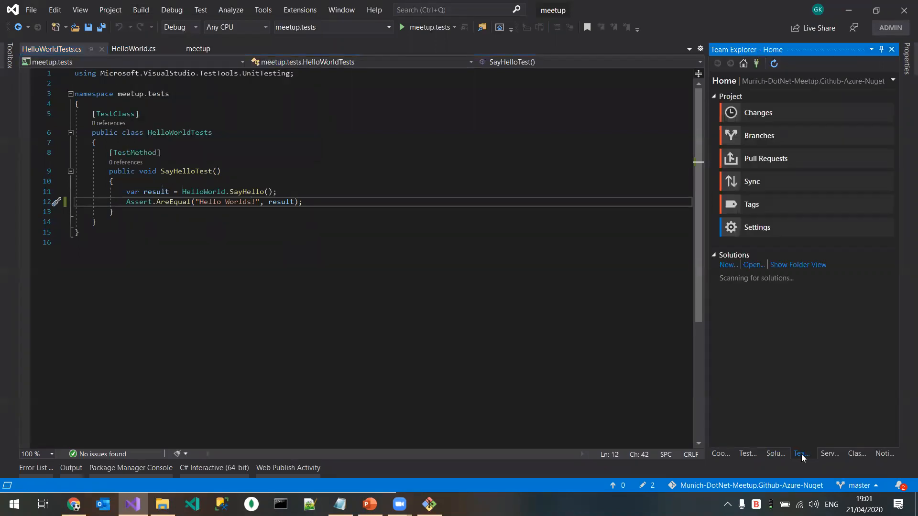
left_click(783, 184)
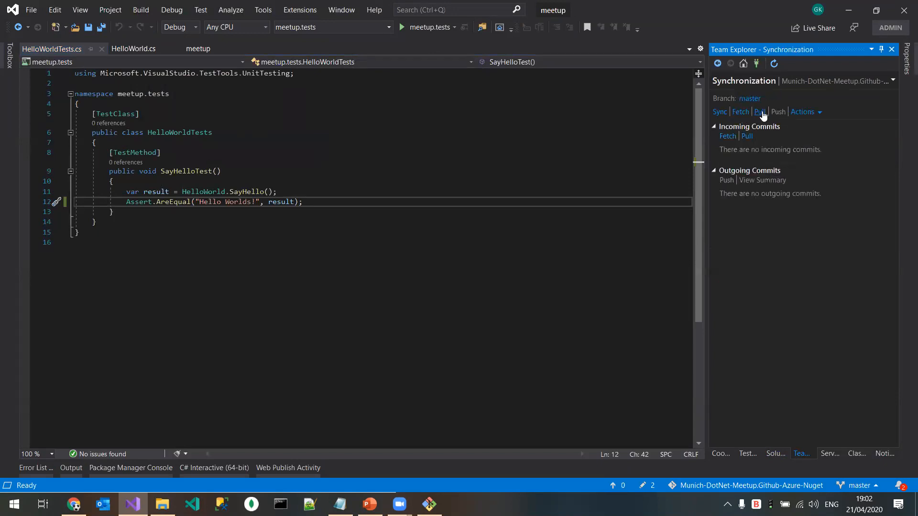
left_click(762, 112)
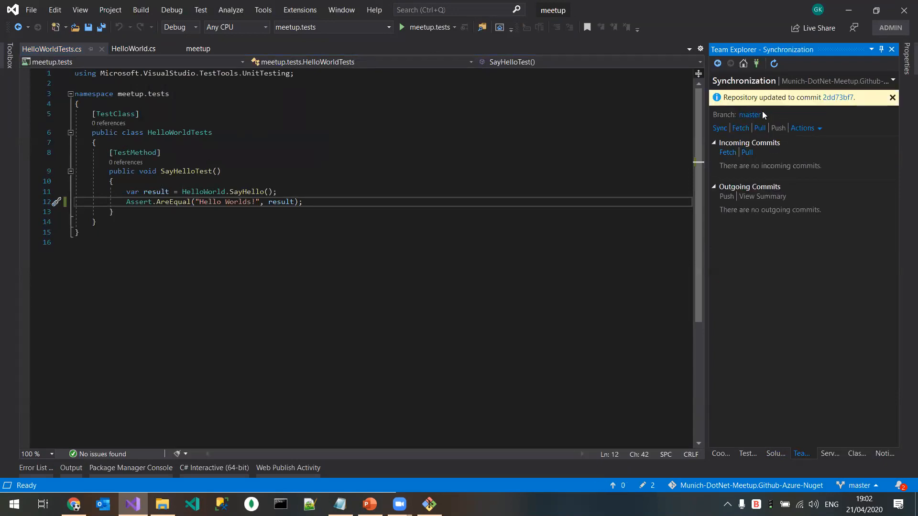
Step: Commit all changes to master with the message "World to Worlds" and push the commit to origin
left_click(717, 63)
left_click(788, 117)
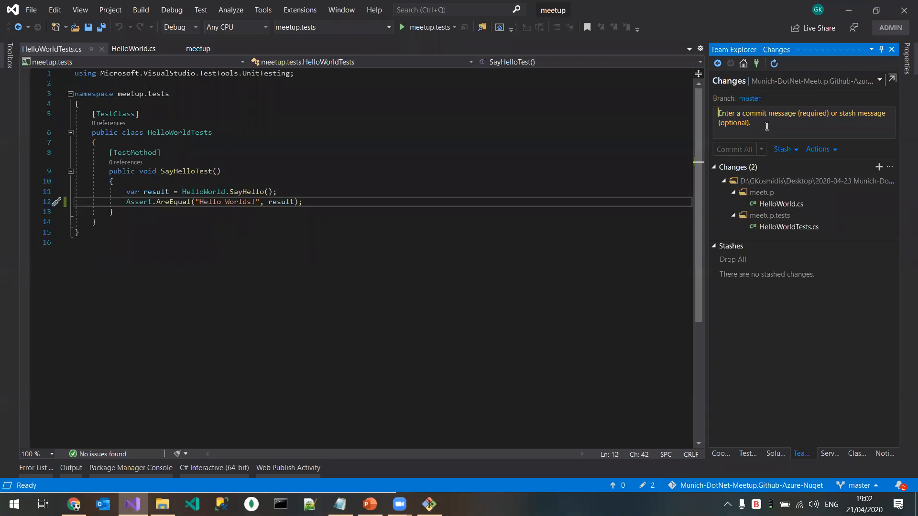
left_click(766, 126)
type("World to Worlds")
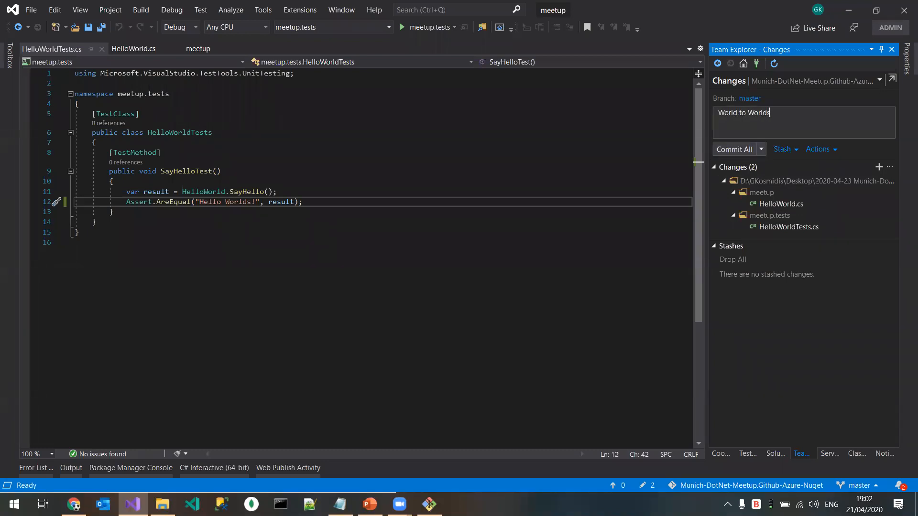
left_click(734, 149)
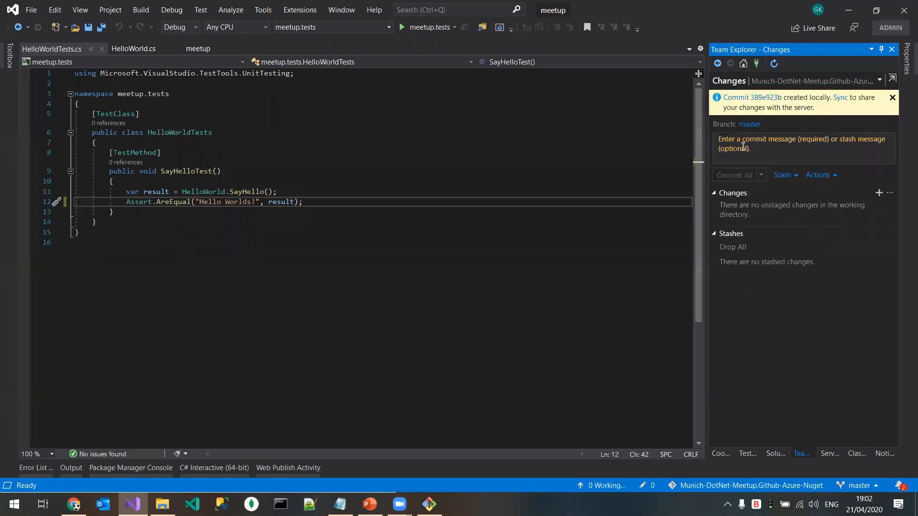
left_click(840, 98)
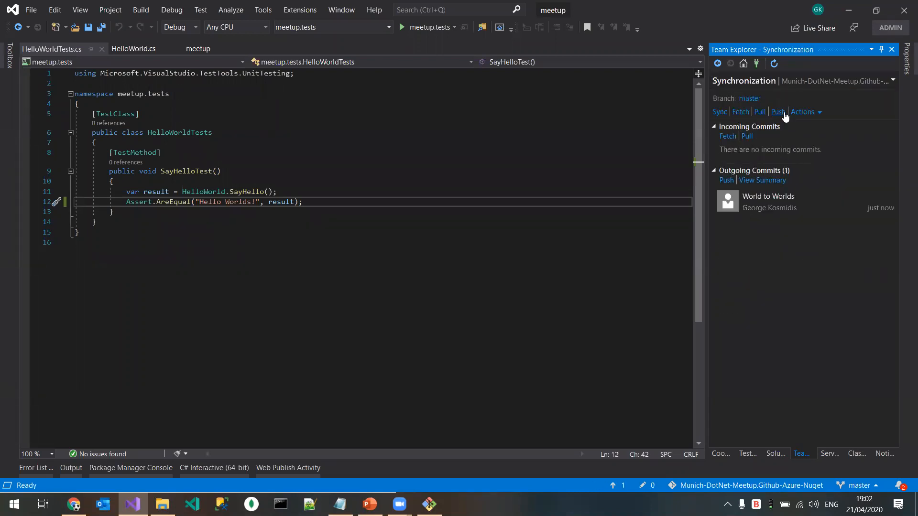
left_click(779, 112)
Step: Switch to Chrome and check the list of recently run pipelines in Azure DevOps for a run of the pushed commit
left_click(74, 504)
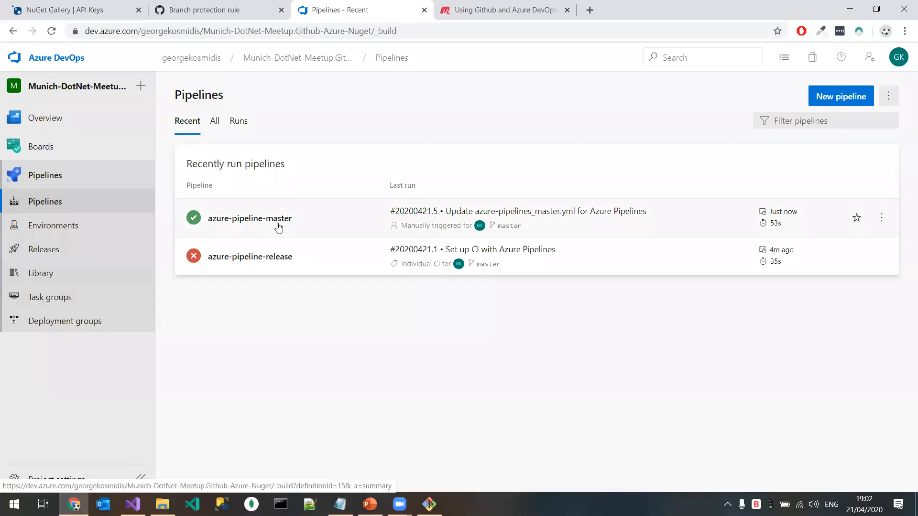
left_click(74, 505)
left_click(74, 505)
left_click(50, 205)
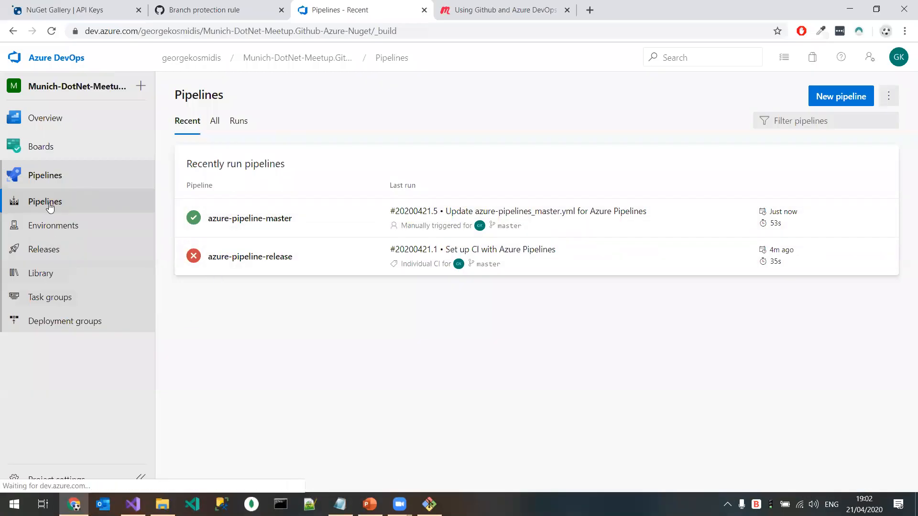
left_click(226, 5)
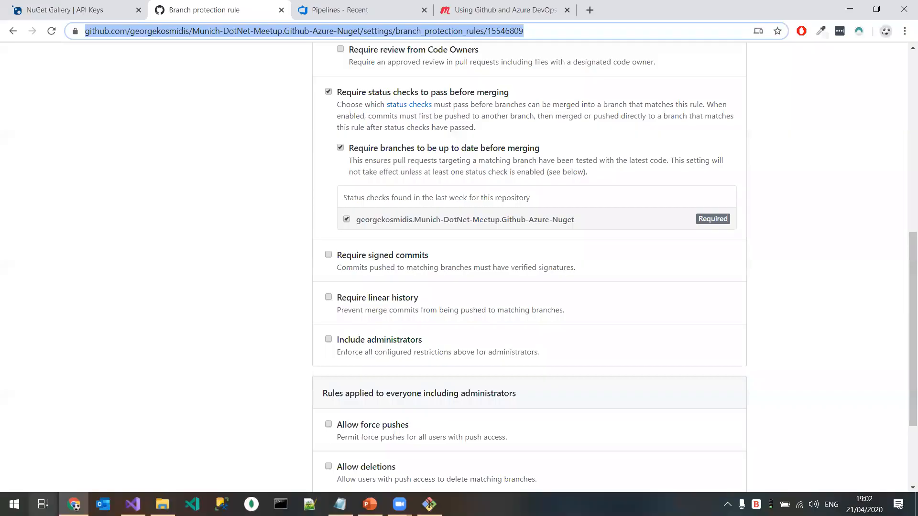
left_click(74, 505)
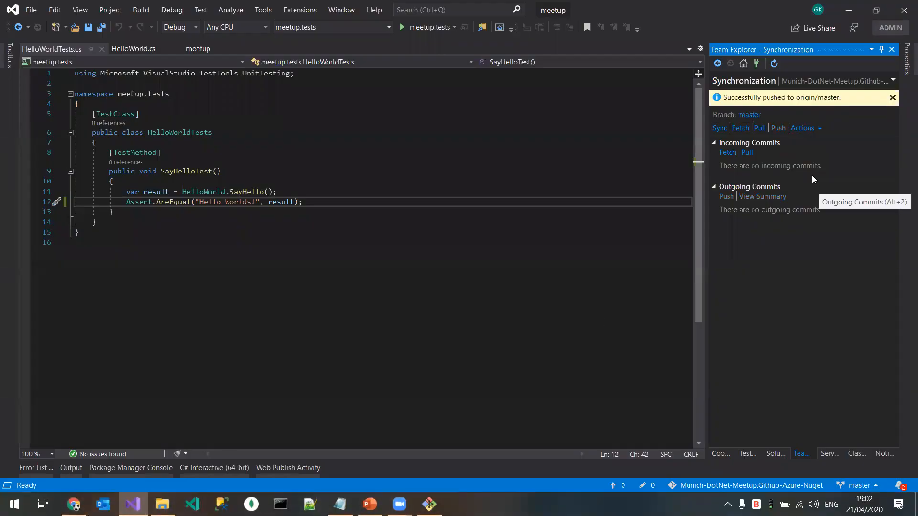
left_click(74, 504)
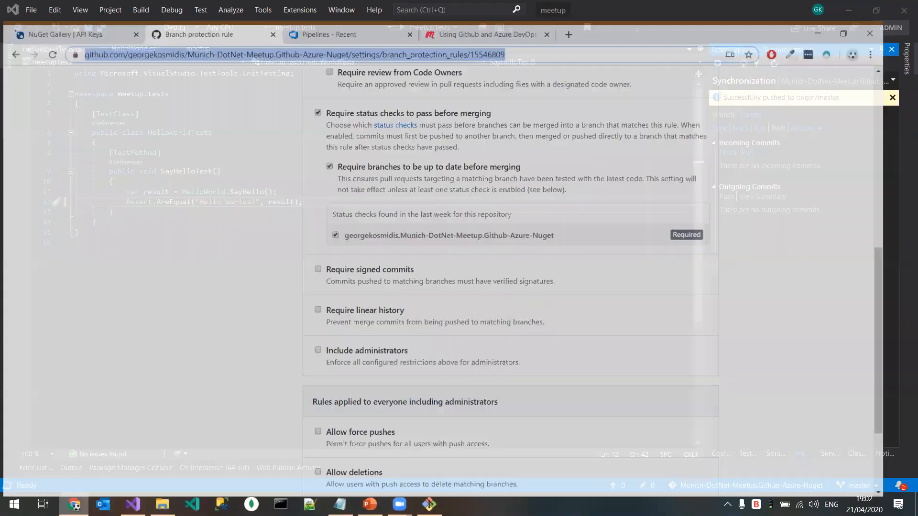
key("ctrl+Tab")
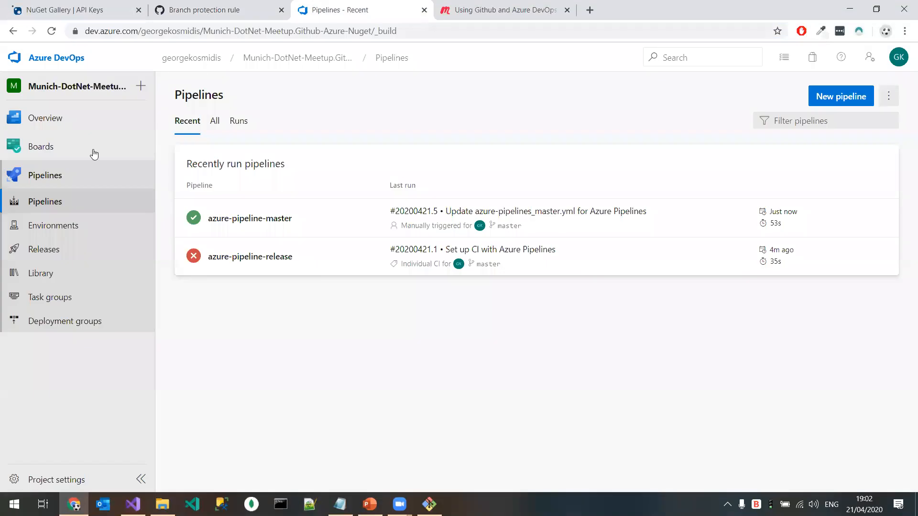
left_click(51, 202)
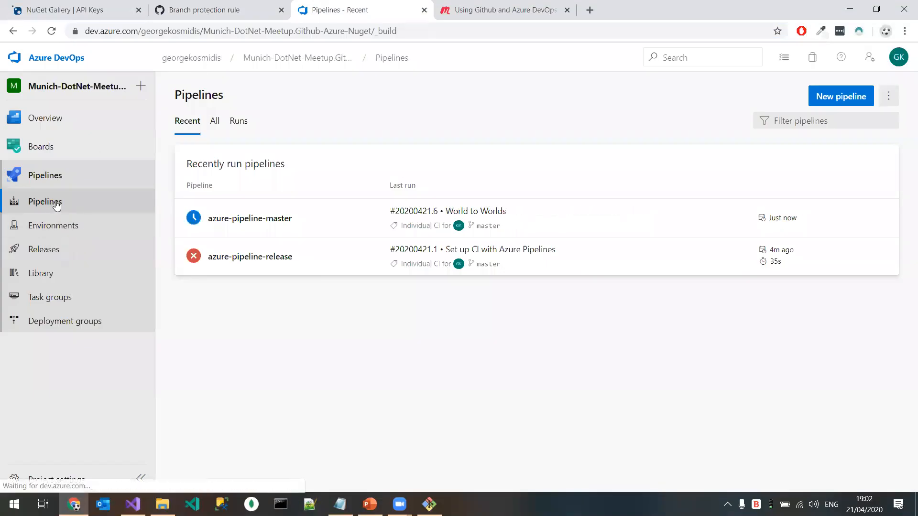
Step: Check the trigger in the YAML of azure-pipeline-master, and return to that pipeline's list of runs
left_click(259, 225)
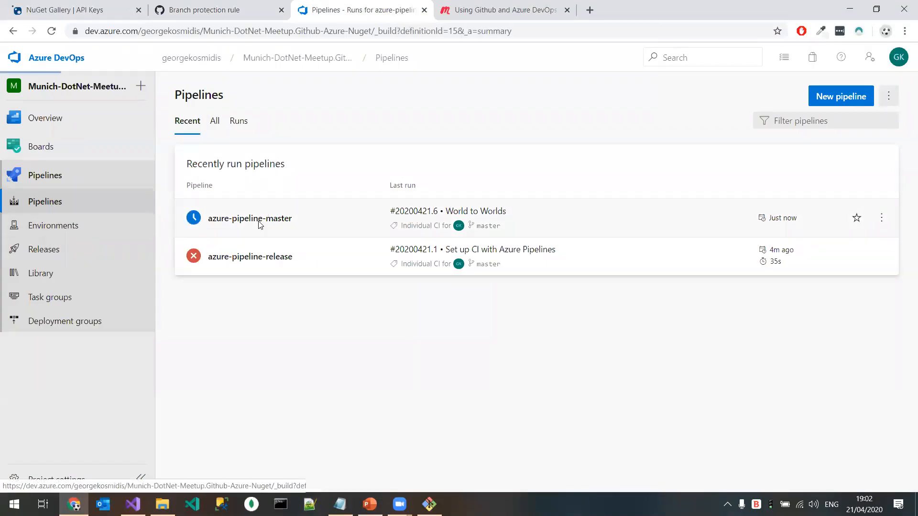
left_click(791, 97)
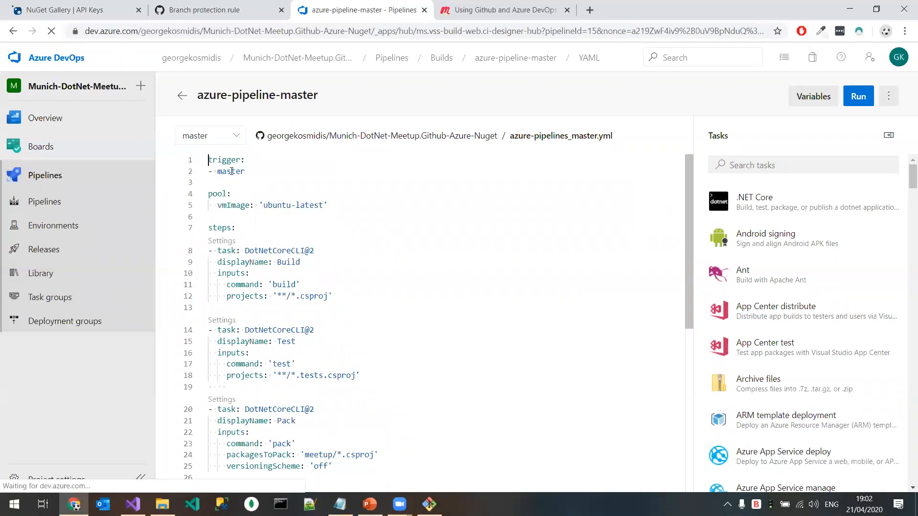
left_click(60, 178)
left_click(233, 218)
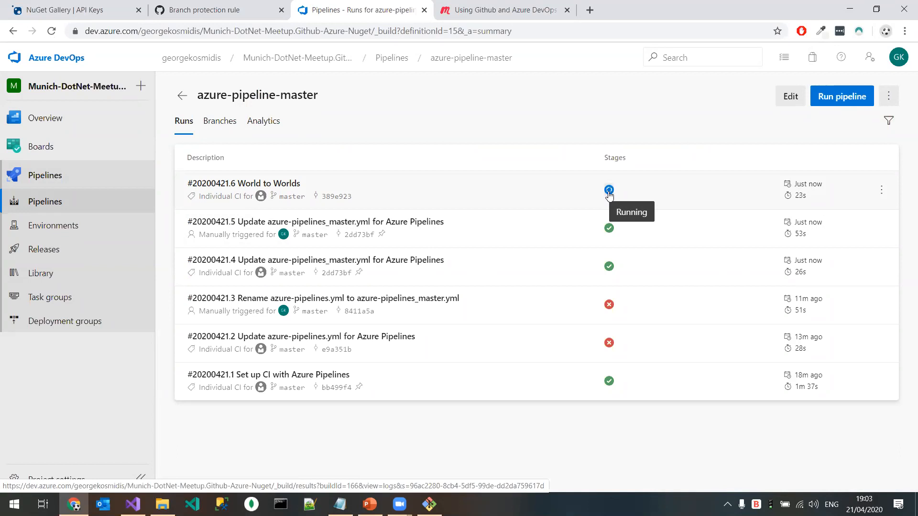
Step: Switch to Visual Studio, create and check out the local branch release/v1.0.0 from master, and push it to origin
left_click(211, 10)
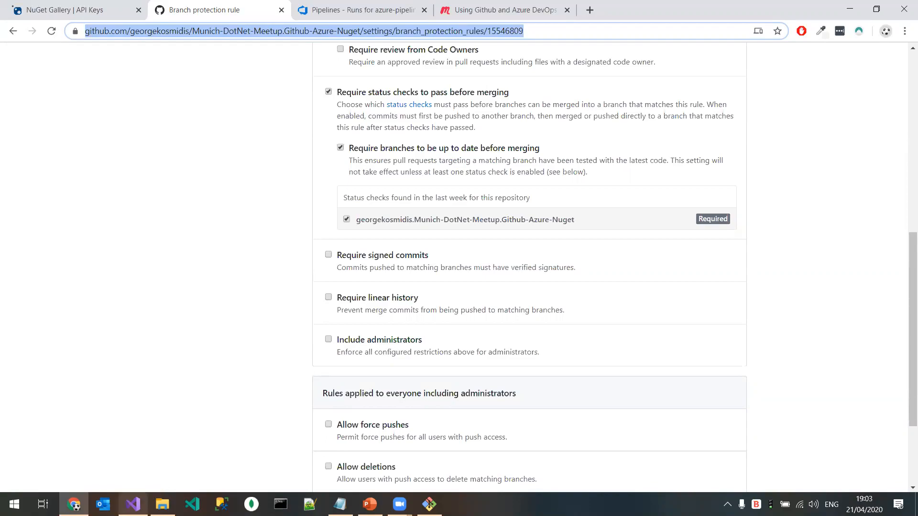
left_click(133, 504)
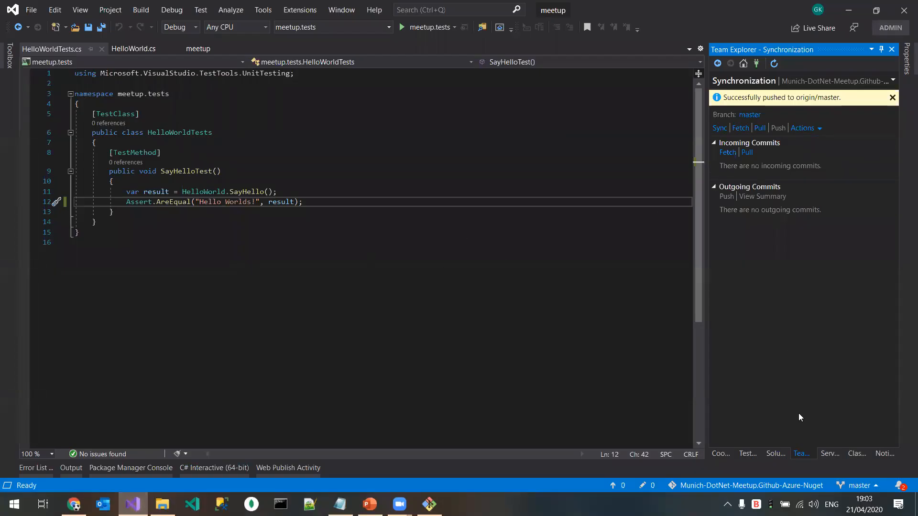
left_click(867, 486)
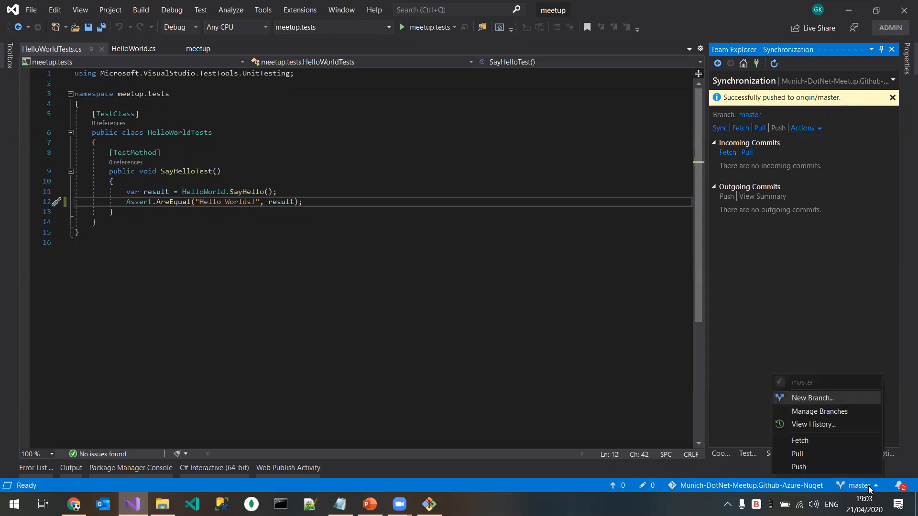
left_click(845, 416)
right_click(760, 155)
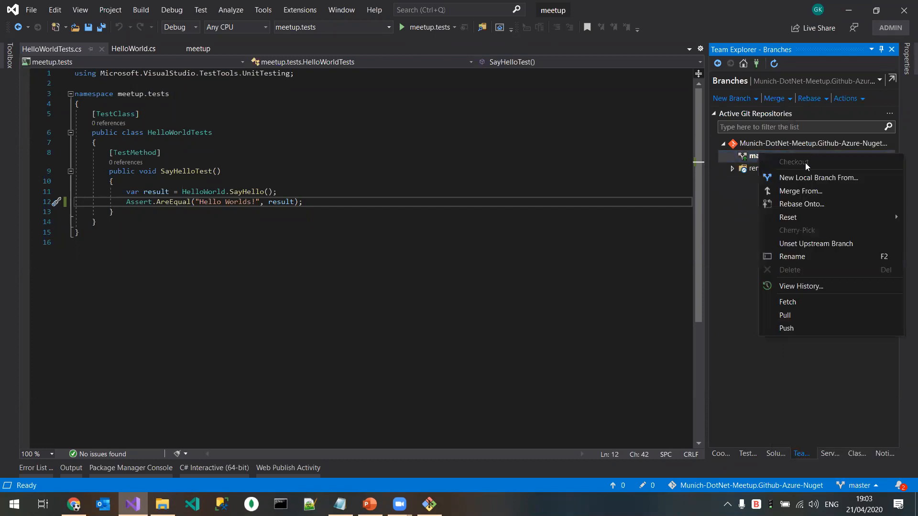
left_click(810, 181)
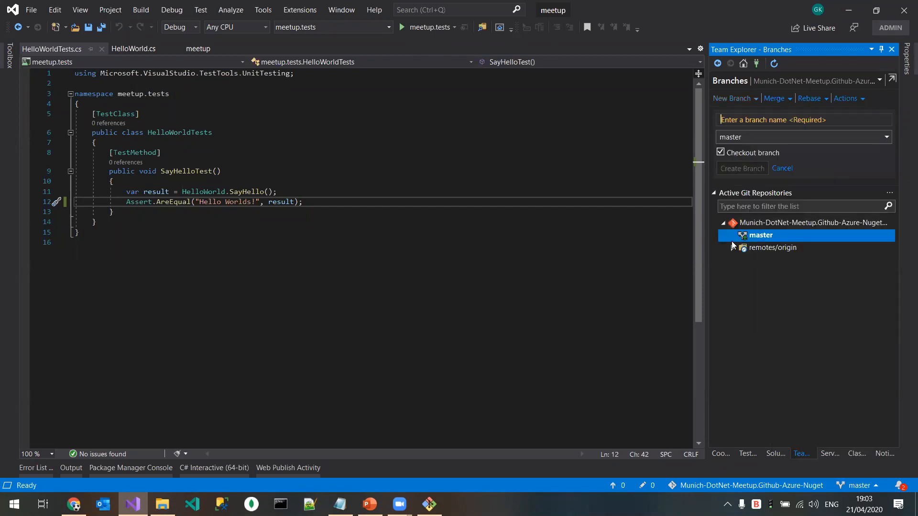
type("release/v")
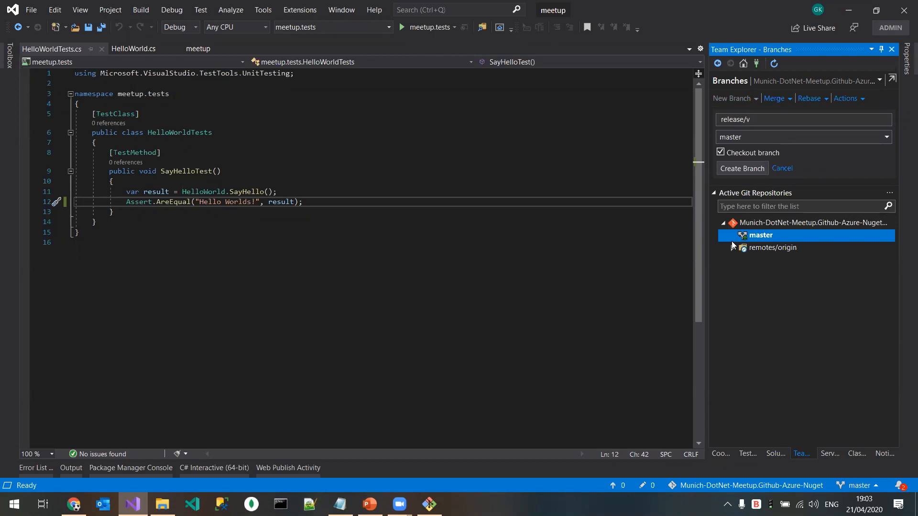
type("1.0.0")
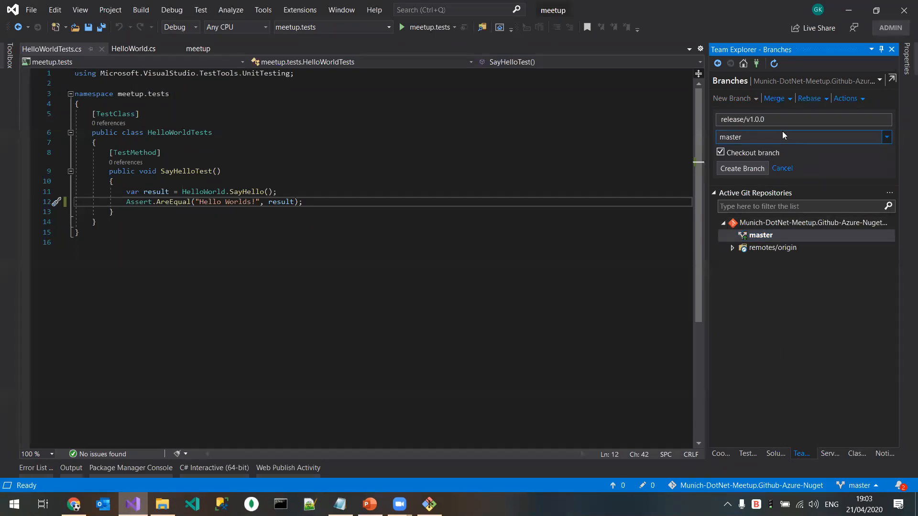
left_click(740, 171)
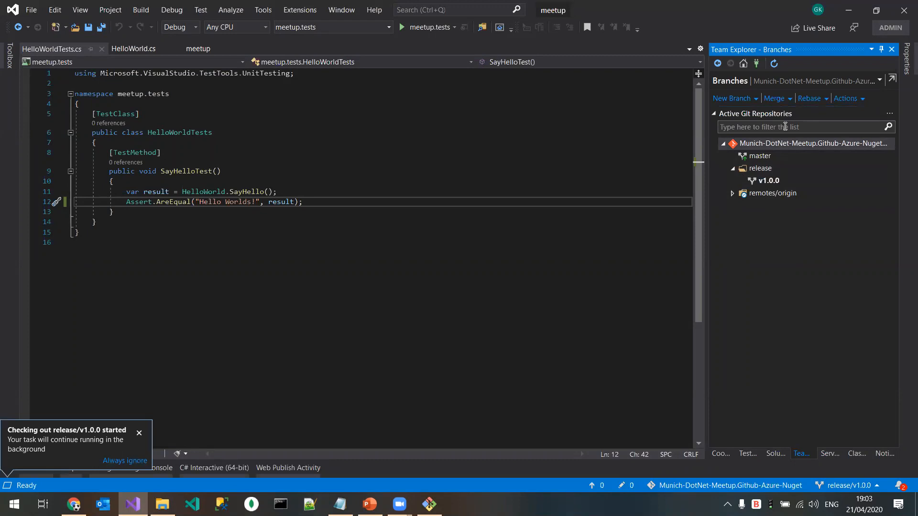
left_click(718, 64)
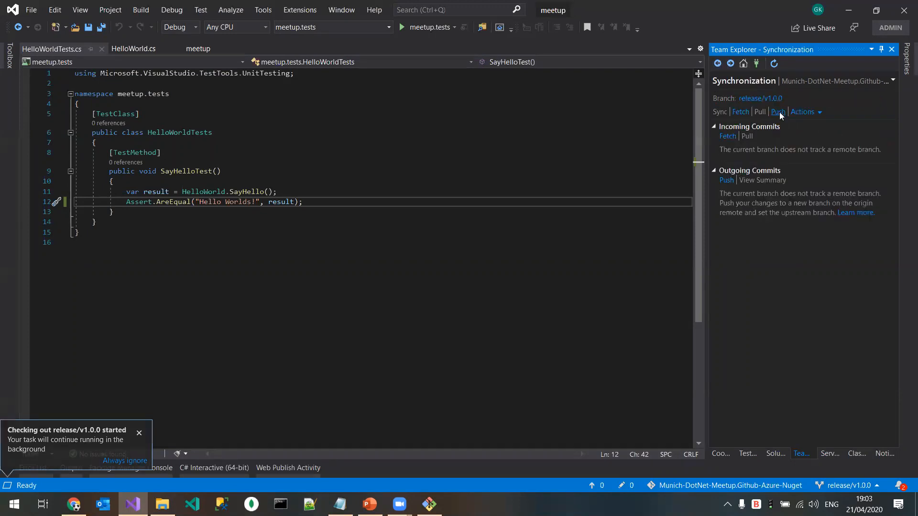
left_click(778, 112)
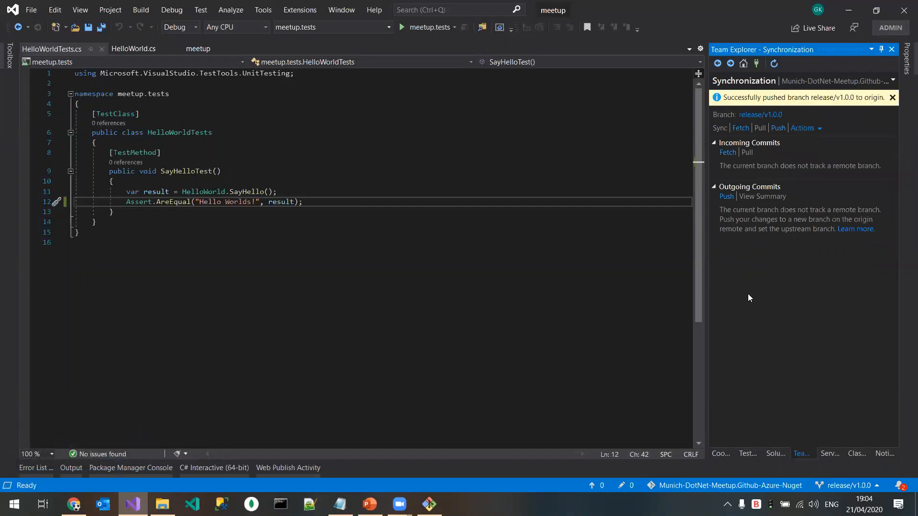
Step: Switch to Azure DevOps in Chrome and open the job log of azure-pipeline-release's run #20200421.2
left_click(74, 504)
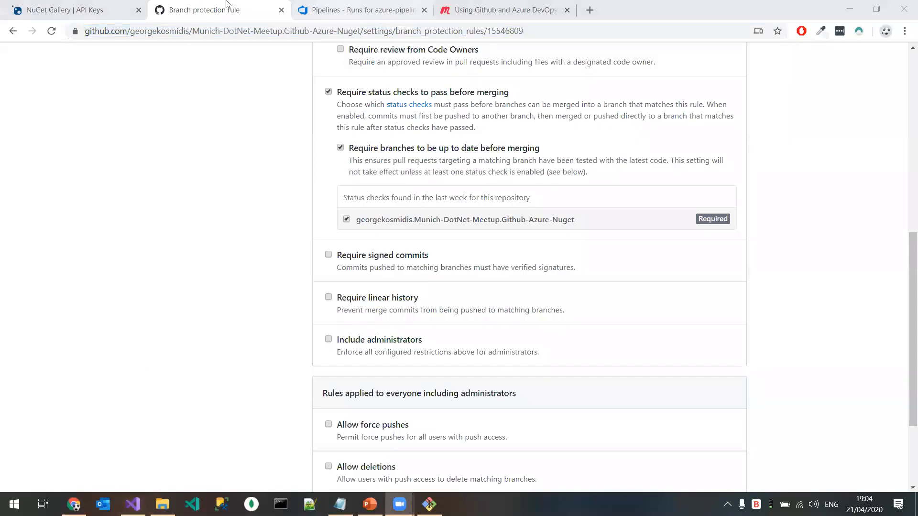
left_click(344, 10)
left_click(47, 201)
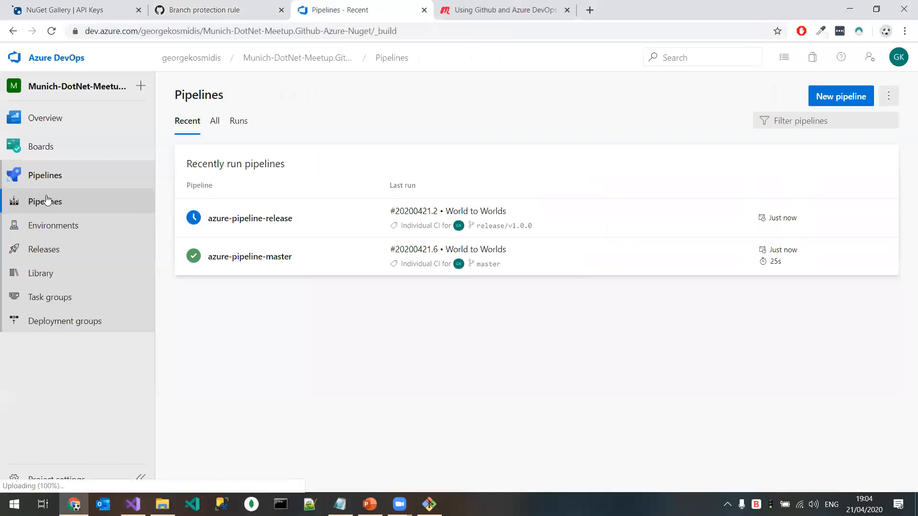
left_click(206, 219)
left_click(274, 195)
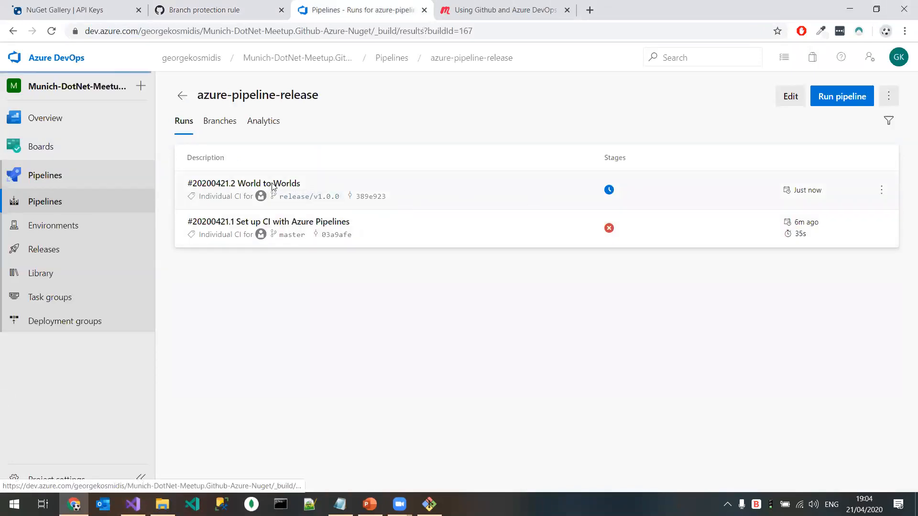
left_click(269, 340)
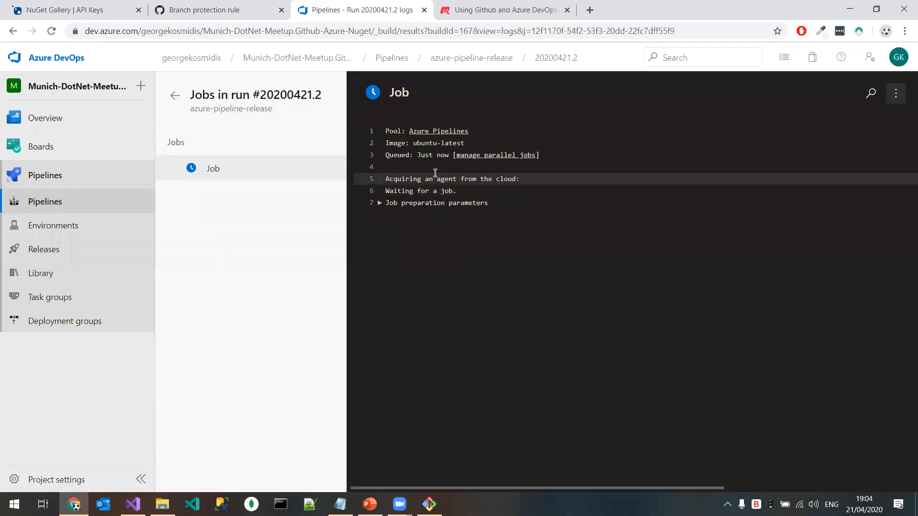
Step: Return to the pipelines list and reopen the job of azure-pipeline-release's run #20200421.2 to follow its tasks
left_click(66, 210)
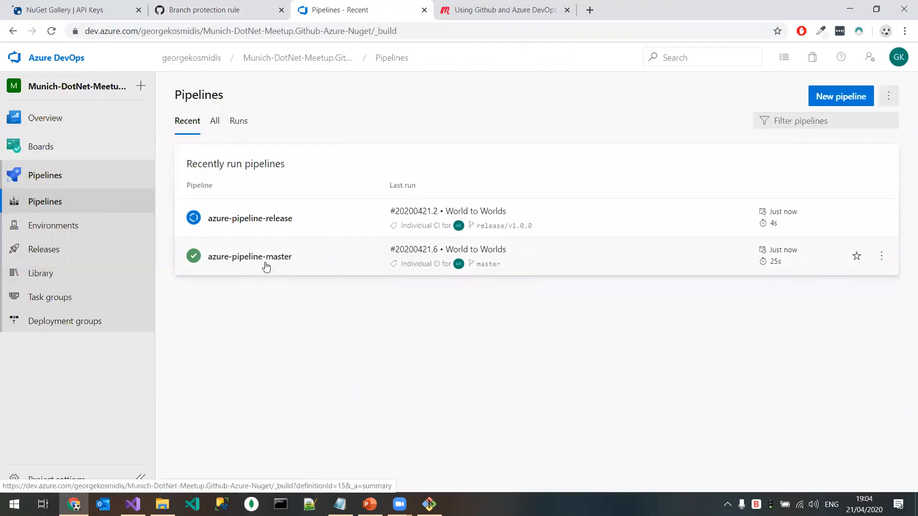
left_click(265, 218)
left_click(279, 185)
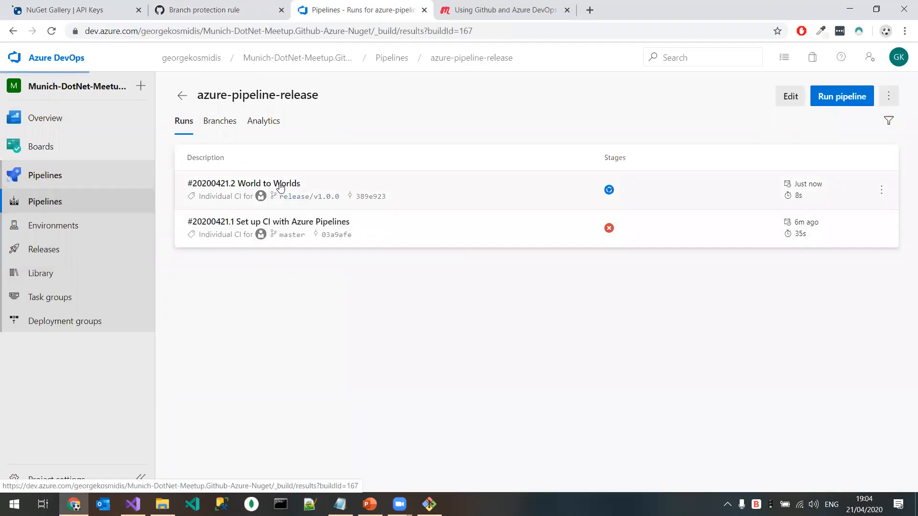
left_click(281, 336)
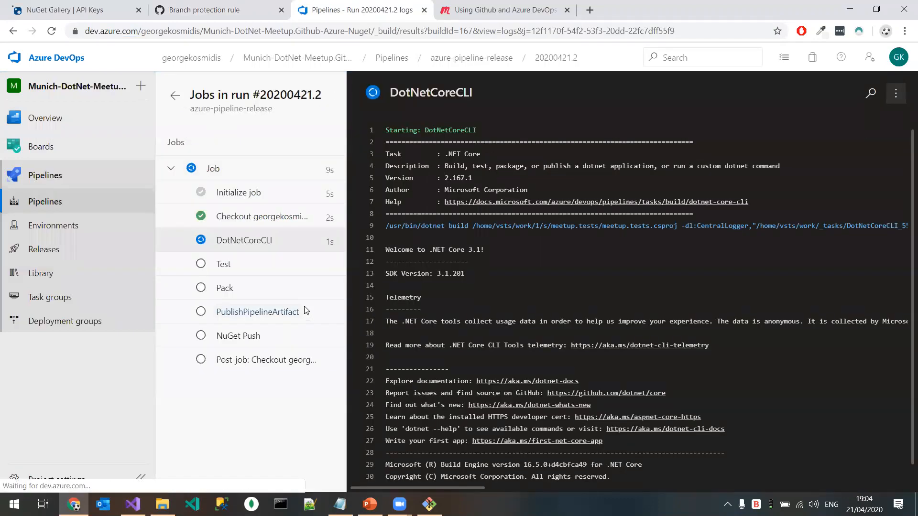
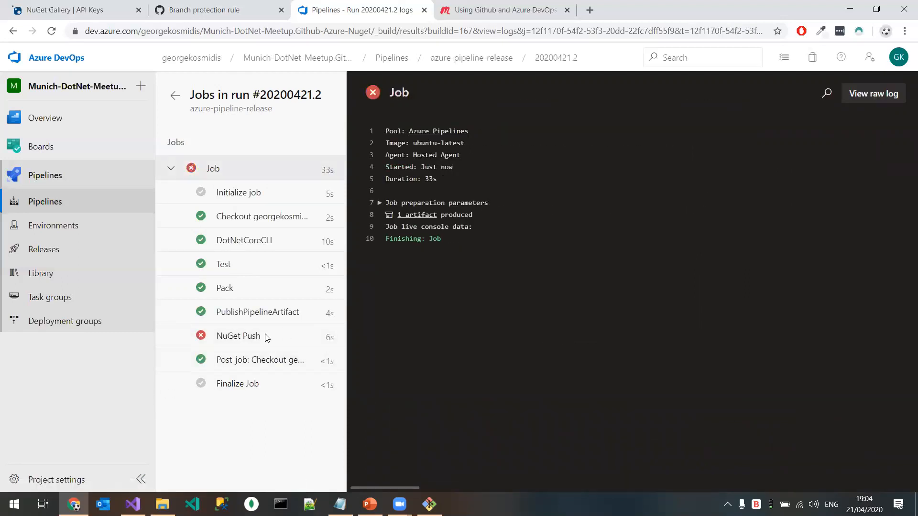
Step: Examine the error log of the NuGet Push task in azure-pipeline-release's run #20200421.2
left_click(249, 337)
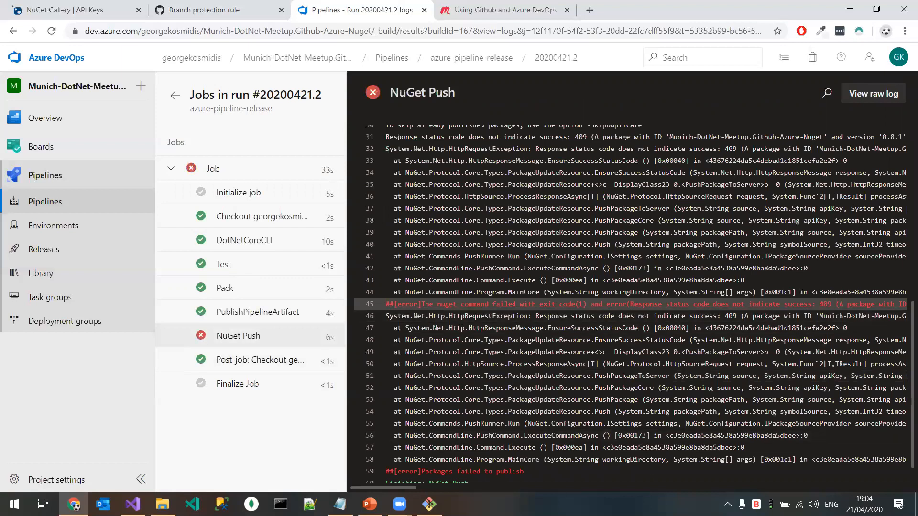
mouse_move(395, 488)
left_mouse_down()
mouse_move(450, 485)
mouse_move(386, 486)
left_mouse_up()
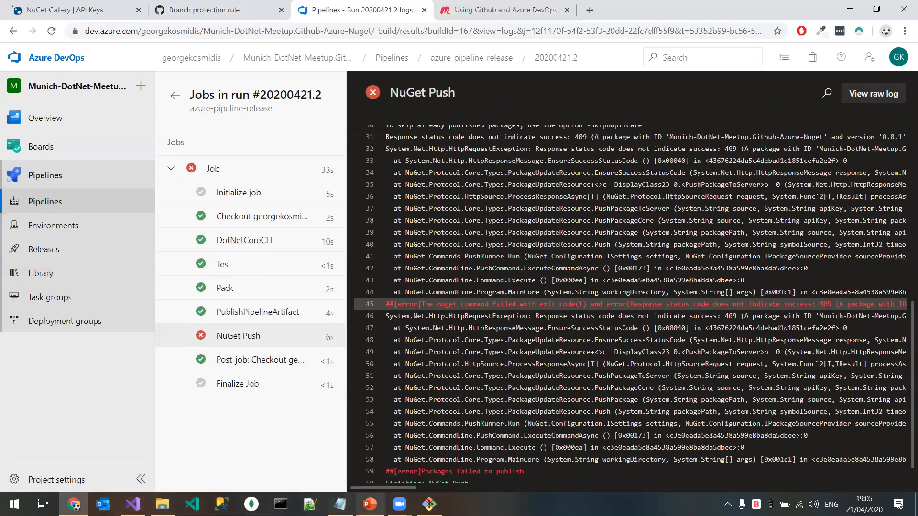
Step: Switch to Visual Studio, enter "1." as the package version in the meetup project's properties, and close the properties page
left_click(133, 503)
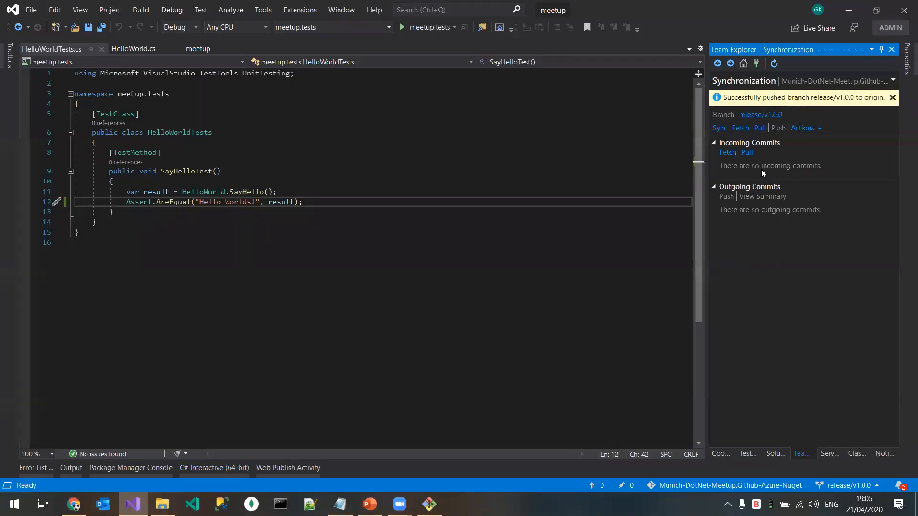
left_click(775, 453)
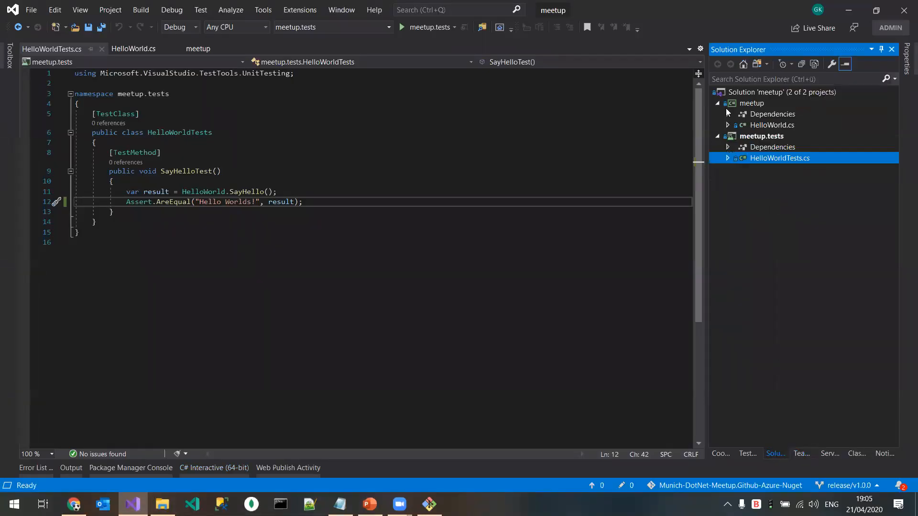
right_click(759, 136)
left_click(752, 103)
right_click(752, 103)
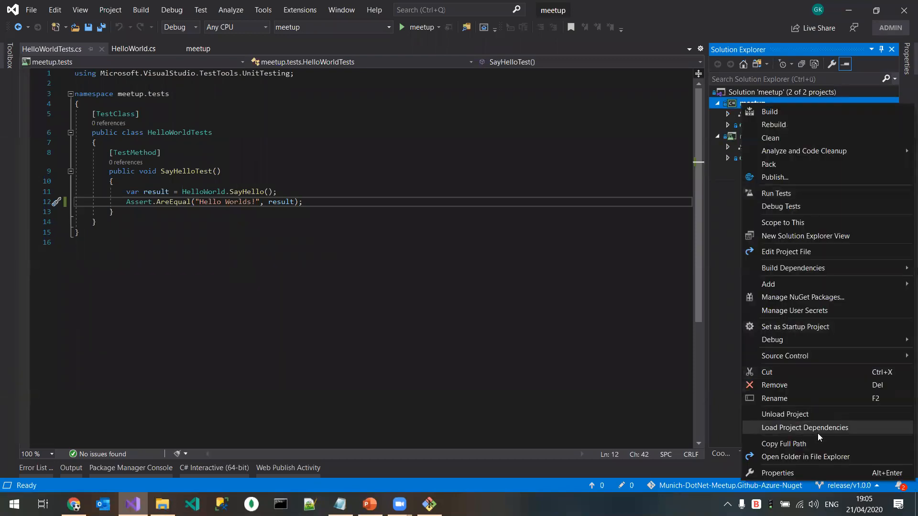
left_click(813, 471)
key("ctrl+a")
type("1")
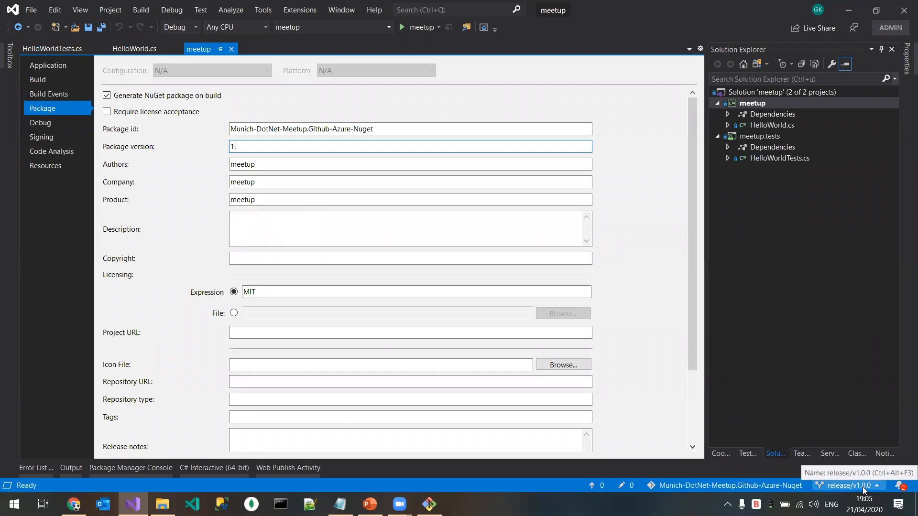
left_click(232, 50)
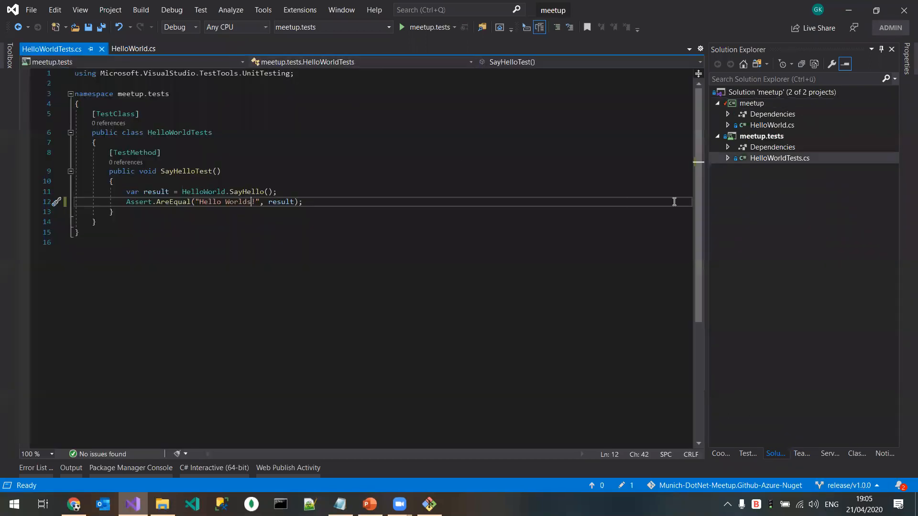
Step: Check out the master branch, set the meetup project's package version to 1.0.0, save, and close the project's properties
left_click(848, 486)
key("Escape")
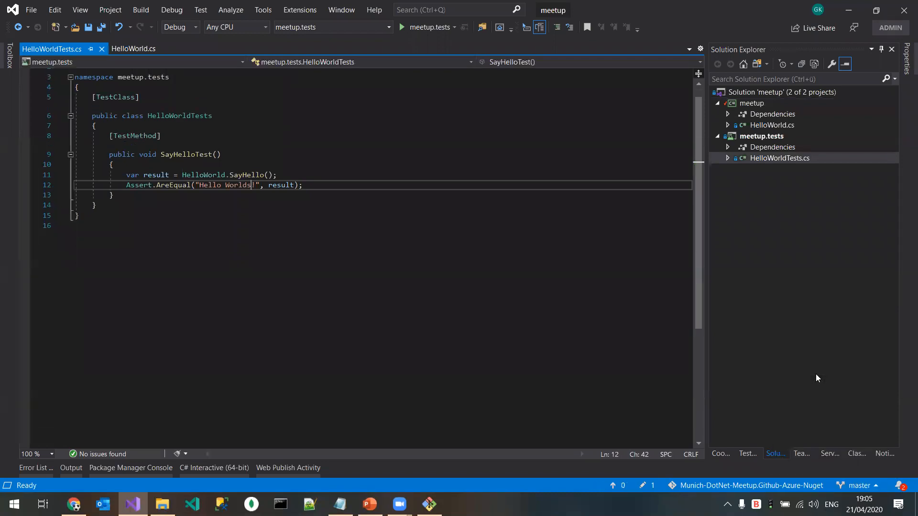
right_click(757, 102)
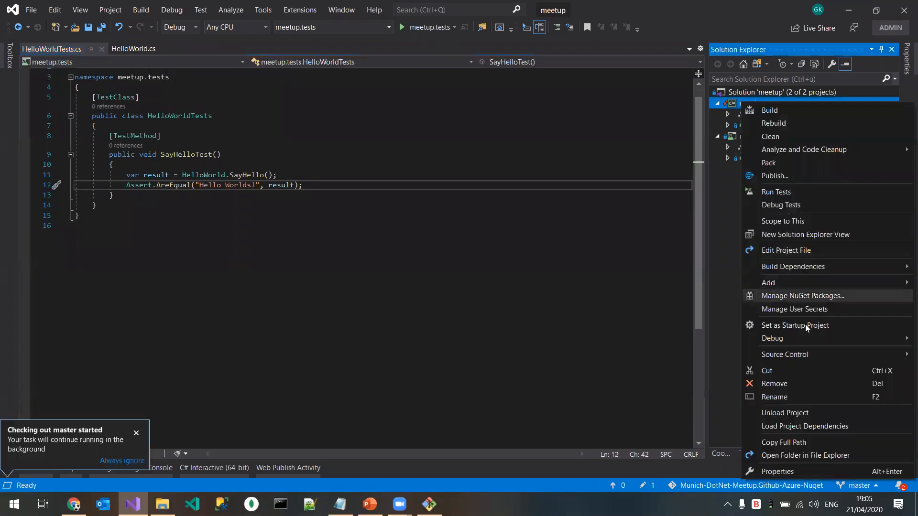
left_click(825, 472)
left_click(271, 148)
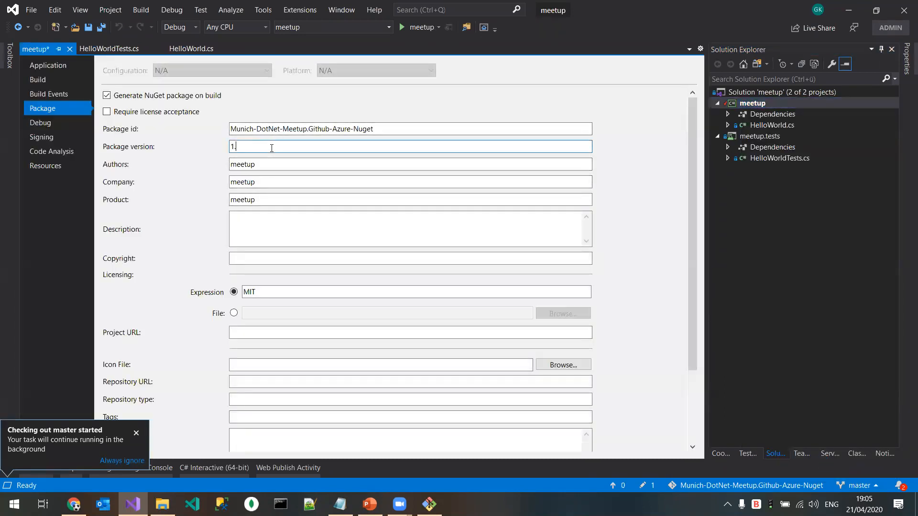
type("0.")
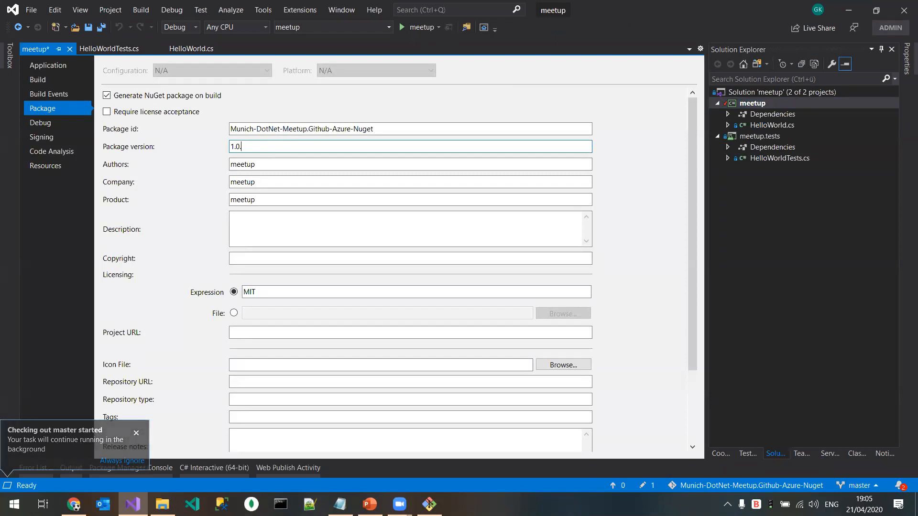
type("0")
scroll(282, 410, "down", 2)
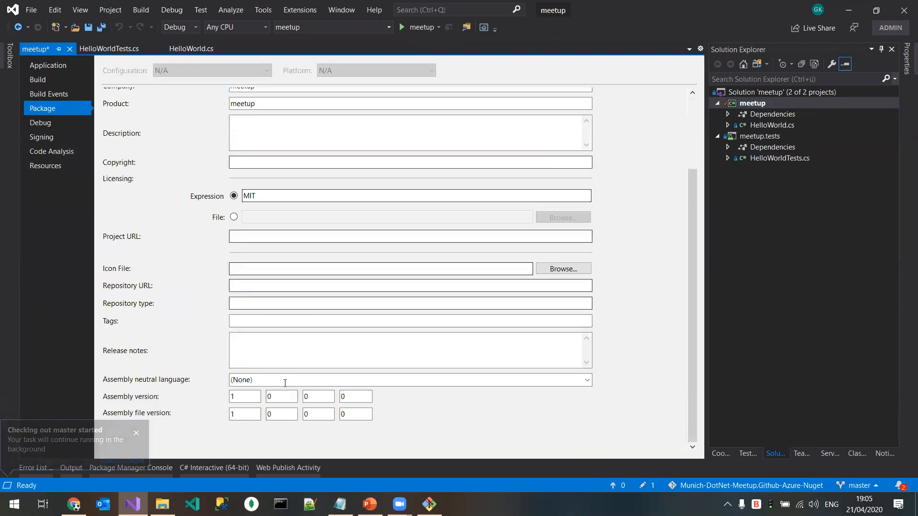
key("ctrl+s")
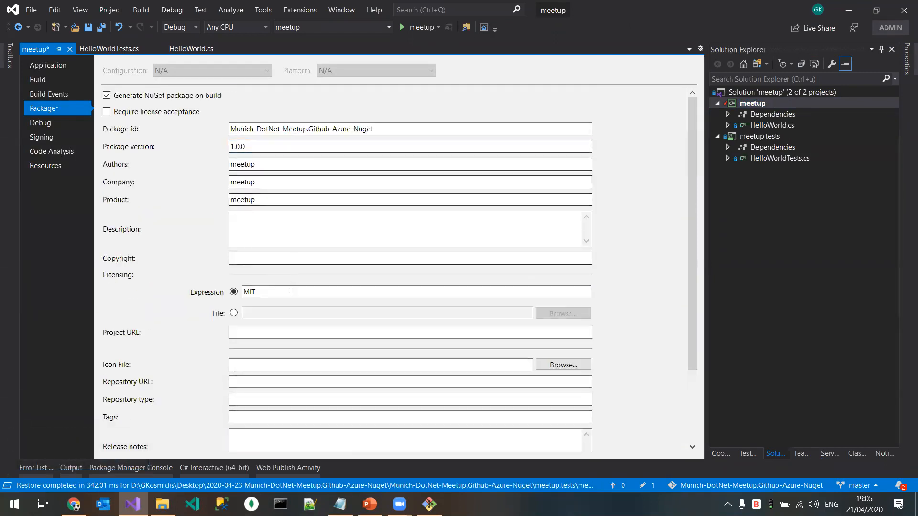
left_click(67, 49)
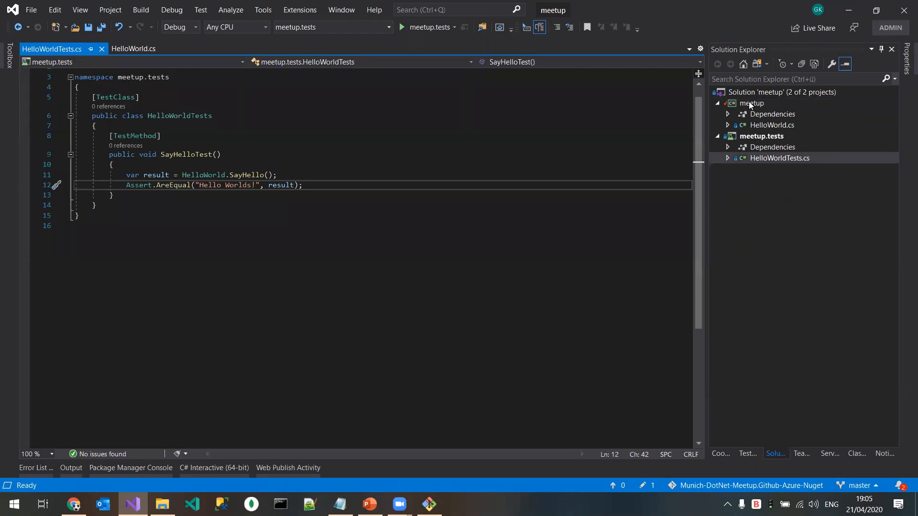
Step: Commit the meetup.csproj change on master with the message v1.0.0 and push it to origin
left_click(805, 455)
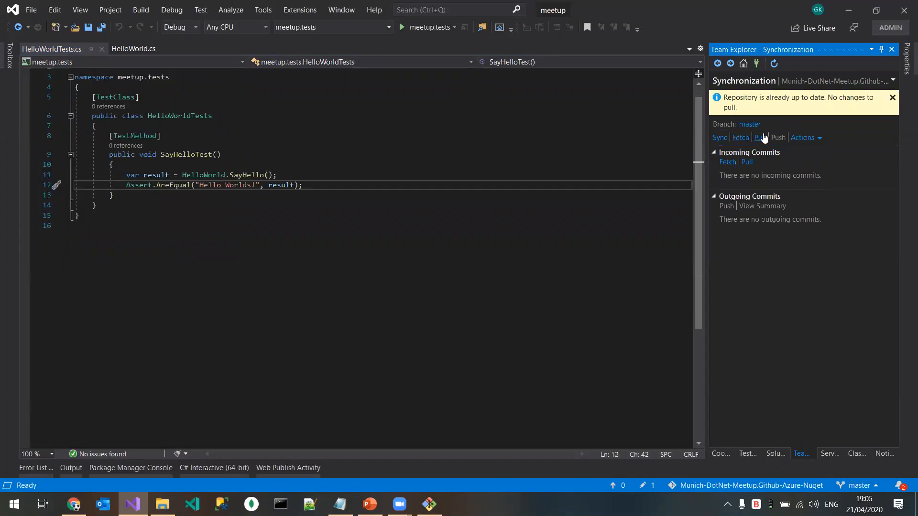
left_click(719, 64)
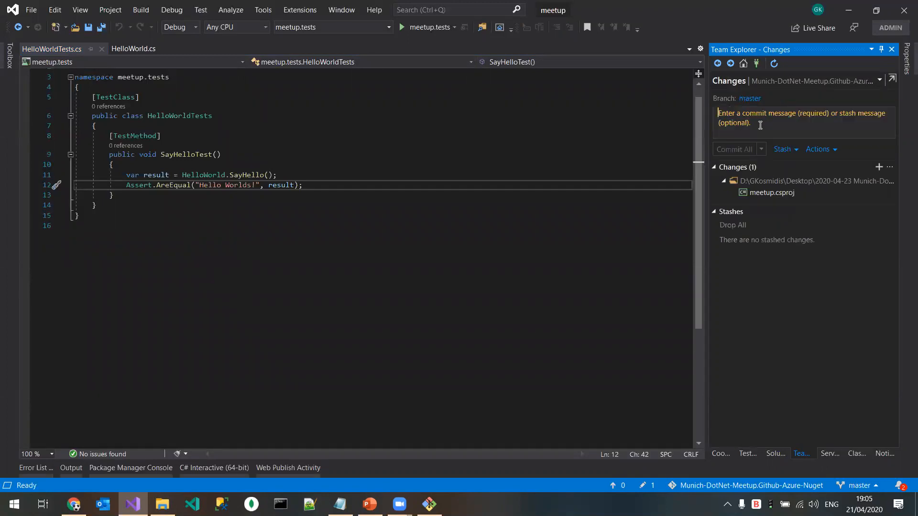
type("v1.0.")
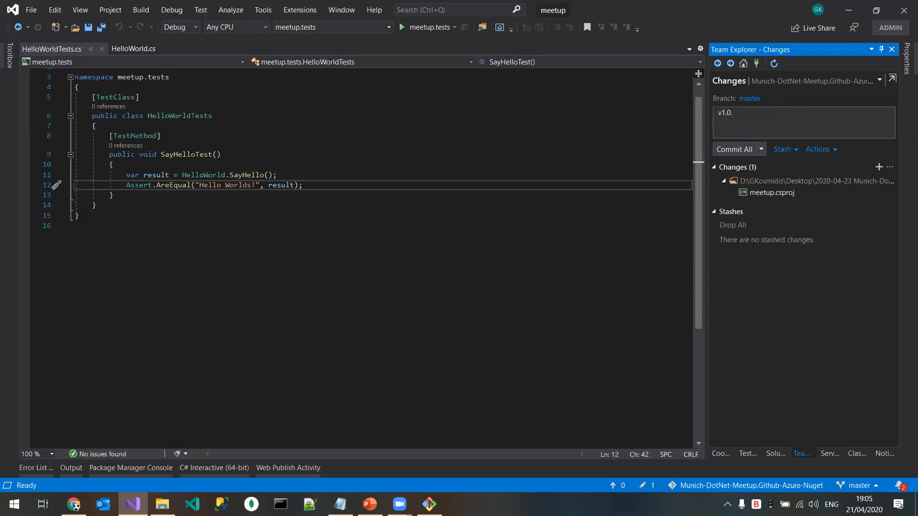
type("0")
left_click(734, 149)
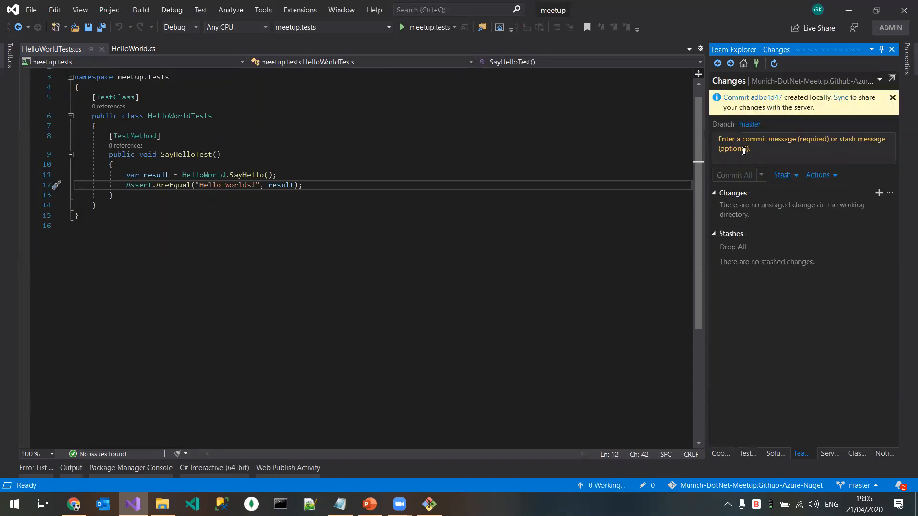
left_click(841, 98)
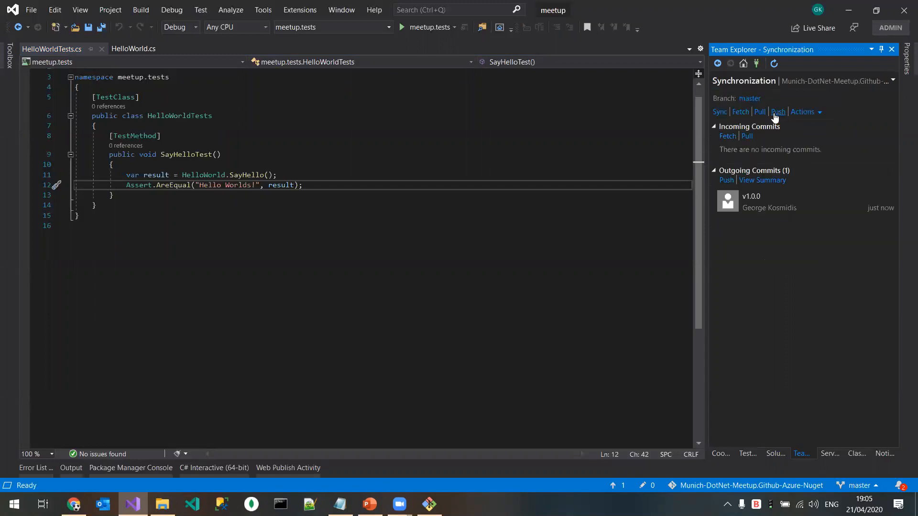
left_click(777, 109)
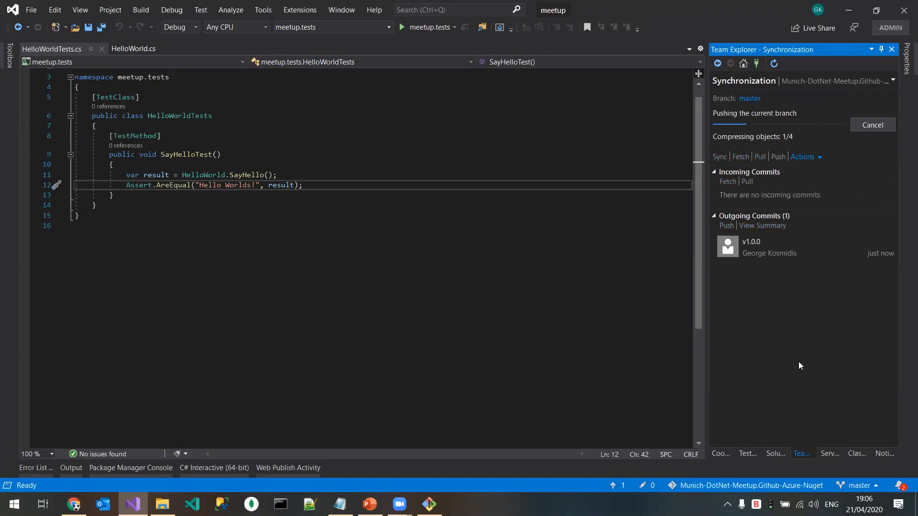
Step: Create and check out the local branch release/1.0.0 from master, and push it to origin
left_click(854, 486)
left_click(834, 401)
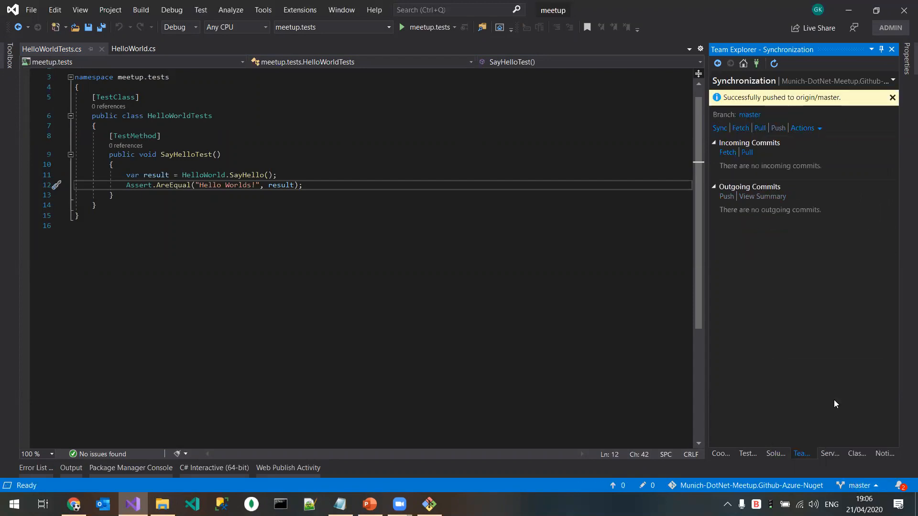
type("release/1.0.0")
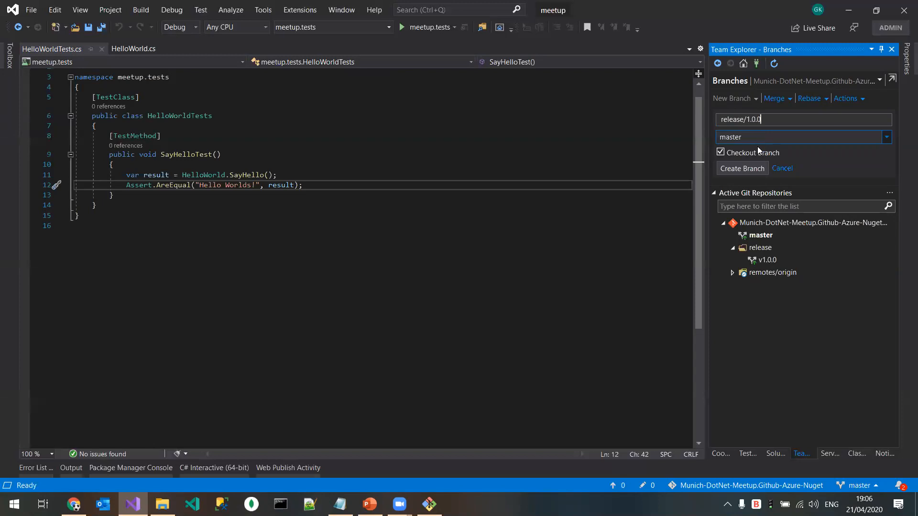
left_click(747, 170)
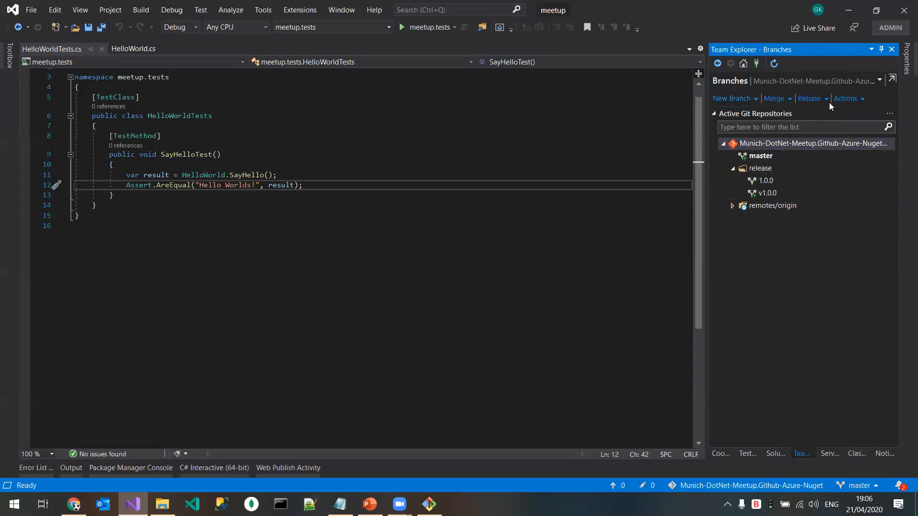
right_click(773, 182)
left_click(758, 181)
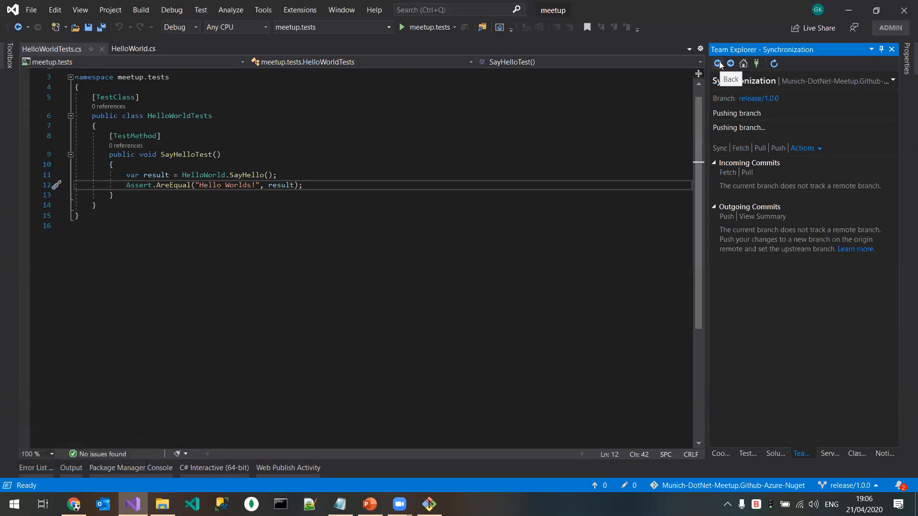
Step: Switch to Azure DevOps in Chrome and open the job log of azure-pipeline-release's run #20200421.3 to follow its tasks
left_click(74, 505)
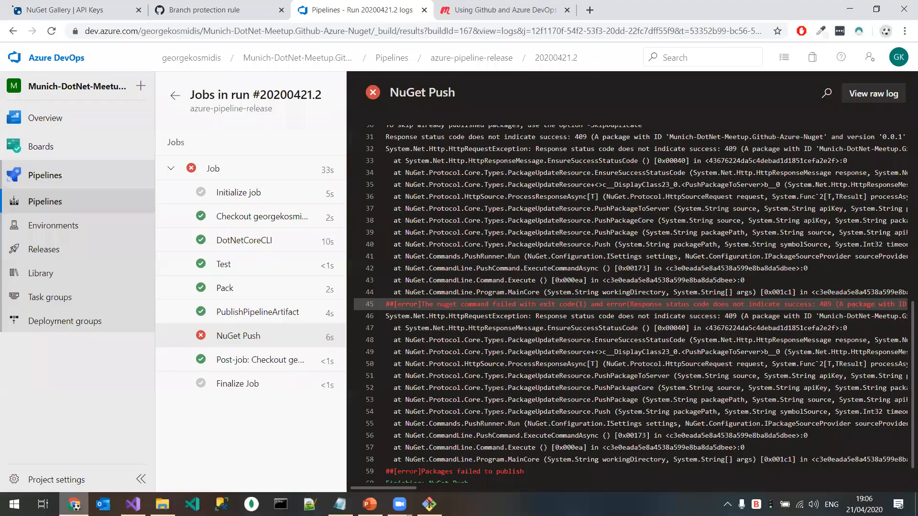
left_click(53, 204)
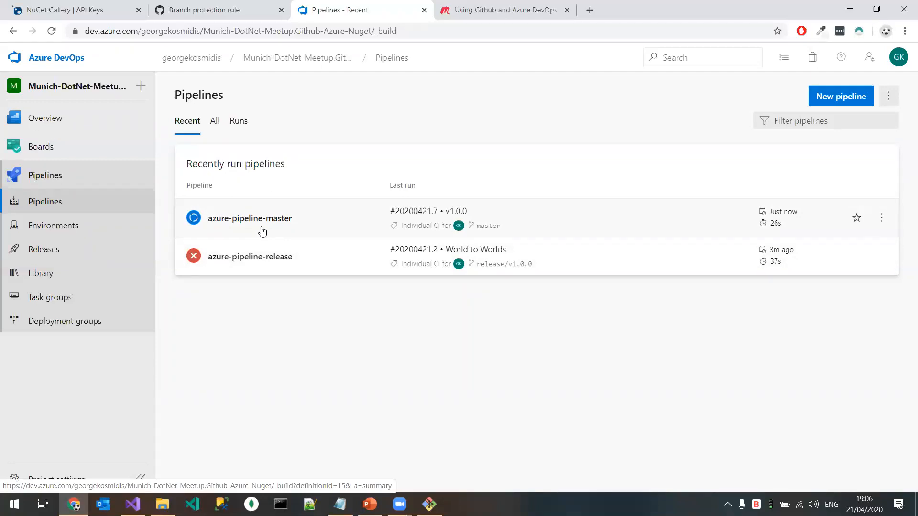
left_click(253, 264)
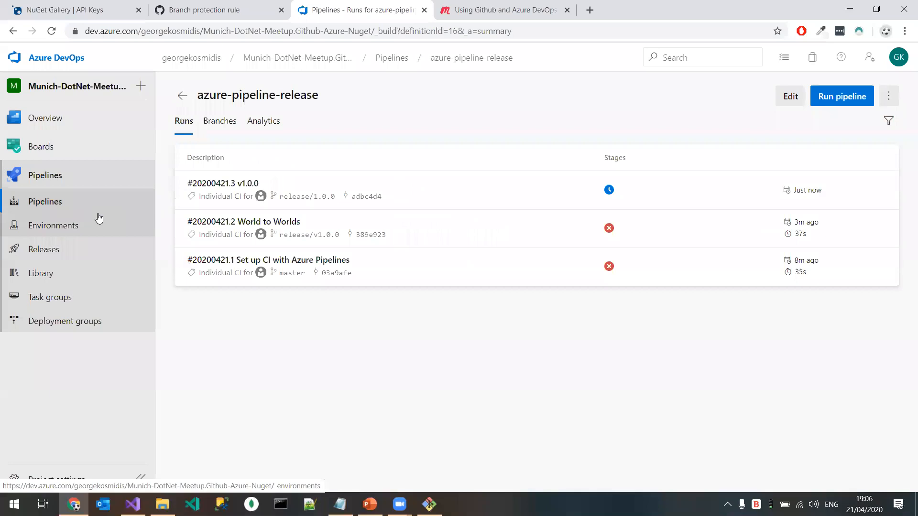
left_click(86, 201)
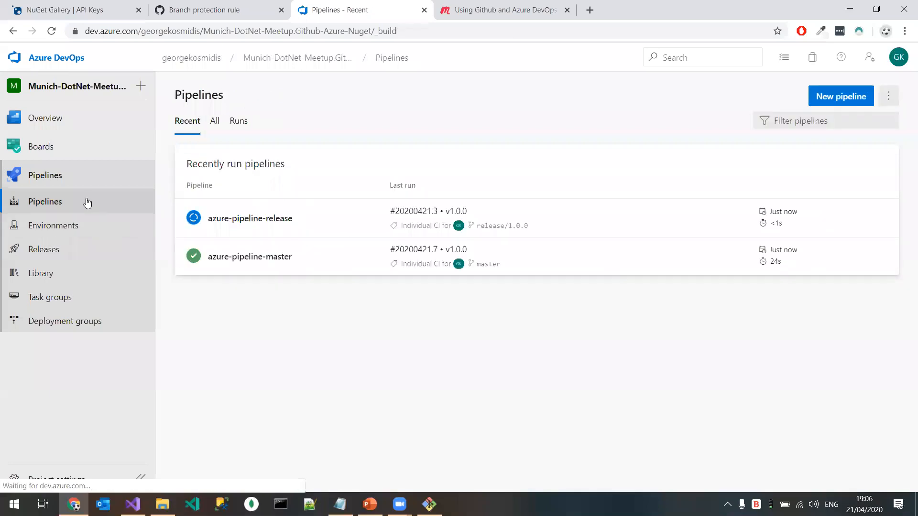
left_click(274, 221)
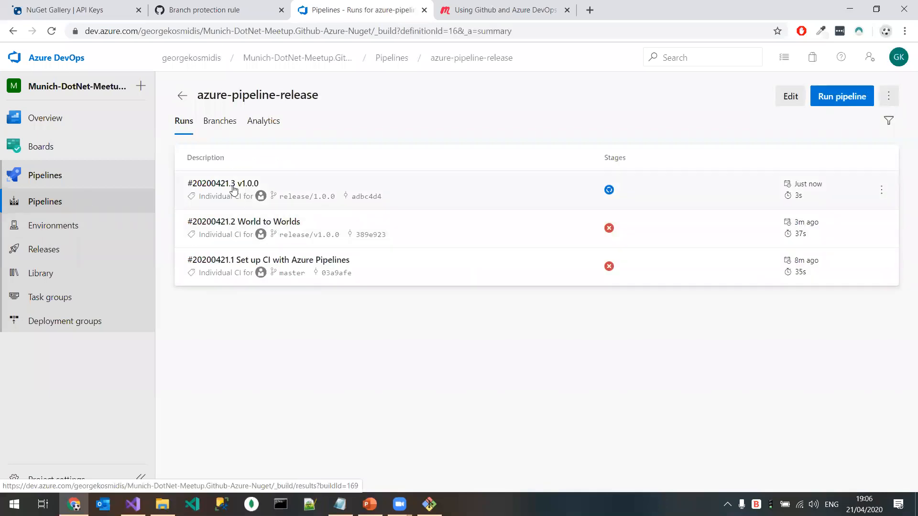
left_click(235, 186)
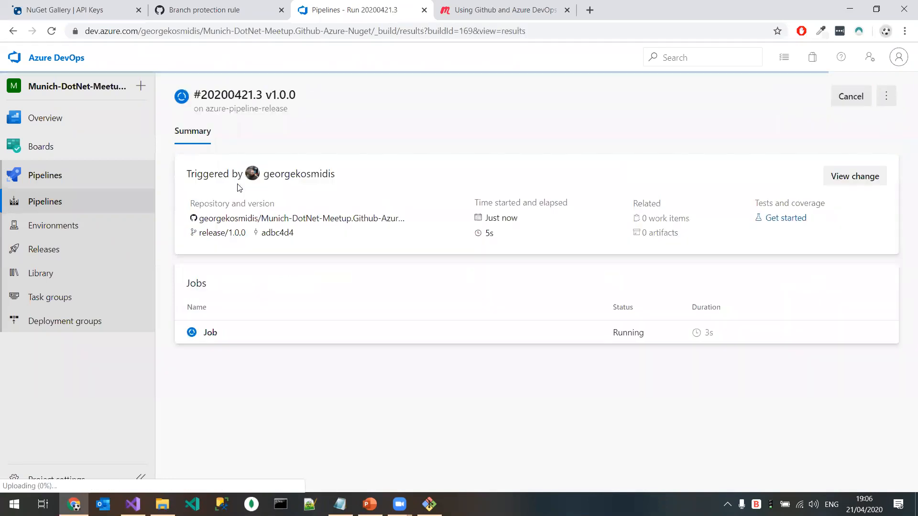
left_click(272, 333)
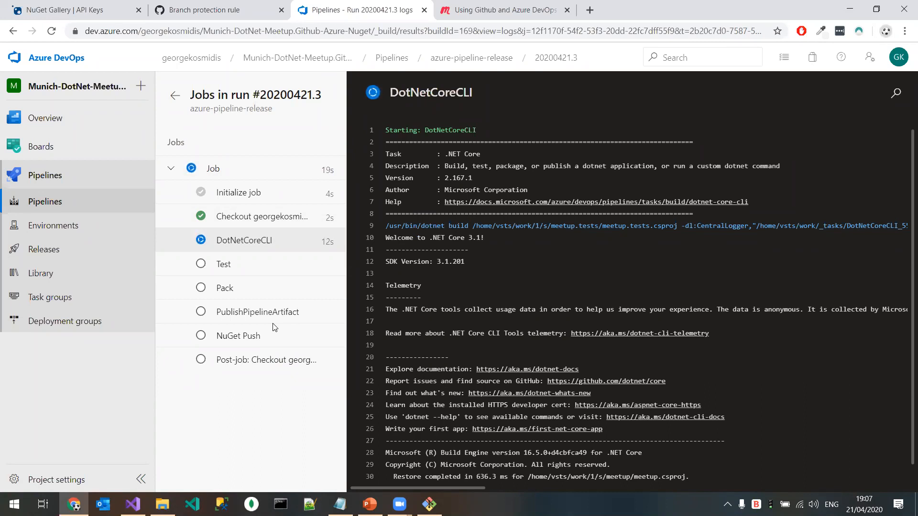
Step: Switch to Visual Studio and open the NuGet Package Manager for the meetup project
left_click(133, 504)
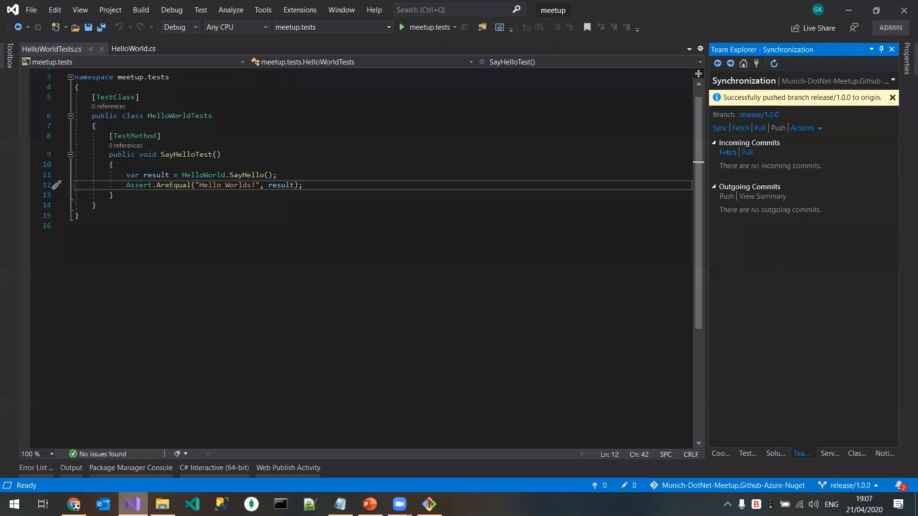
left_click(776, 453)
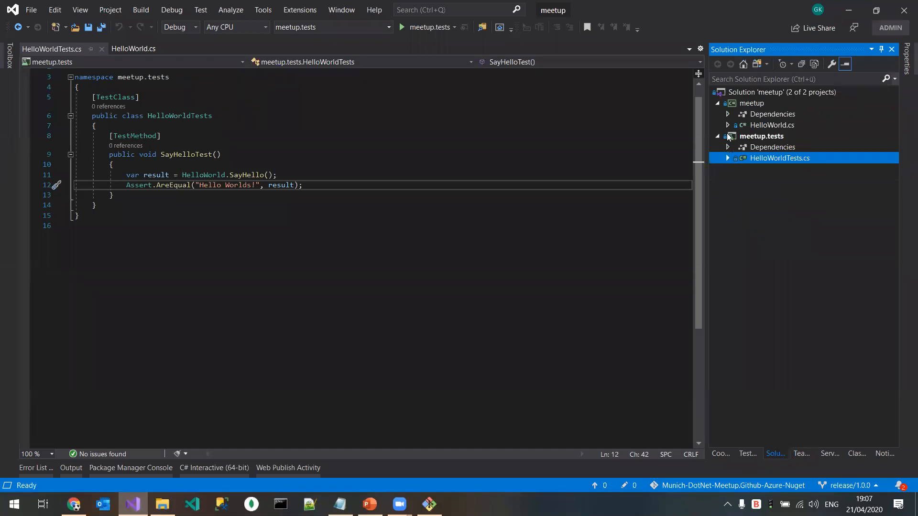
right_click(744, 107)
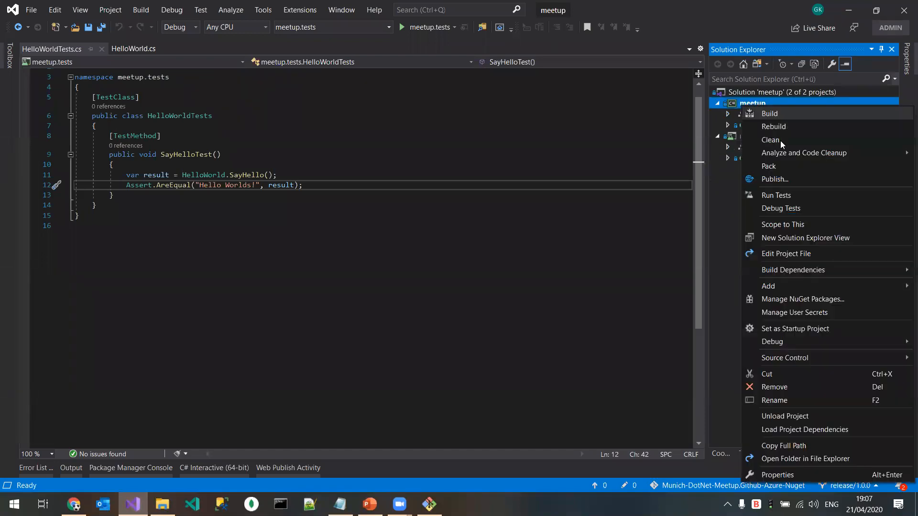
left_click(795, 328)
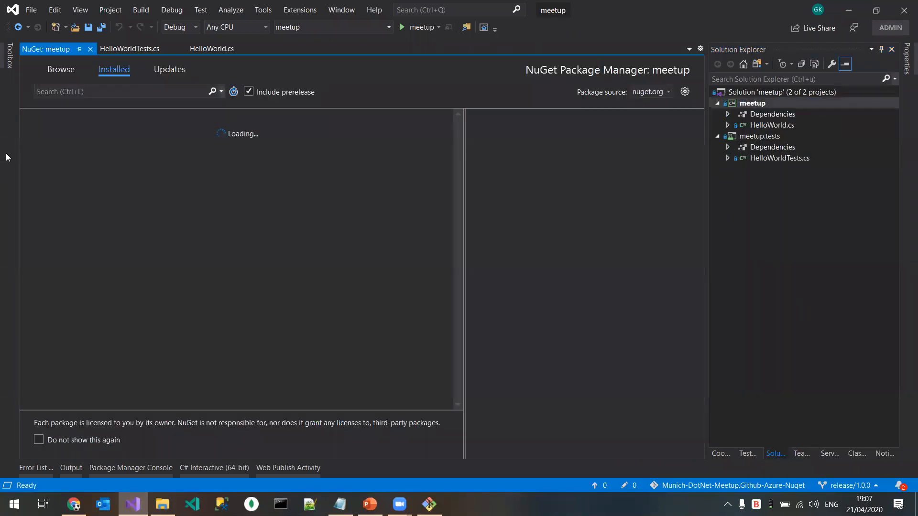
Step: Search nuget.org for the package Munich-DotNet-Meetup.Github-Azure-Nuget, prereleases included, and open its details to check the offered version
left_click(340, 504)
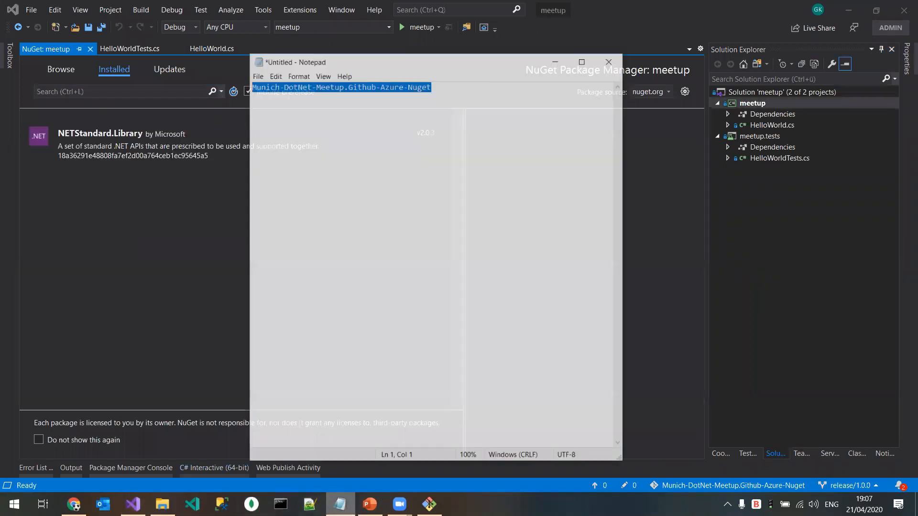
left_click(339, 504)
left_click(131, 91)
type("Munich-DotNet-Meetup.Github-Azure-Nuget")
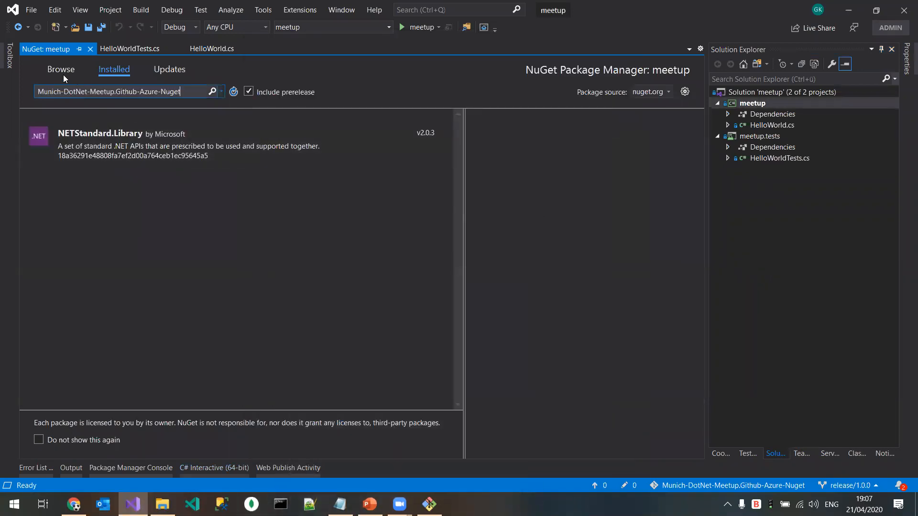
left_click(62, 70)
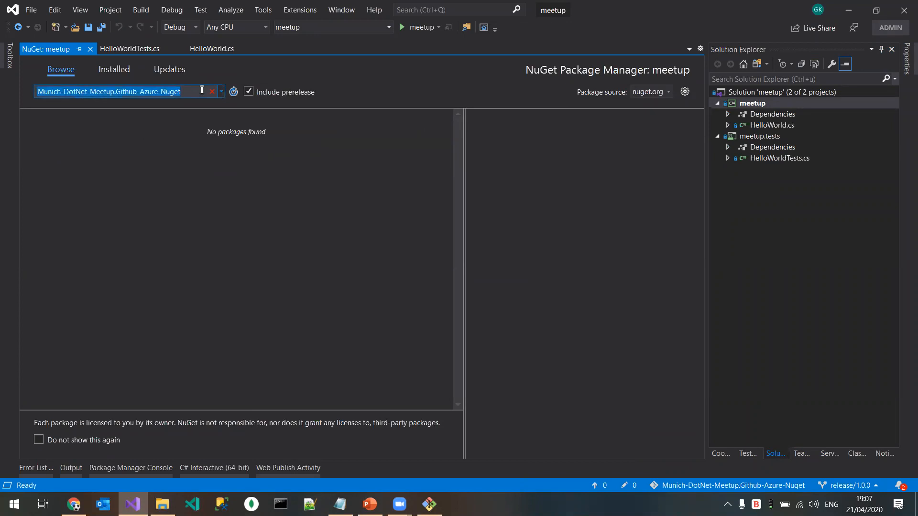
left_click(198, 135)
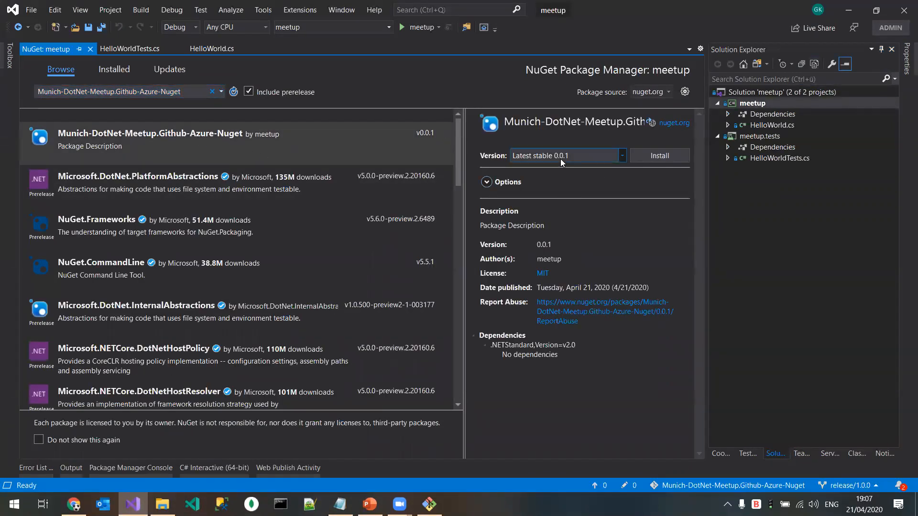
Step: Switch to the NuGet Gallery in Chrome and check the latest version of Munich-DotNet-Meetup.Github-Azure-Nuget among the account's published packages
left_click(850, 6)
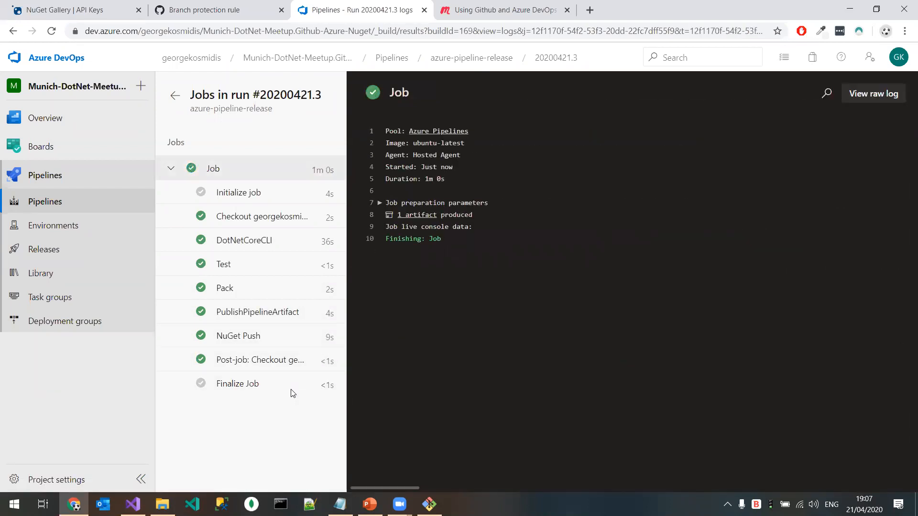
left_click(90, 15)
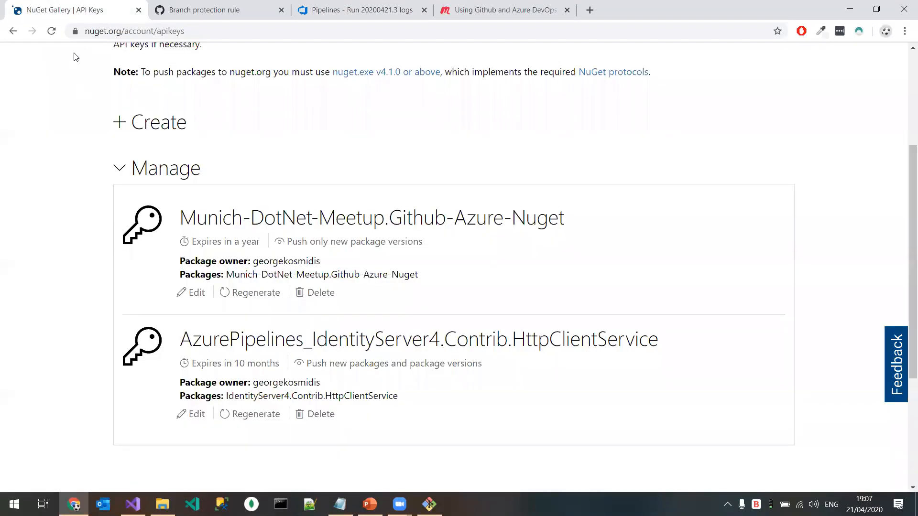
scroll(158, 287, "up", 3)
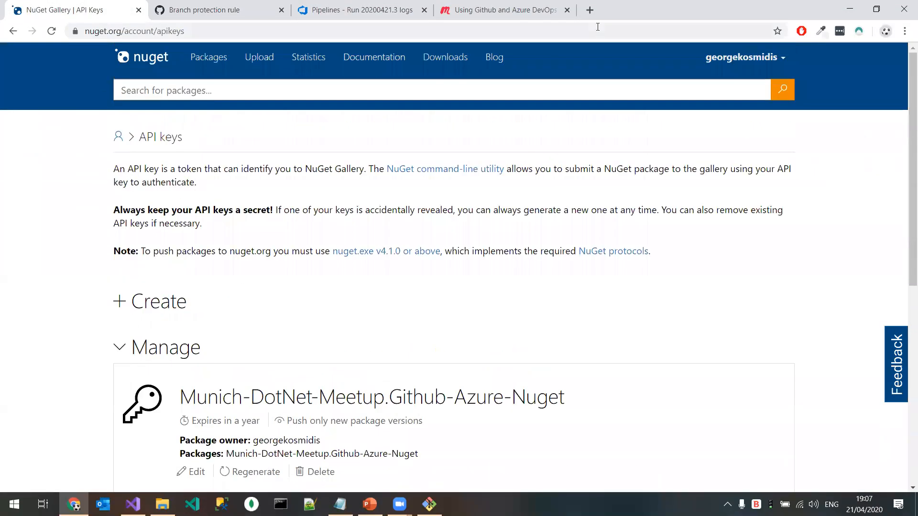
left_click(745, 57)
left_click(700, 233)
left_click(248, 205)
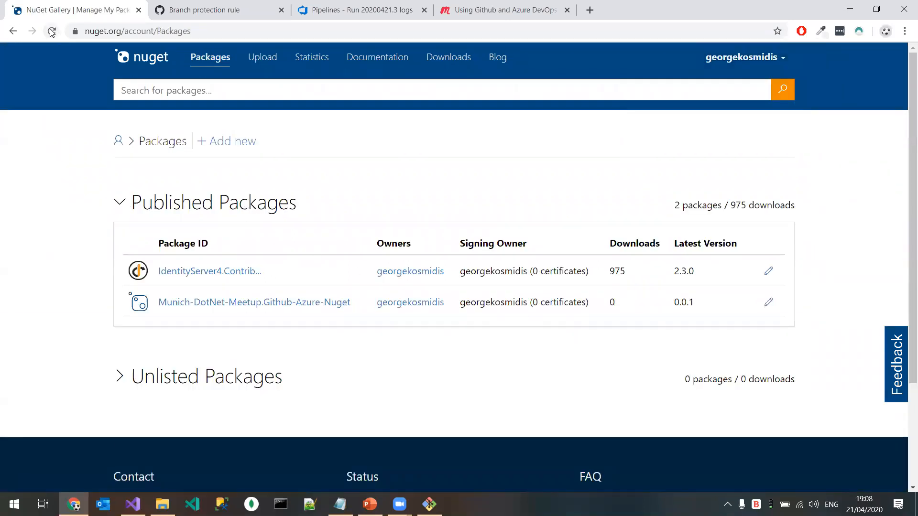
left_click(237, 202)
left_click_drag(673, 302, 694, 302)
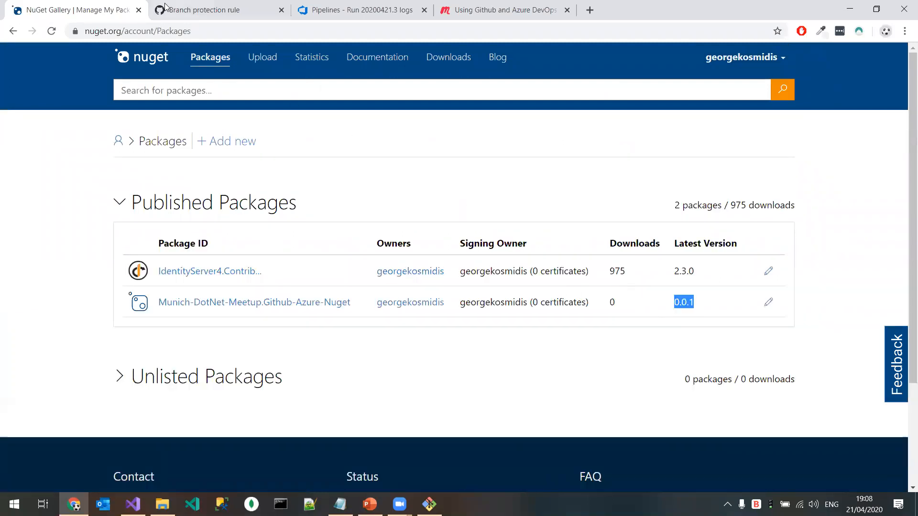
Step: Examine the end of the NuGet Push task's log in azure-pipeline-release's run #20200421.3 on Azure DevOps
left_click(362, 10)
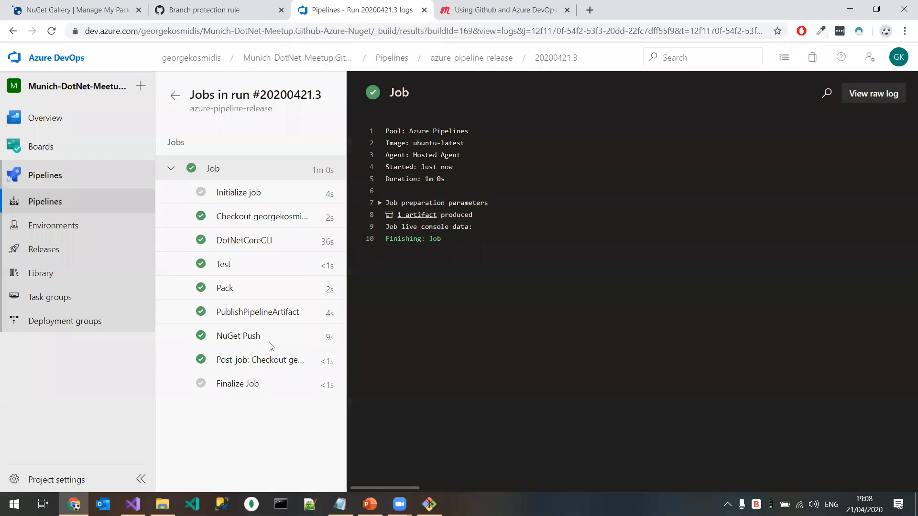
left_click(245, 336)
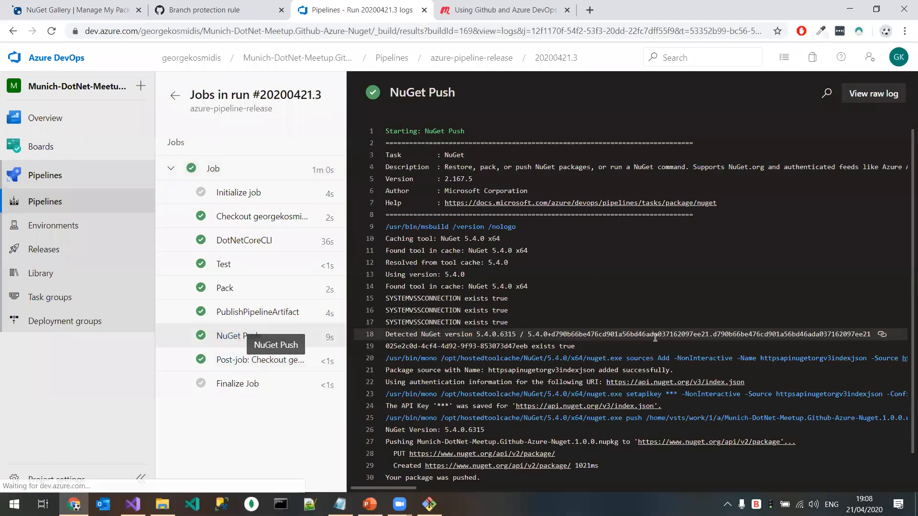
scroll(517, 368, "down", 1)
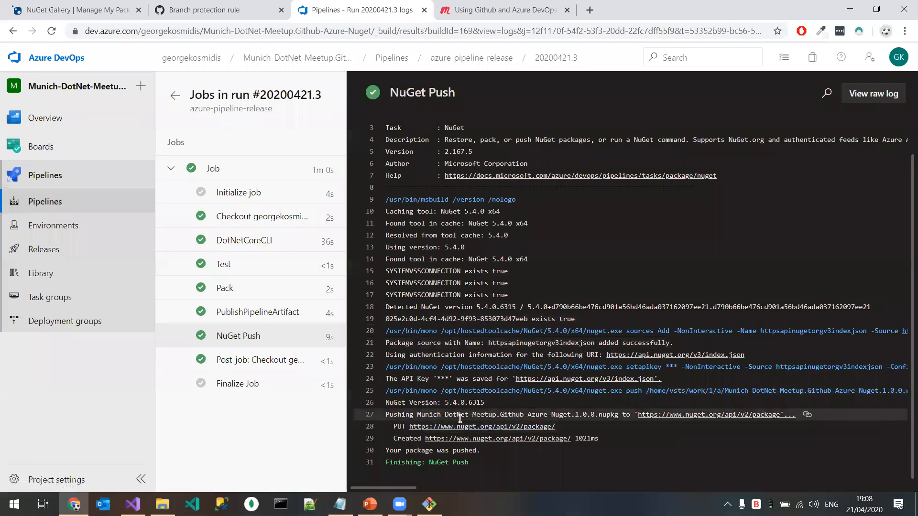
left_click(478, 463)
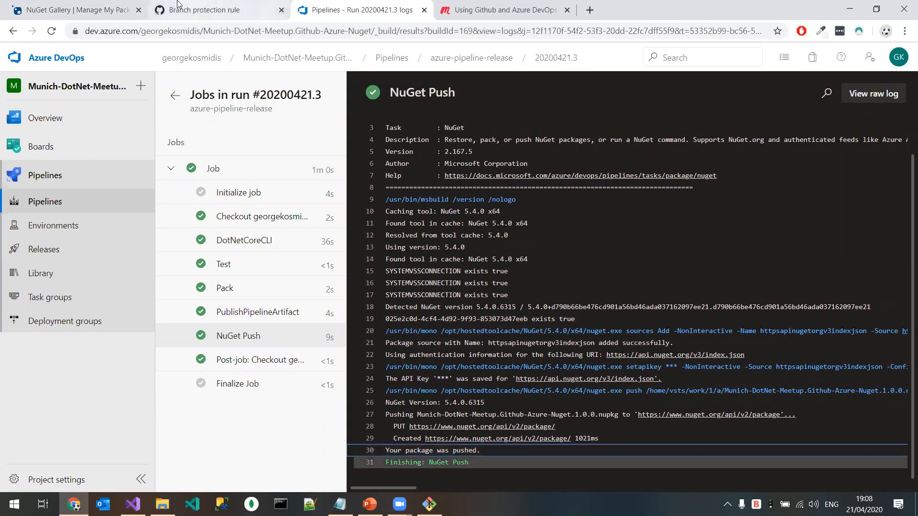
Step: Reload the NuGet Gallery packages page and check both the published and unlisted packages for the new version
left_click(78, 6)
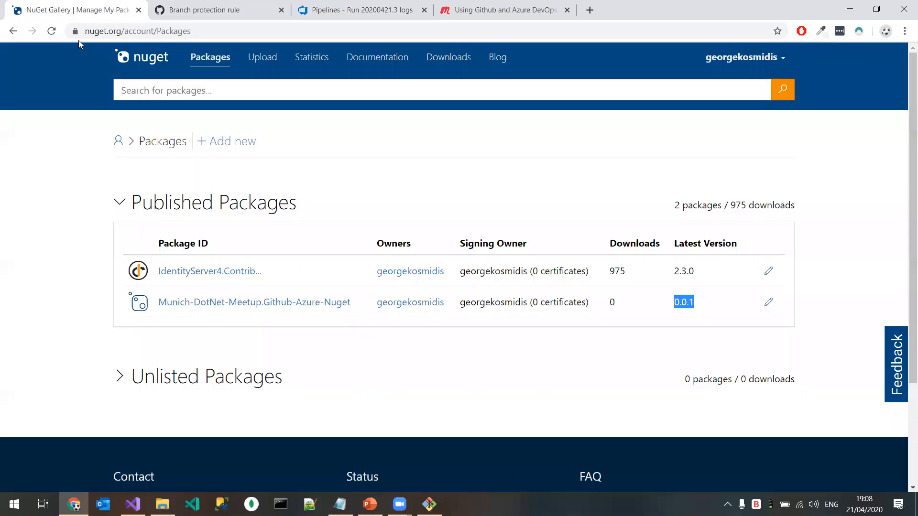
left_click(52, 31)
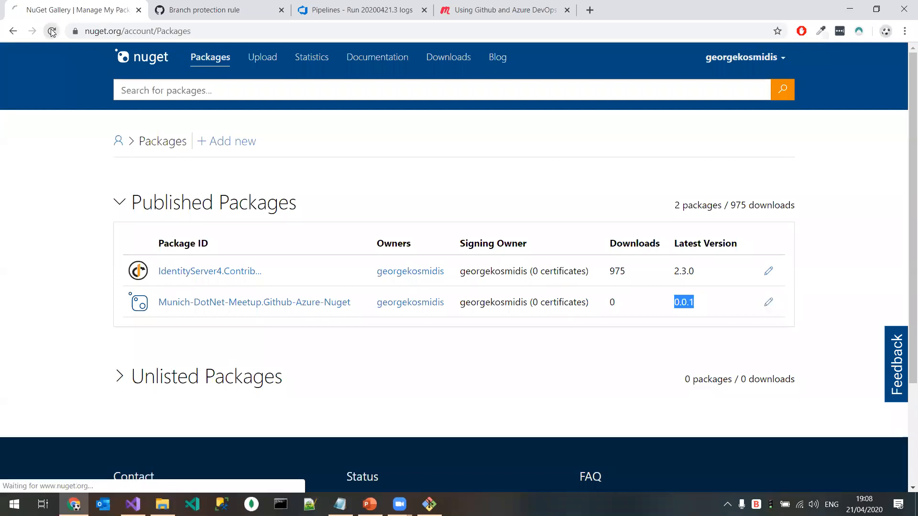
left_click(187, 206)
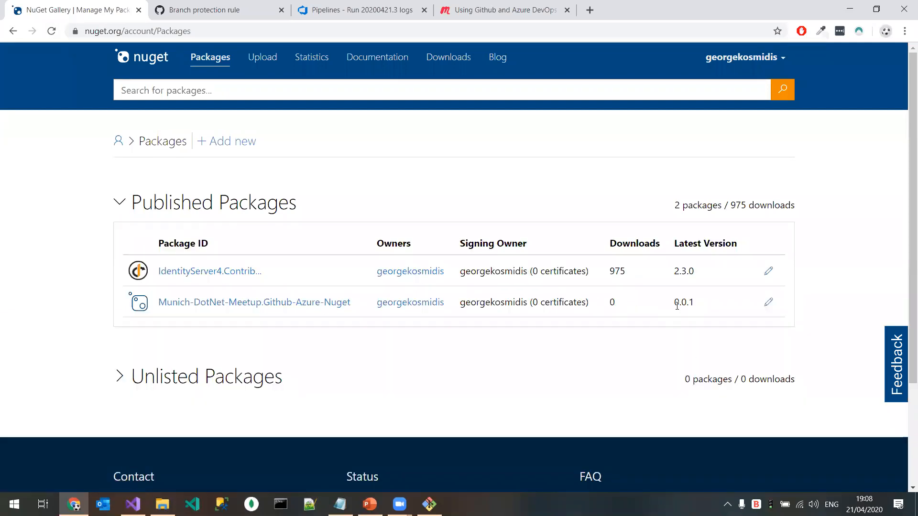
left_click(224, 384)
scroll(289, 287, "down", 3)
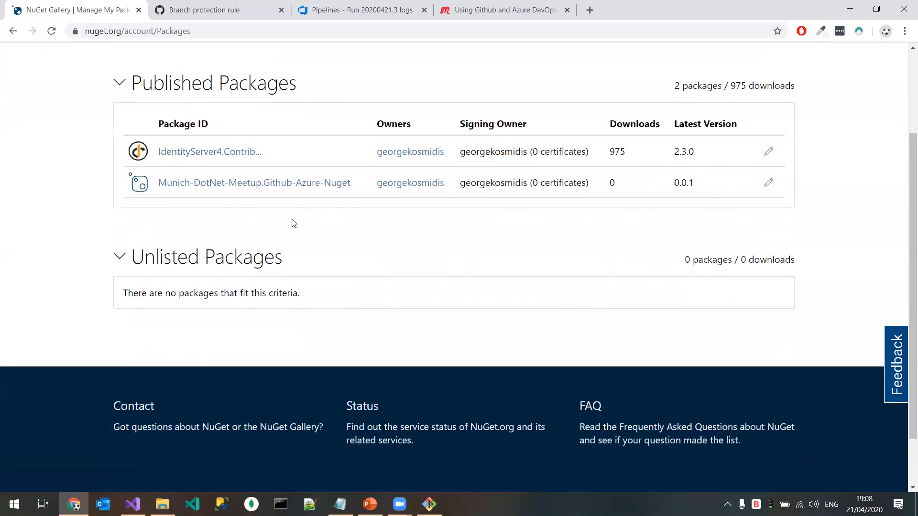
Step: Return to Azure DevOps and view the recently run pipelines of the Munich-DotNet-Meetup project
left_click(236, 7)
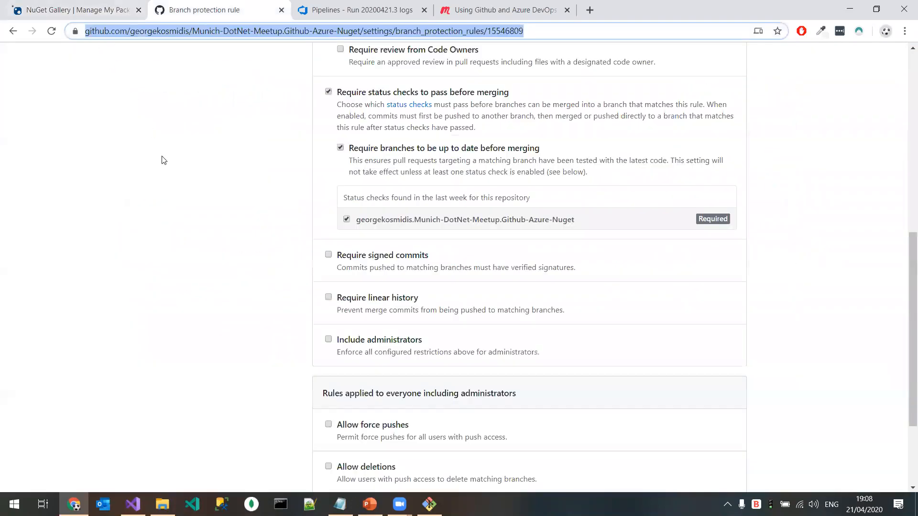
left_click(332, 33)
left_click(356, 10)
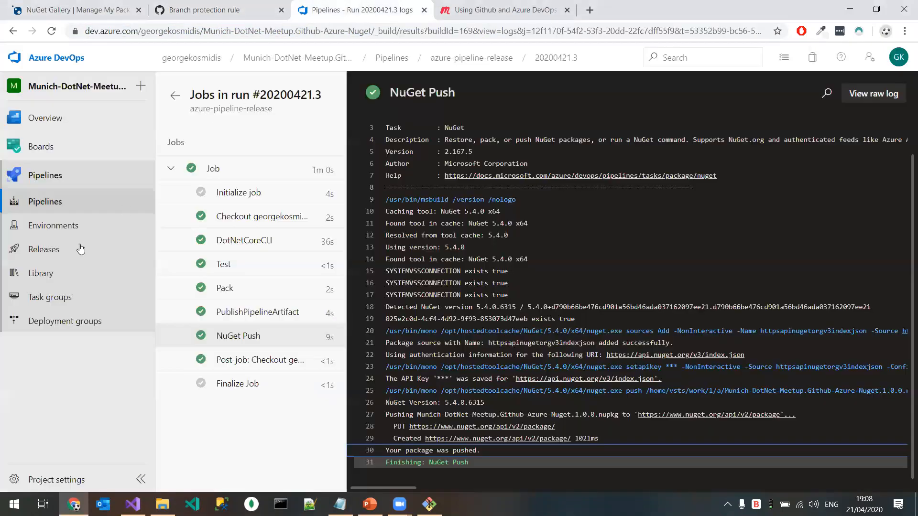
left_click(60, 175)
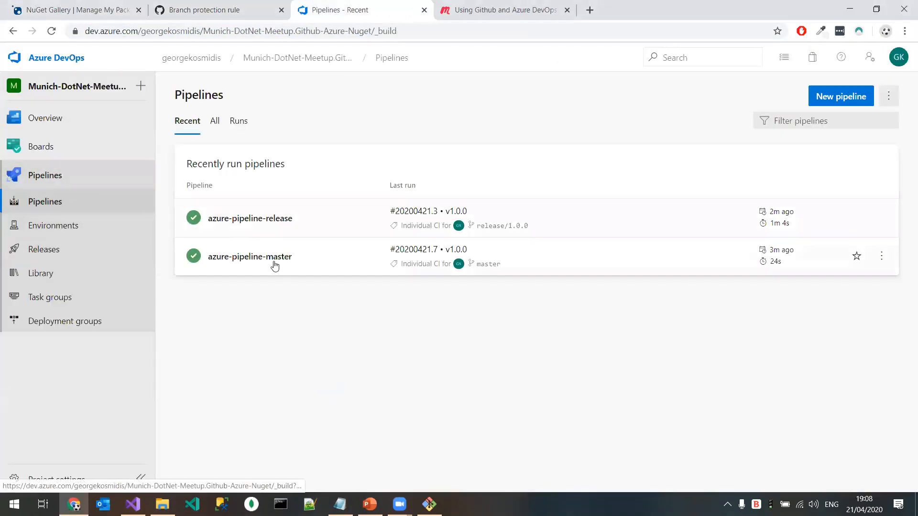
Step: Reload GitHub's branch protection rule for master, make azure-pipeline-master a required status check, and save the rule
left_click(213, 8)
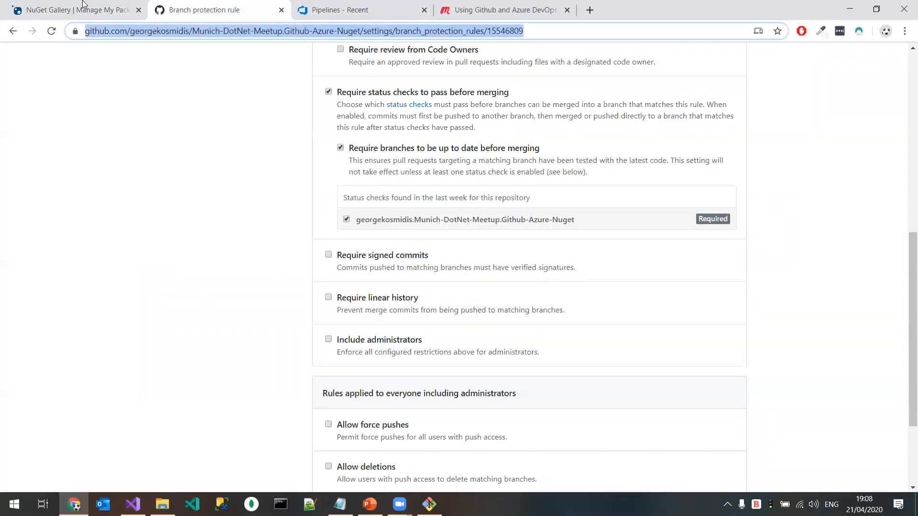
left_click(52, 30)
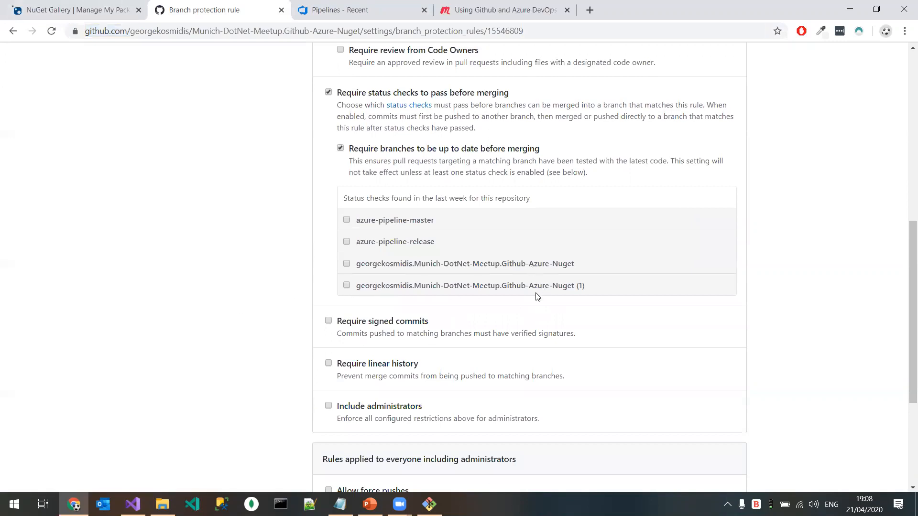
left_click(346, 221)
left_click_drag(343, 198, 433, 221)
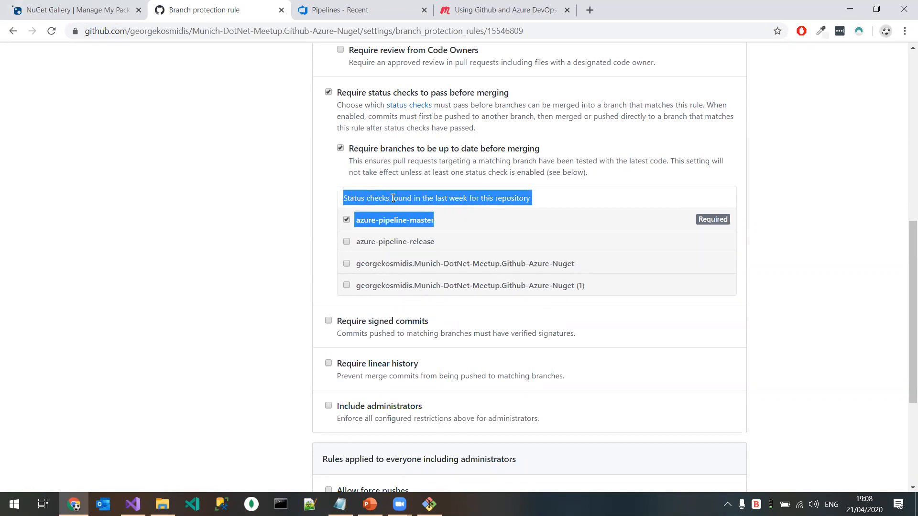
left_click(438, 200)
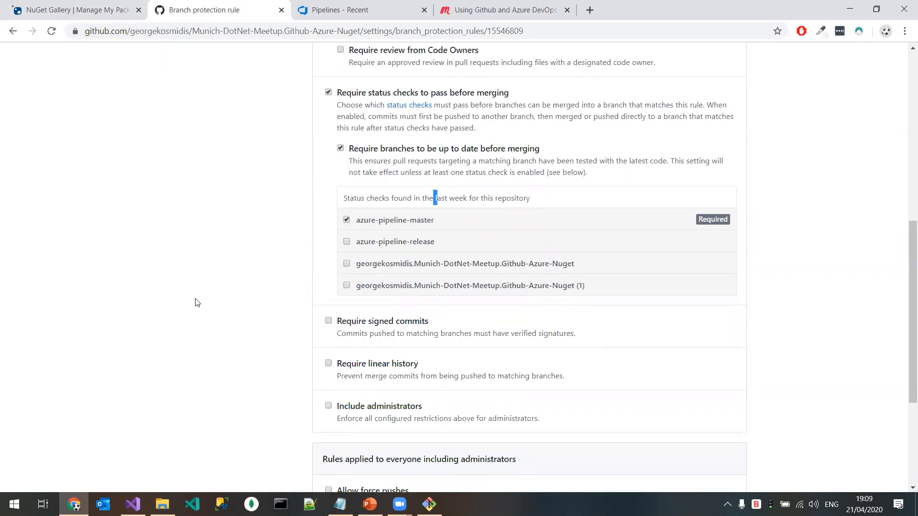
scroll(195, 302, "down", 3)
left_click(340, 416)
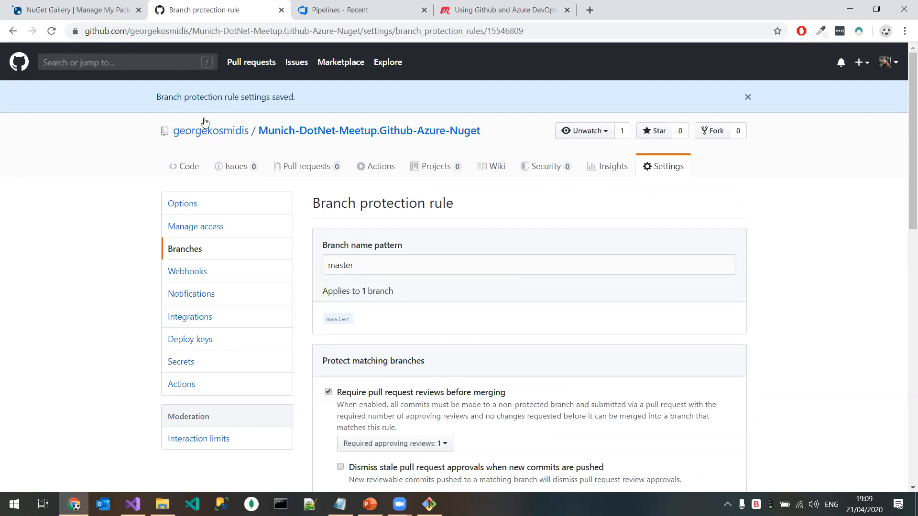
Step: Open the pinned GitHub repository IdentityServer4.Contrib.HttpClientService from the owner's profile and visit its documentation website
left_click(233, 133)
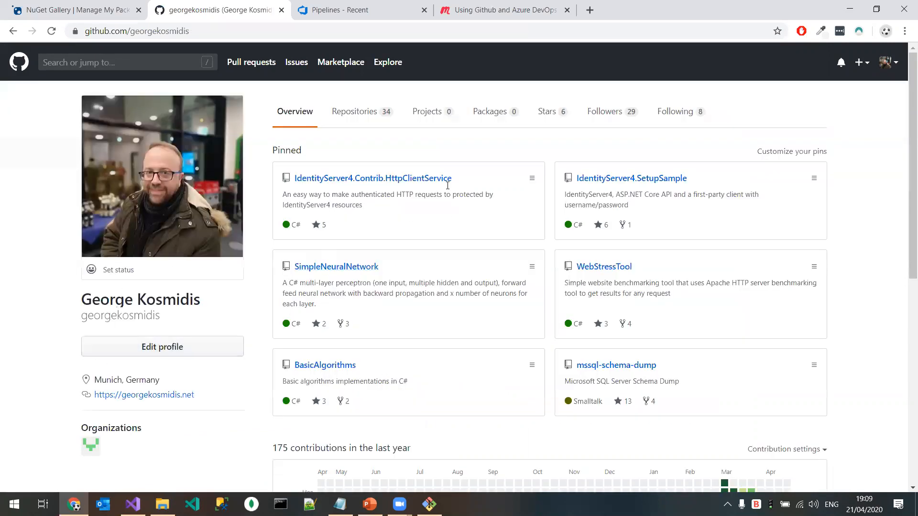
left_click(412, 179)
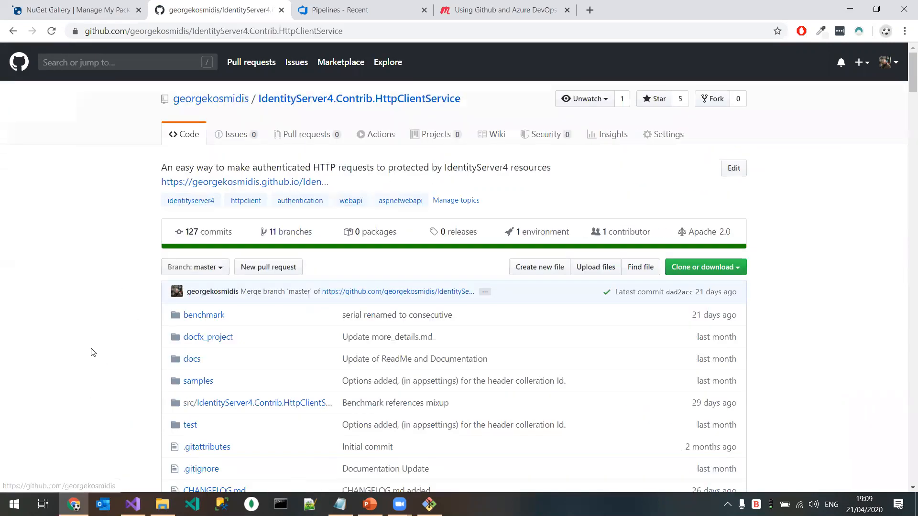
left_click(276, 185)
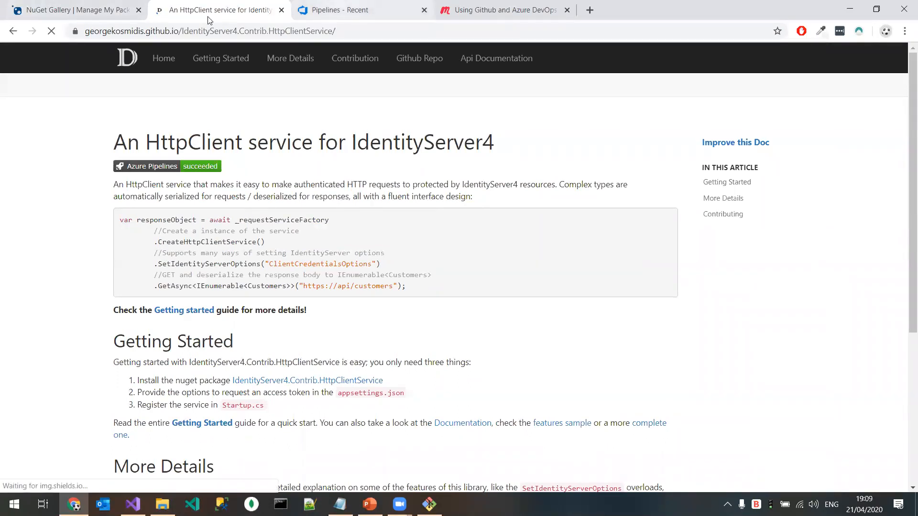
Step: Switch to Azure DevOps and open the pipelines list of the IdentityServer4.Contrib.HttpClientService project
left_click(373, 14)
left_click(48, 57)
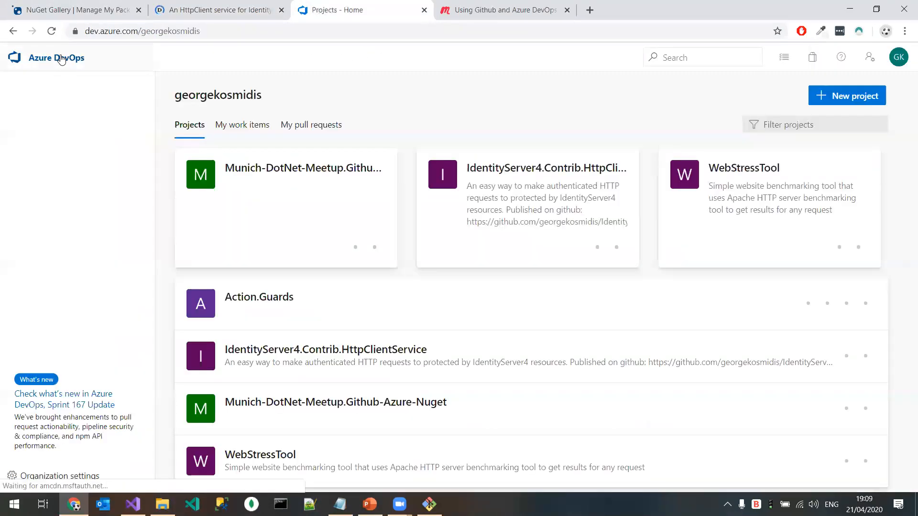
left_click(555, 188)
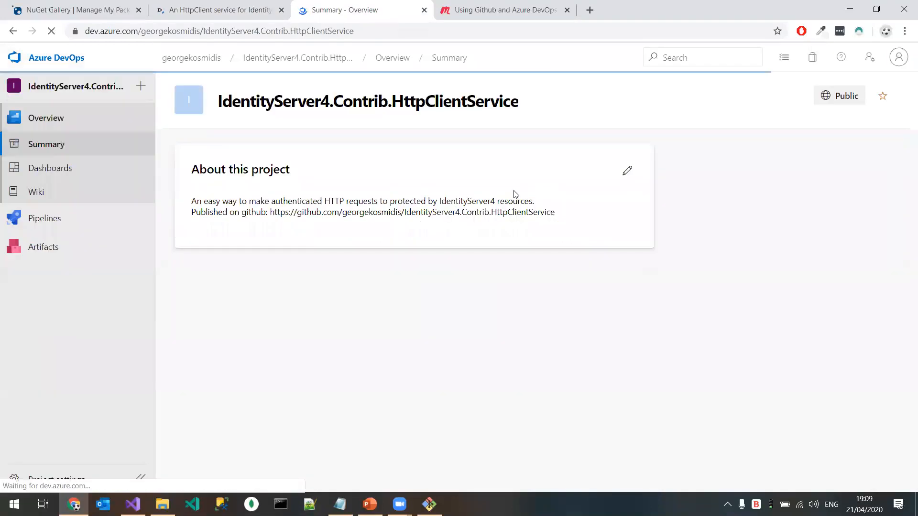
mouse_move(56, 224)
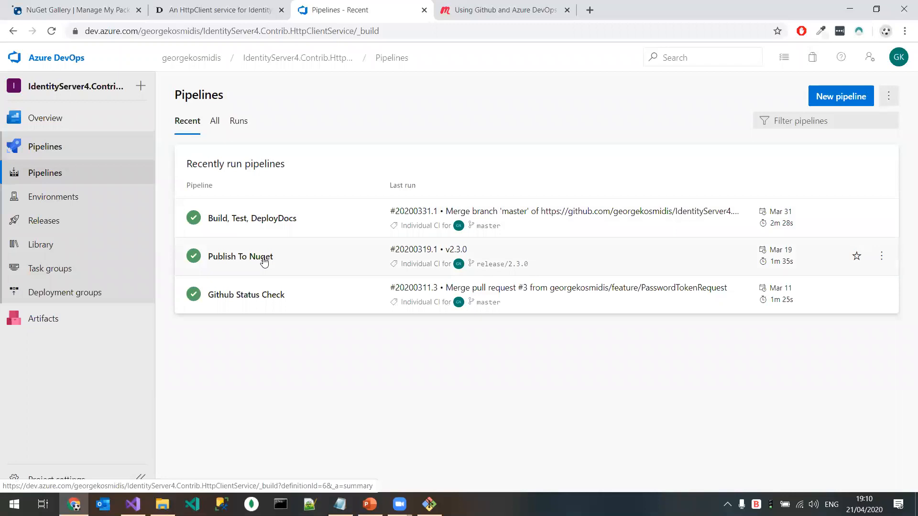
Step: Open the Build, Test, DeployDocs pipeline's azure-pipelines-master.yml in the editor and examine its pool image and pr trigger block
left_click(269, 223)
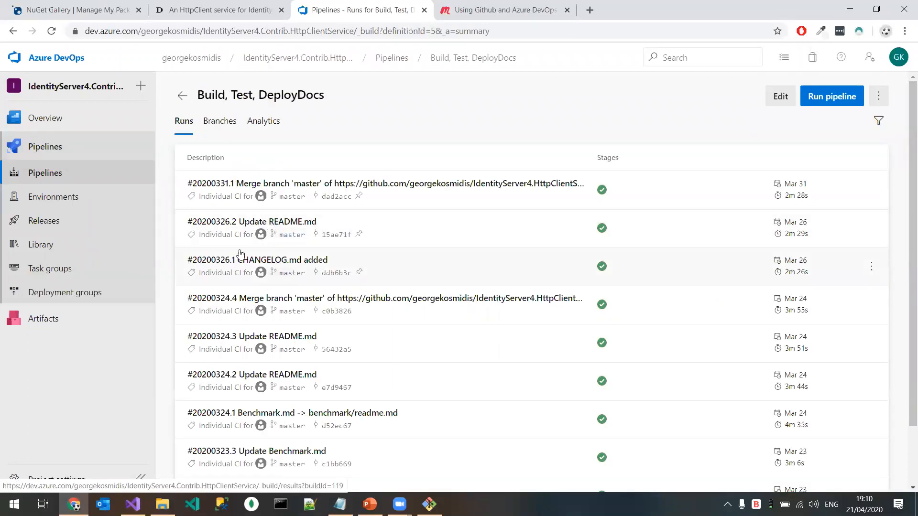
left_click(777, 97)
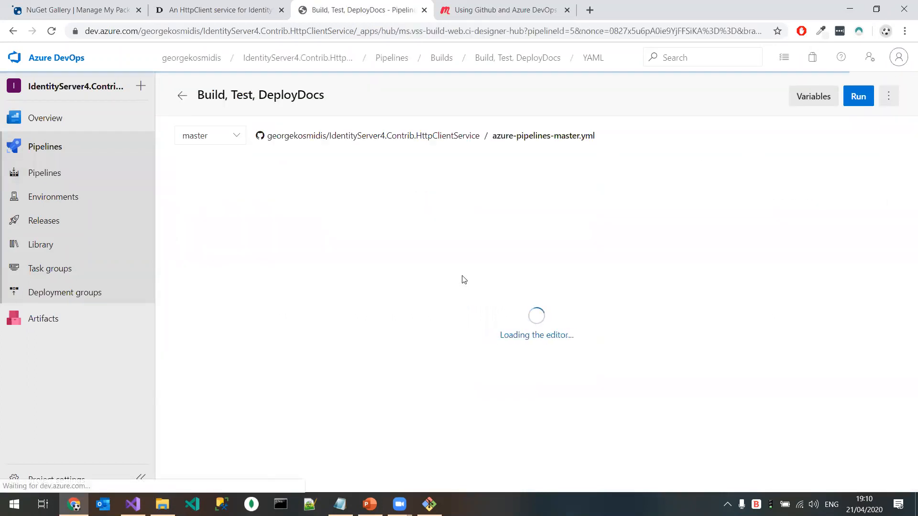
double_click(286, 331)
scroll(426, 281, "down", 1)
scroll(383, 281, "down", 1)
scroll(372, 282, "up", 1)
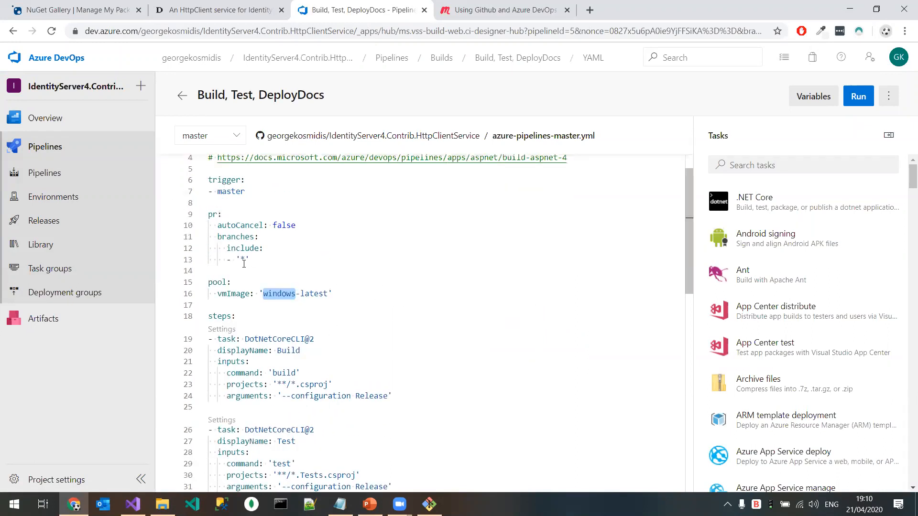
left_click_drag(274, 258, 184, 214)
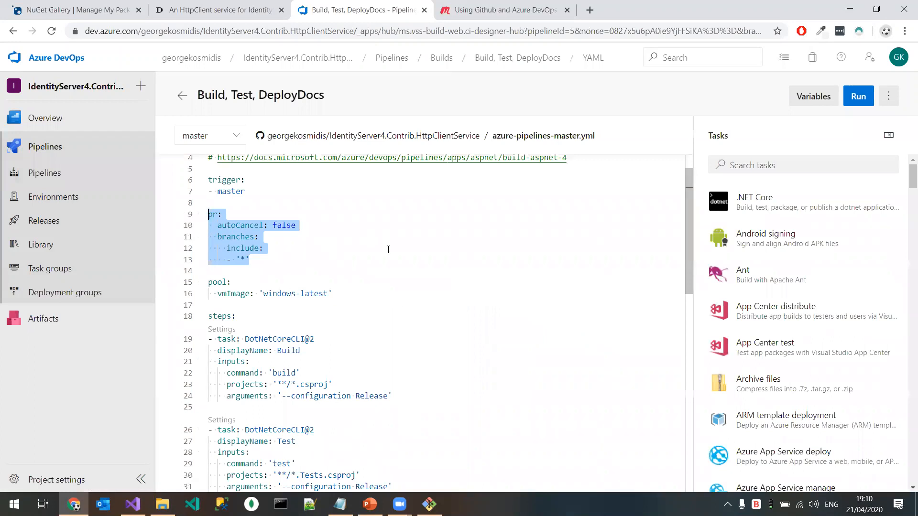
Step: Examine the Build, Test and Pack tasks and the PowerShell docfx documentation step in azure-pipelines-master.yml
scroll(394, 266, "down", 5)
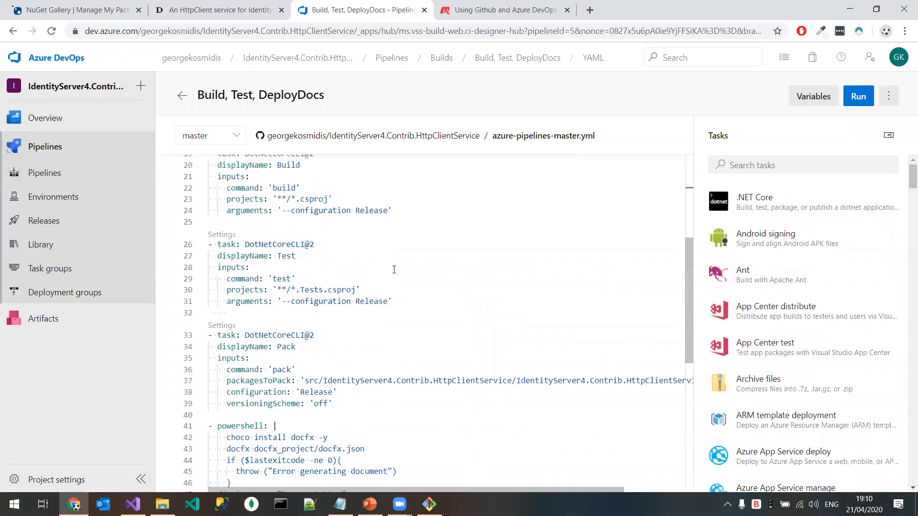
scroll(394, 269, "down", 3)
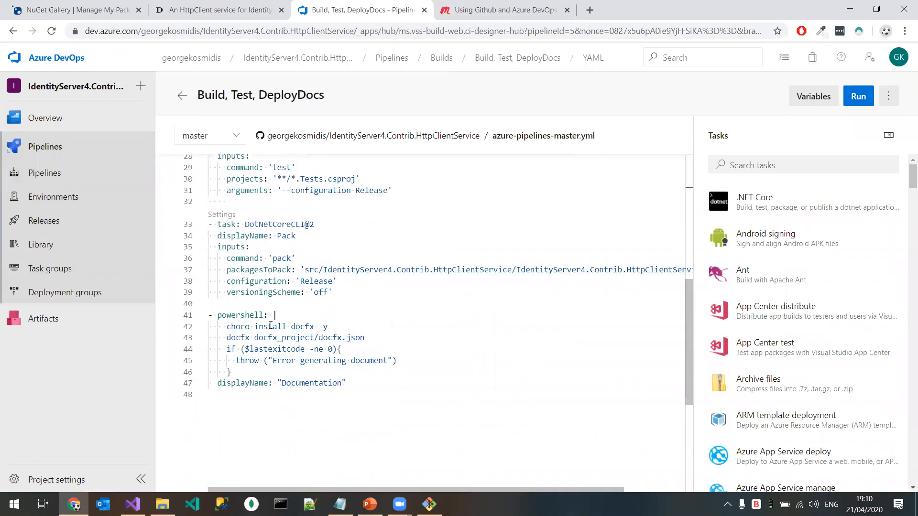
left_click(238, 327)
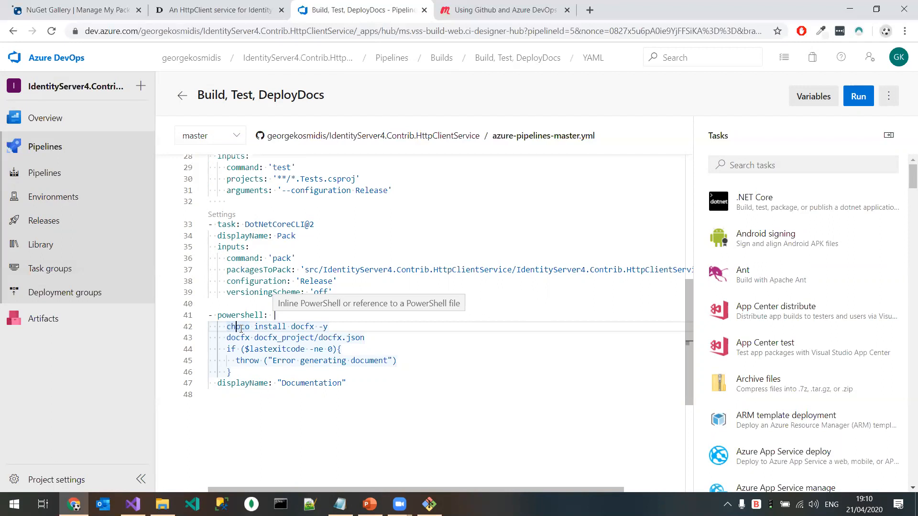
Step: Open the Documentation task's log in run #20200331.1 of the Build, Test, DeployDocs pipeline
left_click(103, 176)
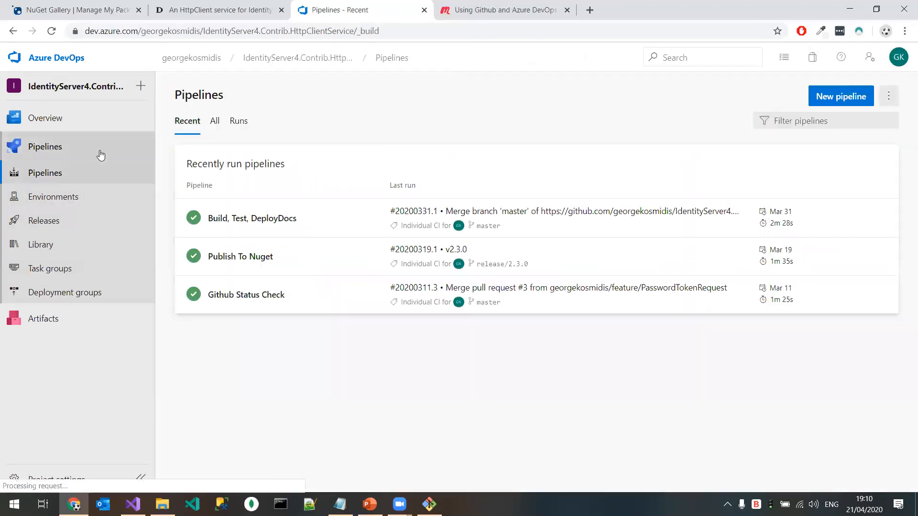
left_click(283, 219)
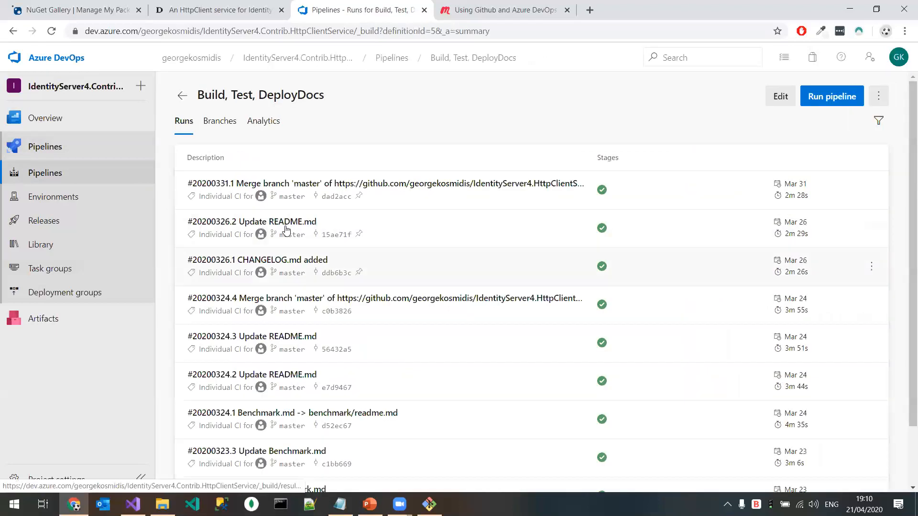
left_click(567, 199)
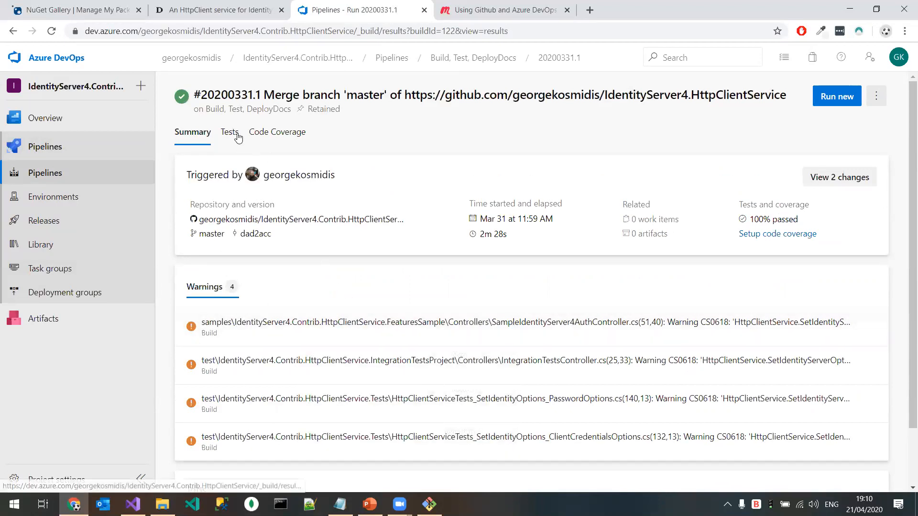
left_click(310, 328)
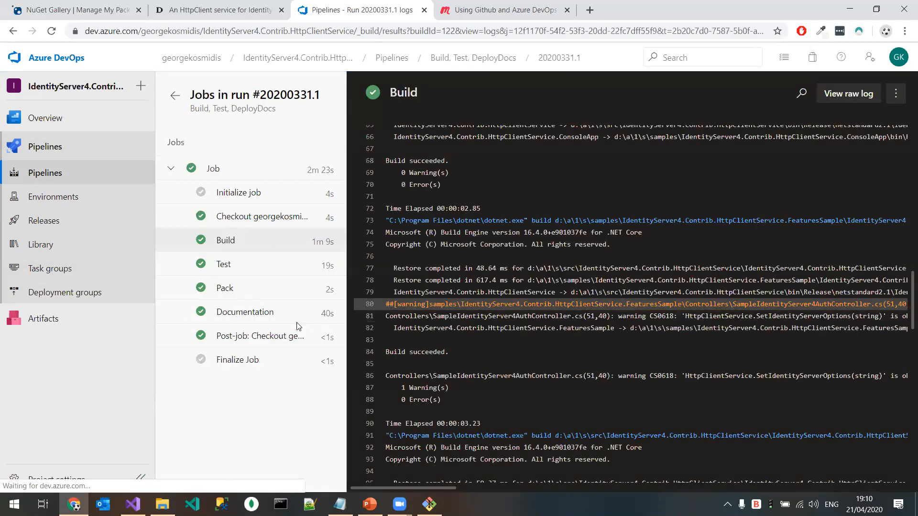
left_click(247, 311)
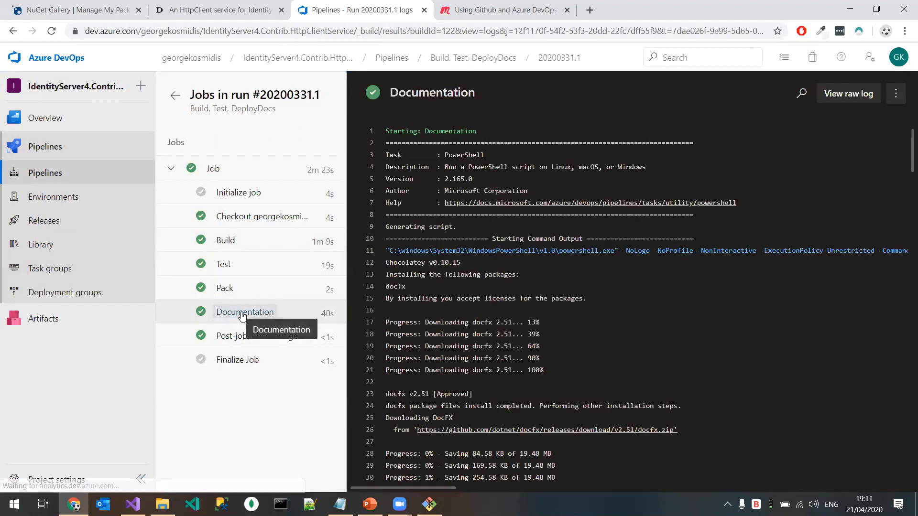
Step: Read through the Documentation log, from the docfx package download to the end of the document build
left_click_drag(469, 323, 537, 370)
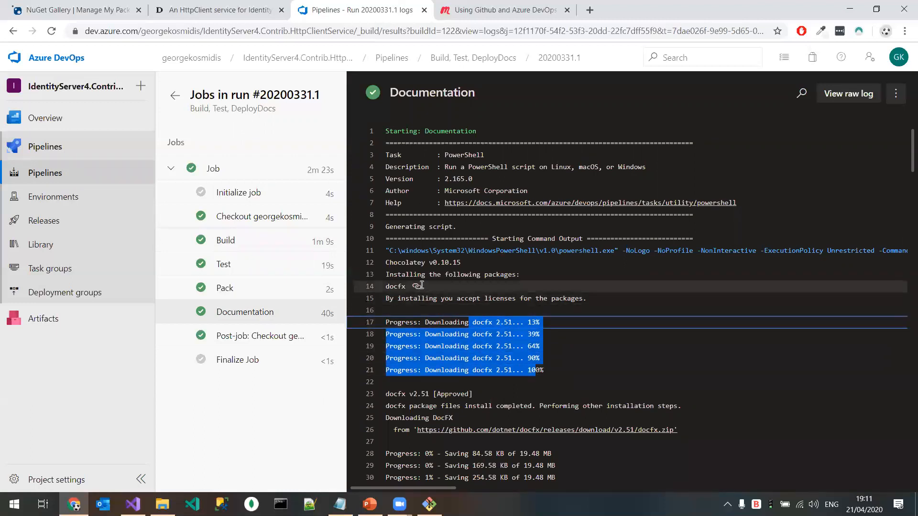
scroll(484, 368, "down", 5)
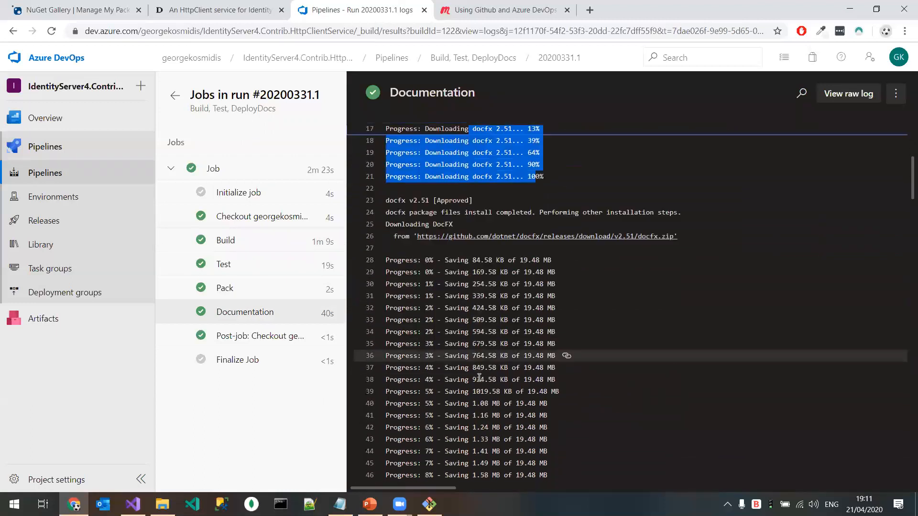
scroll(483, 368, "down", 12)
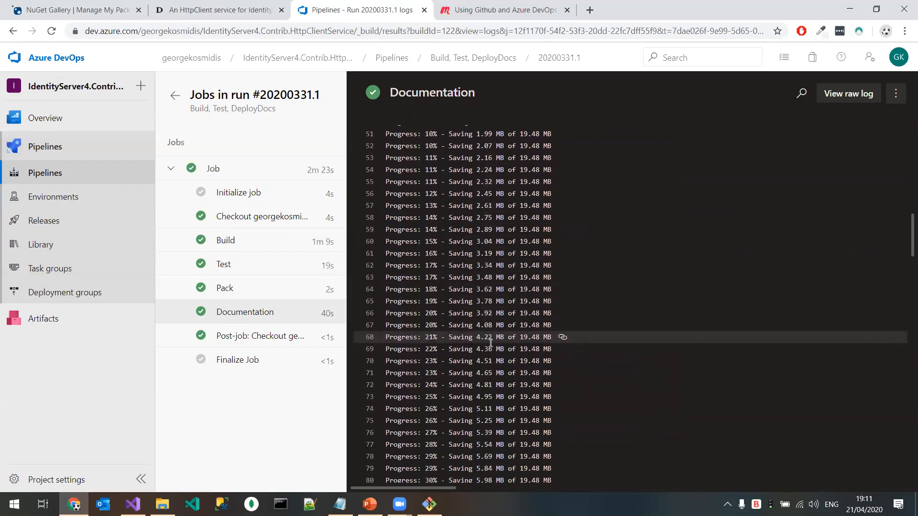
scroll(490, 343, "down", 20)
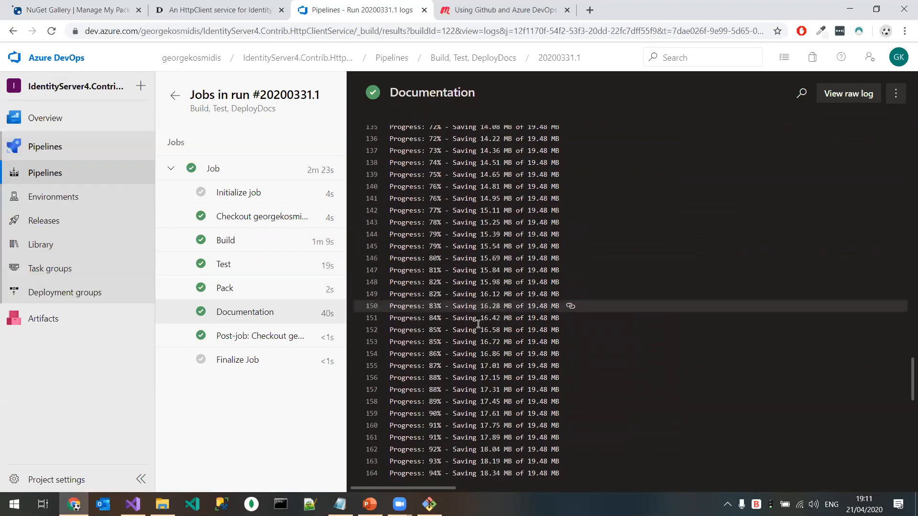
scroll(478, 325, "up", 1)
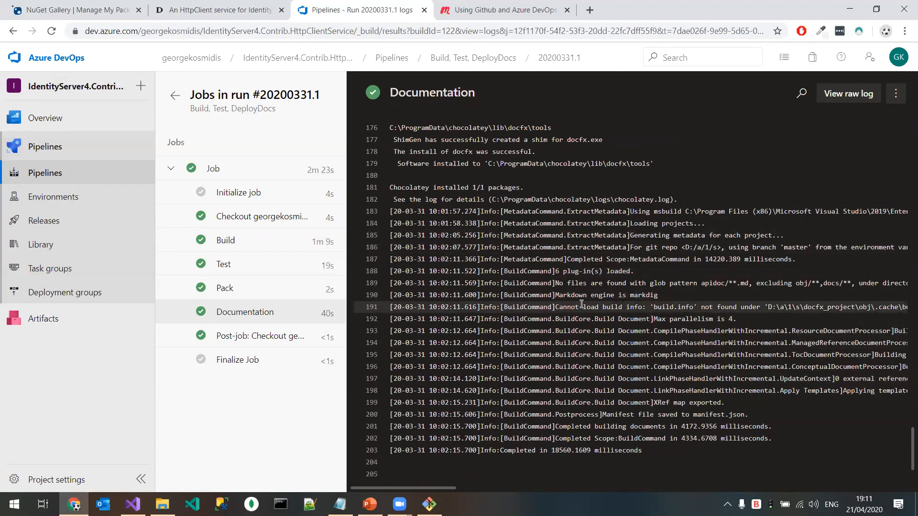
Step: Go back from the documentation website to its GitHub repository and view the contents of the docs folder
left_click(218, 10)
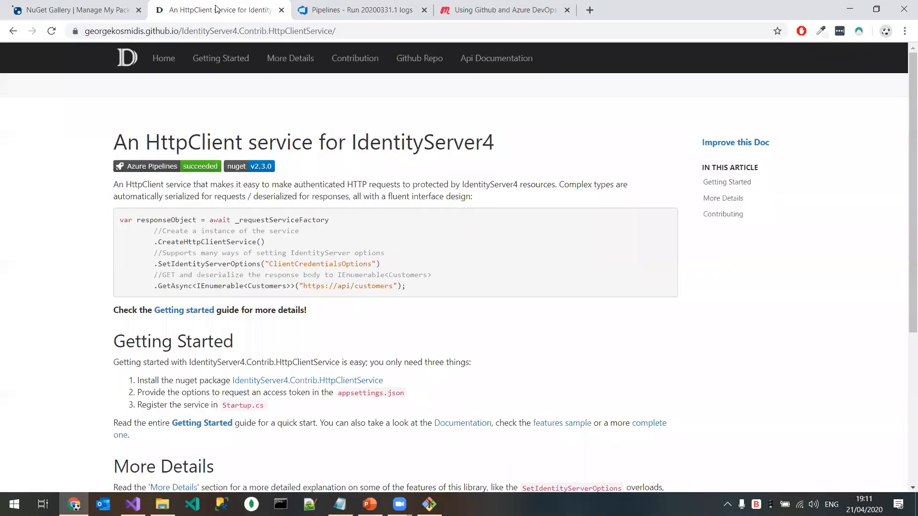
left_click(101, 10)
left_click(315, 10)
left_click(215, 10)
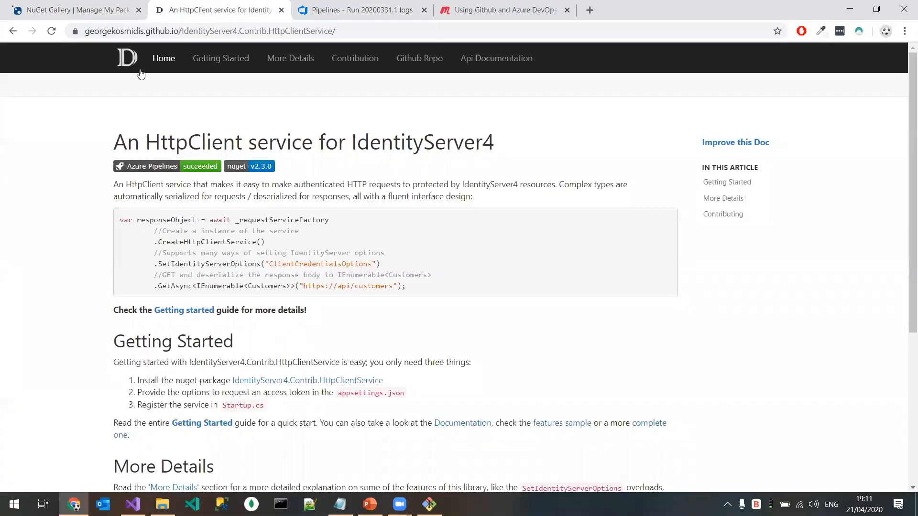
left_click(13, 31)
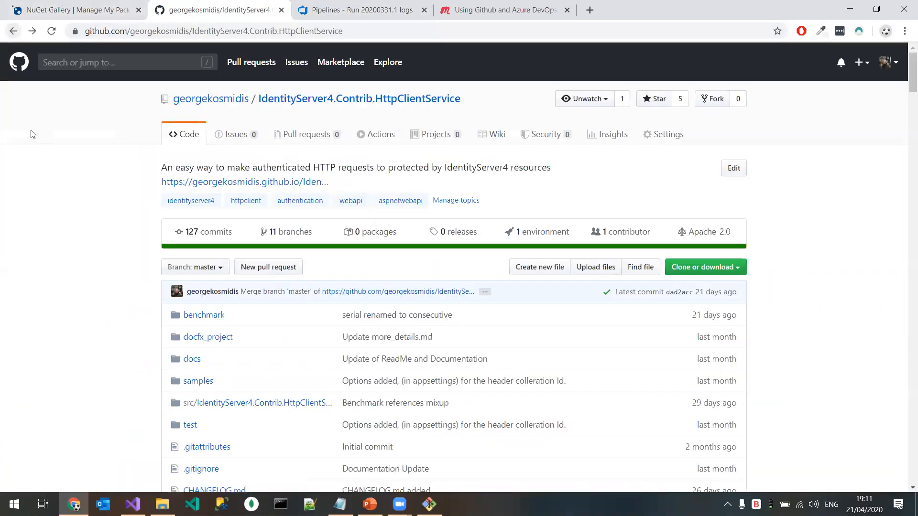
scroll(82, 280, "down", 4)
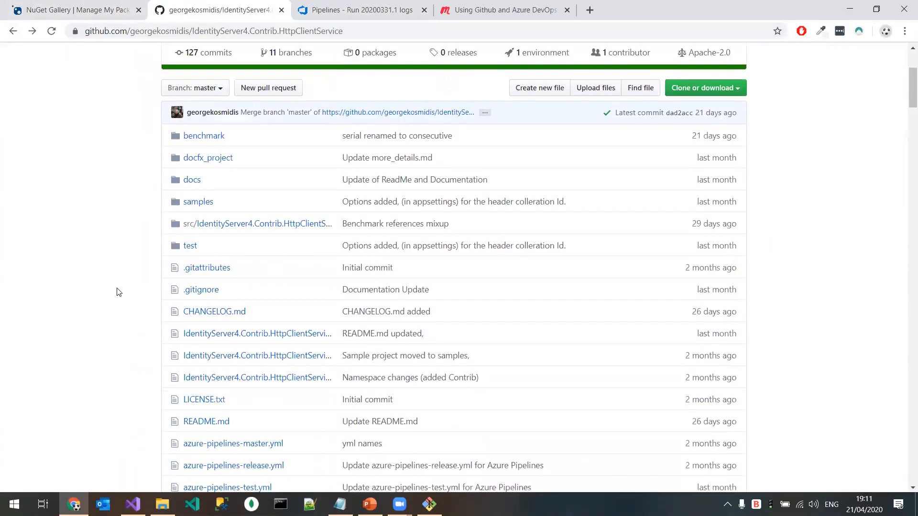
left_click(191, 181)
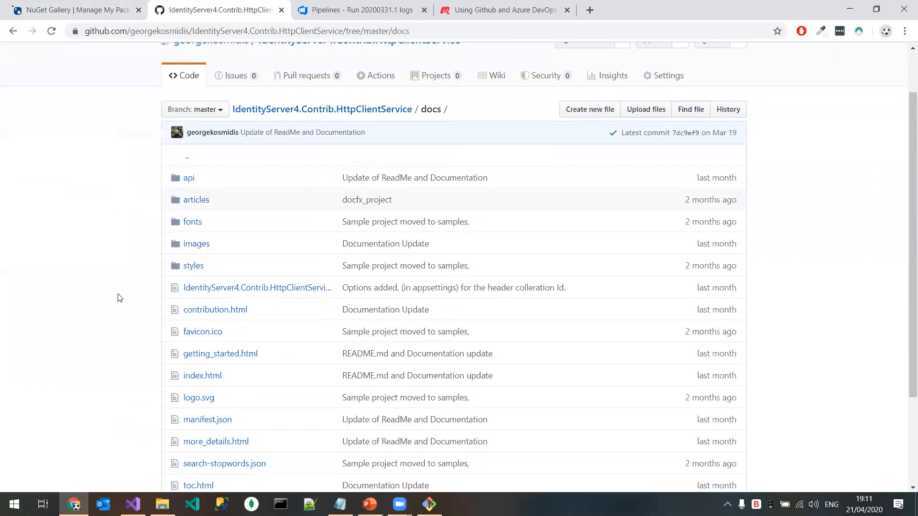
Step: Open the repository's settings from its main page and examine the GitHub Pages source configuration
left_click(14, 31)
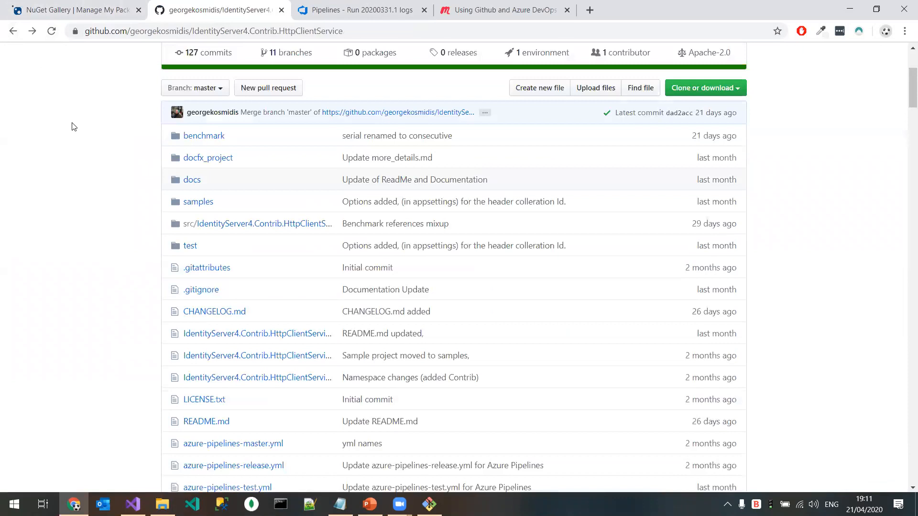
left_click(13, 31)
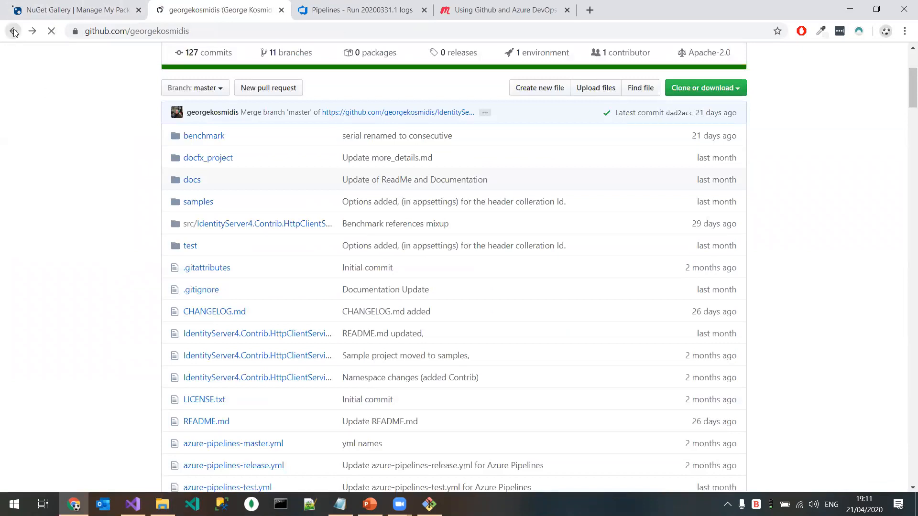
left_click(32, 31)
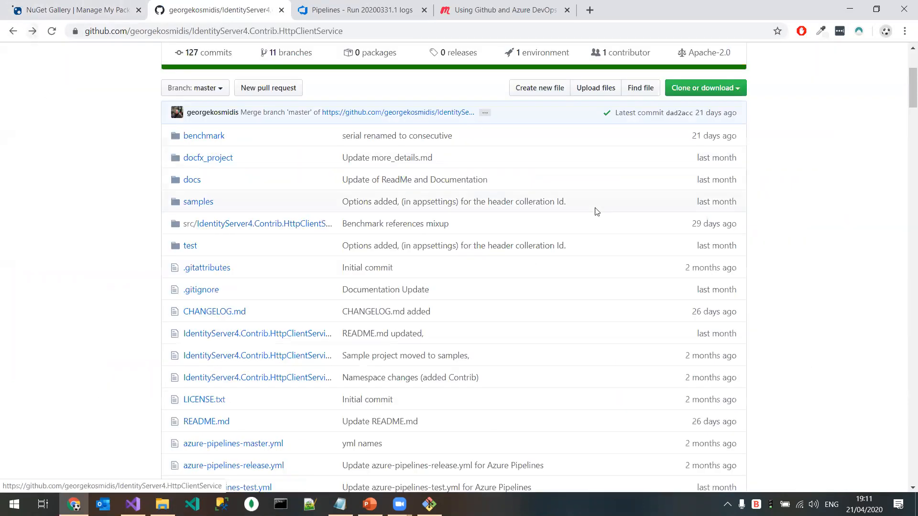
scroll(597, 211, "up", 4)
left_click(668, 136)
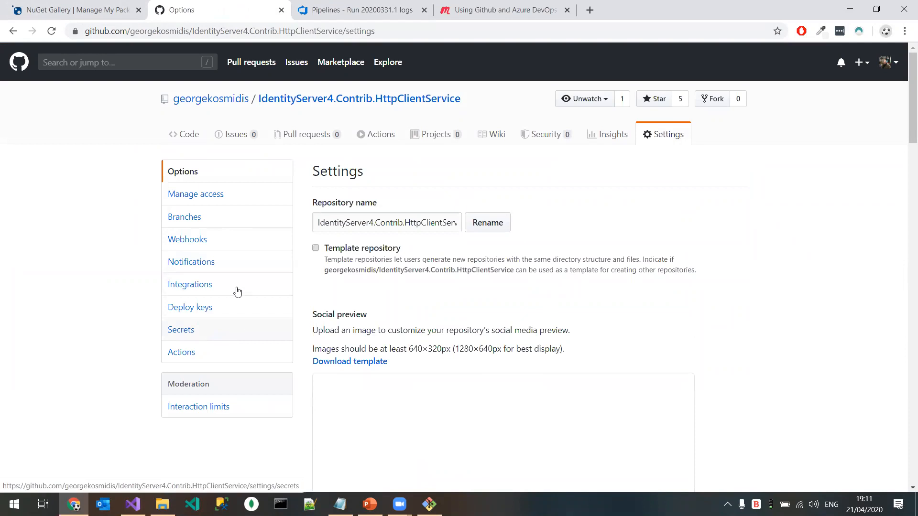
scroll(475, 348, "down", 10)
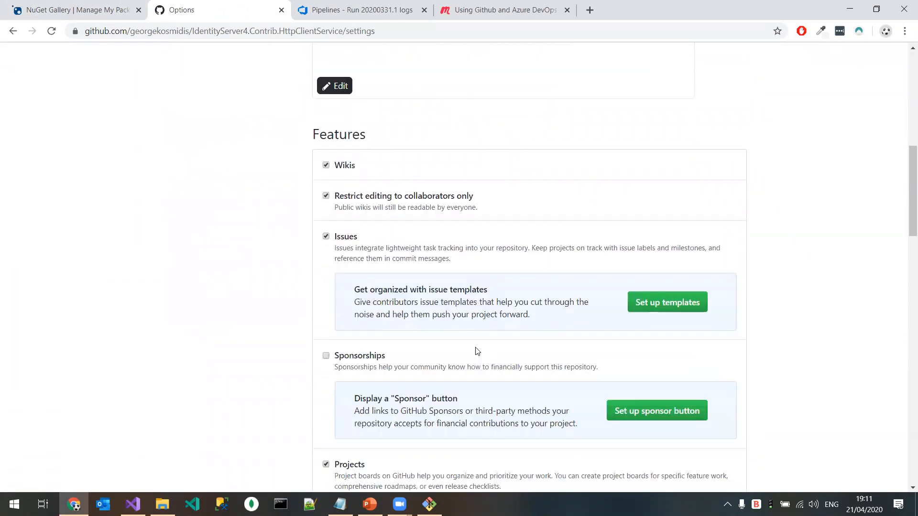
scroll(476, 351, "down", 10)
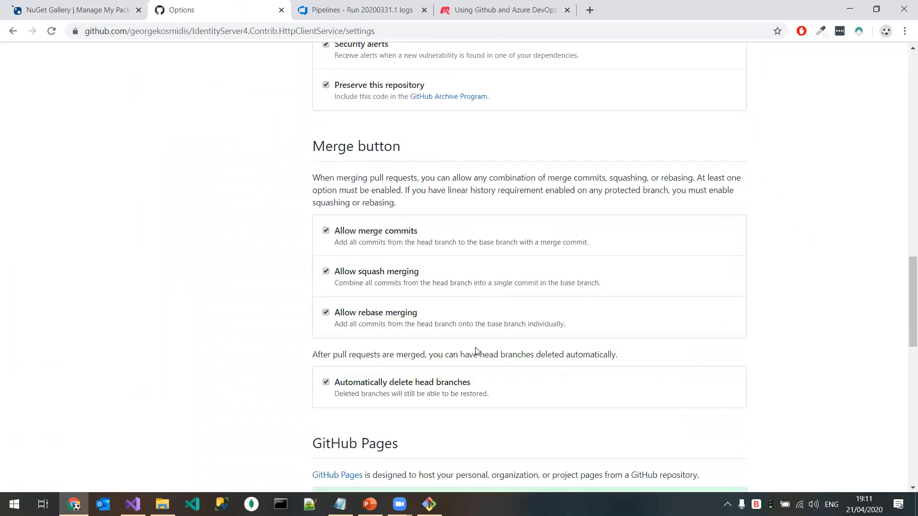
scroll(477, 351, "down", 9)
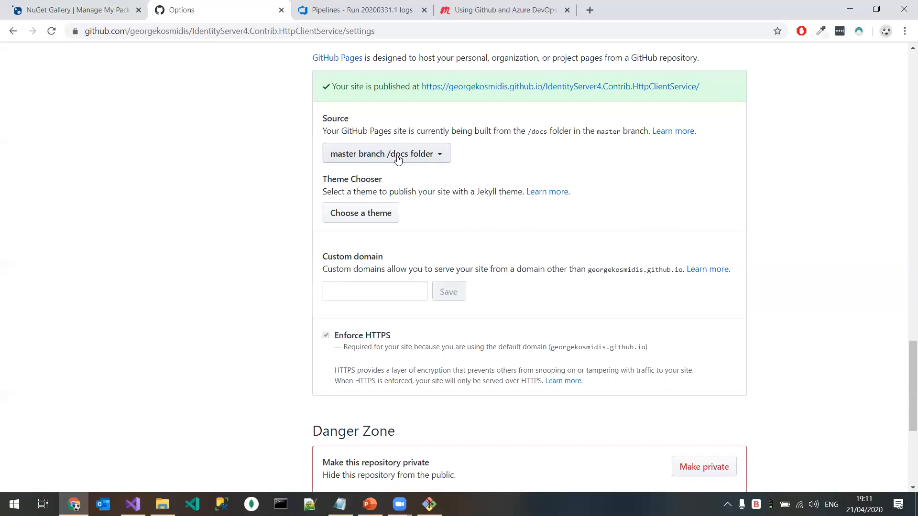
Step: Return to the repository's main page and open its documentation website in a separate browser tab
scroll(399, 171, "up", 8)
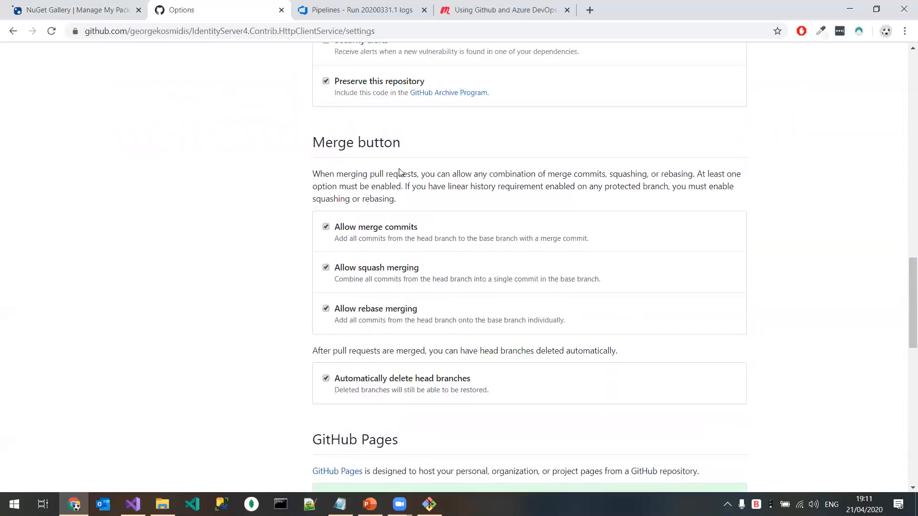
scroll(400, 172, "up", 15)
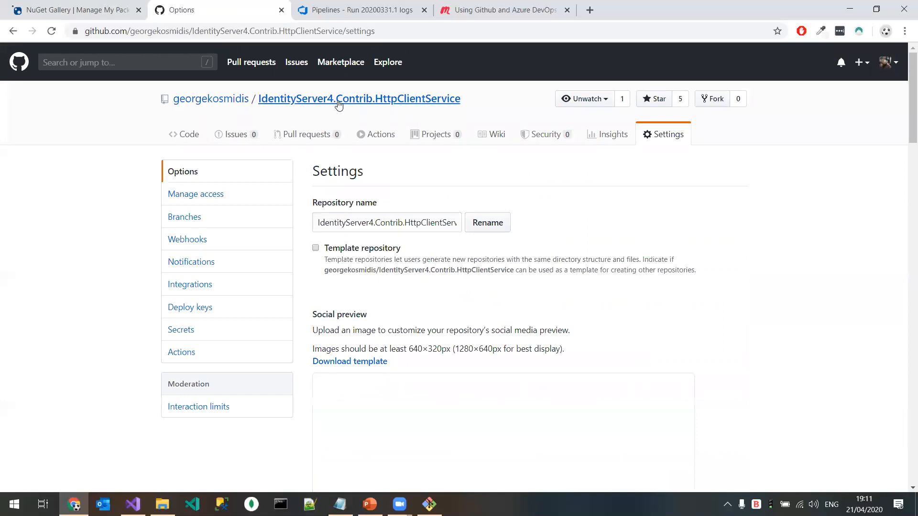
left_click(338, 99)
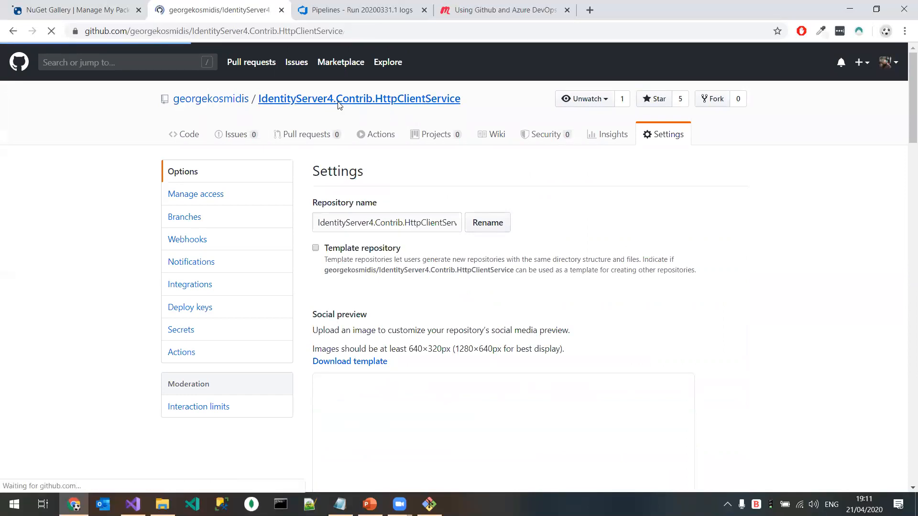
middle_click(283, 186)
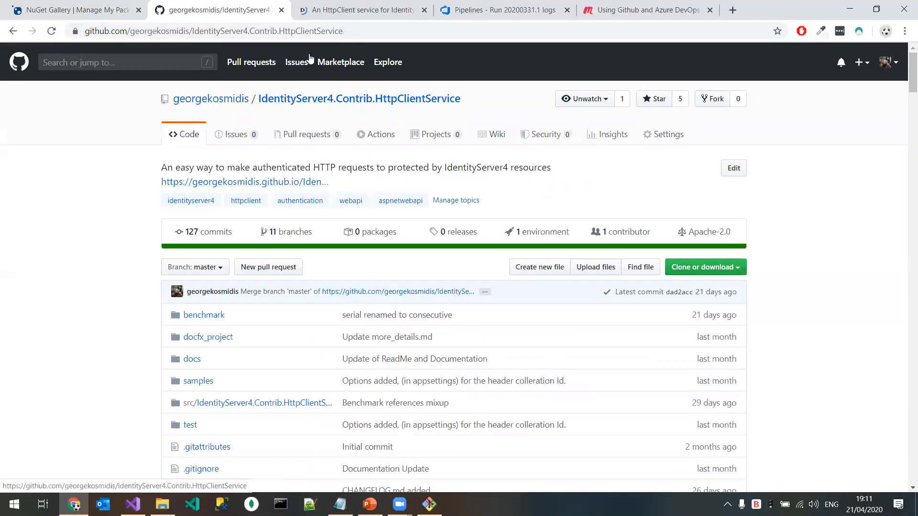
left_click(318, 11)
left_click(204, 11)
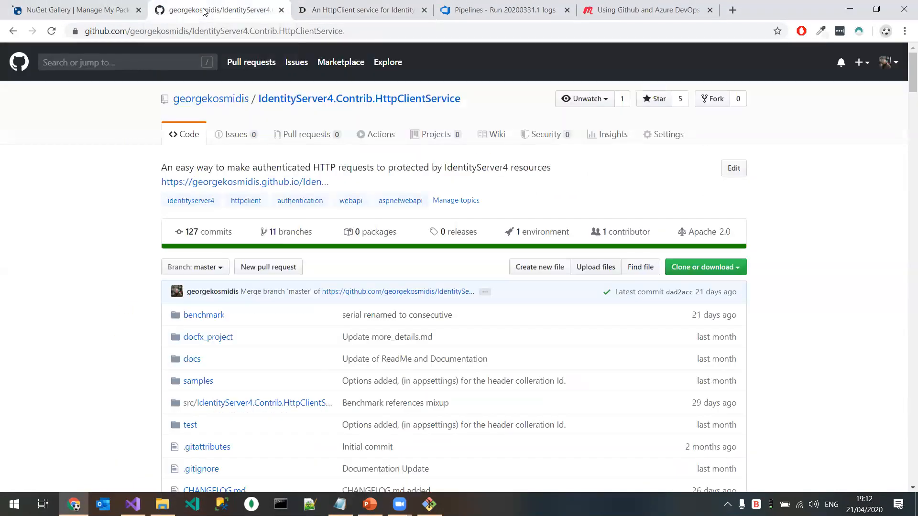
Step: Switch to File Explorer and open the local repository folder D:\_Code\github\IdentityServer4.HttpClientService
left_click(162, 504)
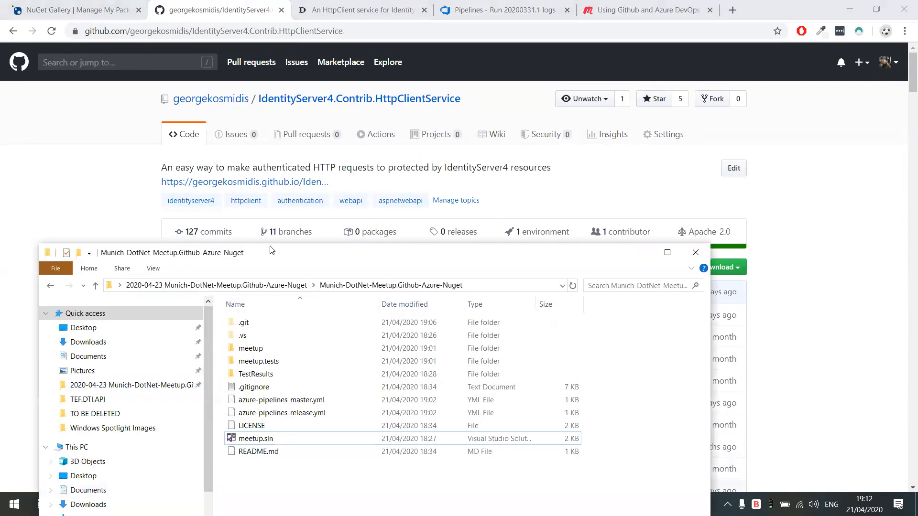
left_click_drag(270, 250, 428, 68)
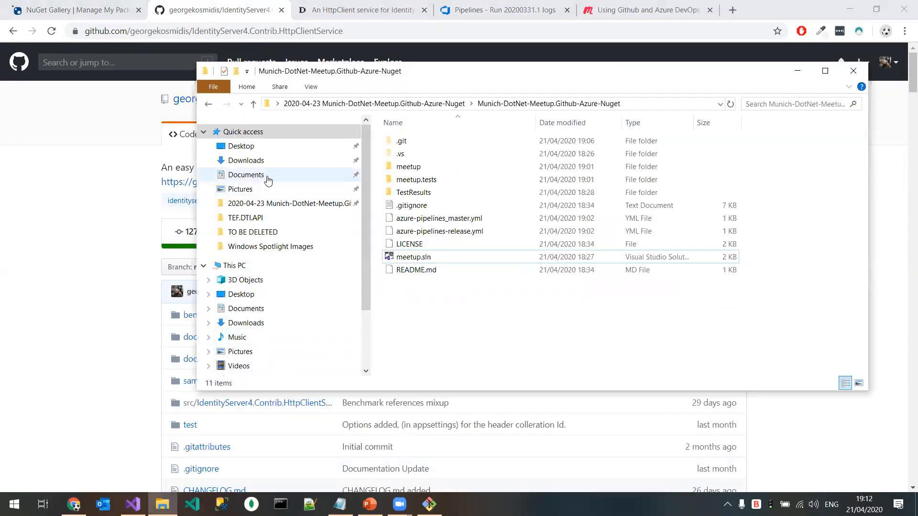
scroll(267, 191, "down", 3)
left_click(242, 313)
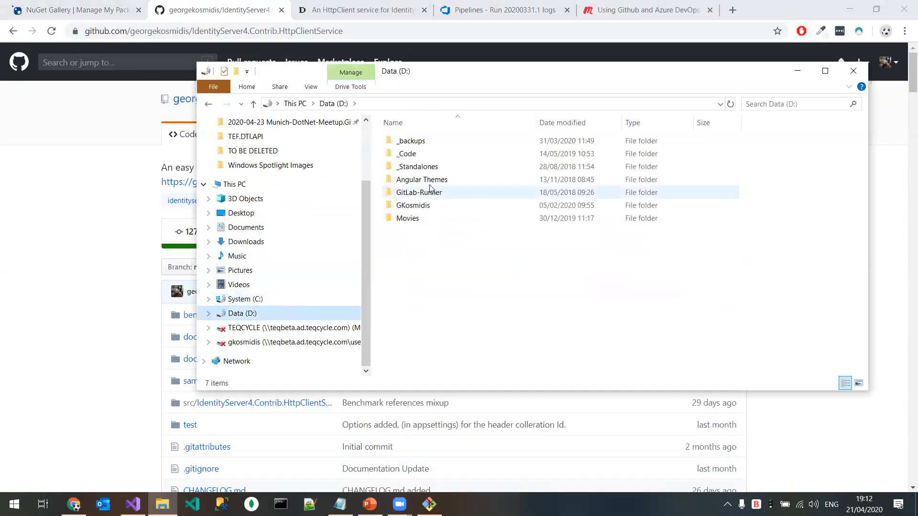
left_click(443, 155)
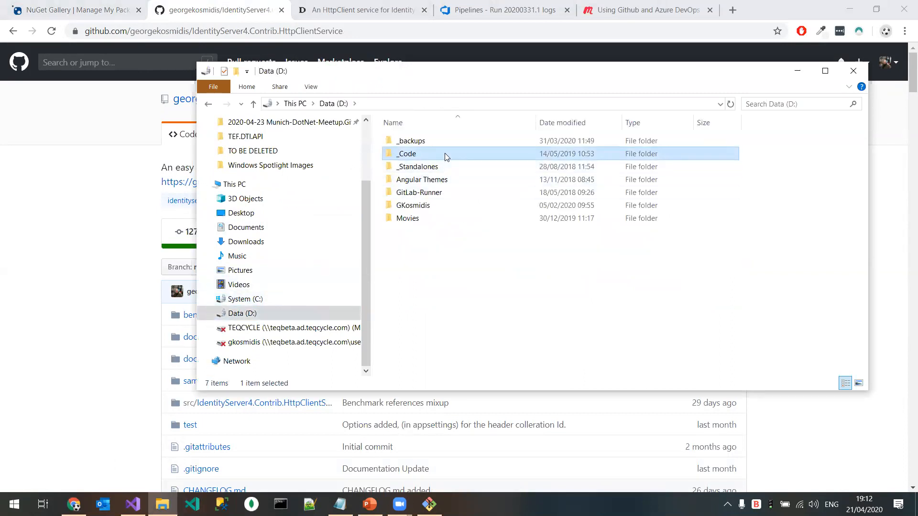
double_click(444, 153)
left_click(448, 141)
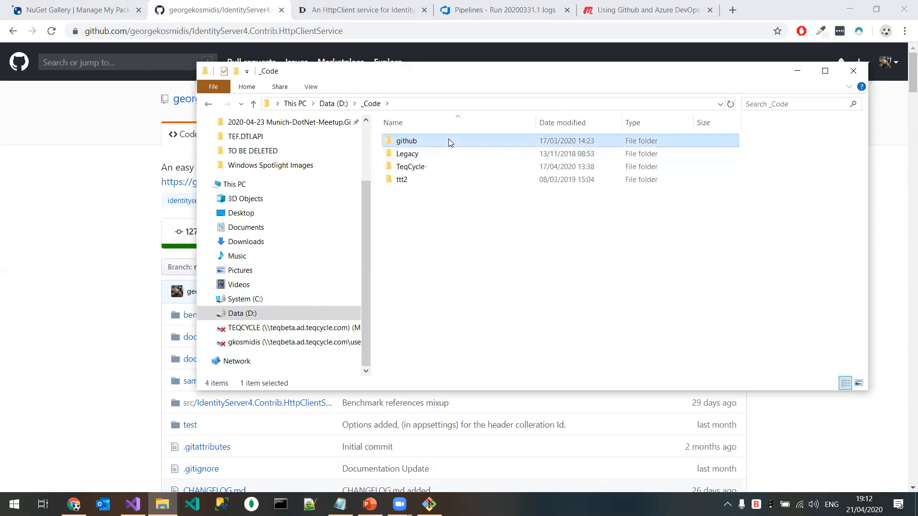
double_click(448, 141)
left_click(494, 259)
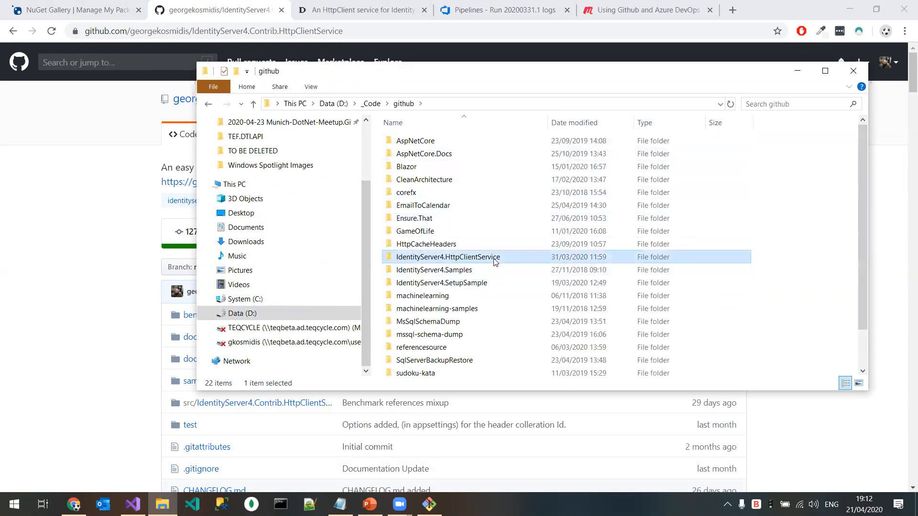
double_click(494, 259)
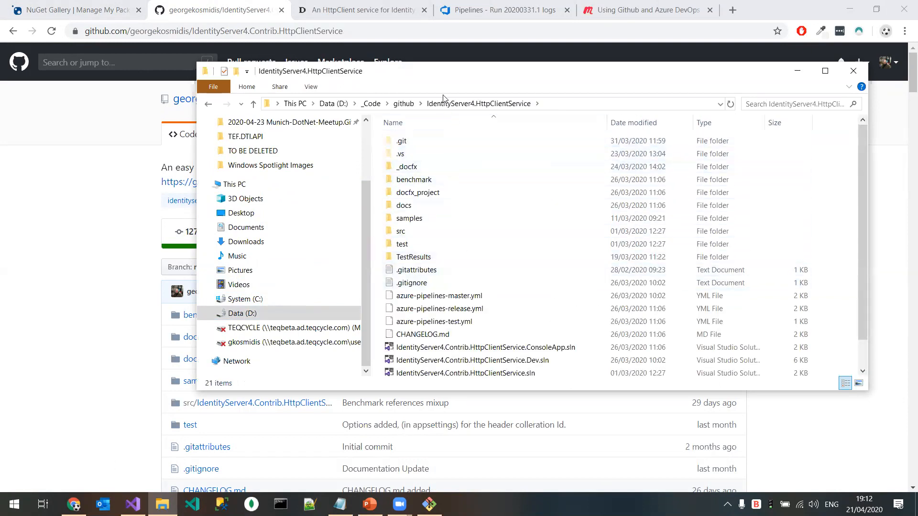
Step: Maximize the folder window, view the contents of the _docfx folder and return to the repository folder
double_click(449, 77)
left_click(218, 102)
double_click(219, 102)
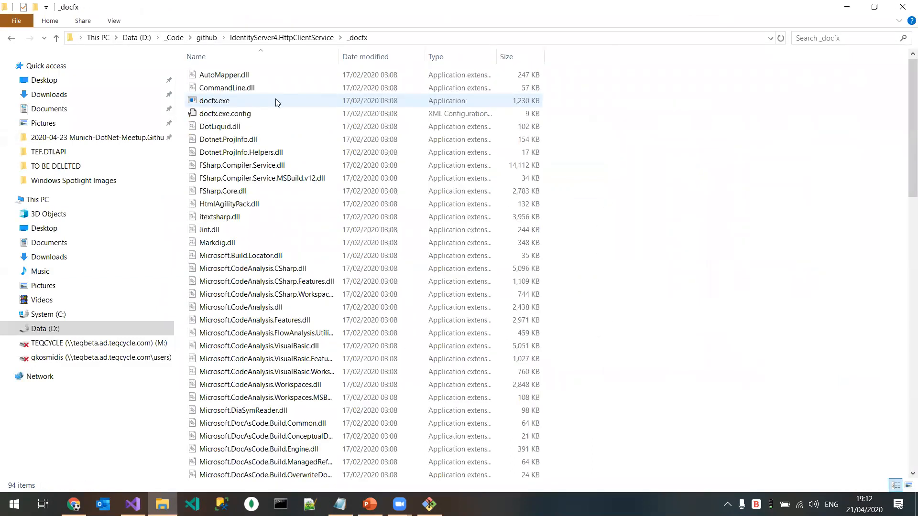
key("alt+Left")
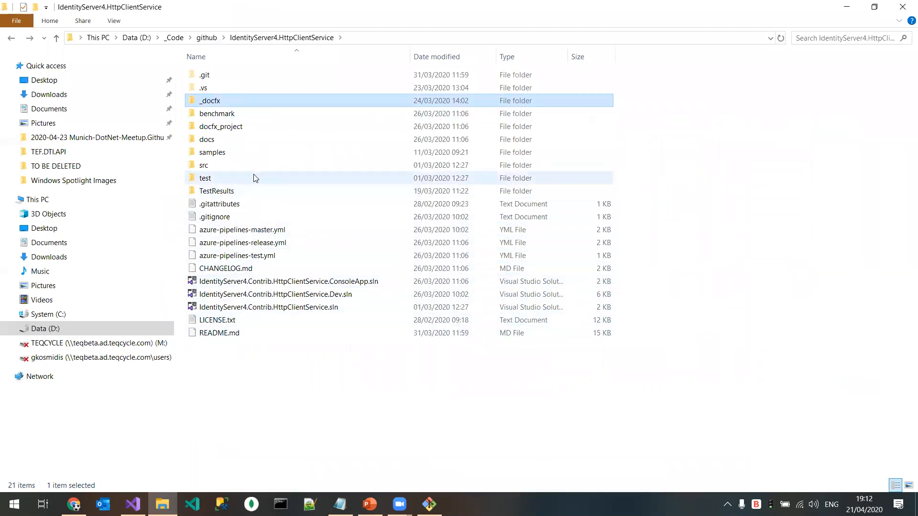
Step: Open docfx.json from the docfx_project folder in Notepad++ and examine its metadata source project and build content files
double_click(251, 127)
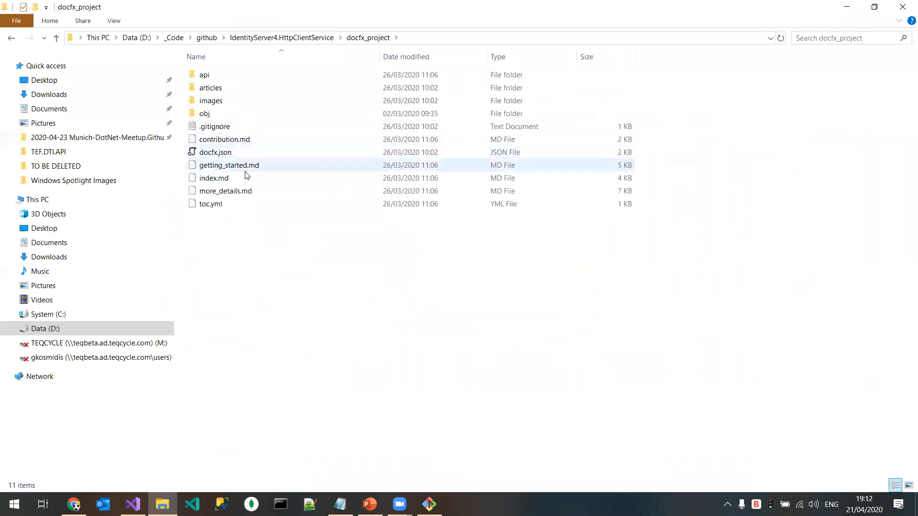
right_click(217, 152)
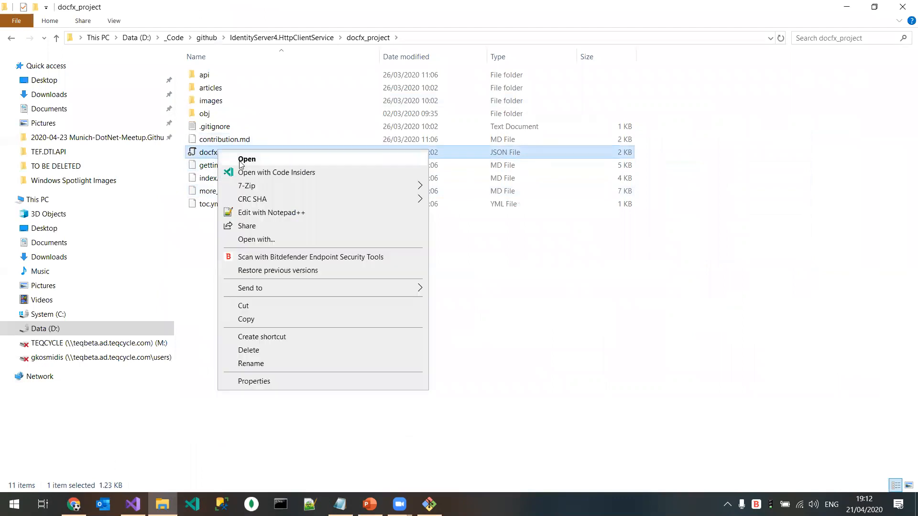
left_click(285, 213)
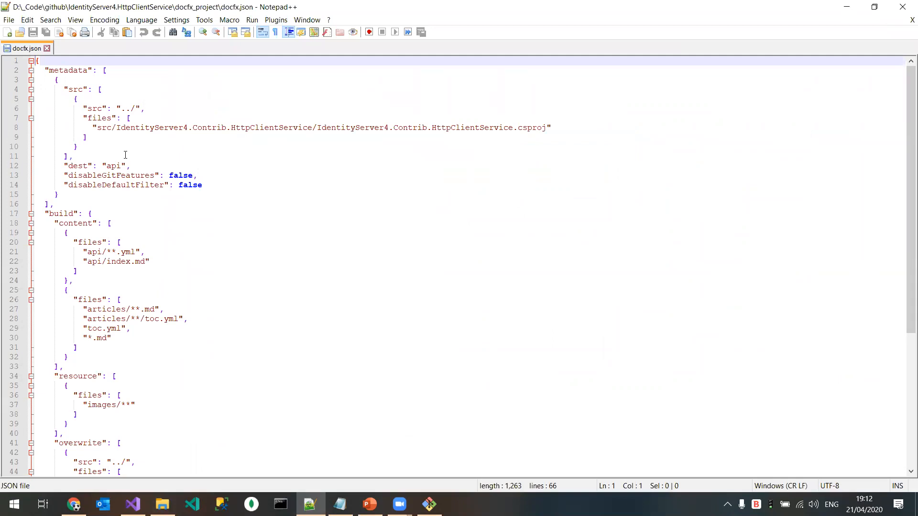
left_click_drag(96, 125, 551, 128)
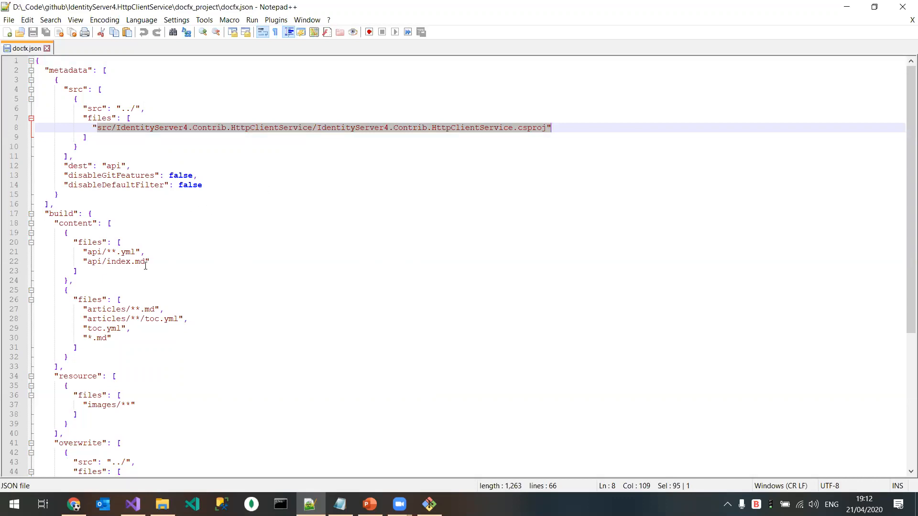
double_click(141, 261)
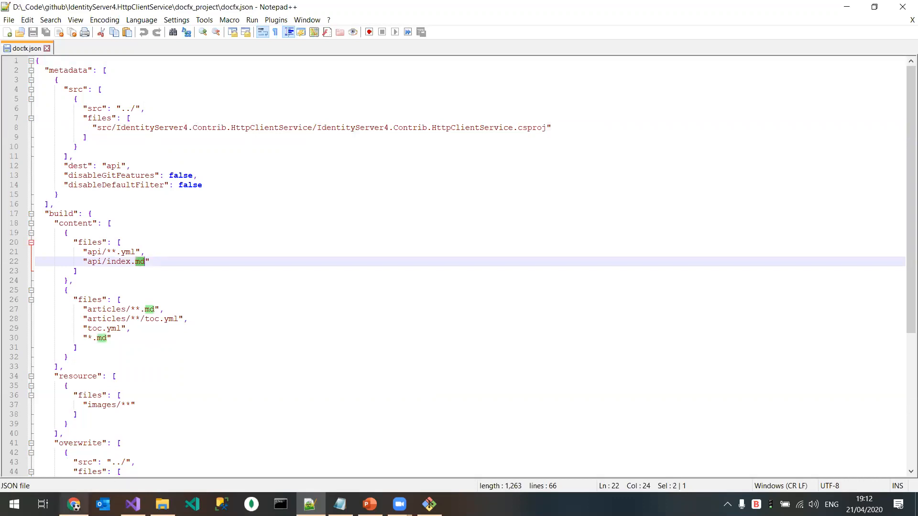
Step: Switch to the browser and read through the home page of the published documentation website
left_click(74, 504)
left_click(351, 10)
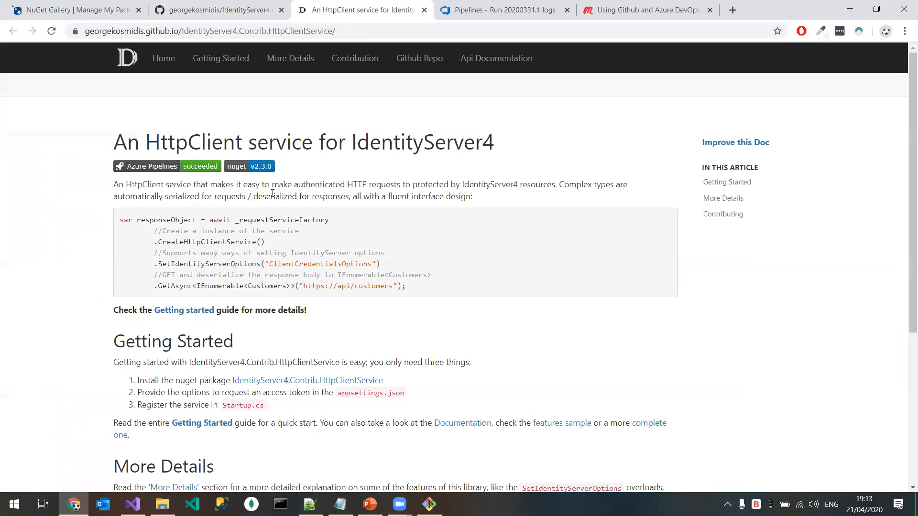
scroll(277, 236, "down", 3)
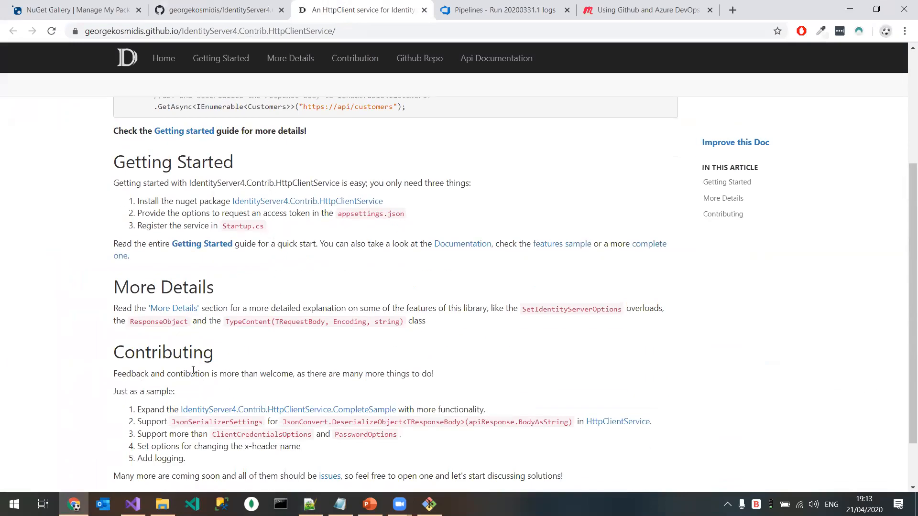
Step: Open index.md from the docfx_project folder in Notepad++ to view the home page's Markdown source, and minimize the editor
left_click(162, 504)
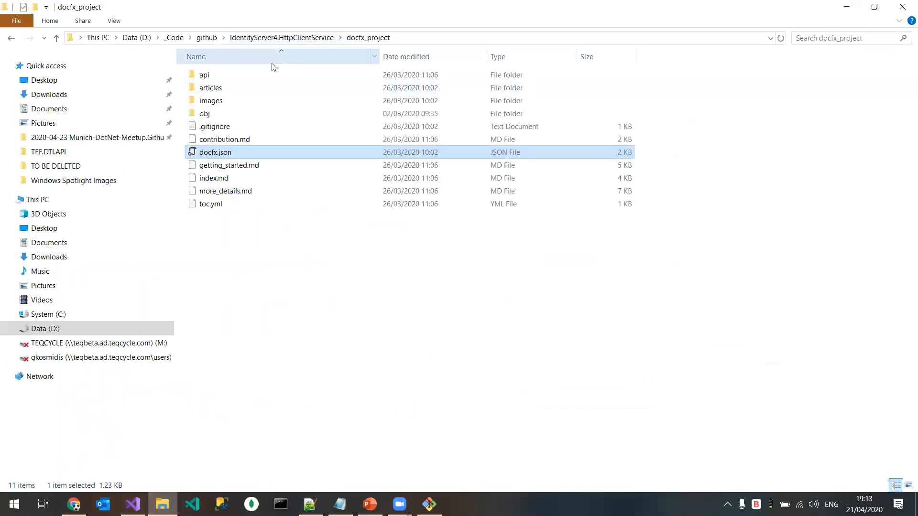
left_click(228, 182)
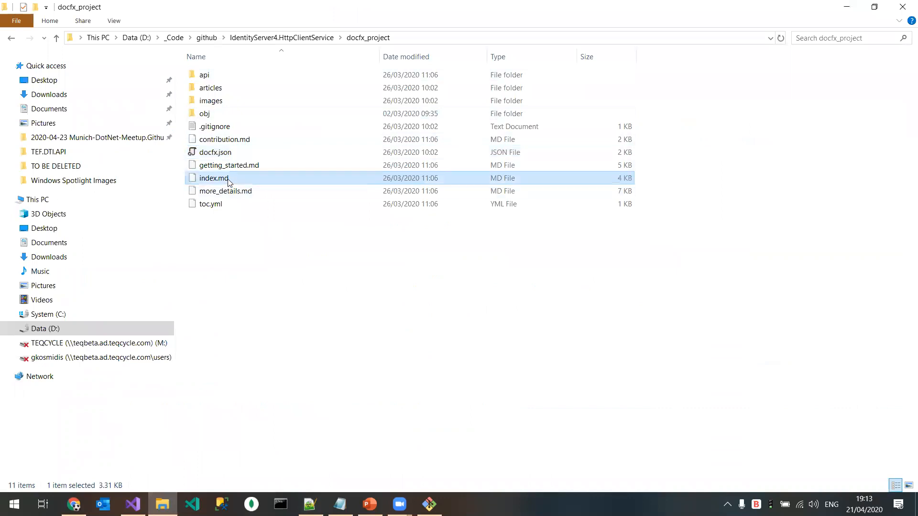
right_click(228, 182)
left_click(285, 243)
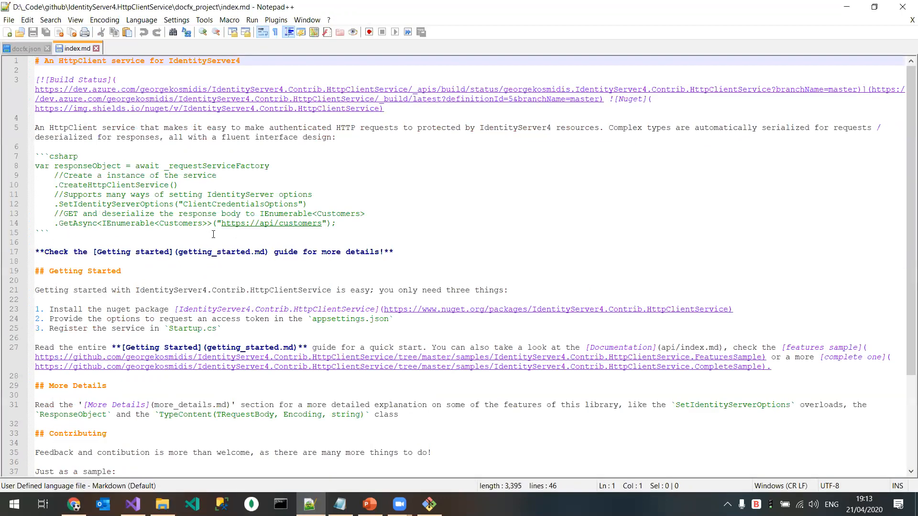
left_click(846, 6)
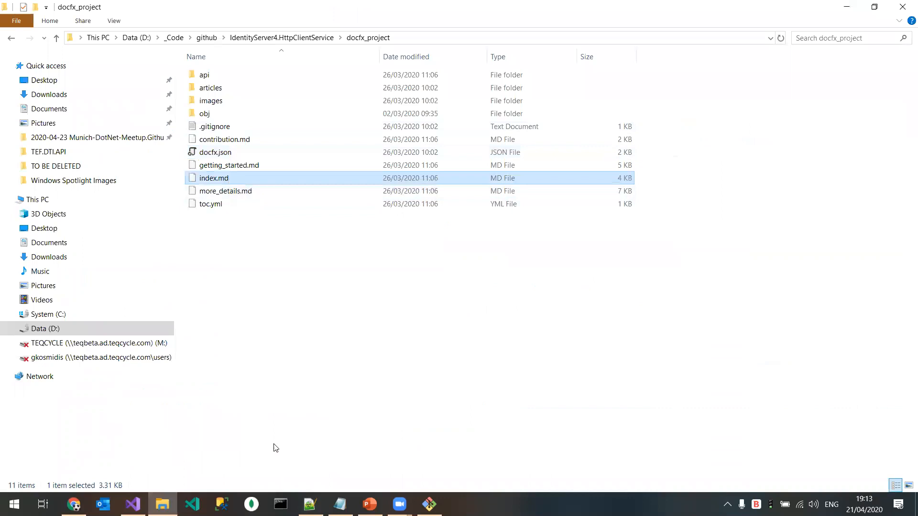
Step: Return to the documentation website and examine the HttpClientService class page in its API documentation
left_click(74, 504)
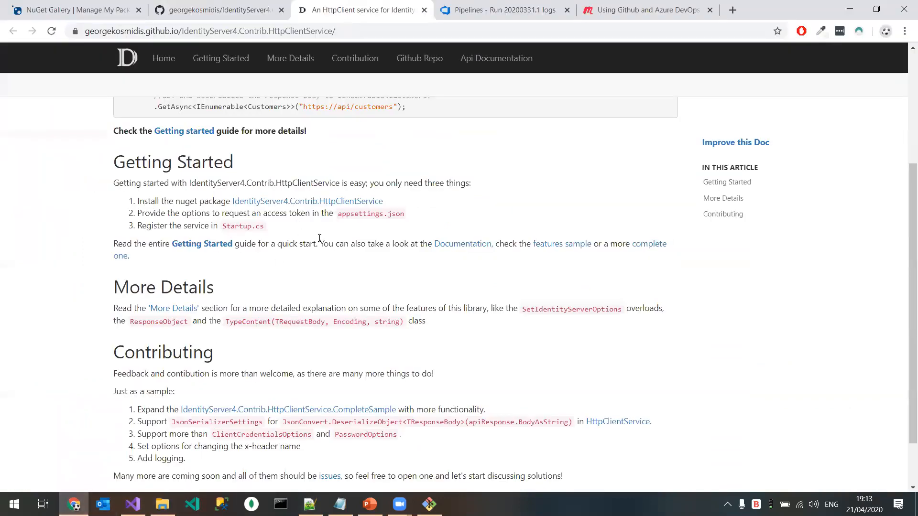
scroll(395, 223, "up", 5)
left_click(495, 58)
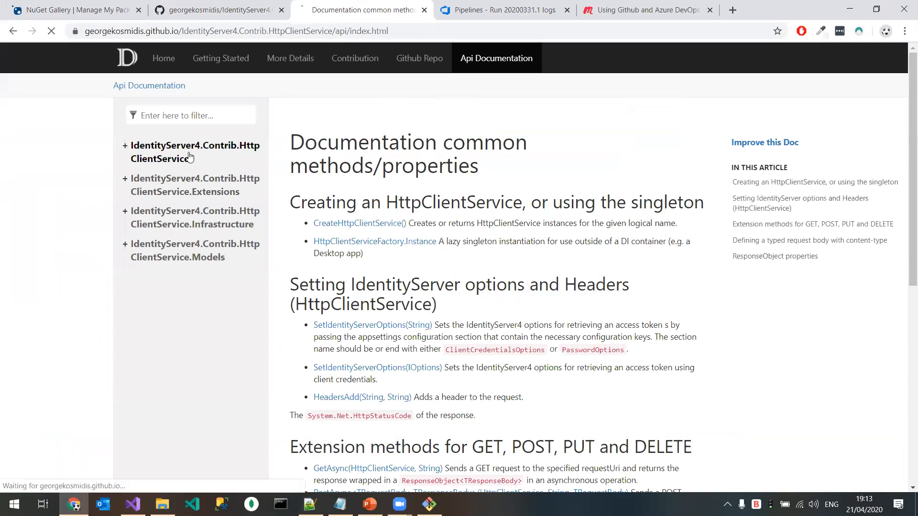
left_click(182, 153)
left_click(186, 177)
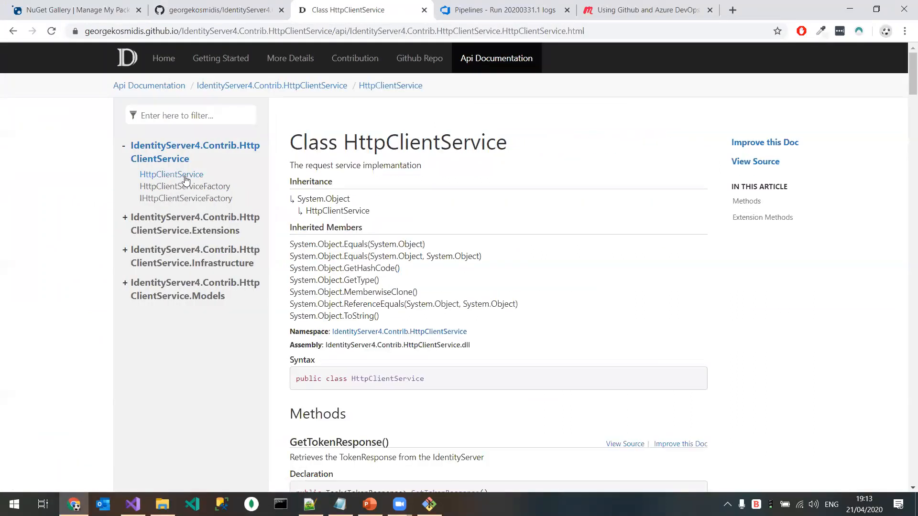
scroll(403, 329, "down", 4)
scroll(403, 329, "down", 5)
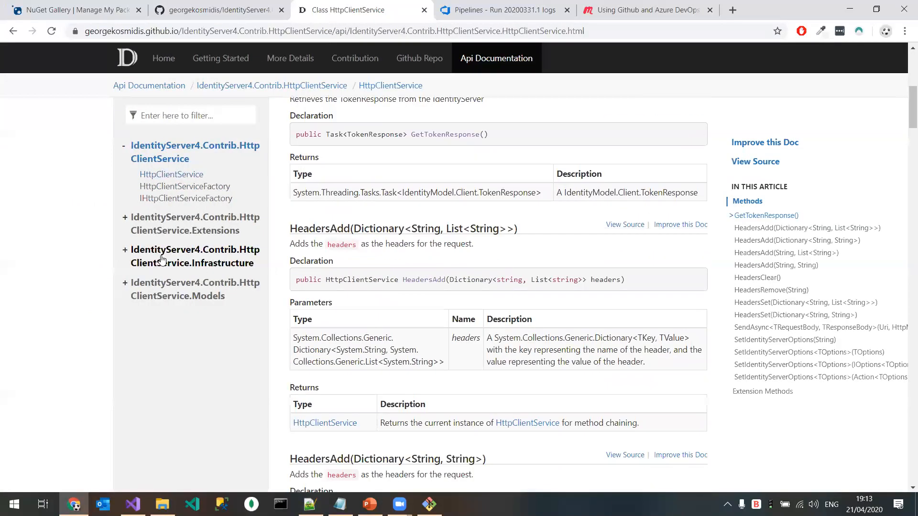
Step: Open the HttpRequestMessageFactory class page under the Infrastructure namespace and examine its constructor documentation
left_click(162, 262)
left_click(173, 276)
scroll(437, 281, "down", 4)
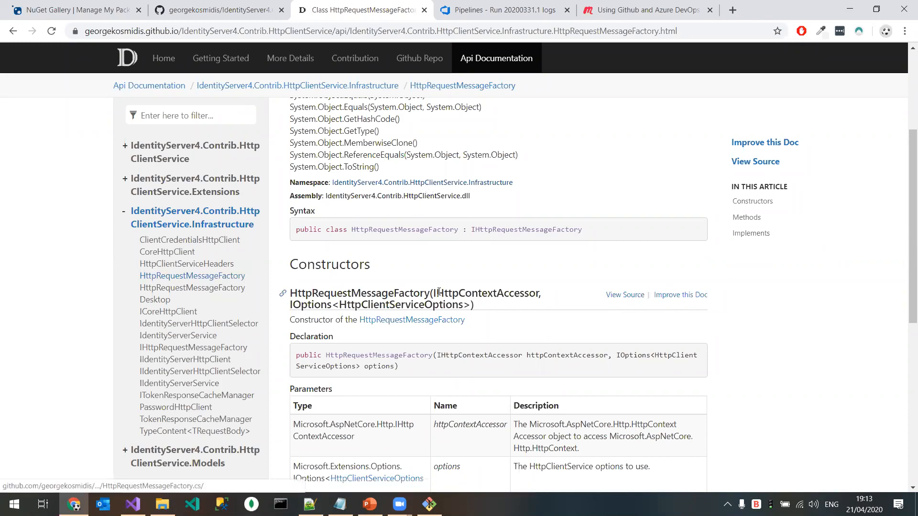
left_click_drag(321, 295, 458, 302)
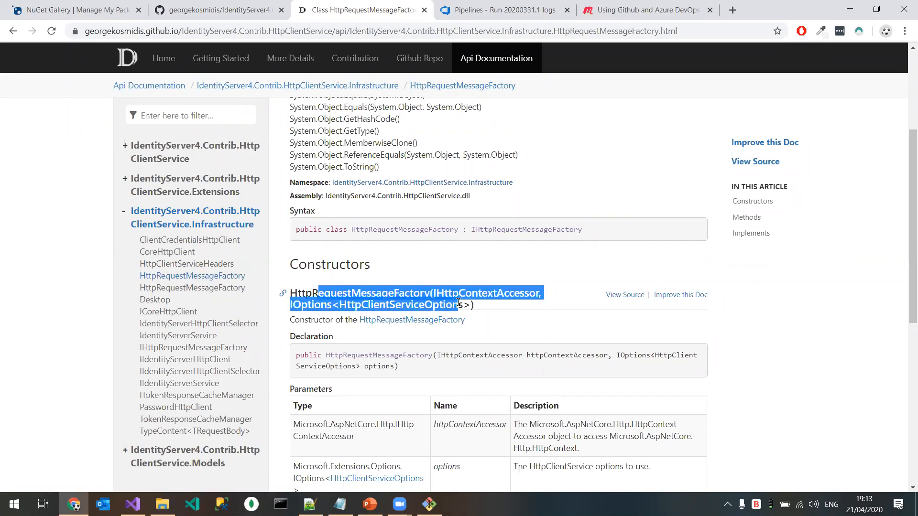
scroll(526, 277, "down", 1)
Step: View the HttpRequestMessageFactory constructor's source code and its documentation improvement page on GitHub, returning to the class page after each
left_click(626, 238)
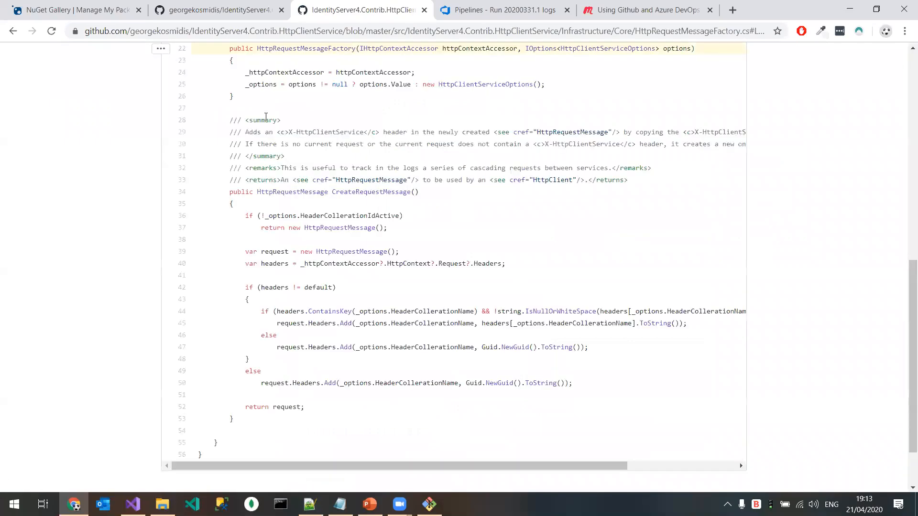
left_click(13, 31)
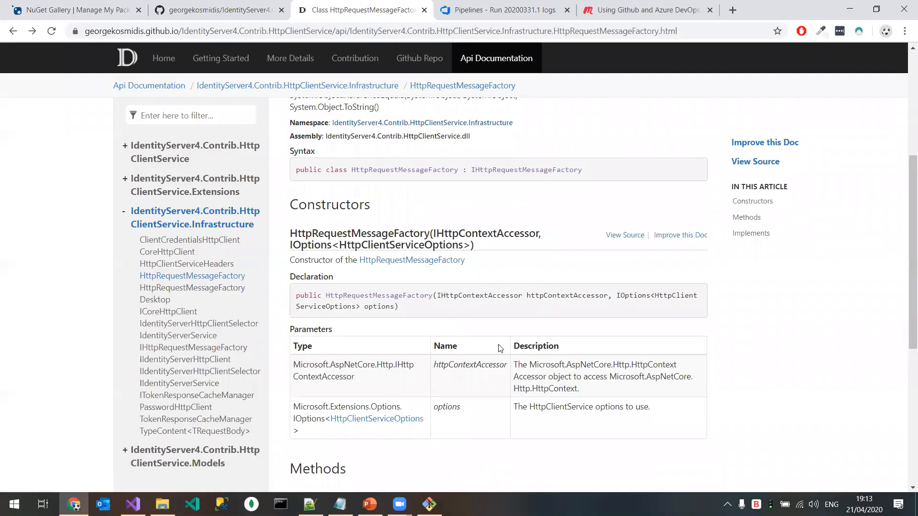
left_click(679, 237)
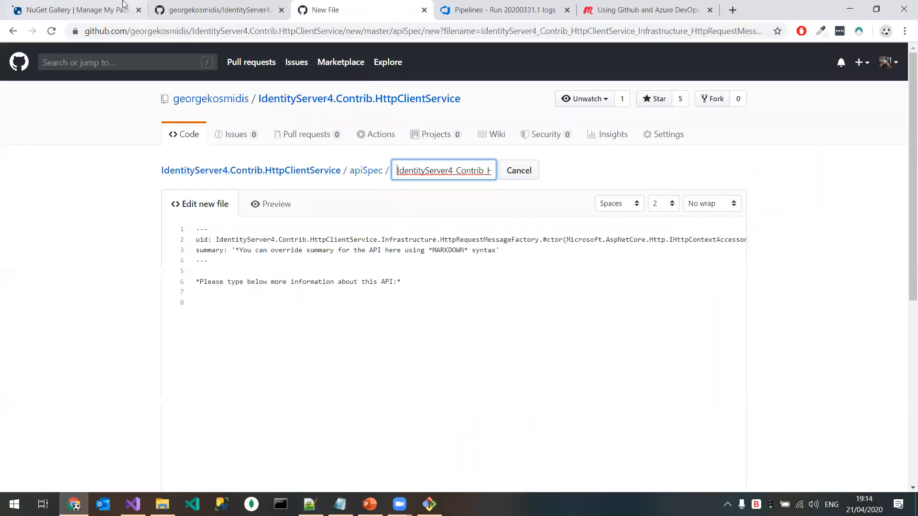
left_click(13, 32)
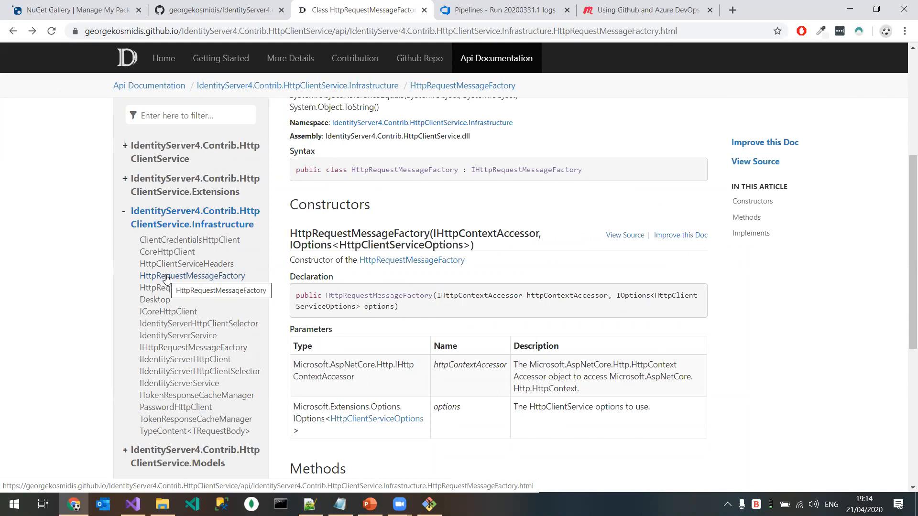
Step: Switch to the meetup.pptx presentation in PowerPoint and select the azure-pipelines-release.yml slide
left_click(370, 504)
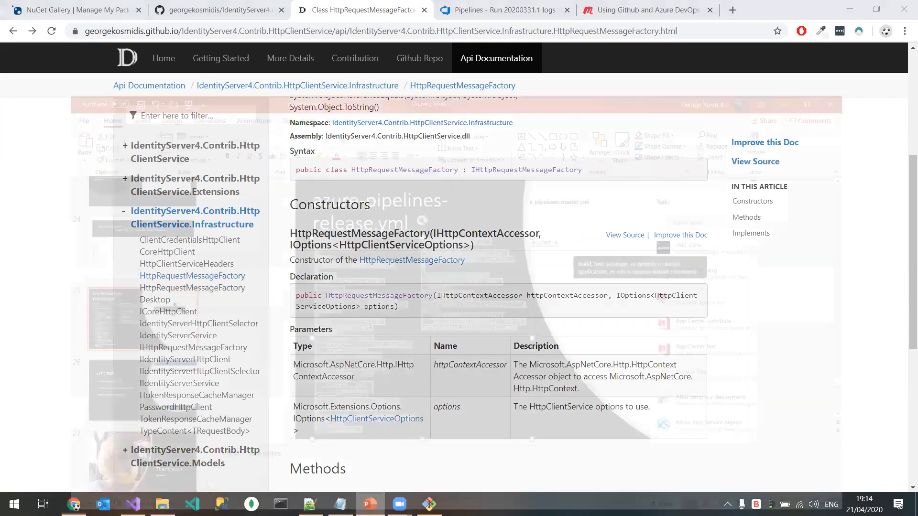
left_click(75, 258)
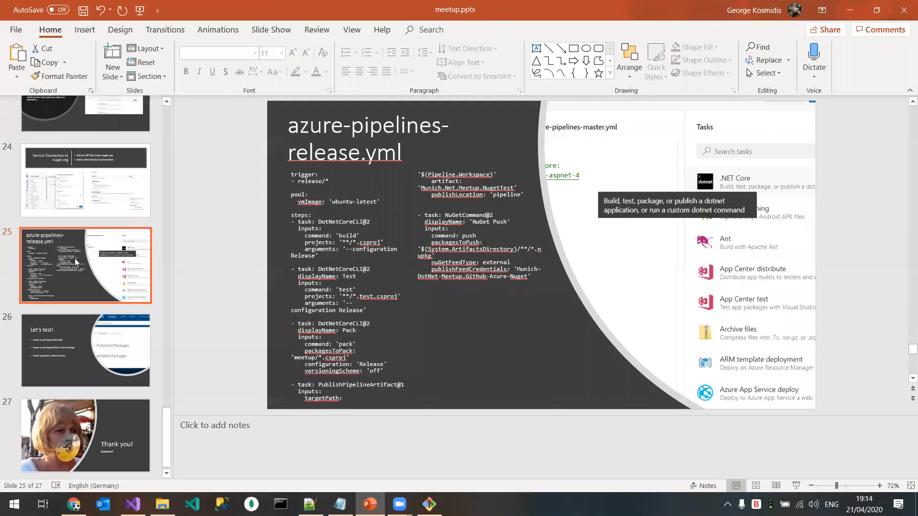
key("ctrl+F5")
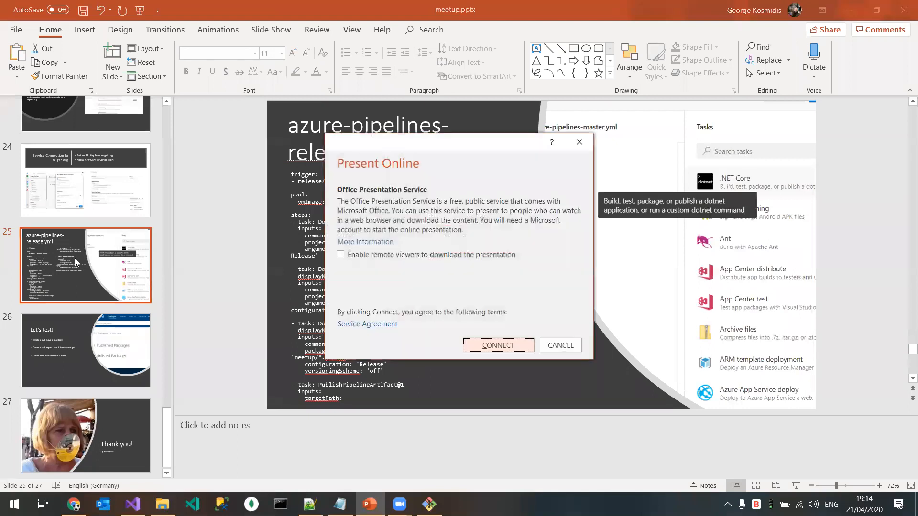
key("Escape")
key("ctrl+F5")
key("Escape")
left_click(318, 243)
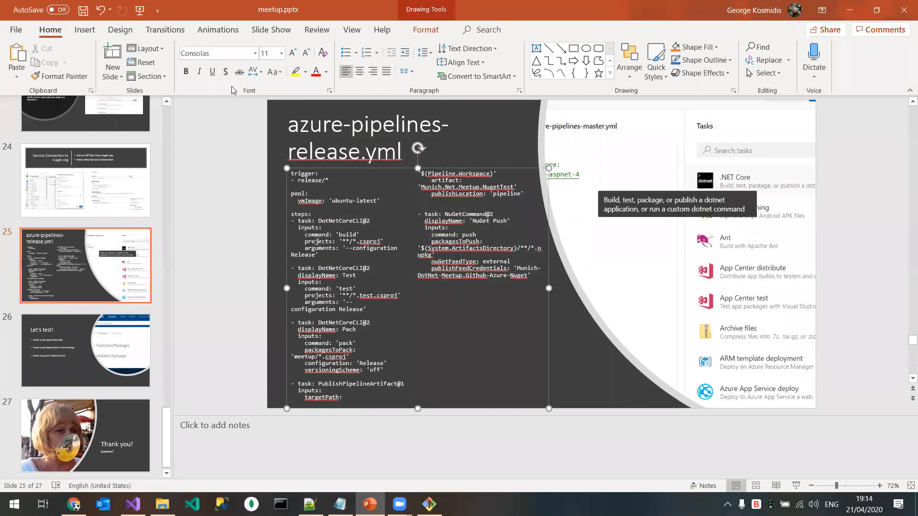
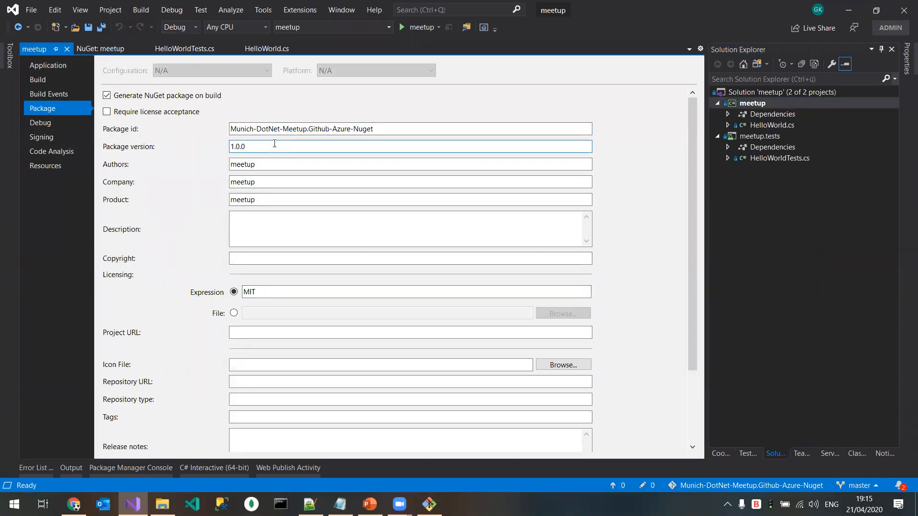
Step: Set the meetup project's package version to 1.0.1 and save the project properties
key("BackSpace")
type("1")
left_click(313, 161)
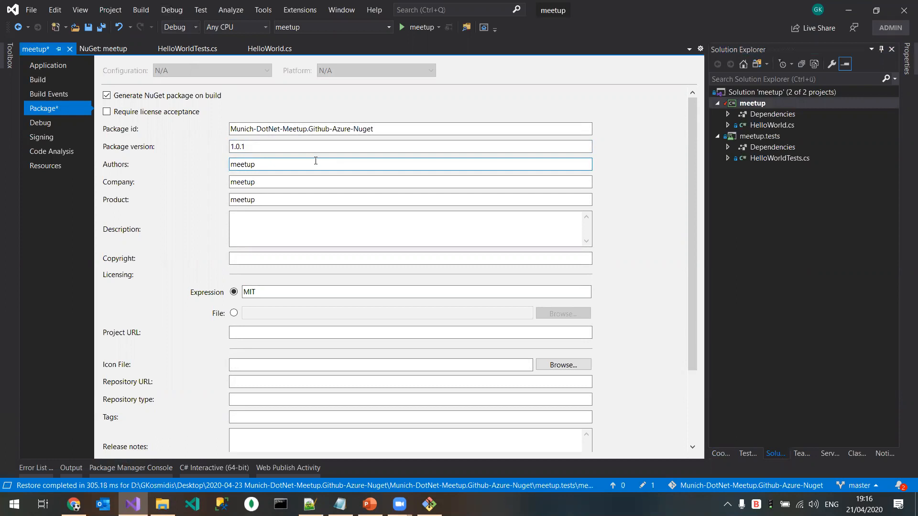
key("ctrl+s")
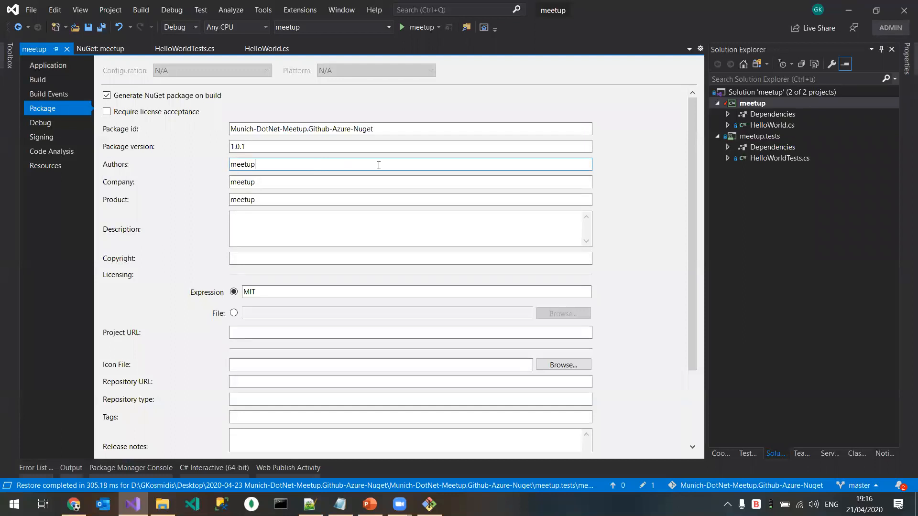
Step: Create and check out a new branch named release/1.0.1 based on master
left_click(853, 486)
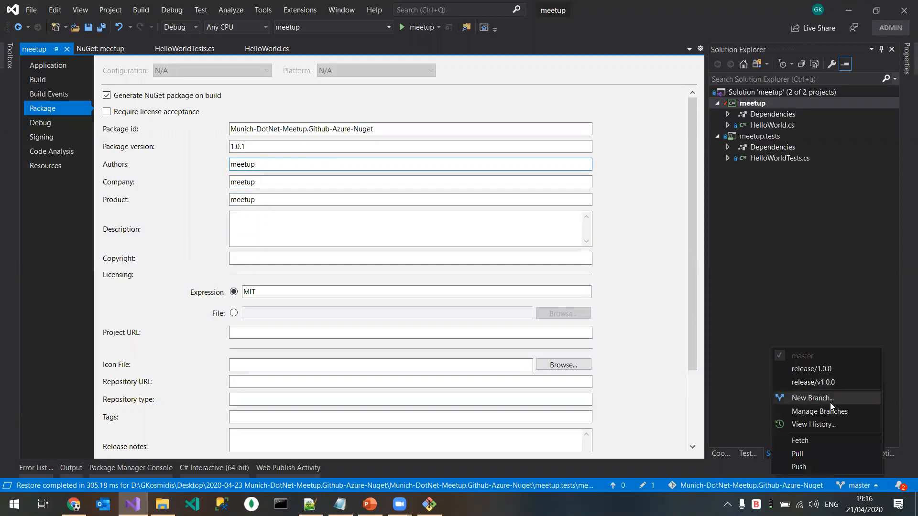
left_click(830, 400)
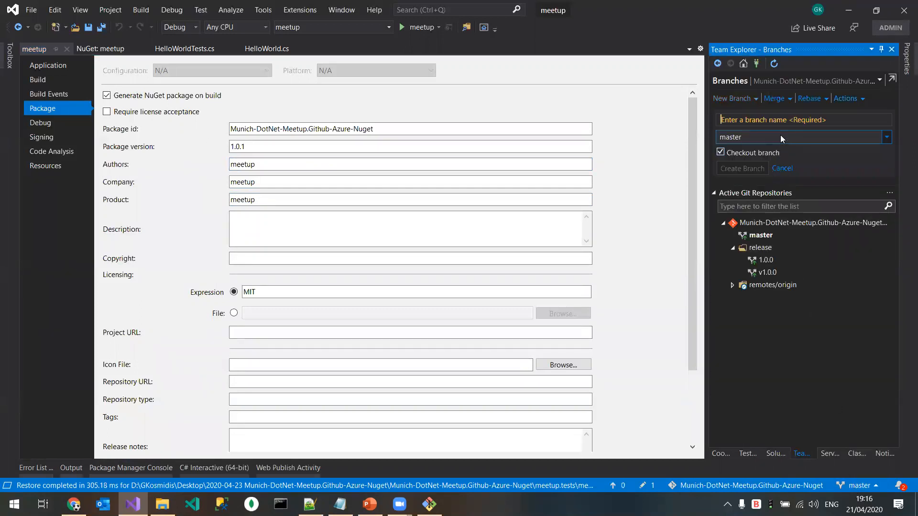
type("release/1")
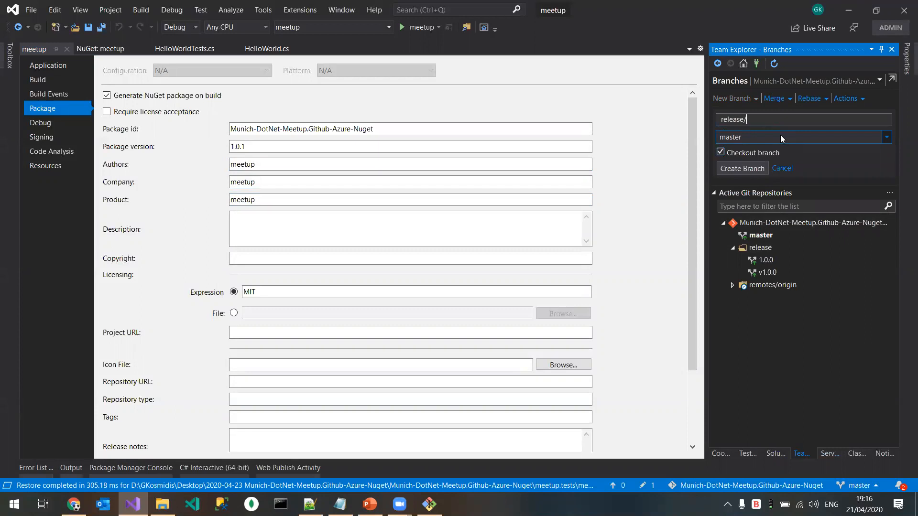
left_click(744, 169)
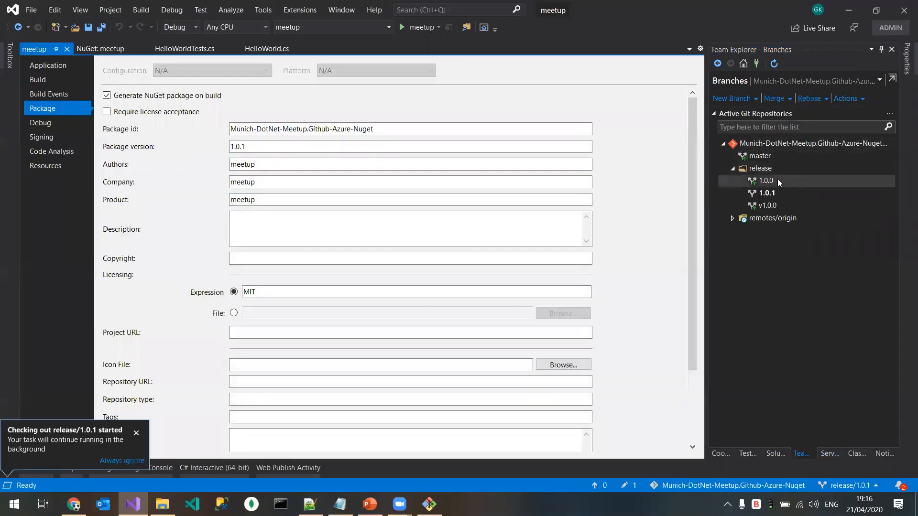
Step: Delete the local branch release/v1.0.0 and push the release/1.0.1 branch to the remote
right_click(771, 206)
left_click(831, 317)
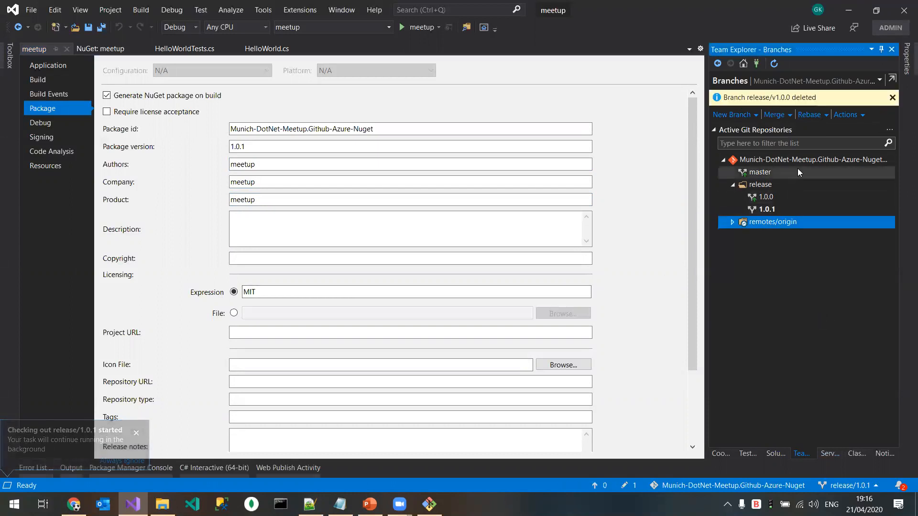
right_click(803, 211)
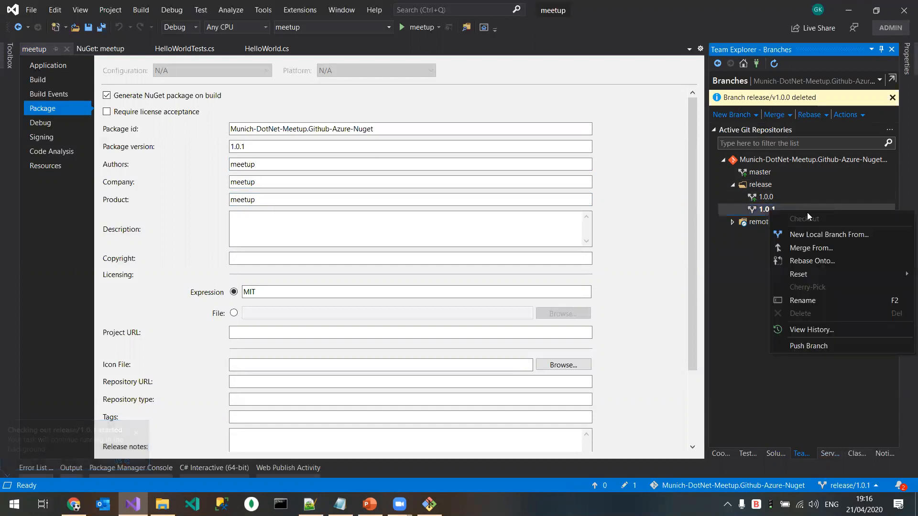
left_click(839, 348)
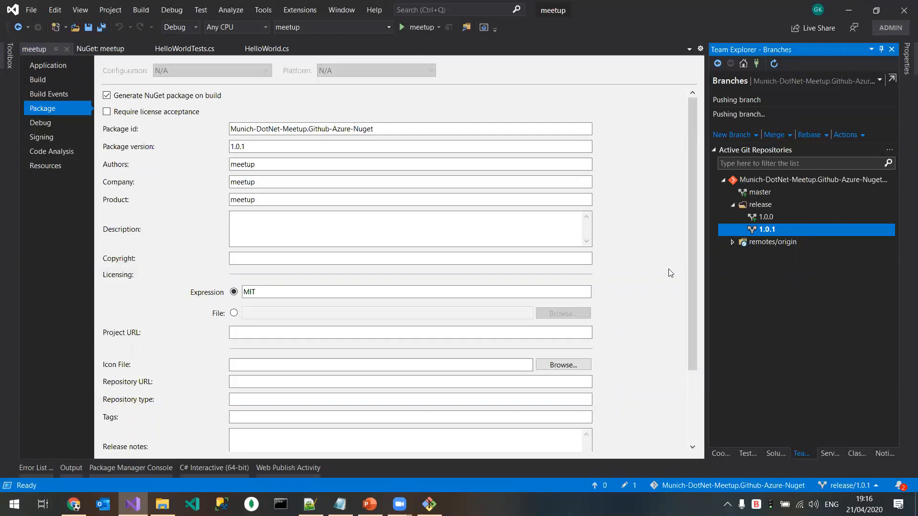
Step: Switch to Chrome and look through the GitHub profile, the published NuGet packages and the pipeline run's documentation log
left_click(74, 505)
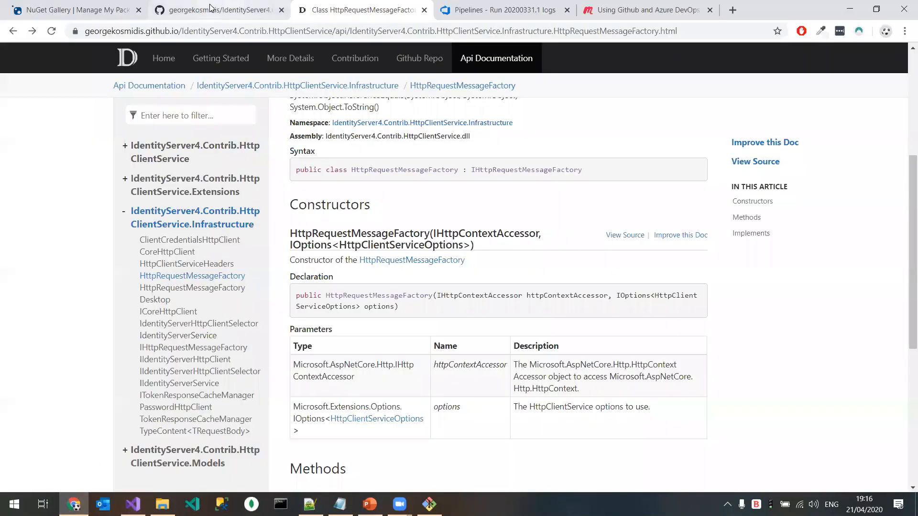
left_click(122, 7)
left_click(198, 4)
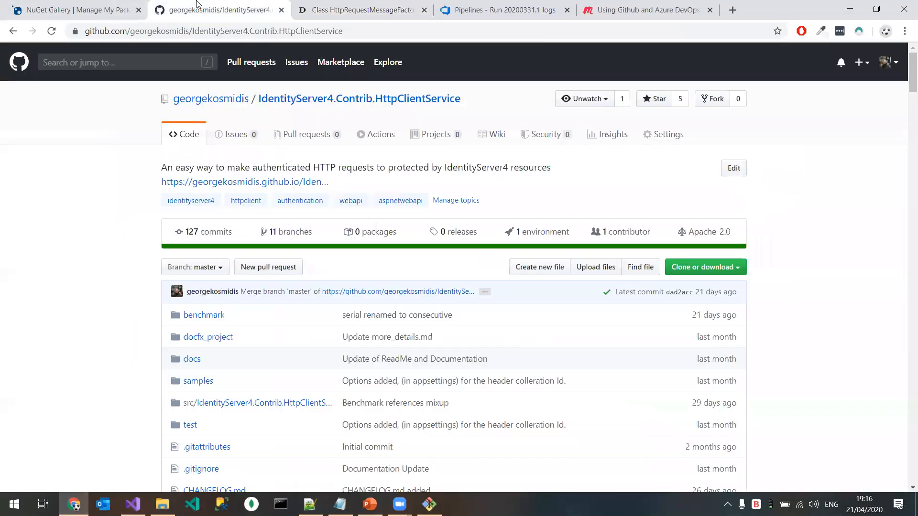
left_click(214, 102)
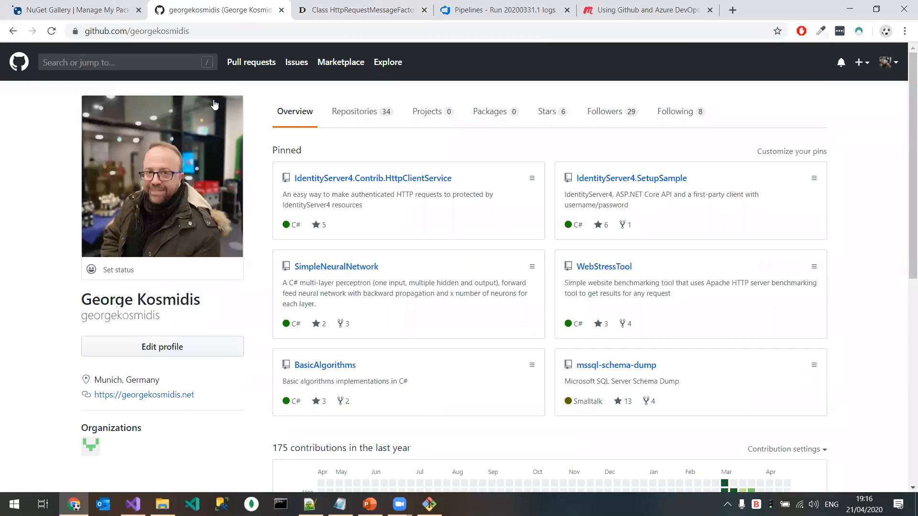
left_click(120, 10)
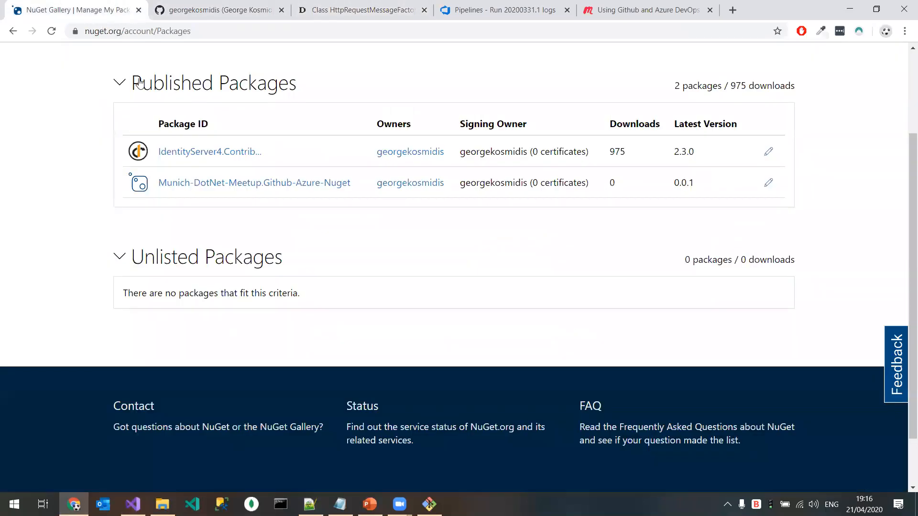
scroll(148, 91, "up", 3)
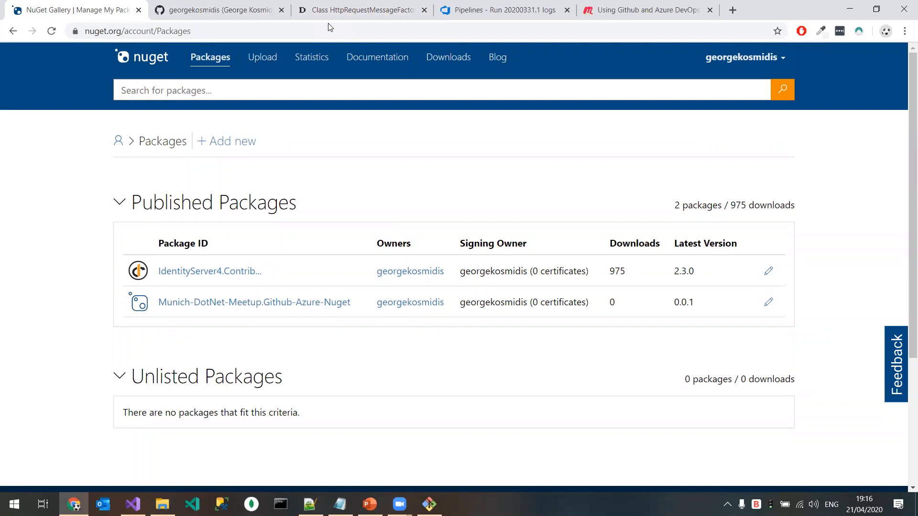
left_click(449, 11)
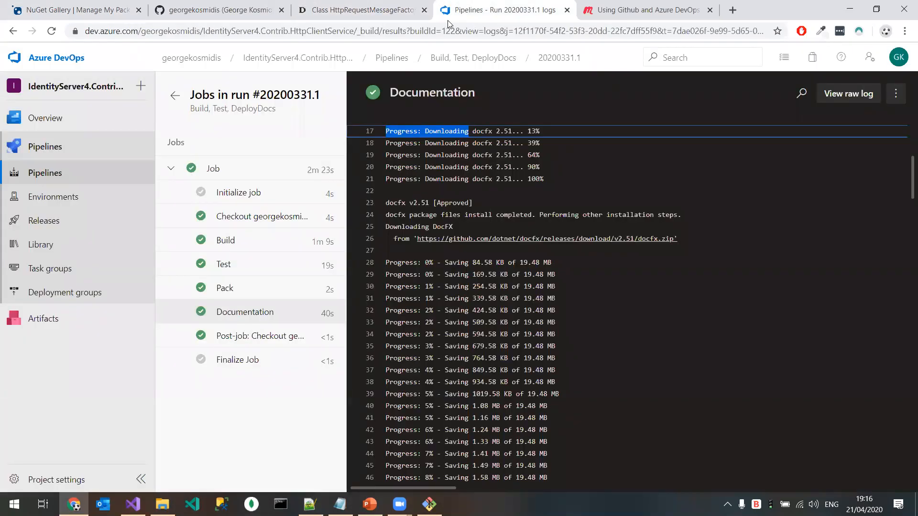
left_click(334, 10)
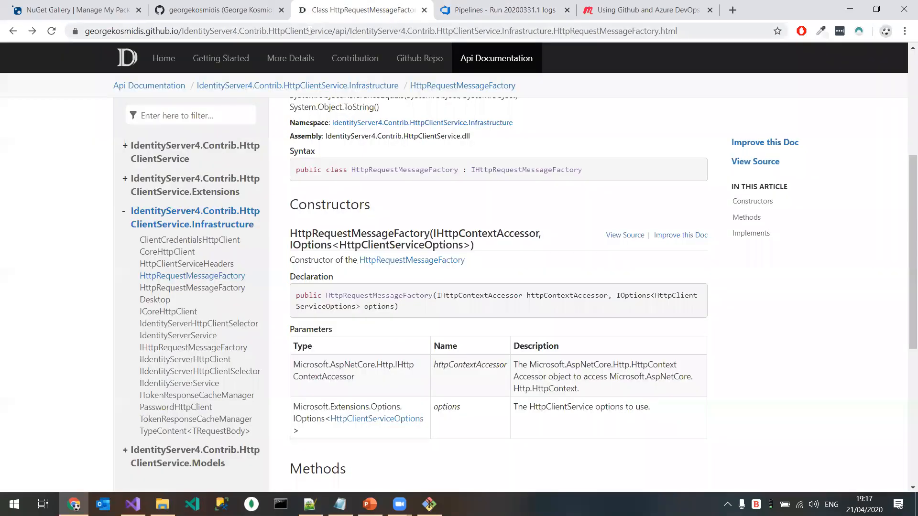
Step: Find Azure DevOps through a web search for "azure devops", sign in and open the Munich-DotNet-Meetup.Github-Azure-Nuget project
left_click(309, 30)
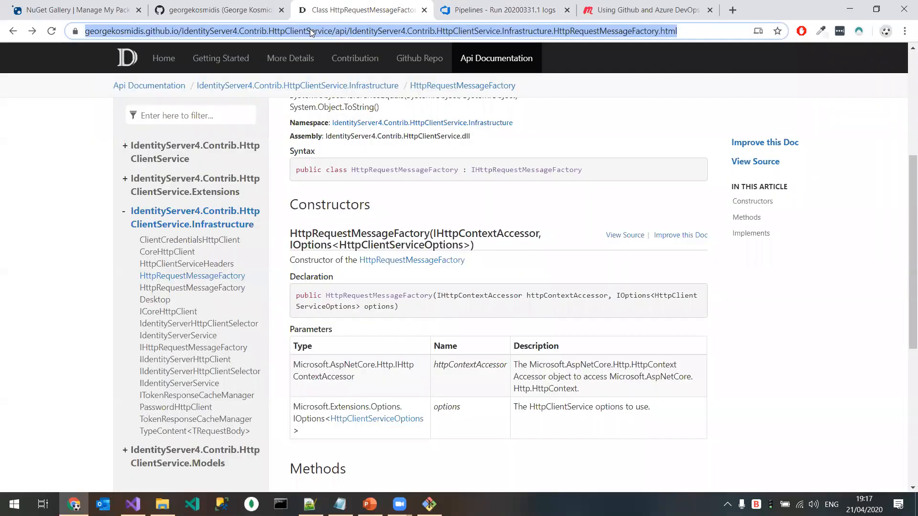
type("azure")
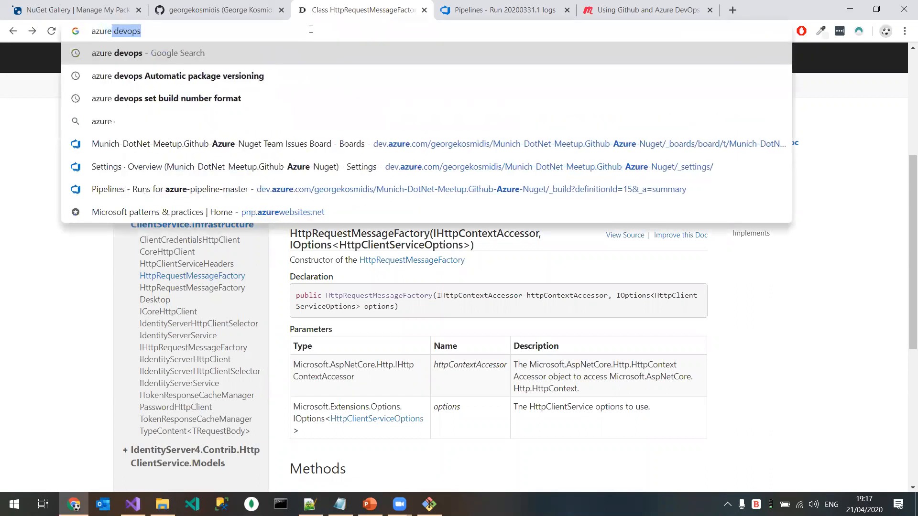
key("Return")
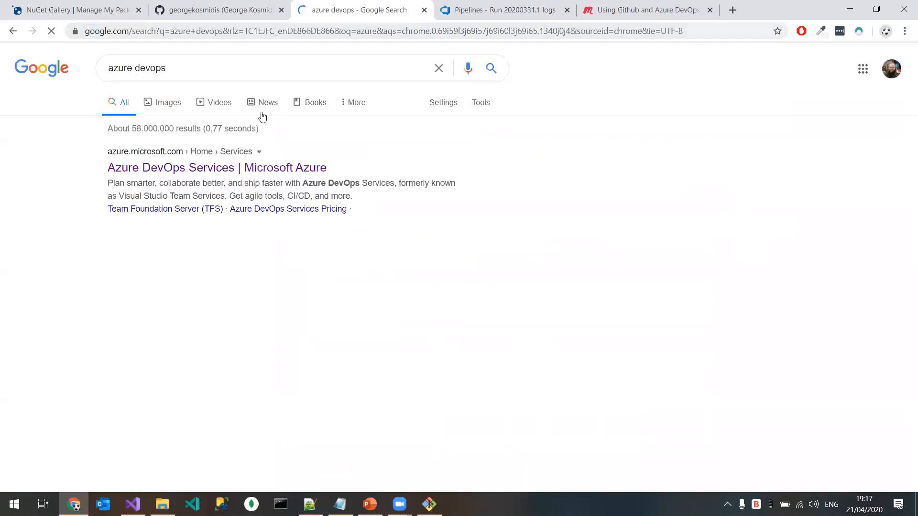
left_click(200, 167)
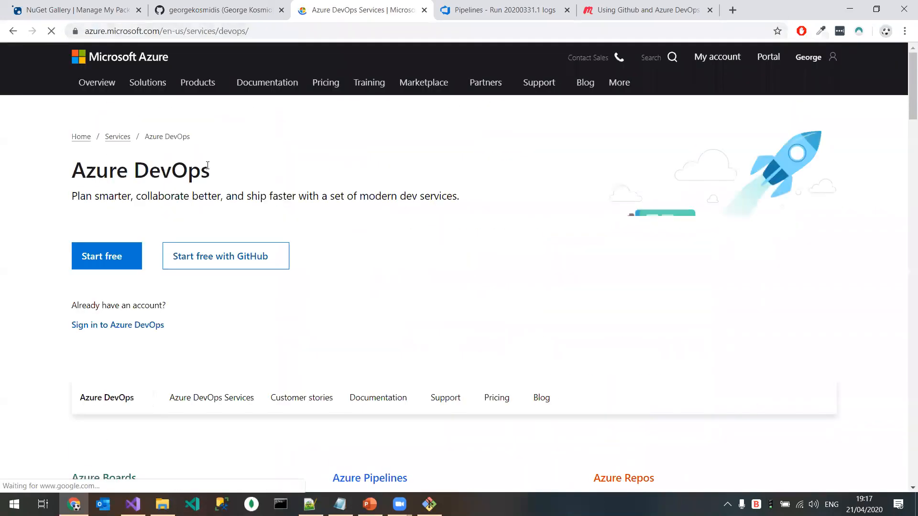
left_click(128, 327)
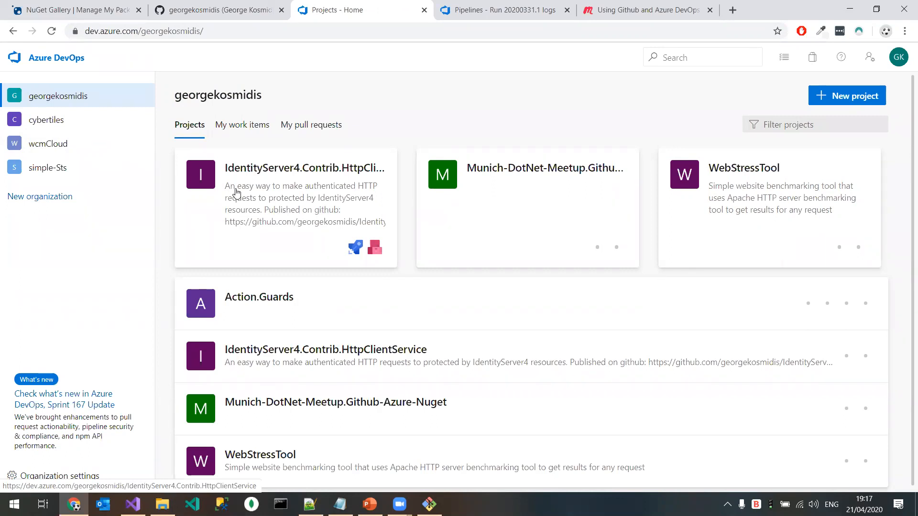
left_click(530, 214)
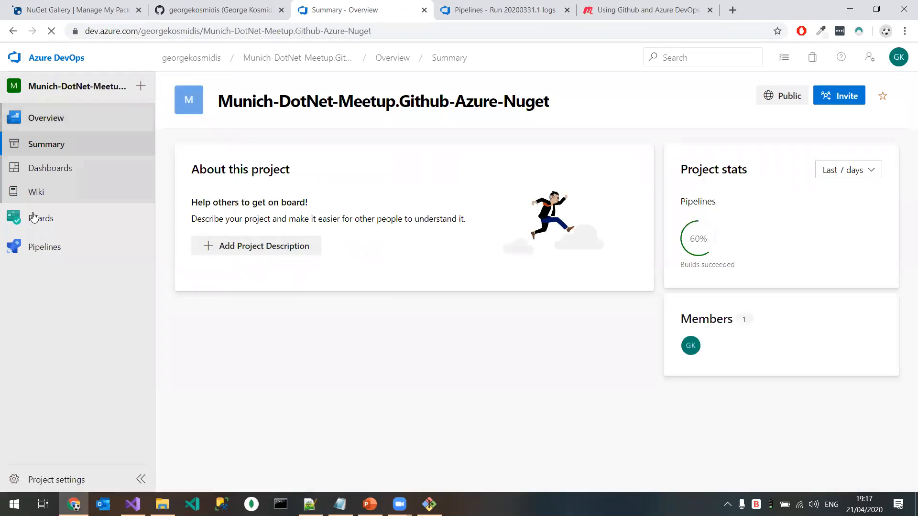
Step: Start a new pipeline with GitHub as the code source and Munich-DotNet-Meetup.Github-Azure-Nuget as the repository, reaching the configuration choices
left_click(45, 247)
left_click(858, 102)
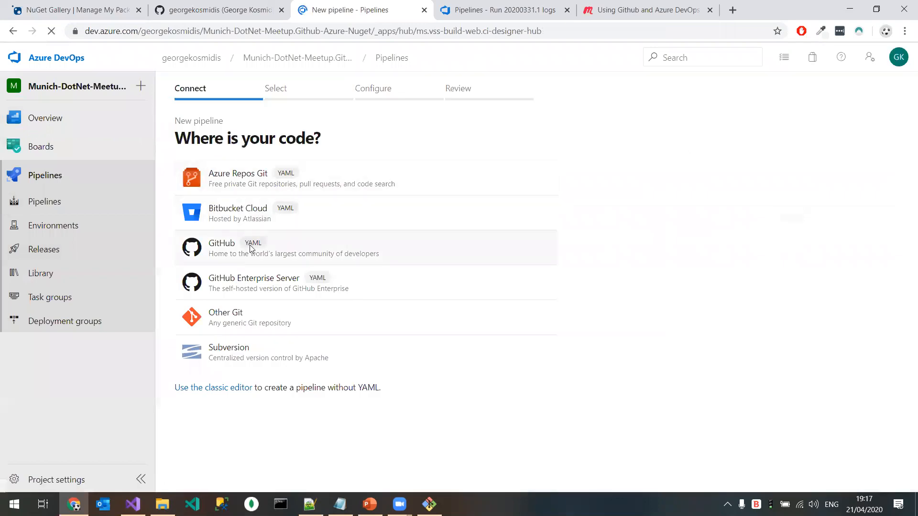
left_click(222, 257)
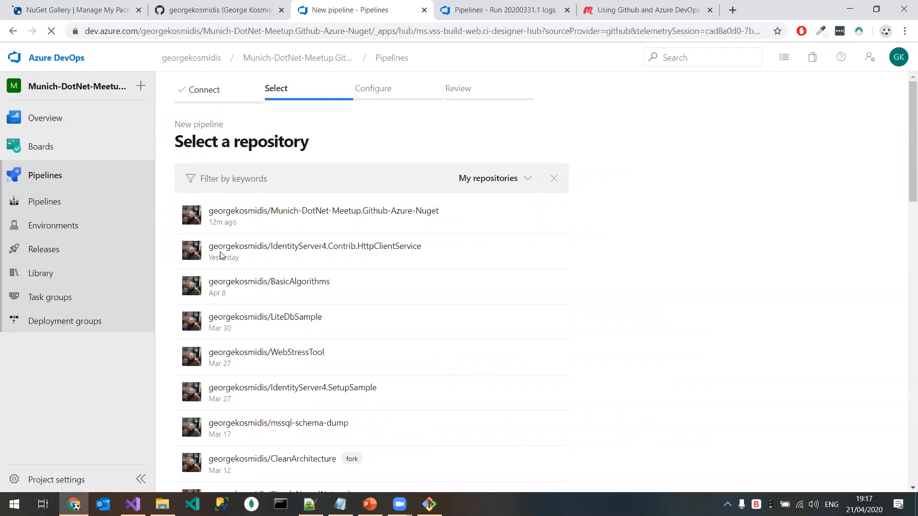
left_click(346, 223)
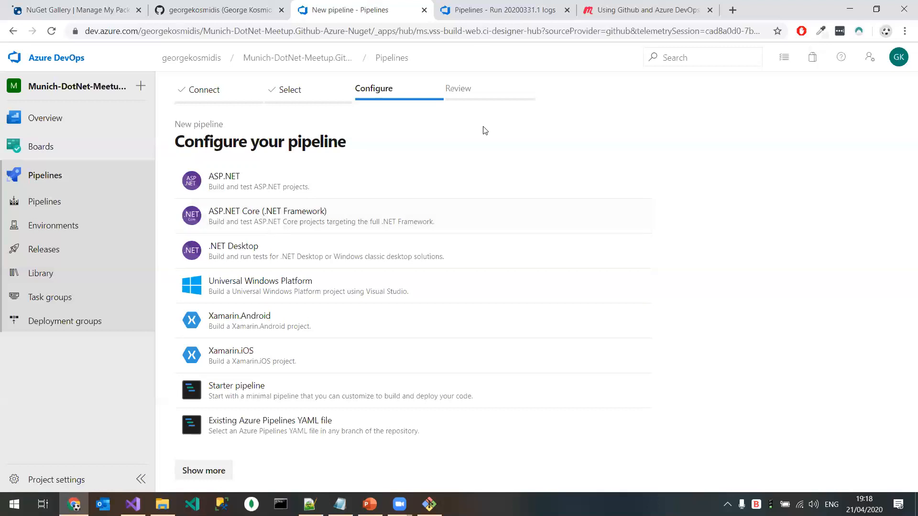
left_click(717, 89)
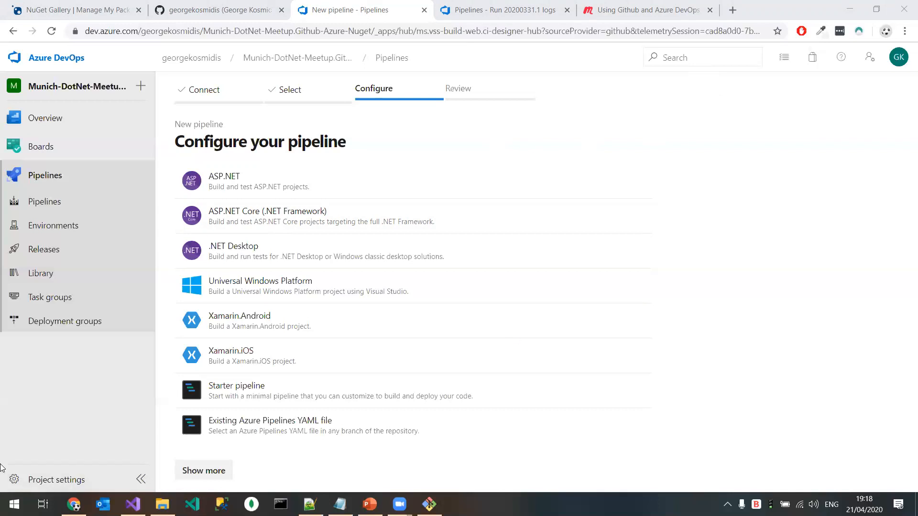
Step: Switch to File Explorer, view 7pace-presentation.pdf from the desktop folder 2020-04-23 Munich-DotNet-Meetup.Github-Azure-Nuget, and minimize the PDF
left_click(162, 504)
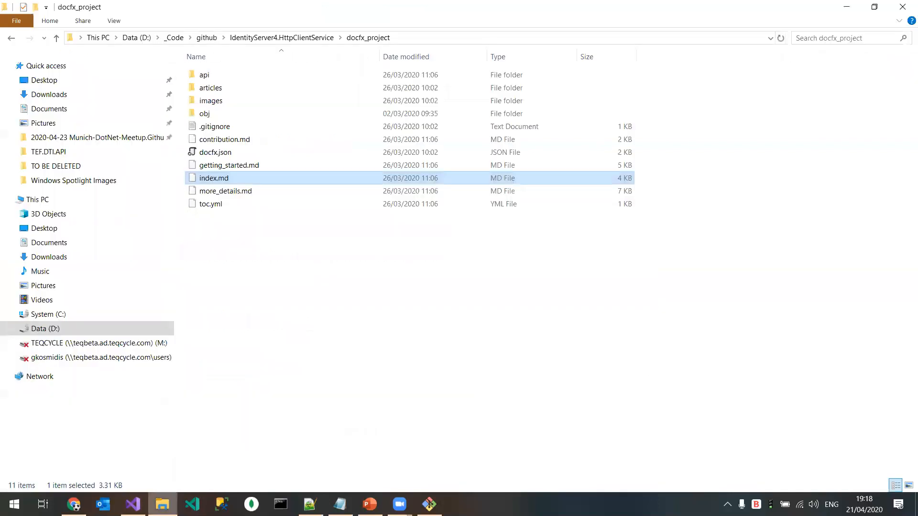
left_click(282, 37)
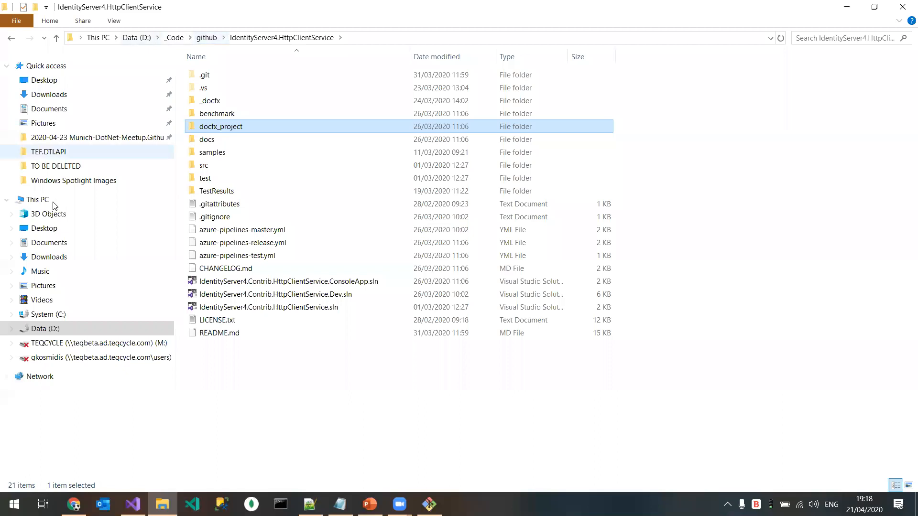
left_click(61, 229)
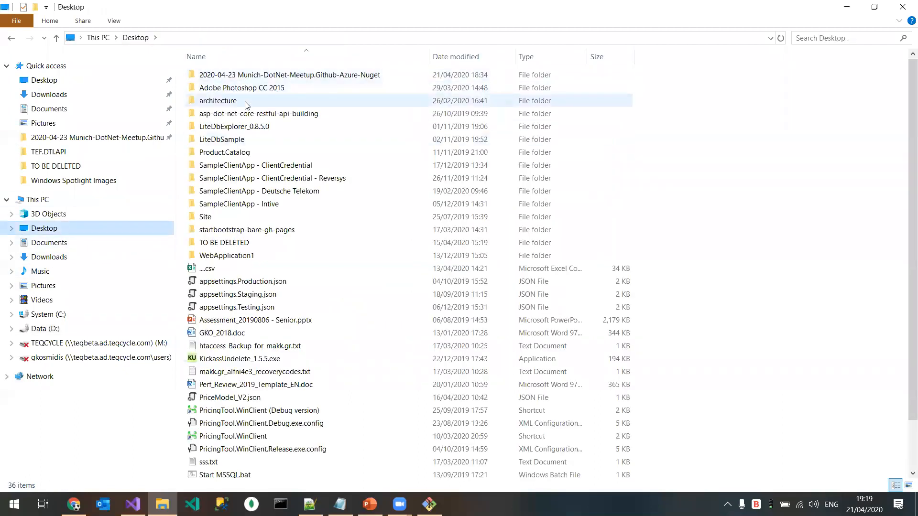
double_click(261, 75)
double_click(424, 108)
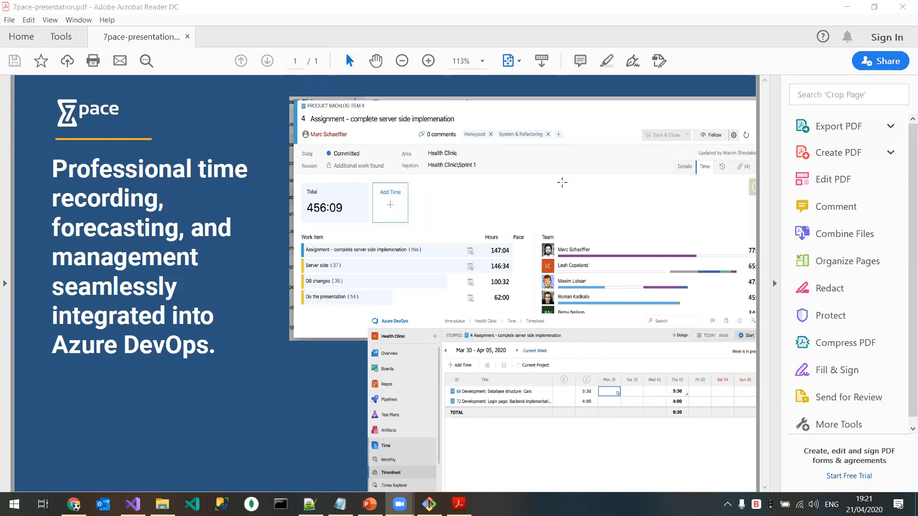
left_click(844, 11)
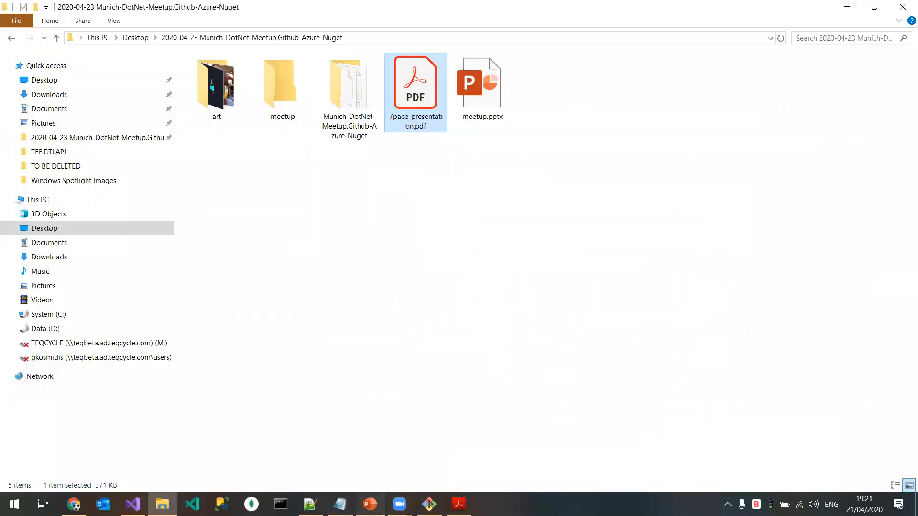
Step: Switch to the meetup.pptx presentation in PowerPoint and start the slide show from the "Thank you!" slide
left_click(369, 504)
key("ctrl+F5")
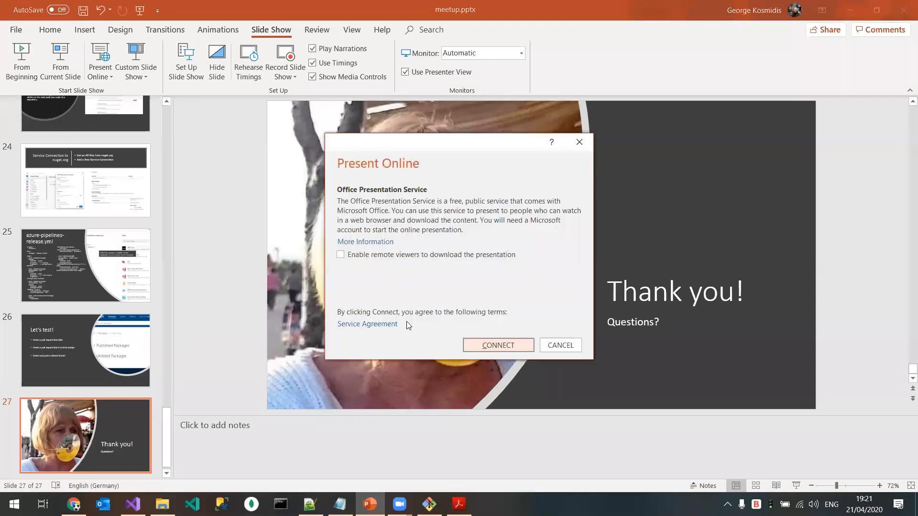
key("Escape")
key("shift+F5")
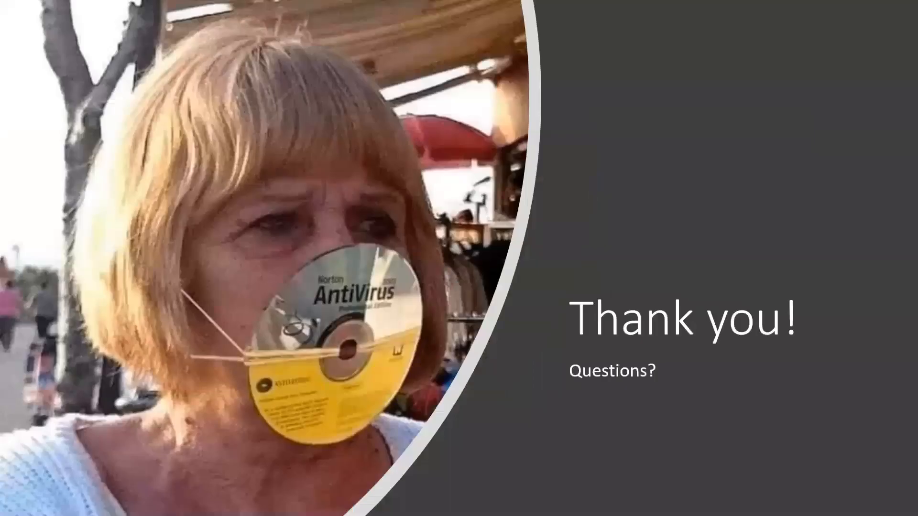
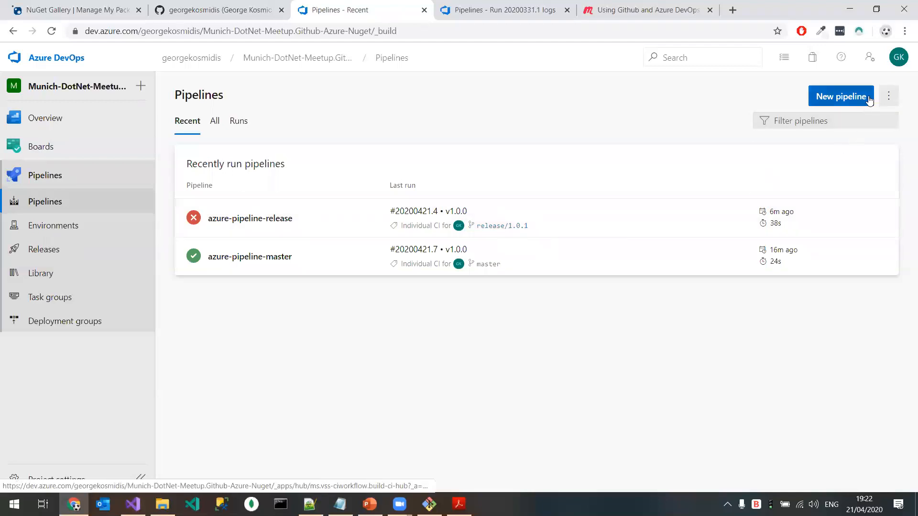
left_click(897, 99)
left_click(523, 226)
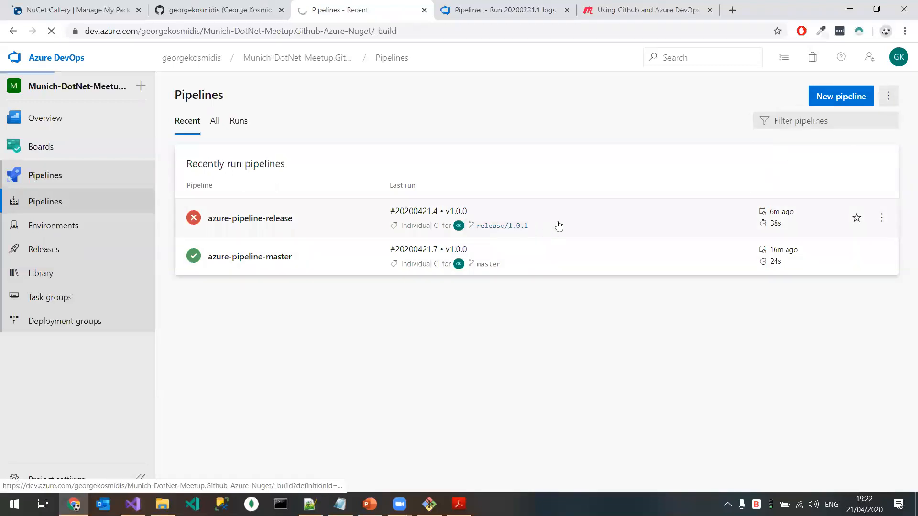
left_click(14, 32)
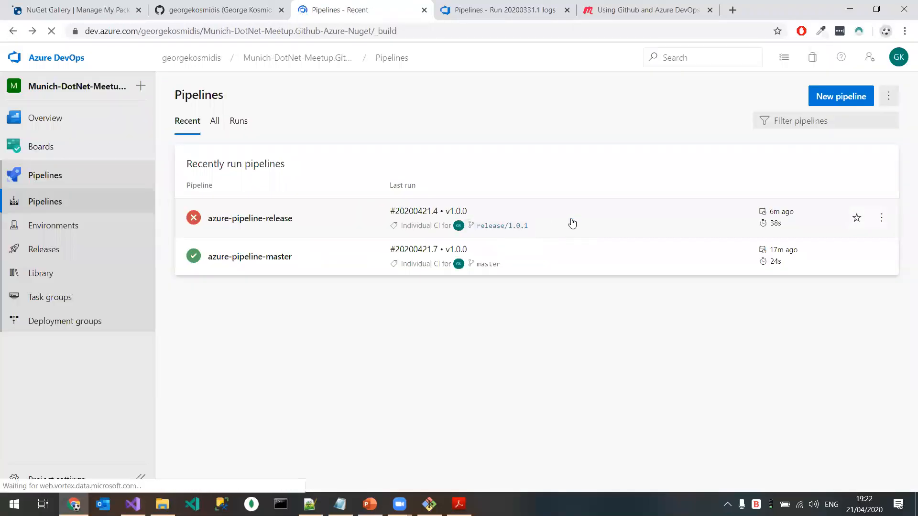
Step: Open run #20200421.4 of azure-pipeline-release on the release/1.0.1 branch and examine its errors and jobs
left_click(571, 222)
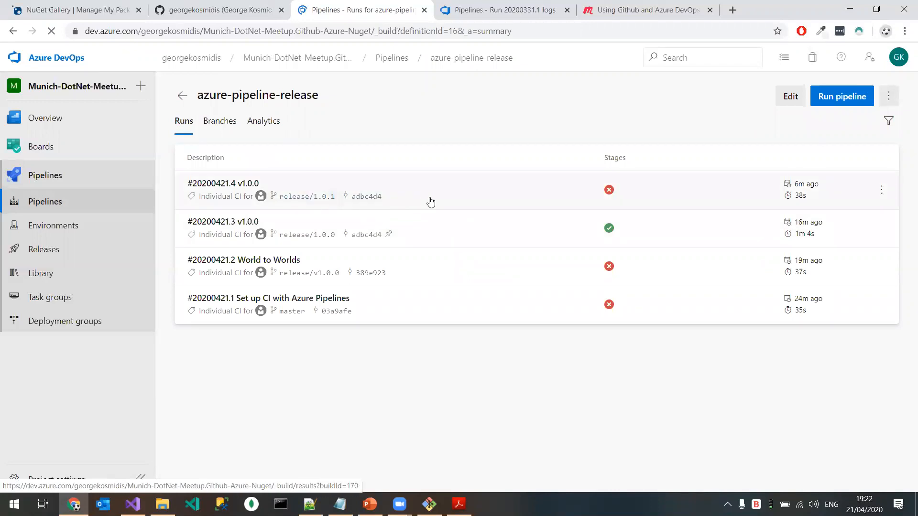
left_click(458, 198)
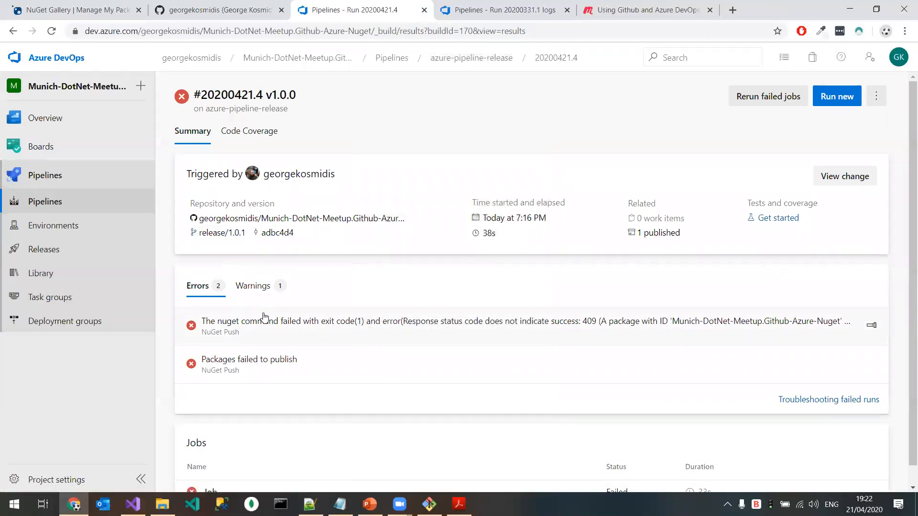
scroll(263, 317, "down", 1)
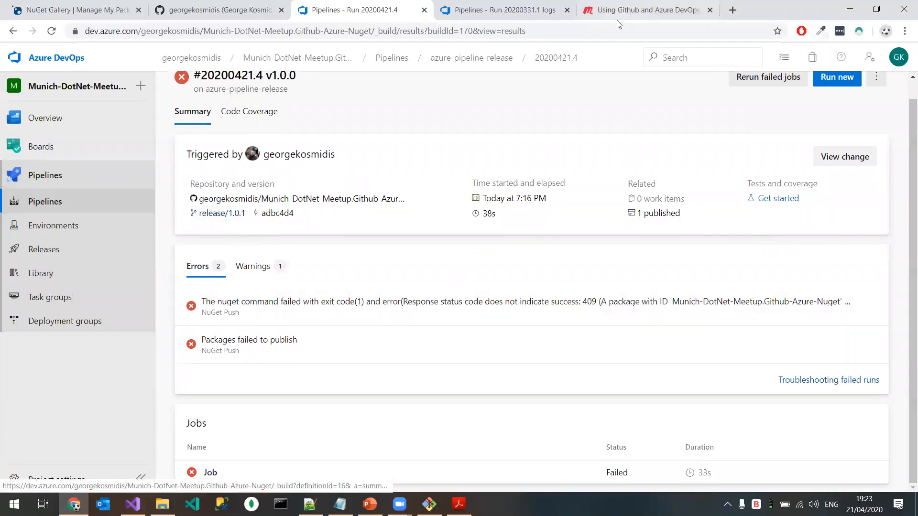
Step: Return to the azure-pipeline-release pipeline and open its YAML definition for editing
left_click(152, 206)
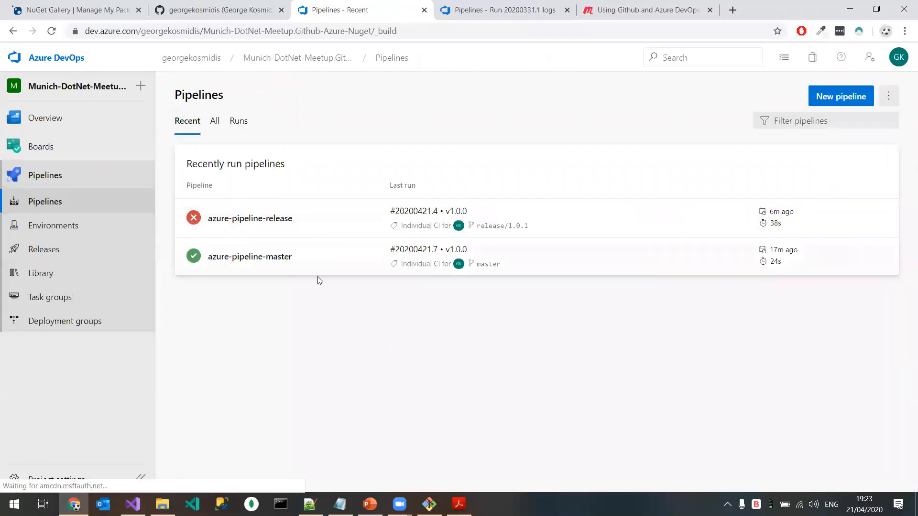
left_click(346, 223)
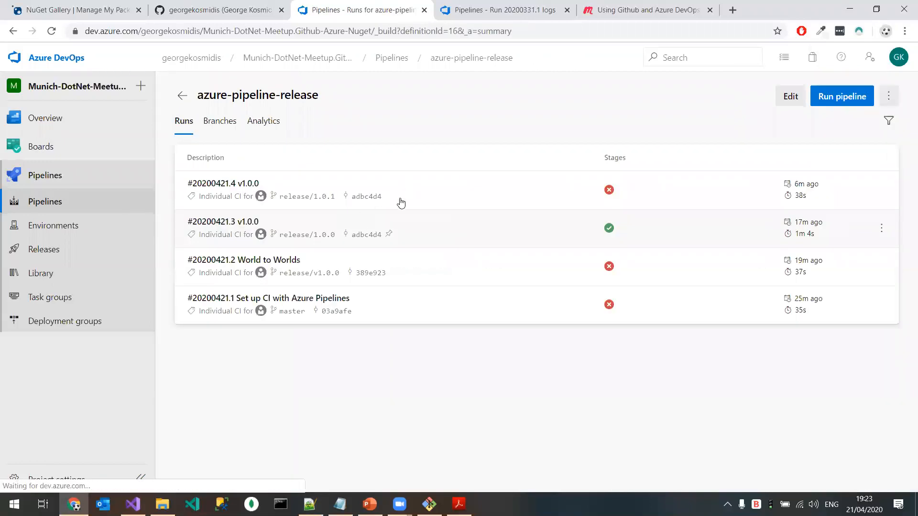
left_click(462, 196)
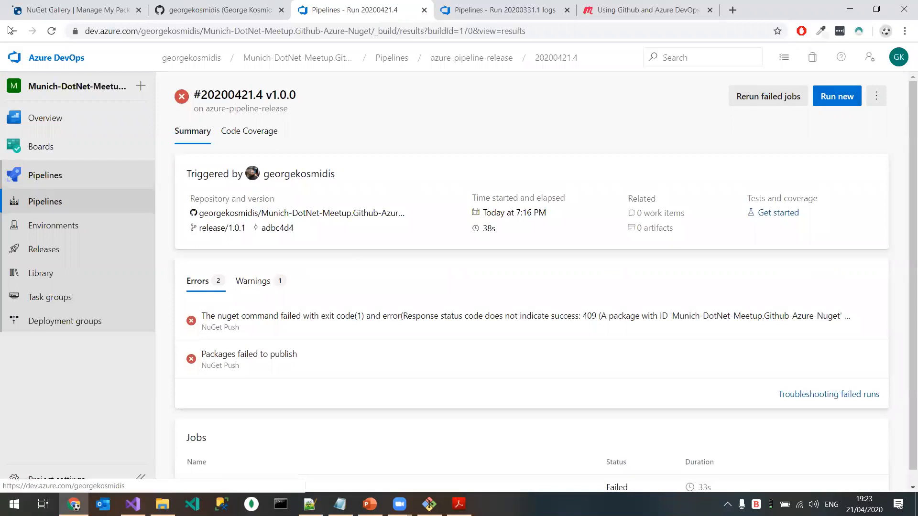
key("alt+Left")
left_click(784, 95)
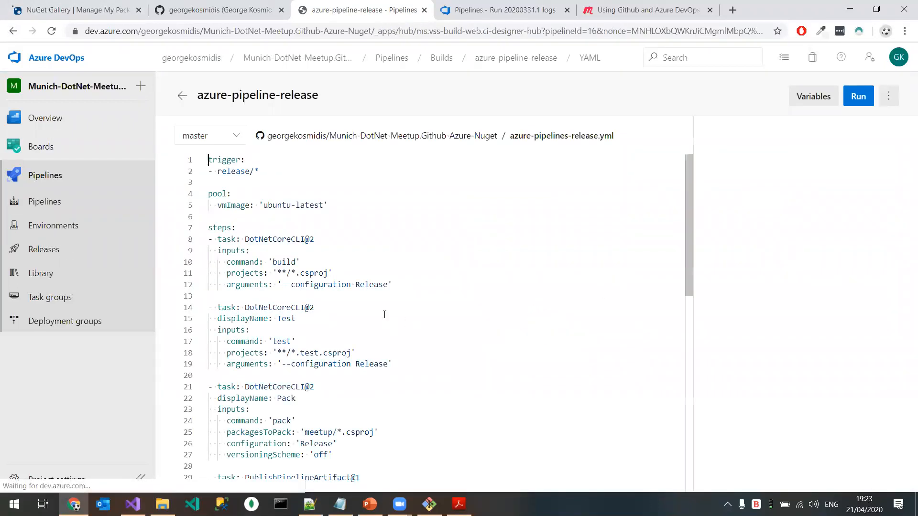
Step: Open the settings of the DotNetCoreCLI@2 Pack task in azure-pipelines-release.yml
scroll(289, 271, "down", 3)
scroll(289, 271, "down", 3)
left_click(314, 304)
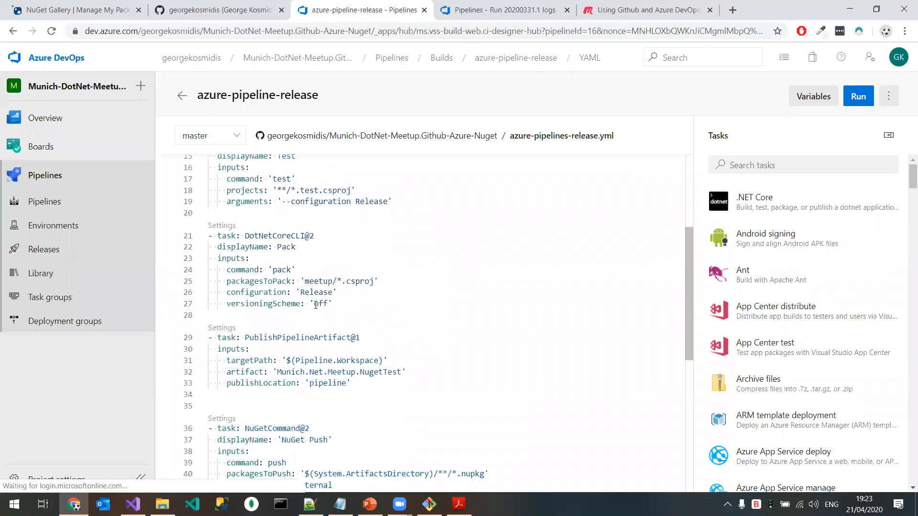
left_click(217, 226)
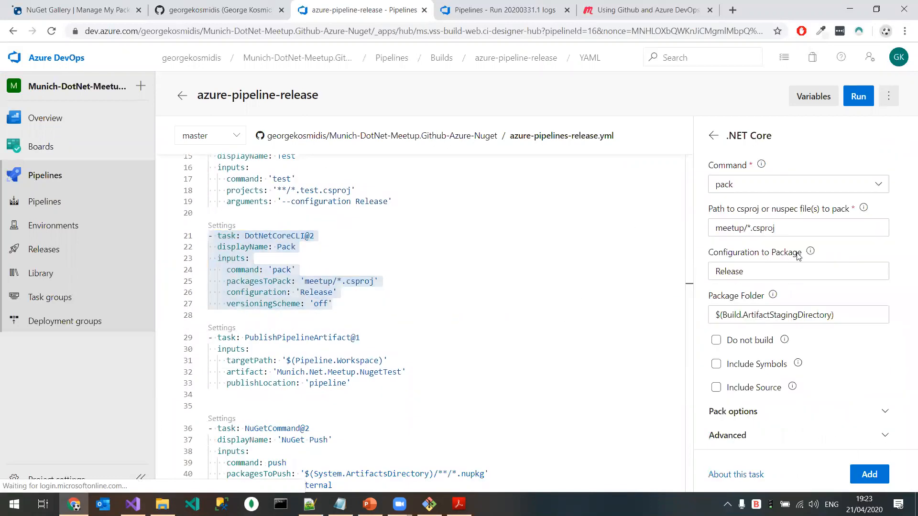
Step: Set the Pack task's automatic package versioning to "Use an environment variable"
left_click(834, 435)
left_click(849, 410)
scroll(854, 406, "down", 2)
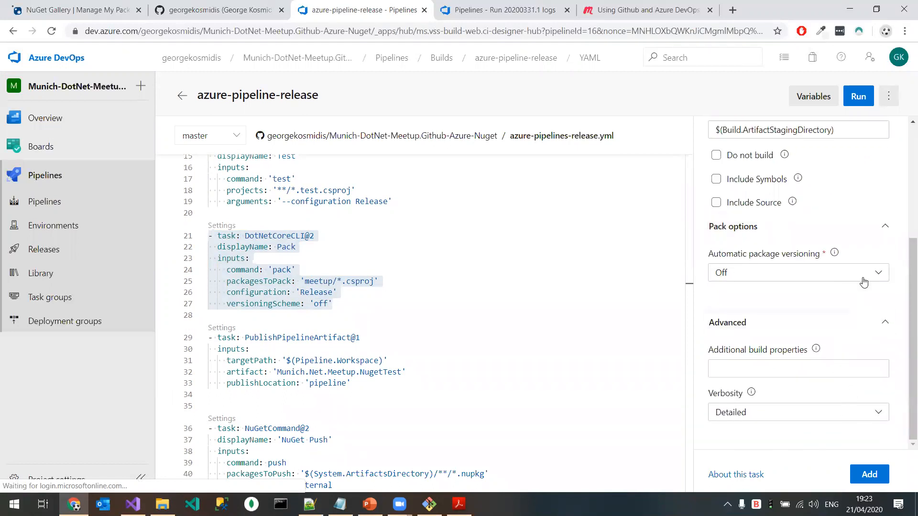
left_click(883, 274)
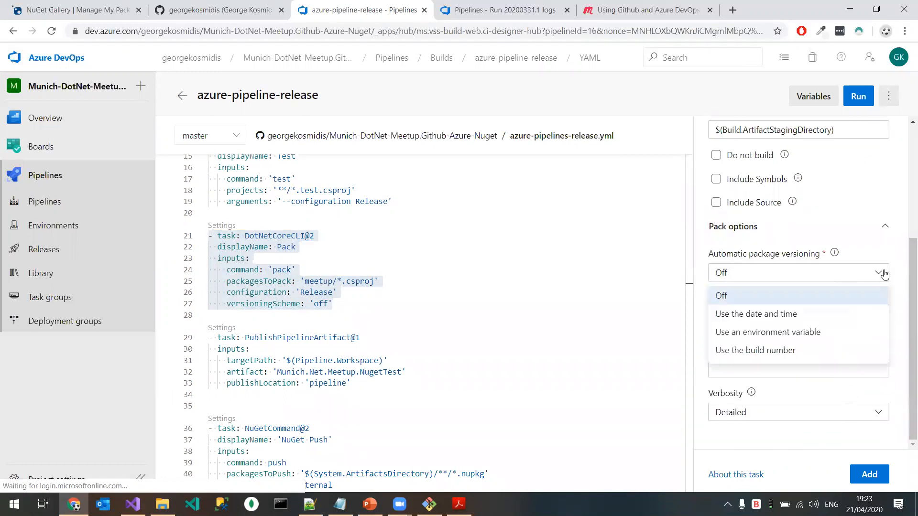
left_click(796, 333)
Step: Enter asdsad as the Pack task's environment variable and insert the reference $(asdsad) on a new line above the task in the YAML
left_click(790, 318)
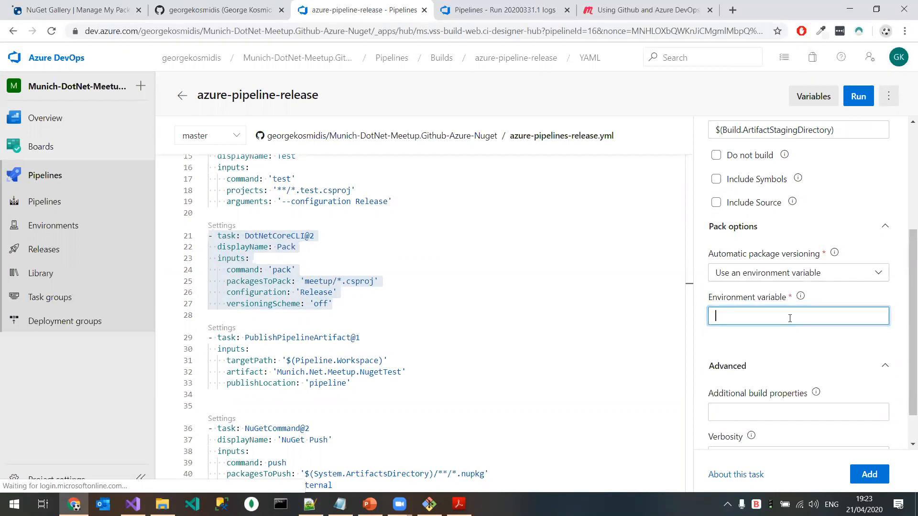
type("asdsad")
left_click(238, 214)
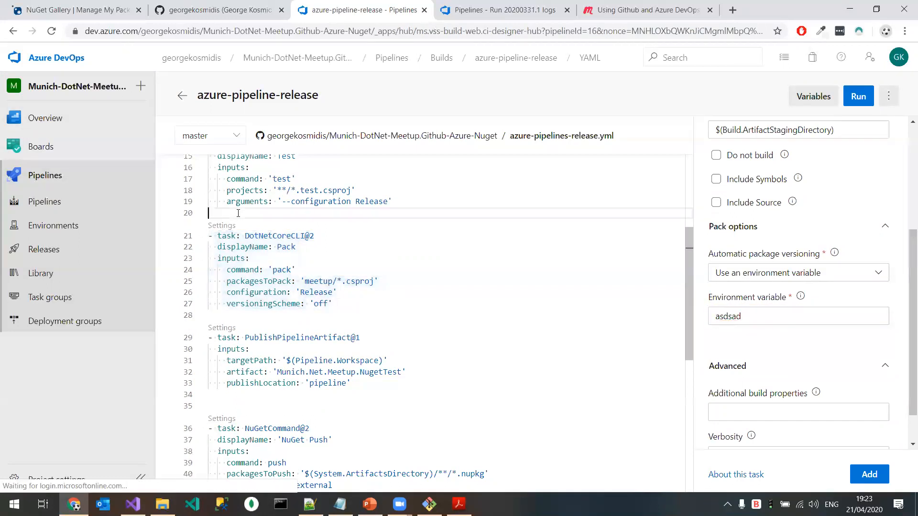
key("Return")
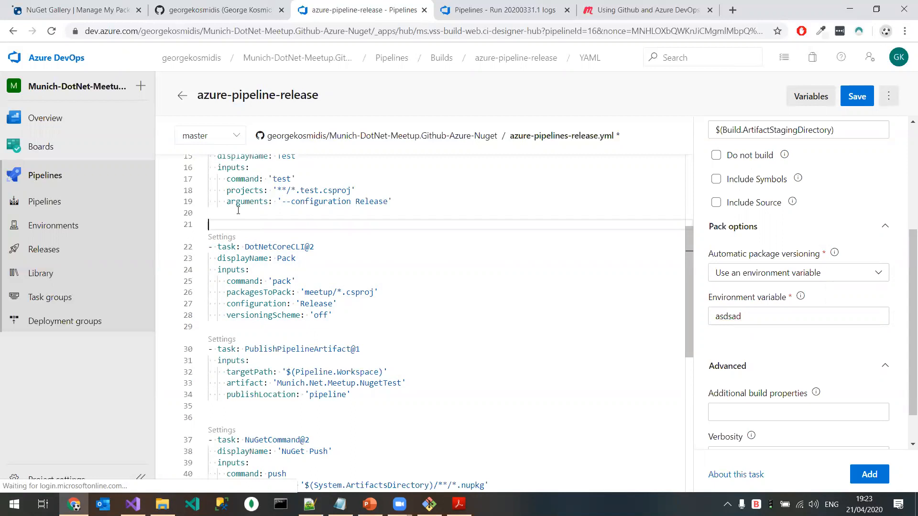
left_click_drag(759, 318, 508, 301)
key("ctrl+c")
left_click(246, 225)
type("$(")
key("ctrl+v")
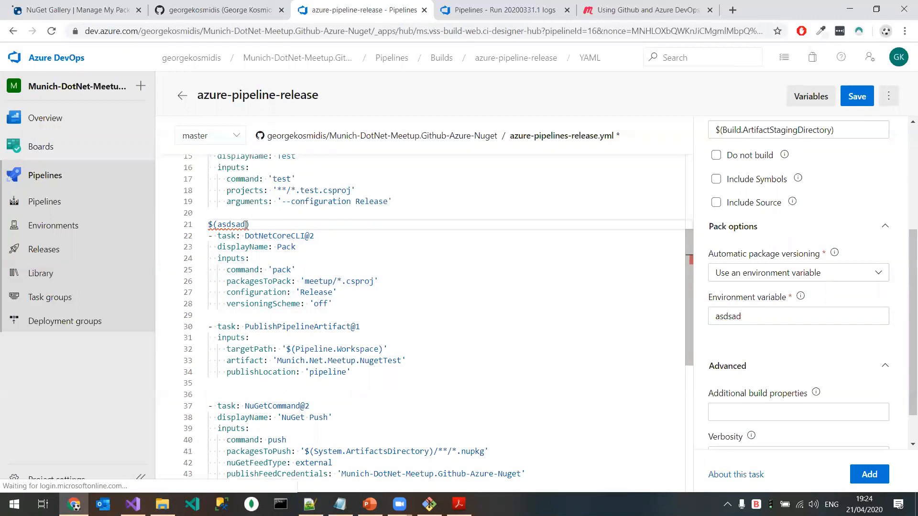
Step: Remove the $(asdsad) reference from the YAML and clear the Pack task's environment variable name
key("BackSpace")
key("BackSpace")
key("BackSpace")
key("BackSpace")
key("BackSpace")
key("BackSpace")
key("BackSpace")
key("BackSpace")
left_click(800, 311)
key("BackSpace")
key("BackSpace")
key("BackSpace")
key("BackSpace")
key("BackSpace")
key("BackSpace")
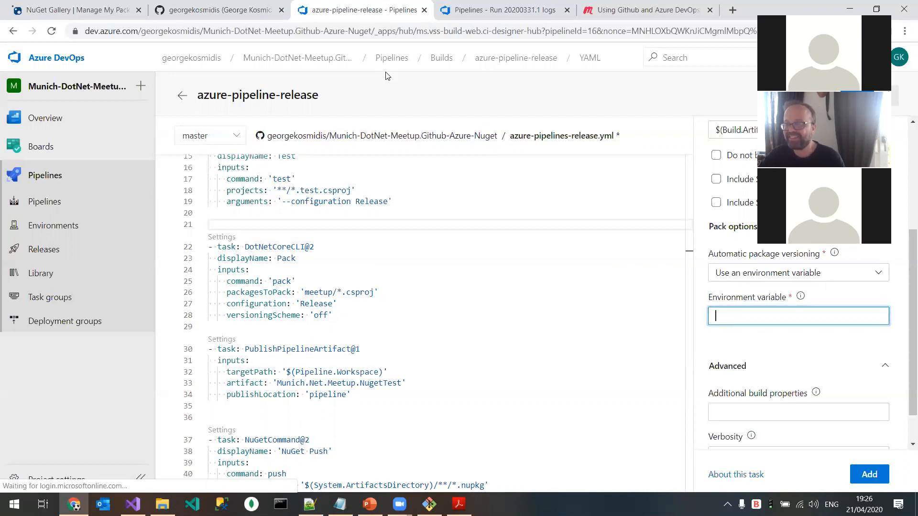
left_click(386, 74)
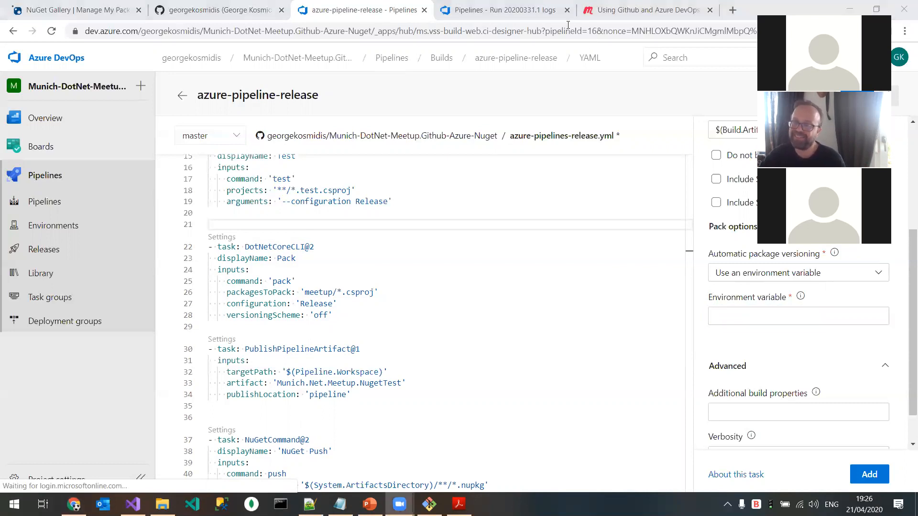